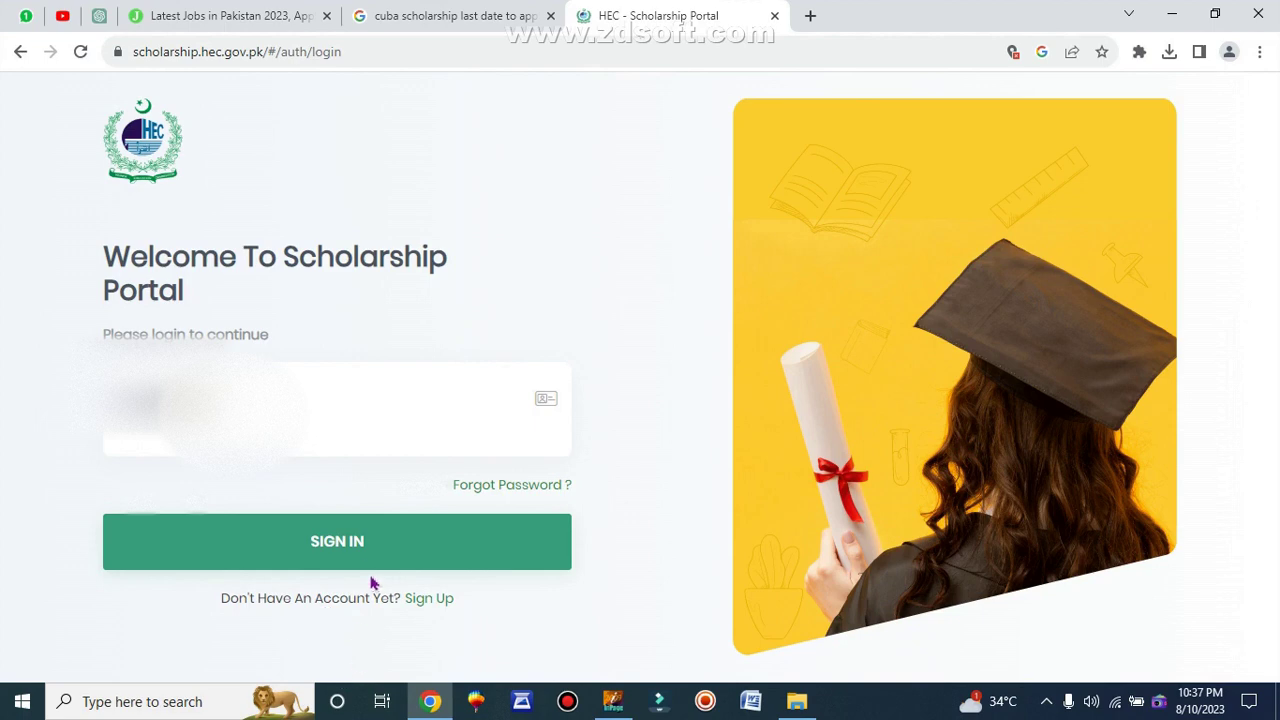
Sign in to the scholarship portal and open the suggested Learning Opportunities Abroad application form.
click(358, 546)
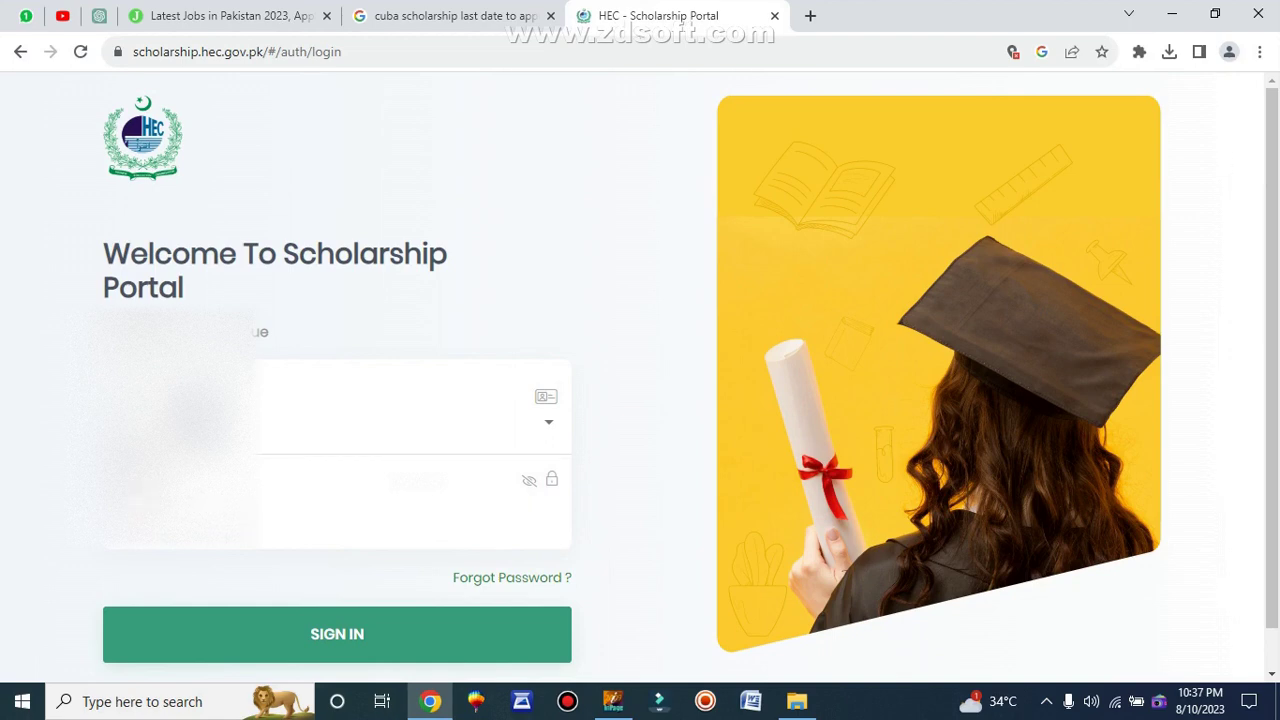
click(340, 657)
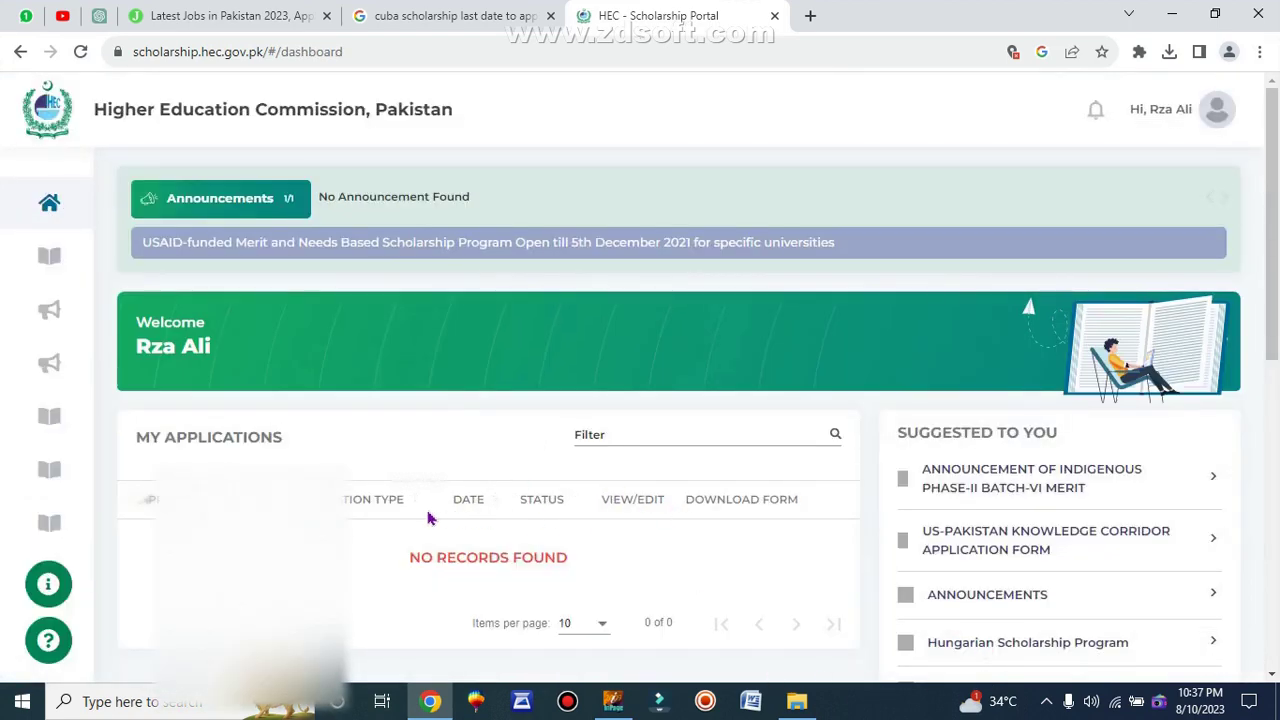
drag(906, 433, 1078, 440)
scroll(1080, 449, down, 2)
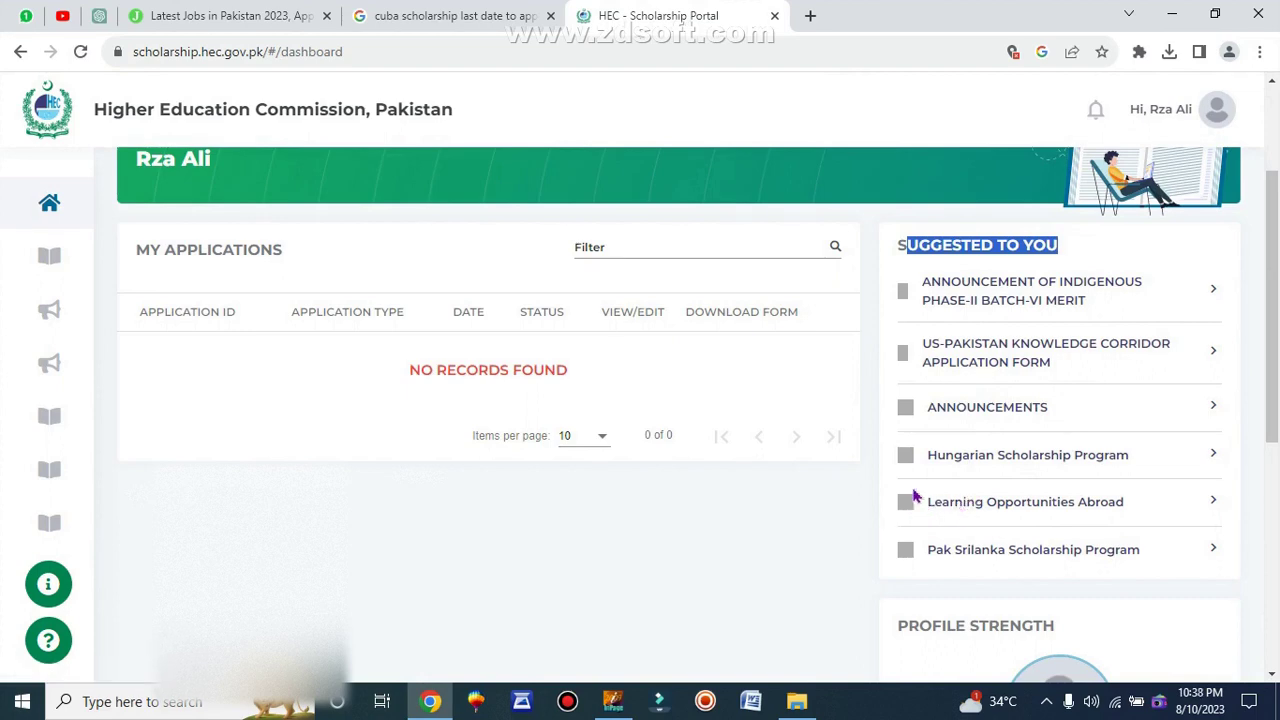
drag(926, 501, 1136, 499)
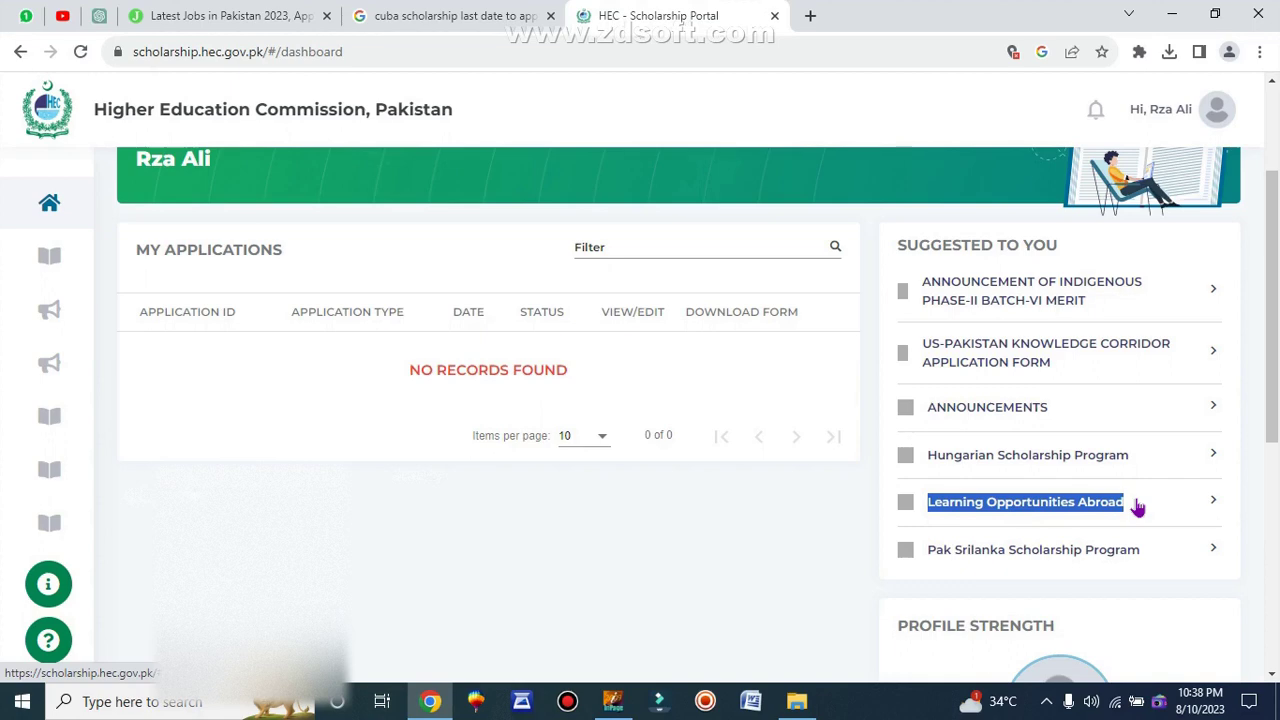
click(1017, 510)
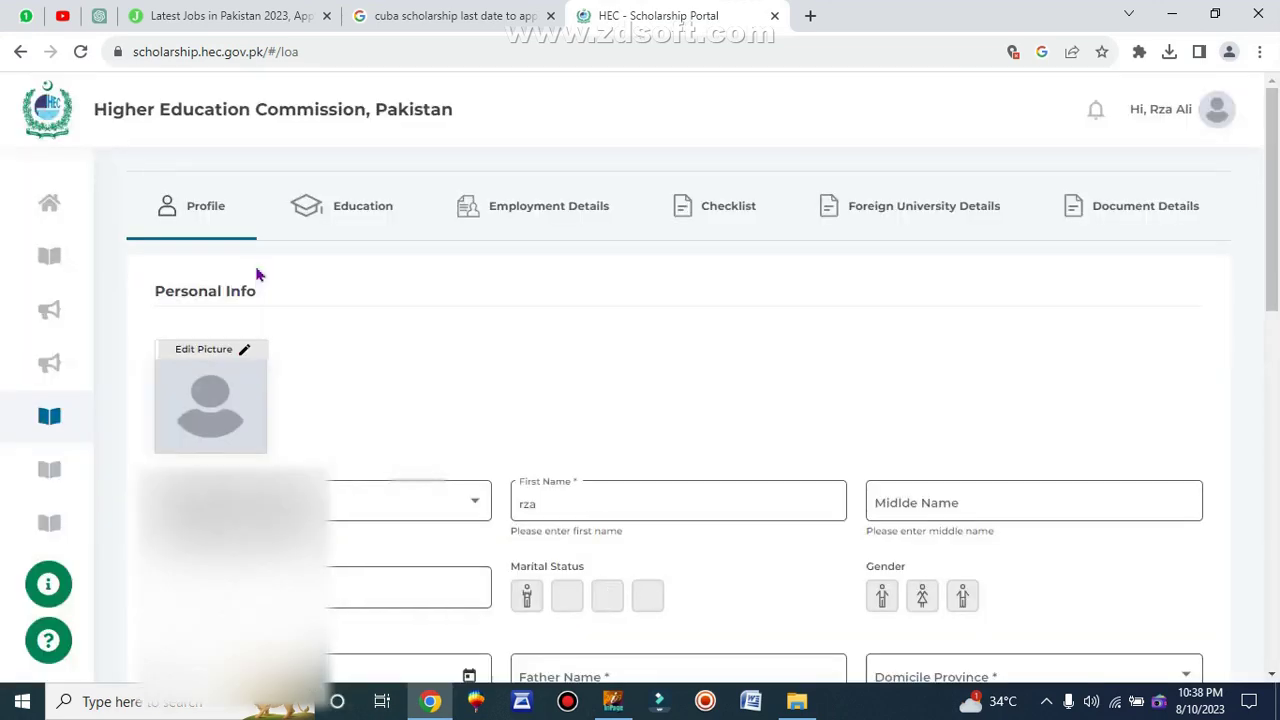
Upload the Desktop file "images" as the applicant's profile picture in Personal Info.
scroll(331, 371, down, 2)
scroll(331, 371, down, 8)
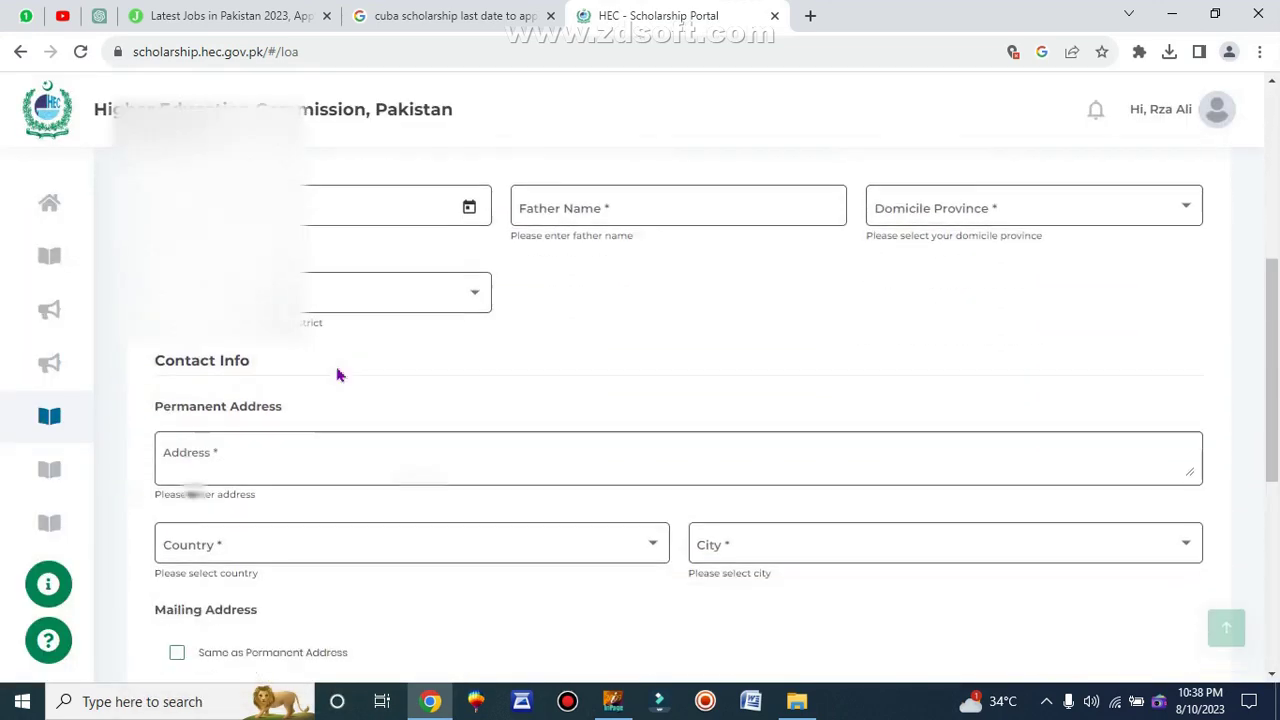
scroll(337, 375, up, 4)
scroll(337, 375, up, 8)
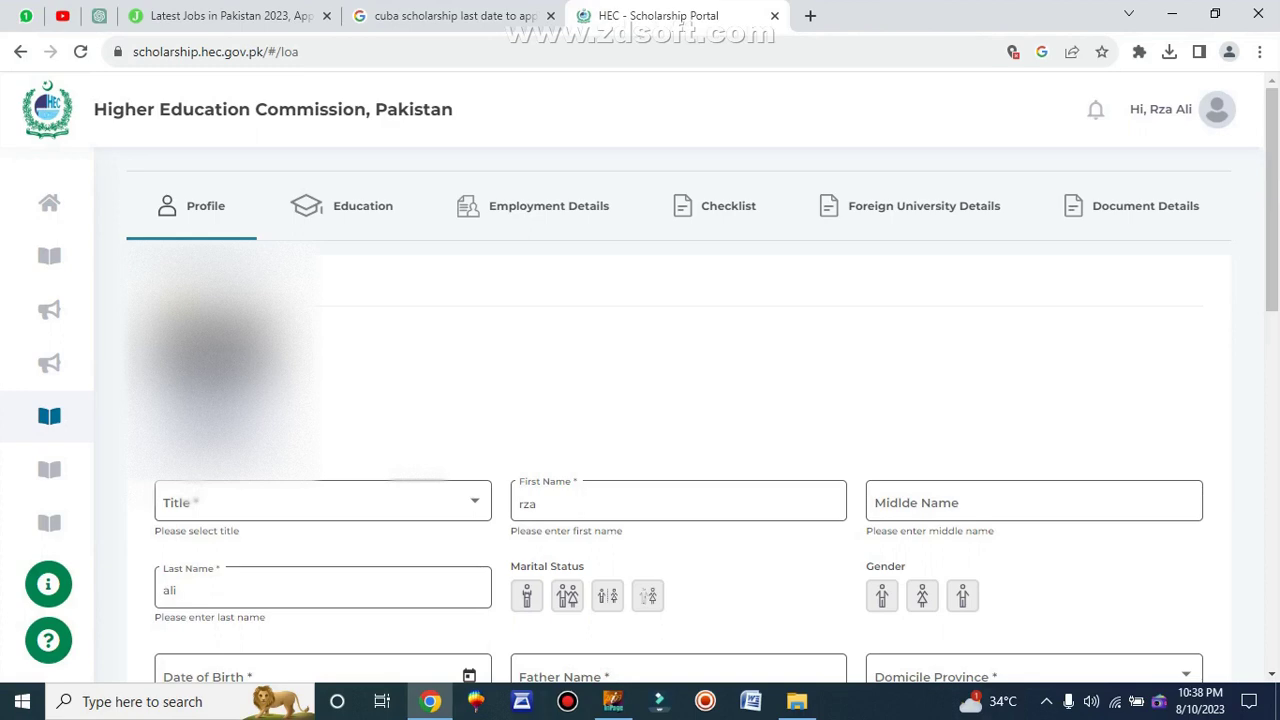
click(220, 360)
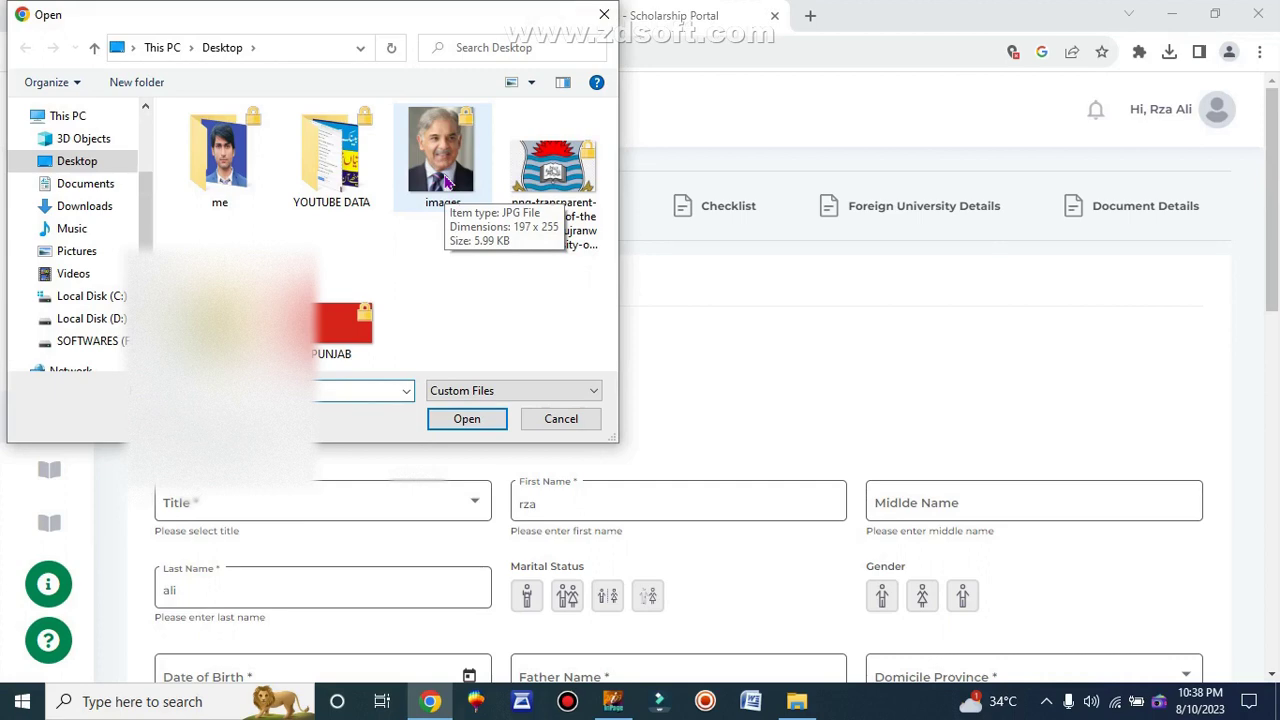
double_click(447, 183)
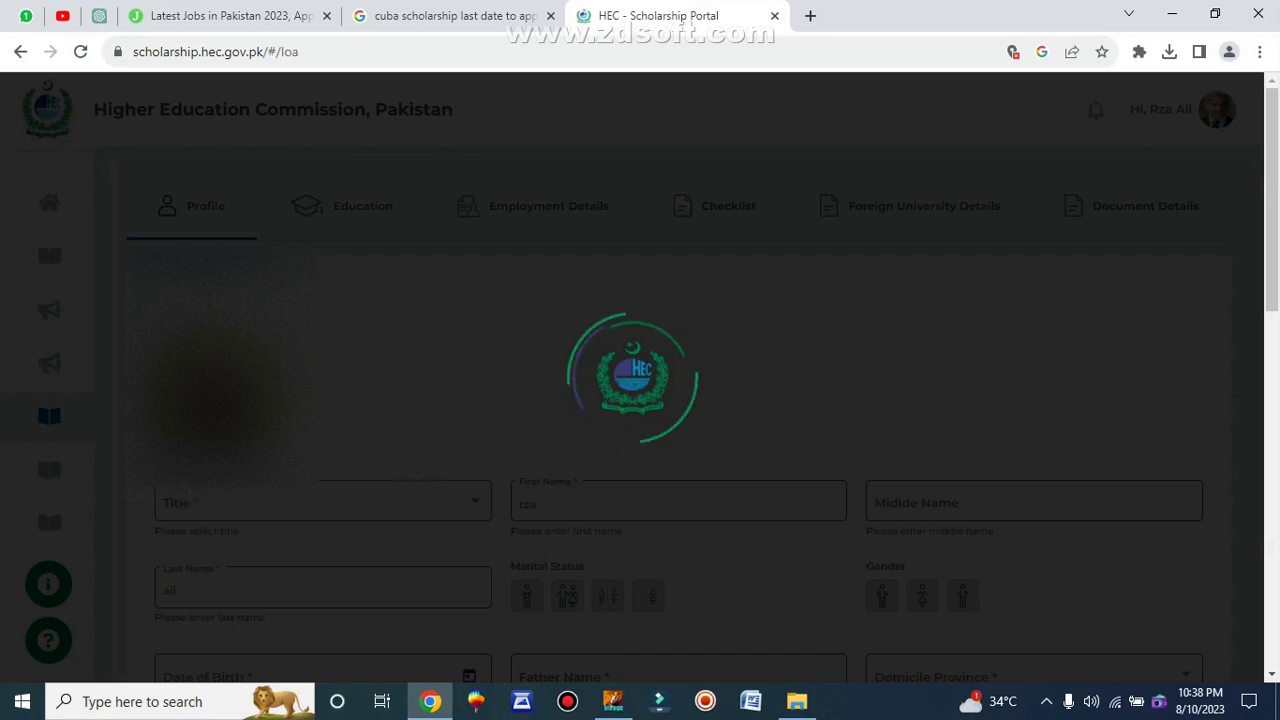
click(580, 705)
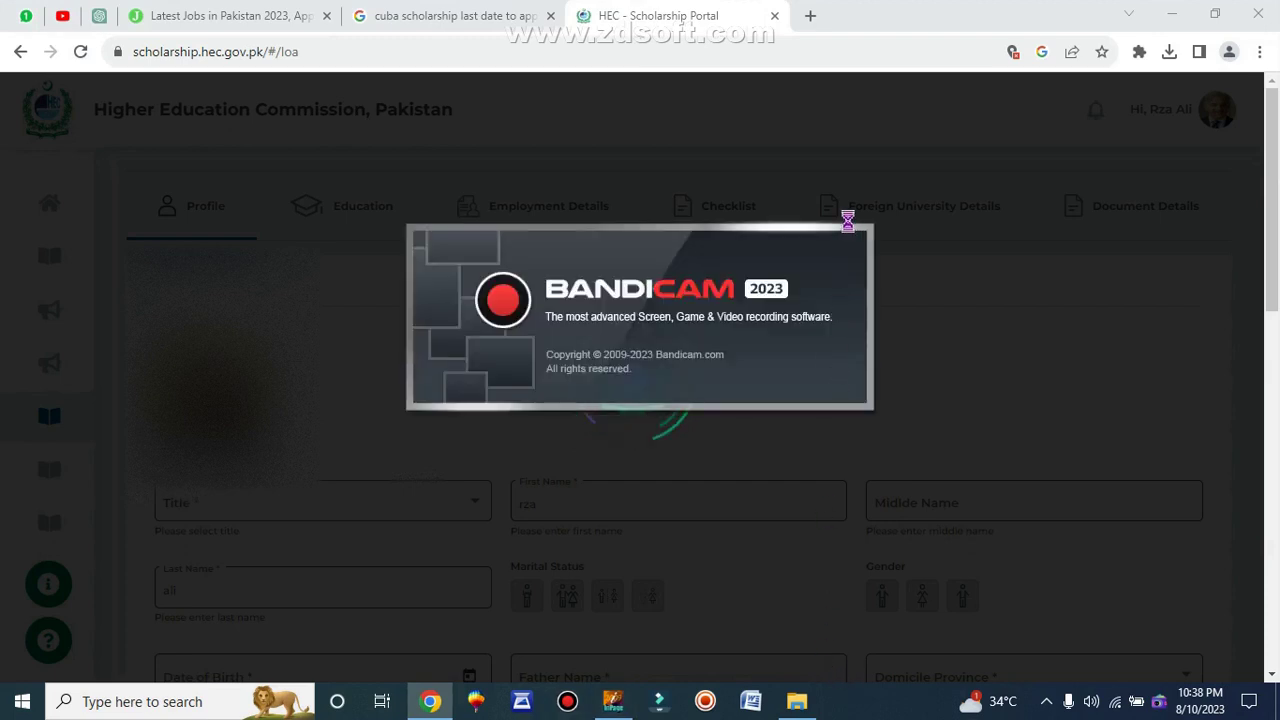
click(908, 90)
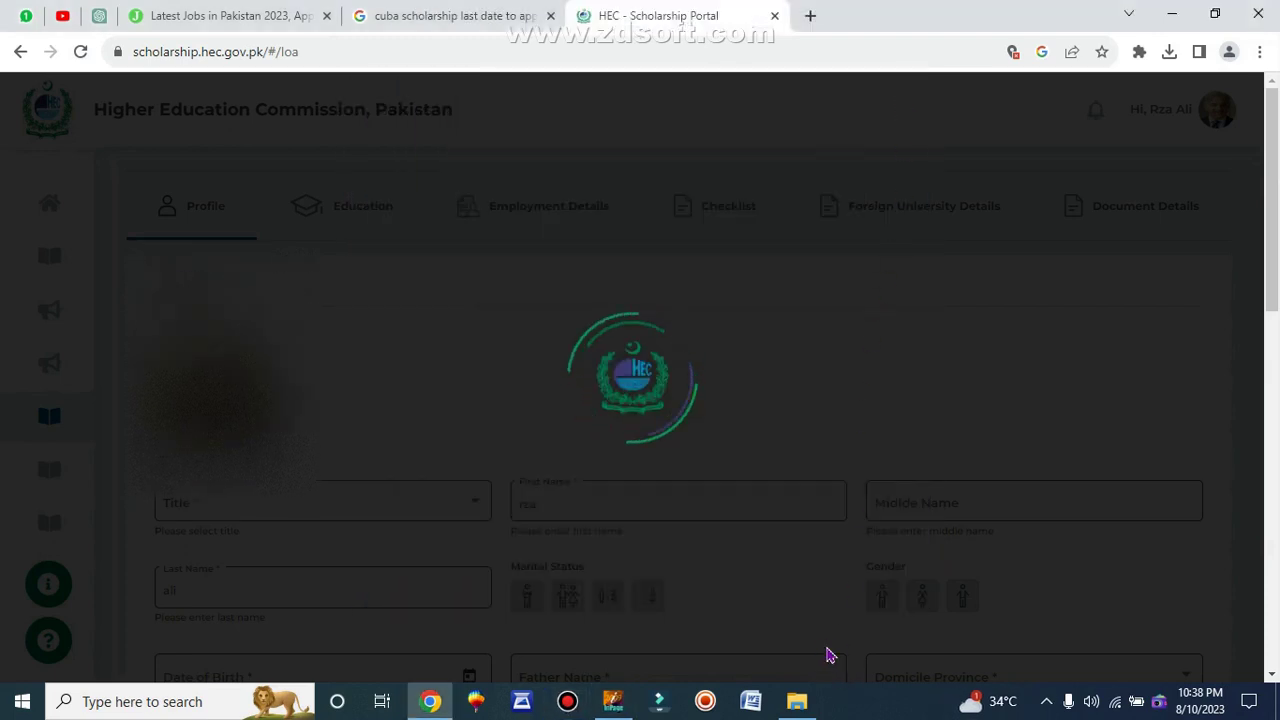
click(705, 700)
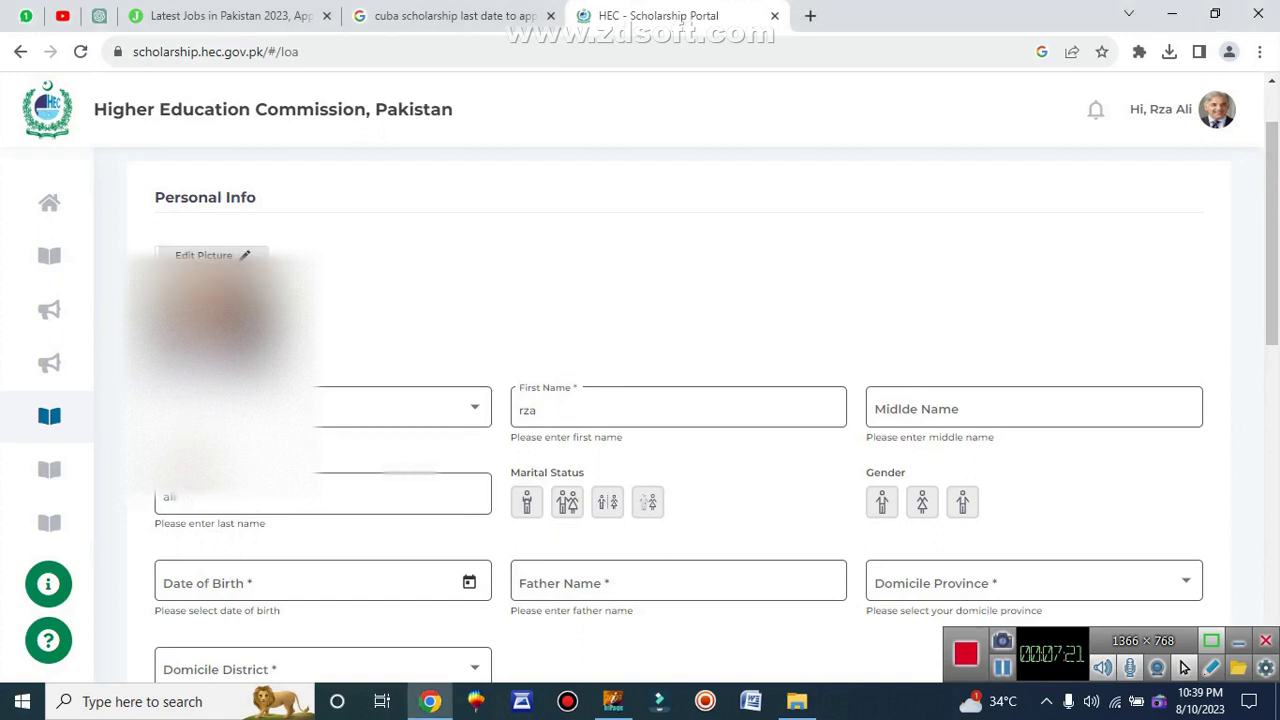
Select Mr. as the title and replace the applicant's first name, leaving the middle name blank.
click(400, 407)
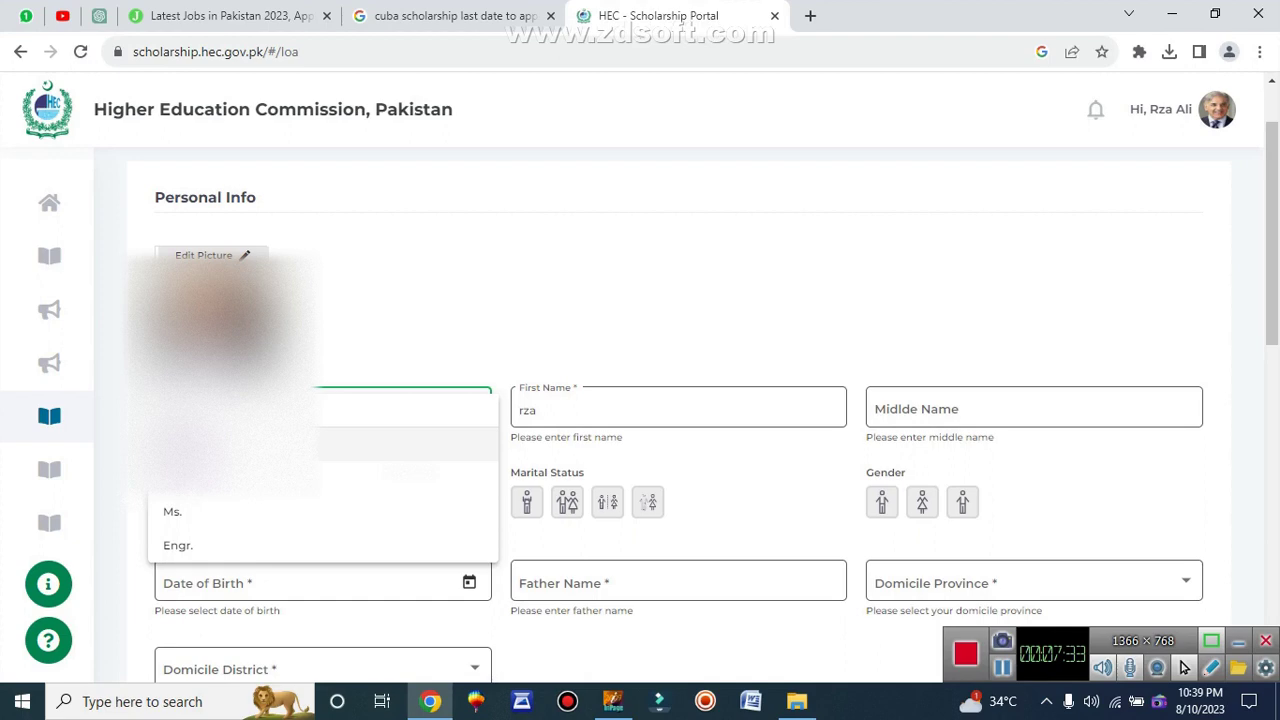
click(346, 449)
double_click(579, 416)
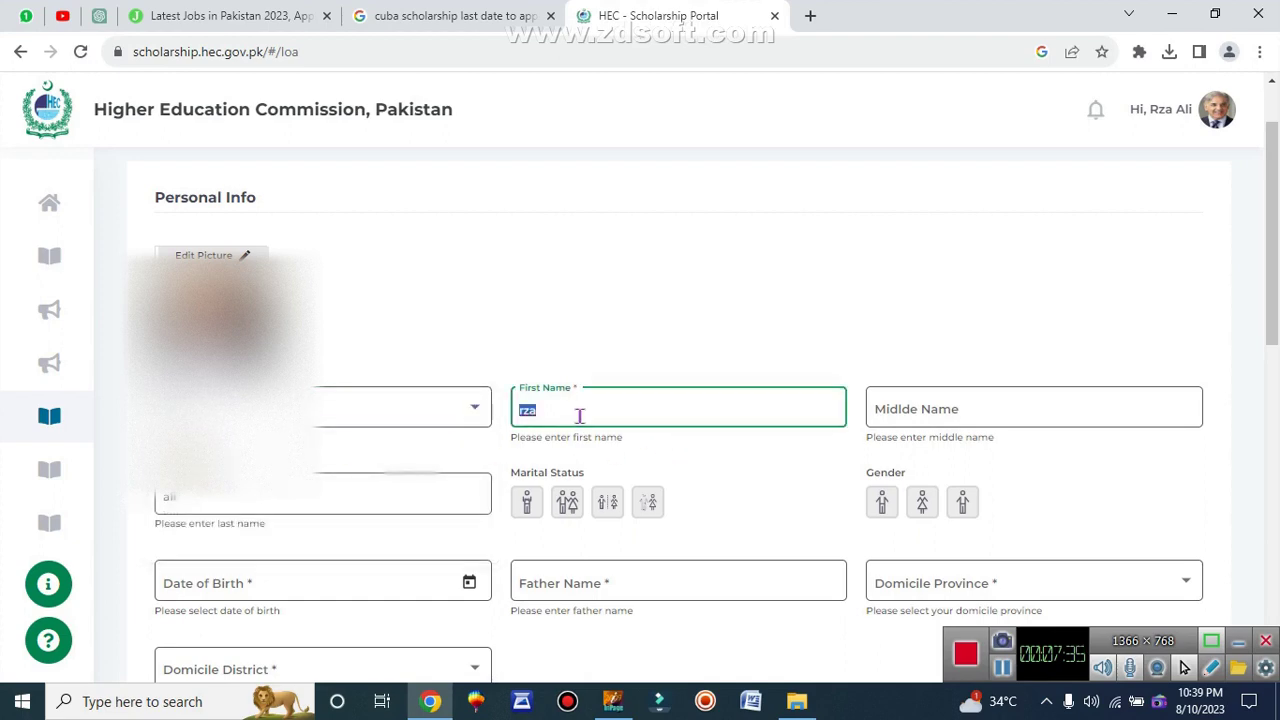
click(579, 416)
key(BackSpace)
key(BackSpace)
text(a)
click(891, 414)
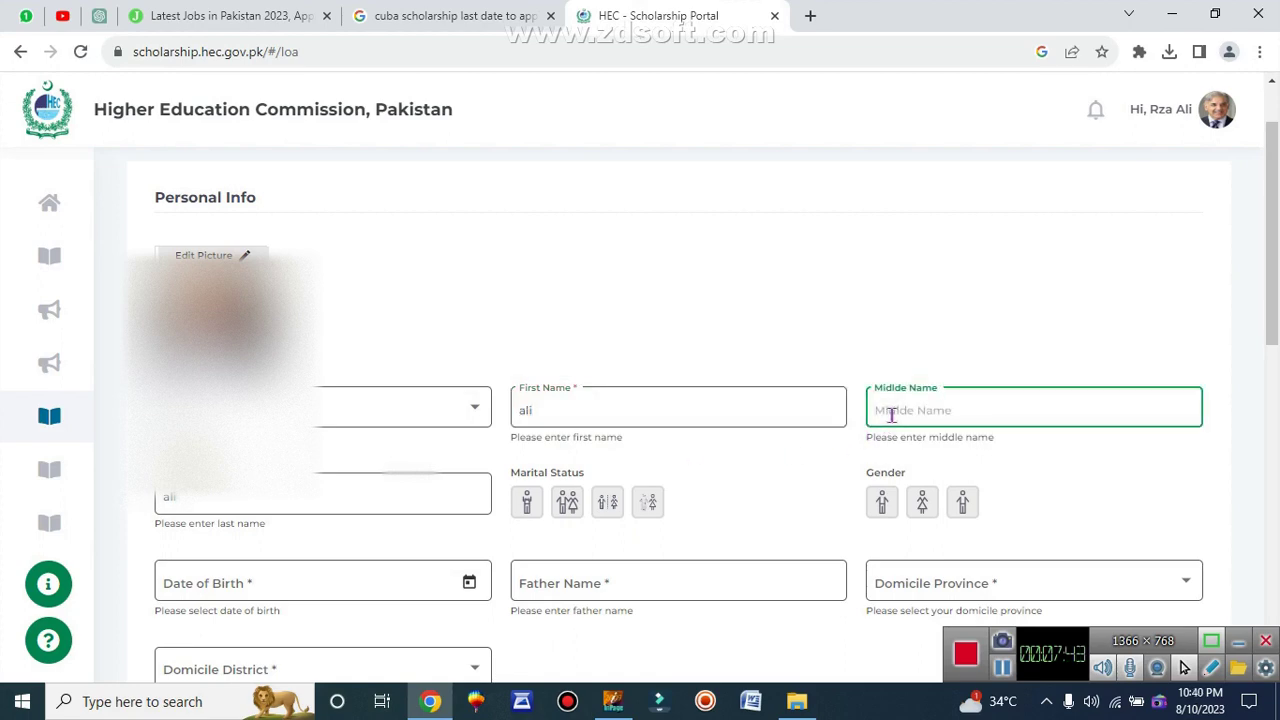
click(1003, 670)
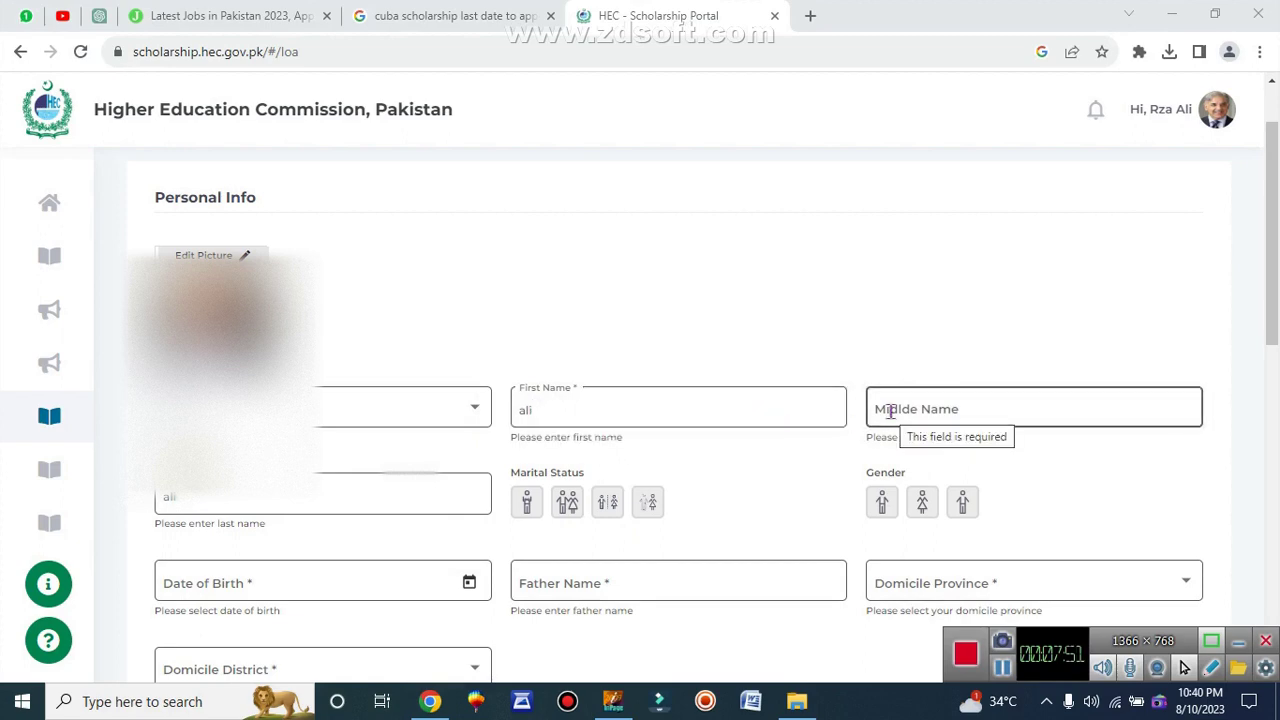
click(326, 490)
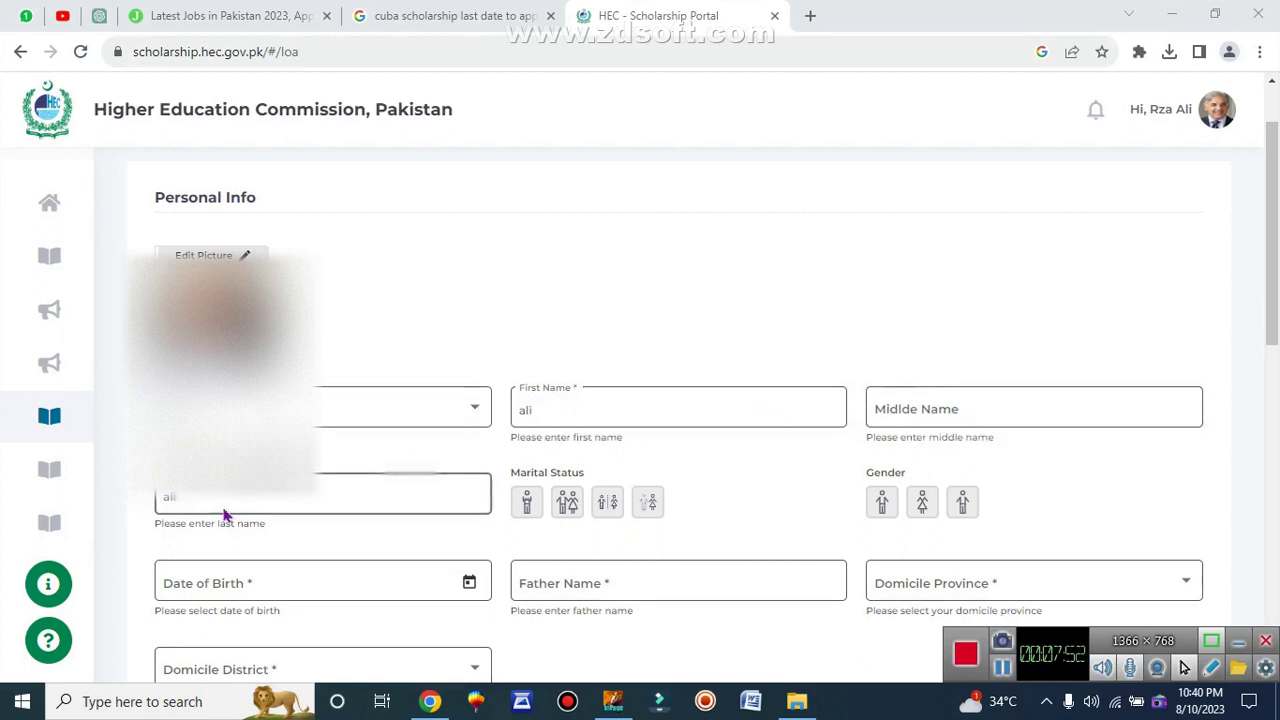
Set the applicant's marital status to single and the gender to male.
double_click(537, 474)
click(537, 474)
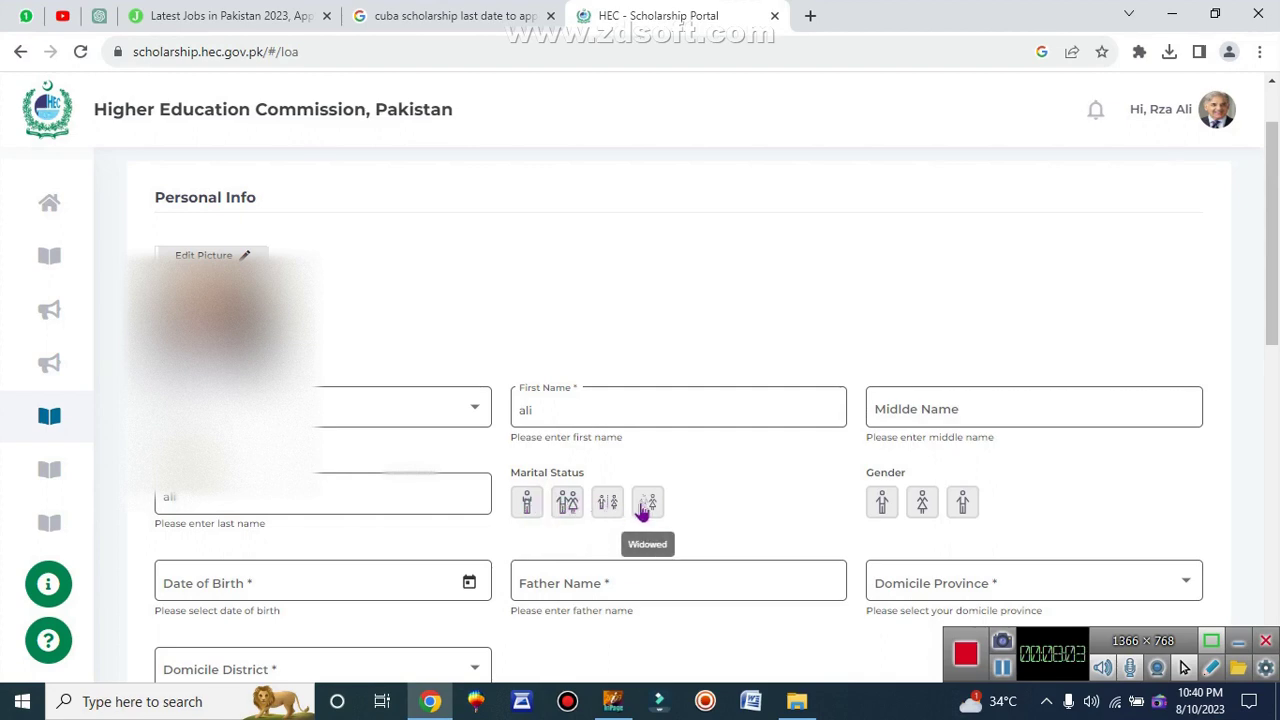
click(523, 506)
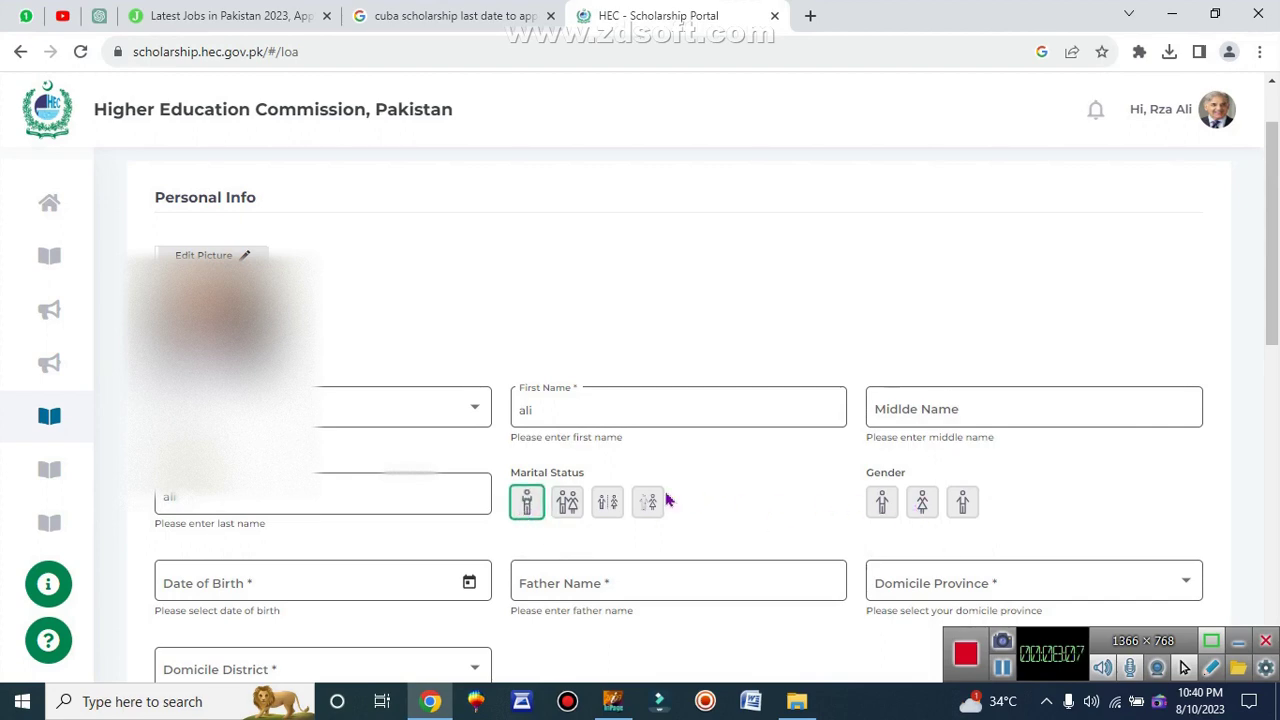
double_click(874, 472)
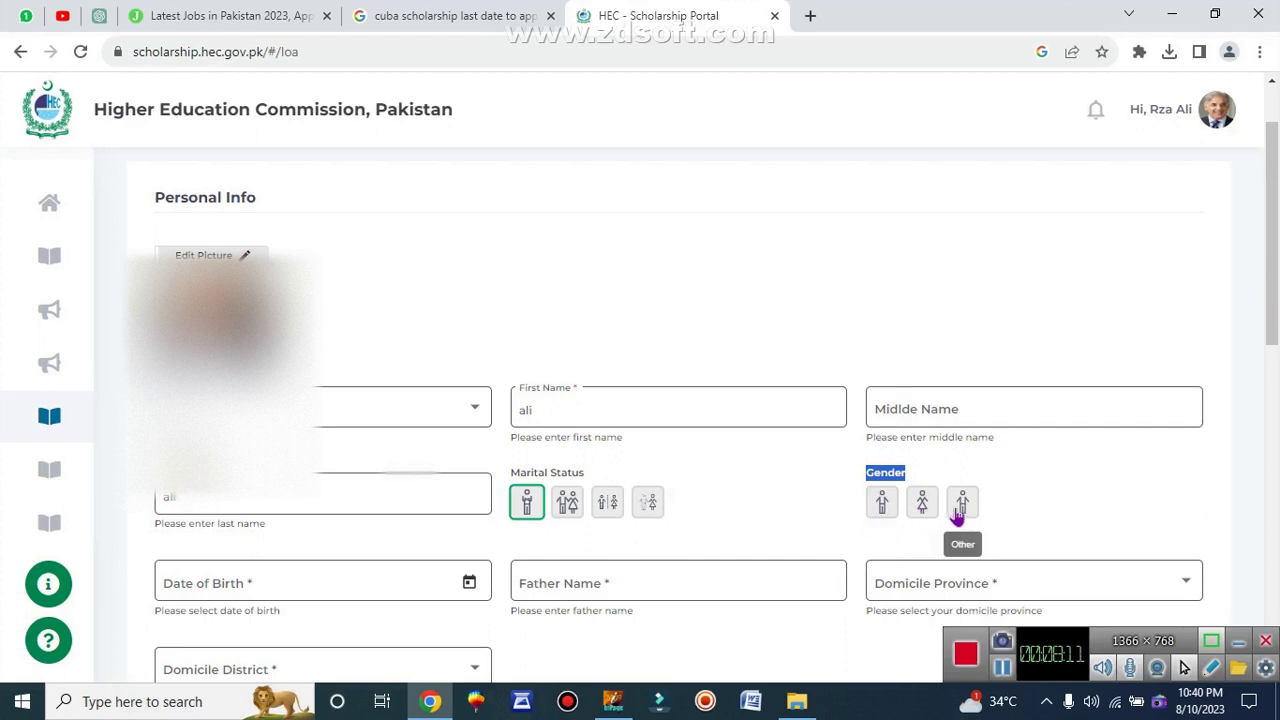
click(885, 514)
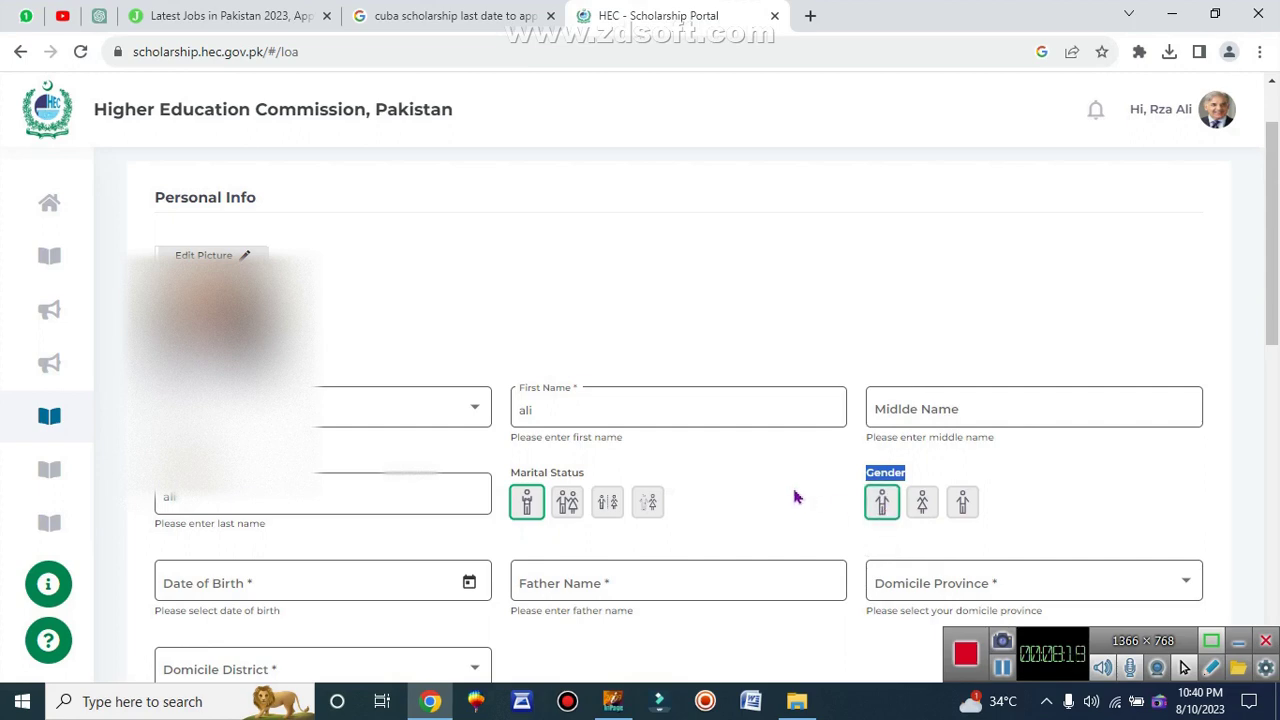
Pick the applicant's date of birth from the calendar by year, month and day.
scroll(700, 477, down, 1)
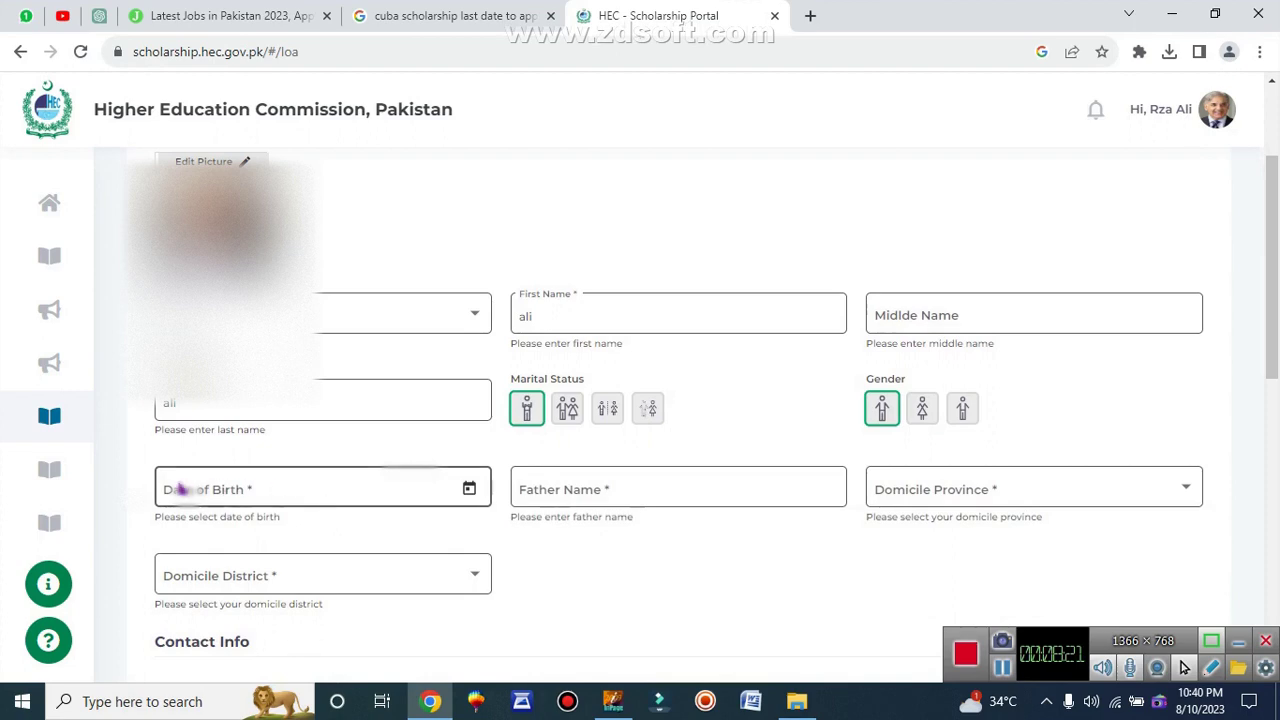
triple_click(232, 518)
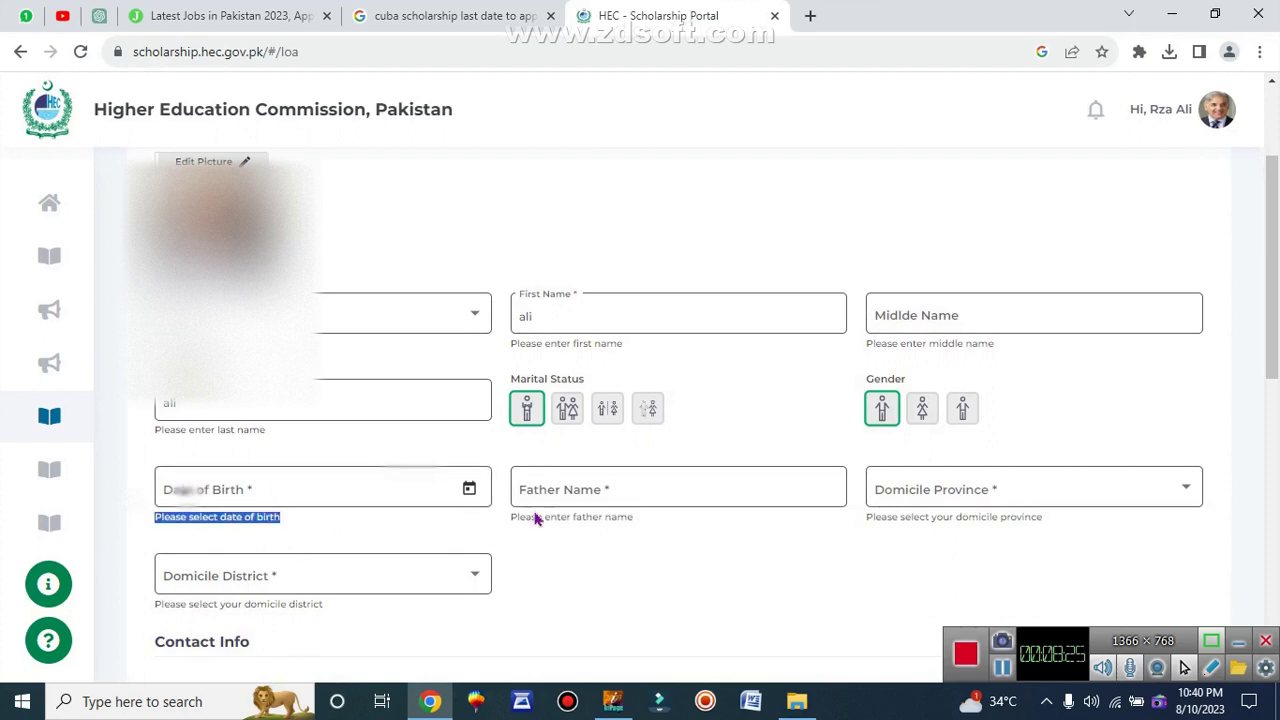
click(470, 492)
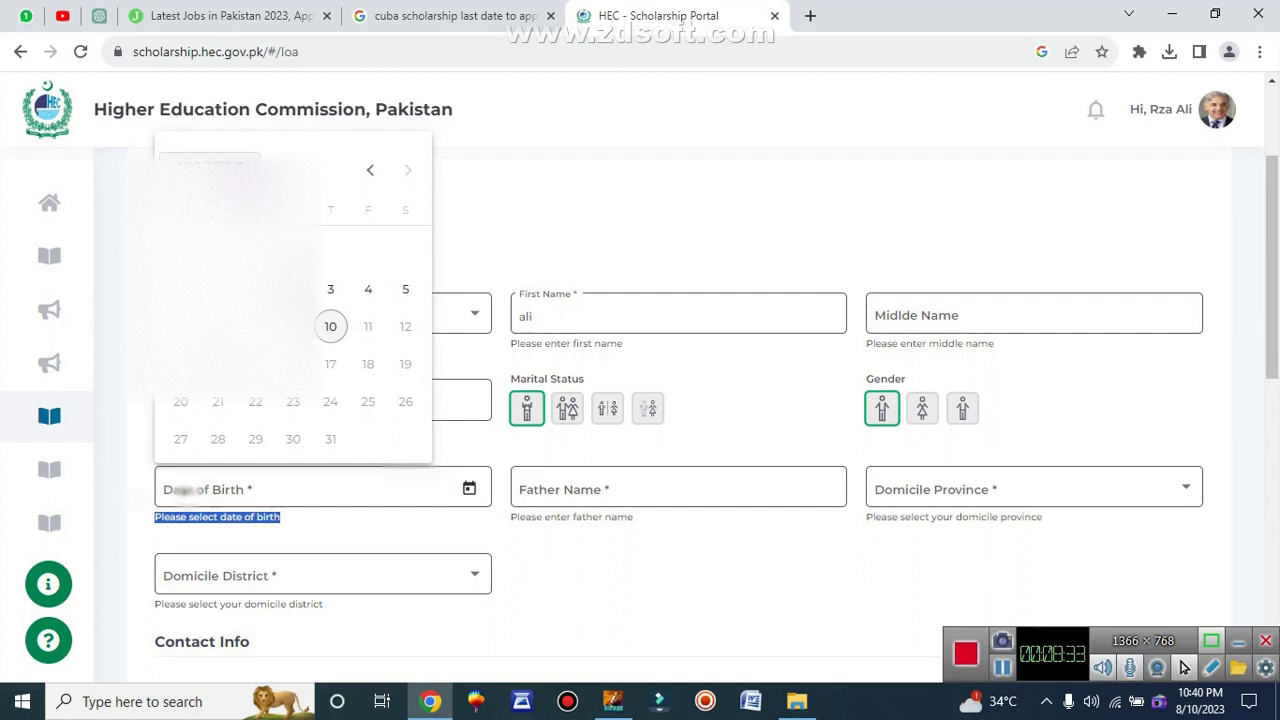
click(210, 165)
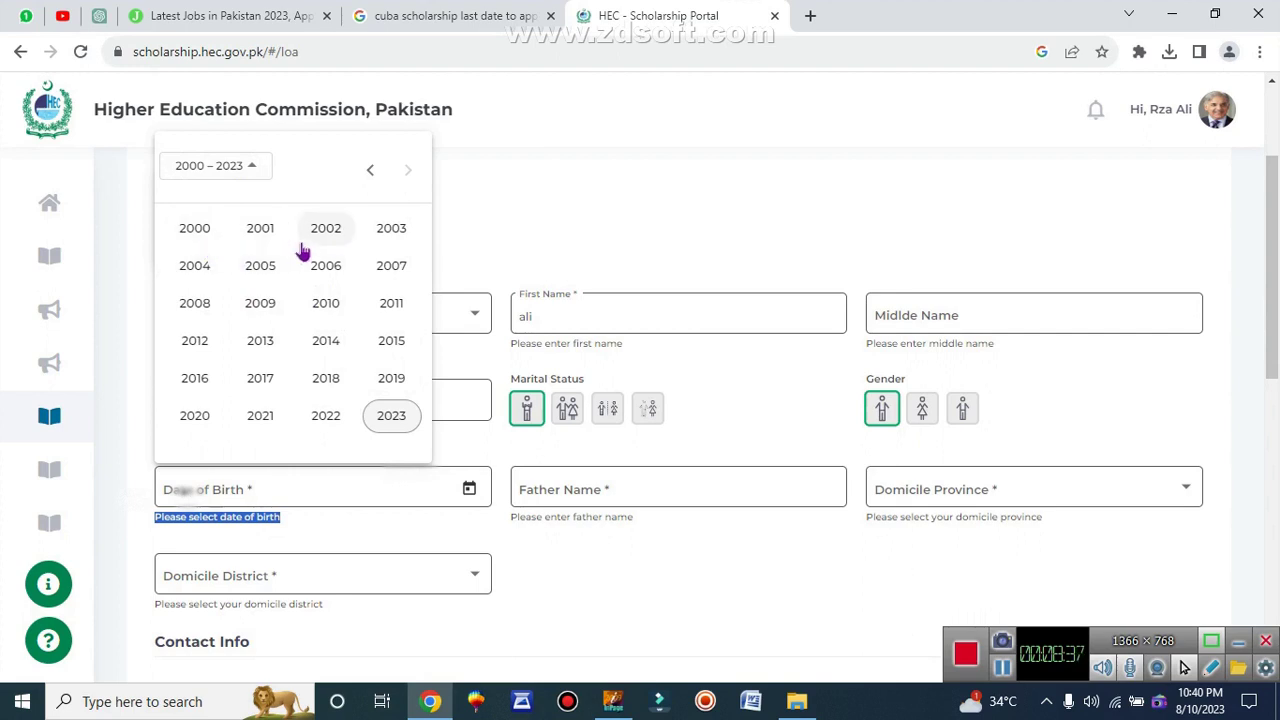
click(369, 178)
click(408, 178)
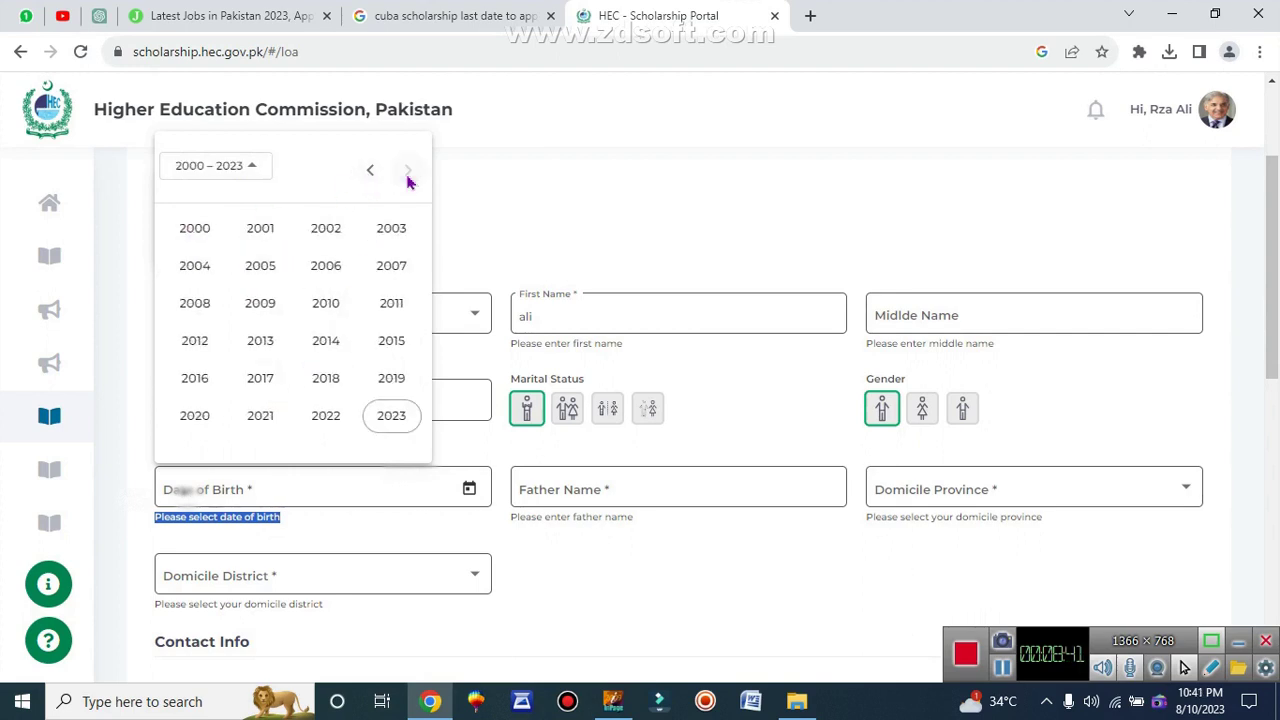
double_click(196, 230)
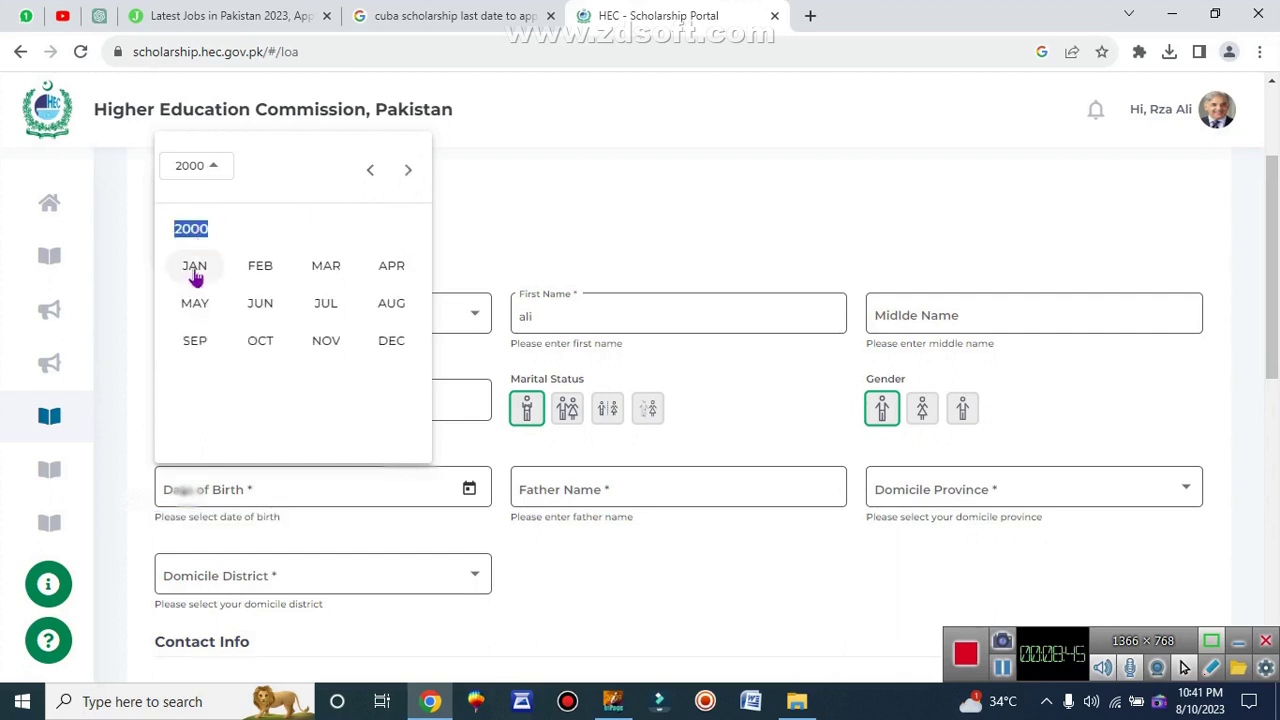
click(195, 266)
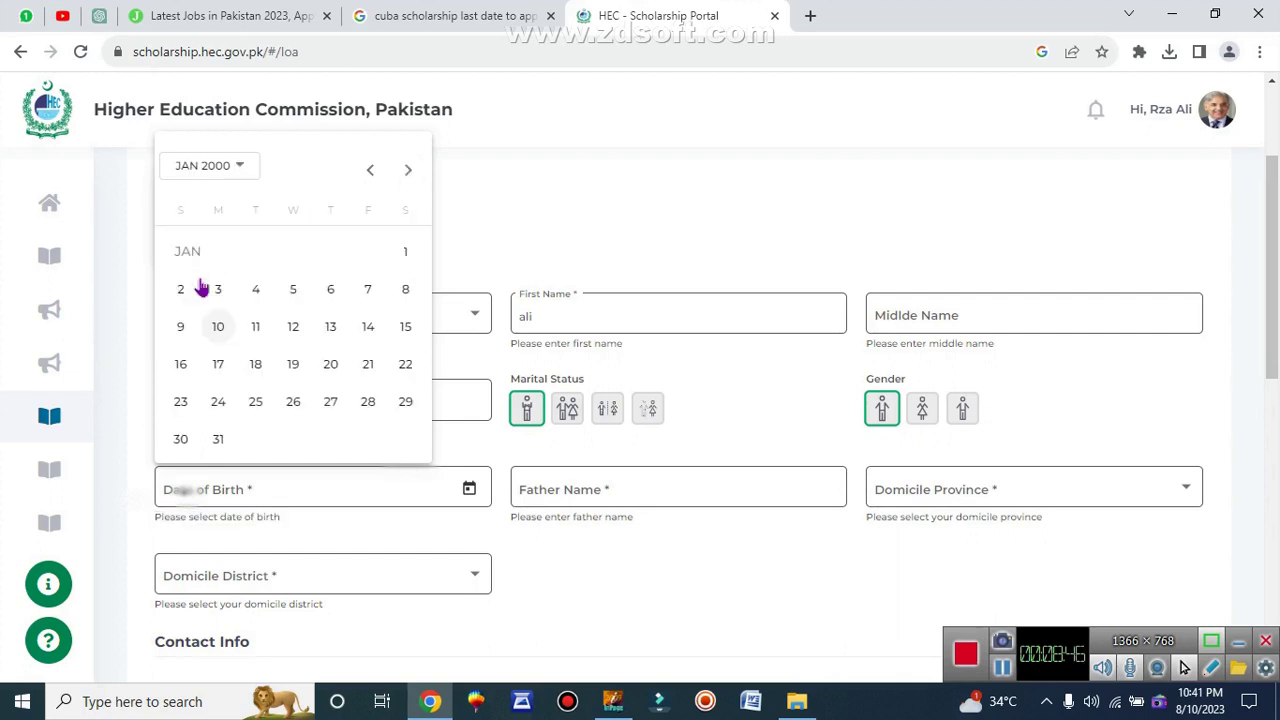
click(406, 251)
Fill in the father's name and select Punjab as the domicile province.
scroll(400, 435, down, 1)
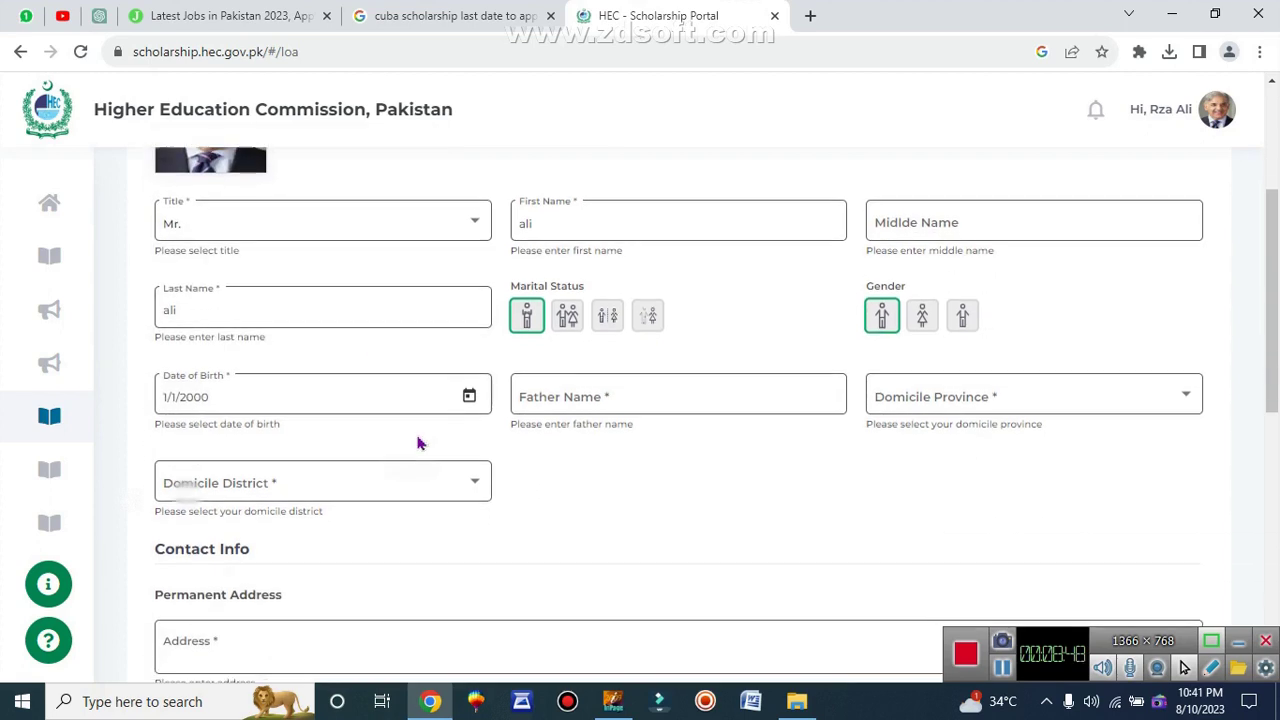
click(580, 399)
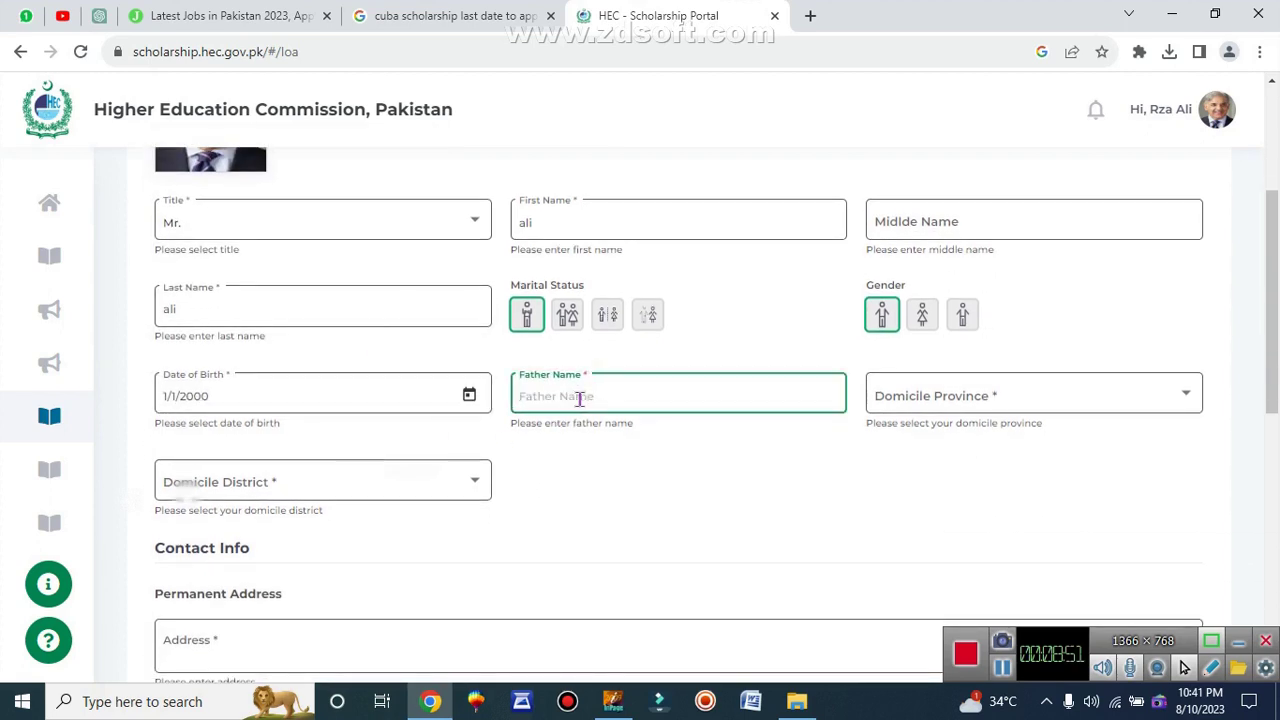
text(ggg)
click(908, 400)
key(Escape)
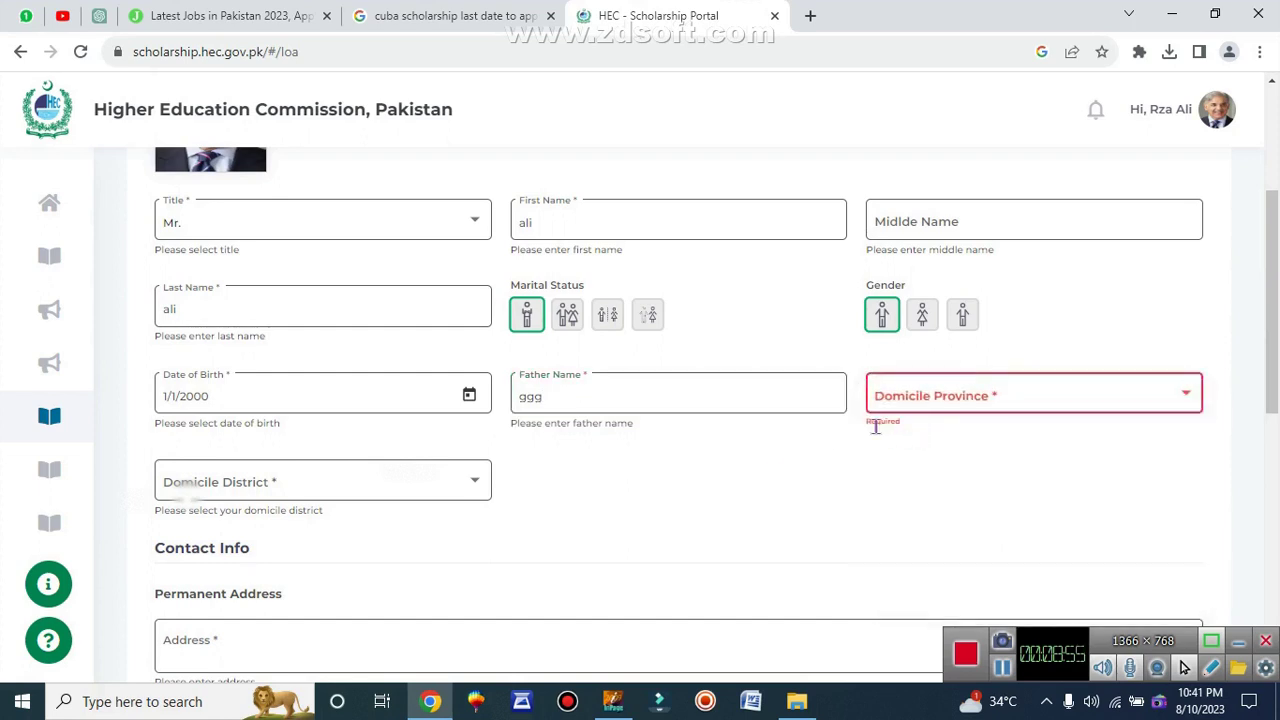
click(892, 405)
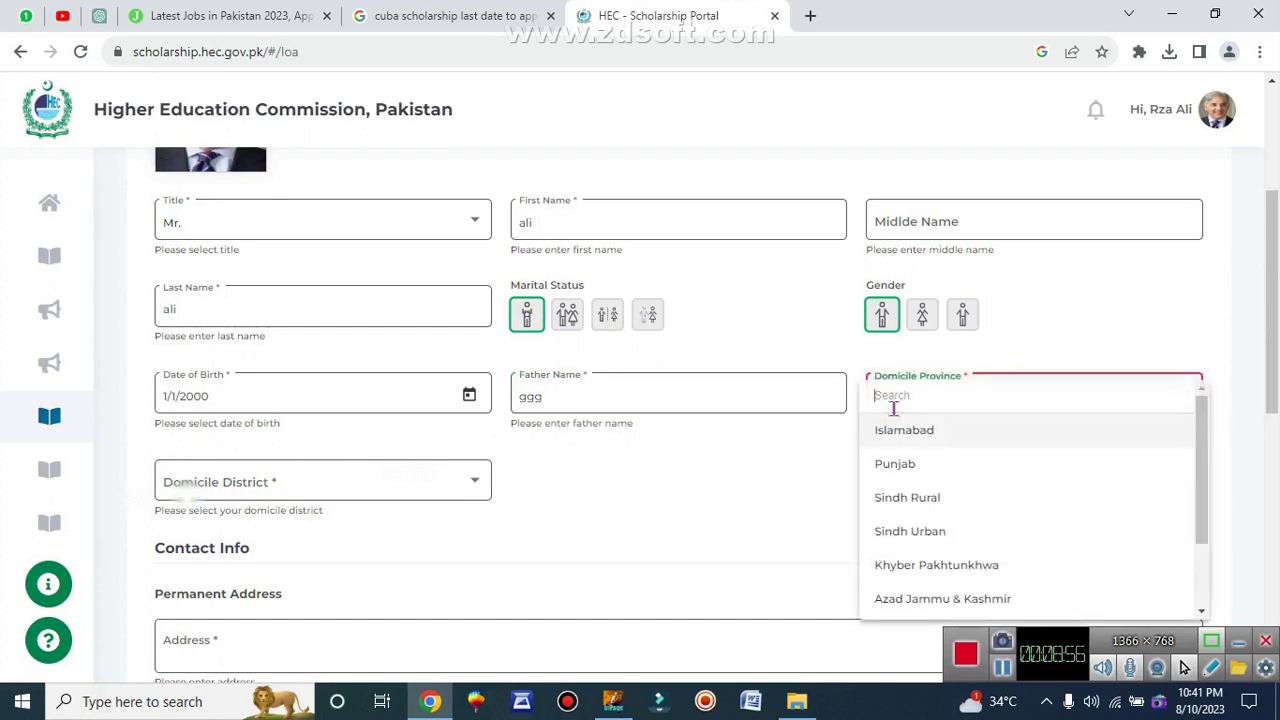
click(892, 465)
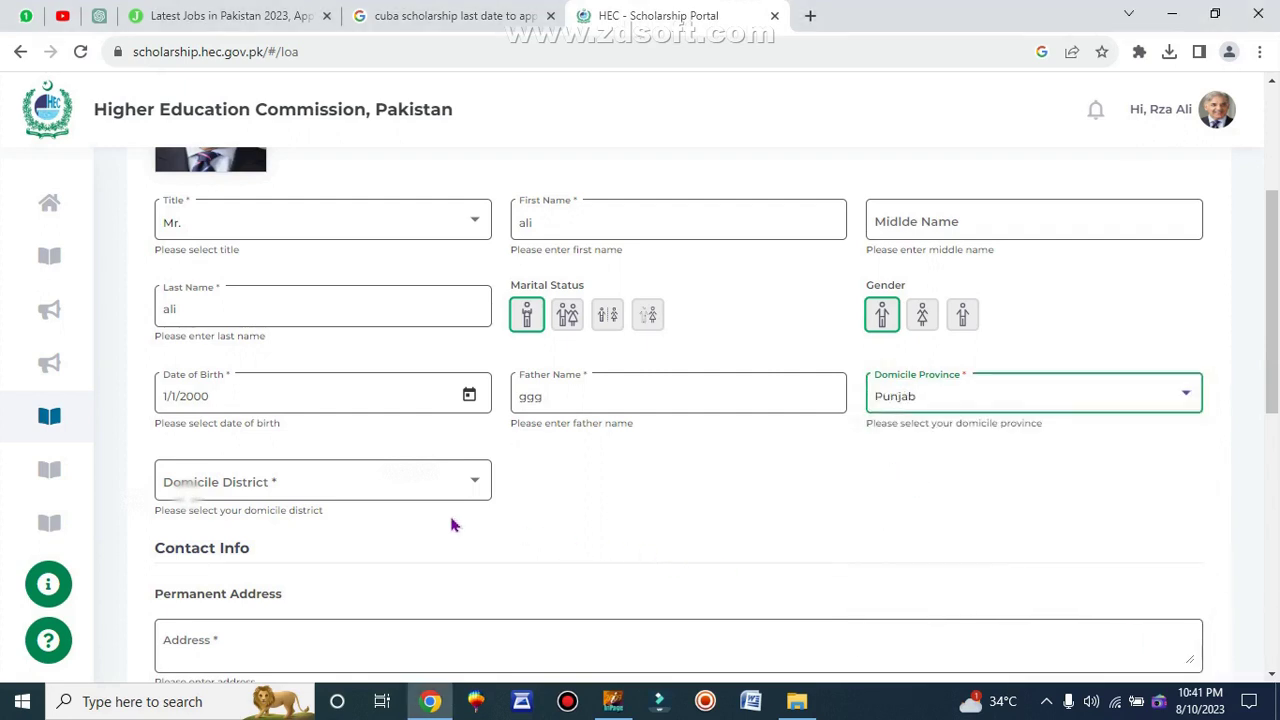
Select Muzaffargarh as the applicant's domicile district.
triple_click(240, 510)
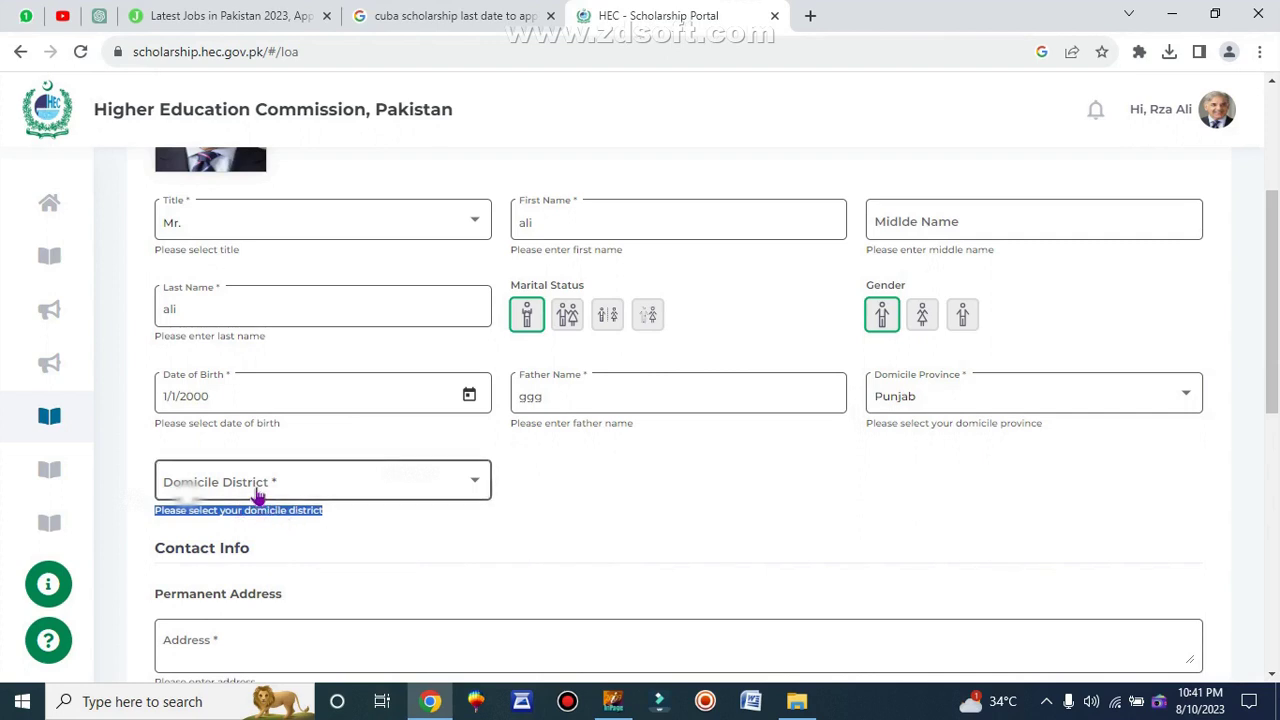
click(258, 492)
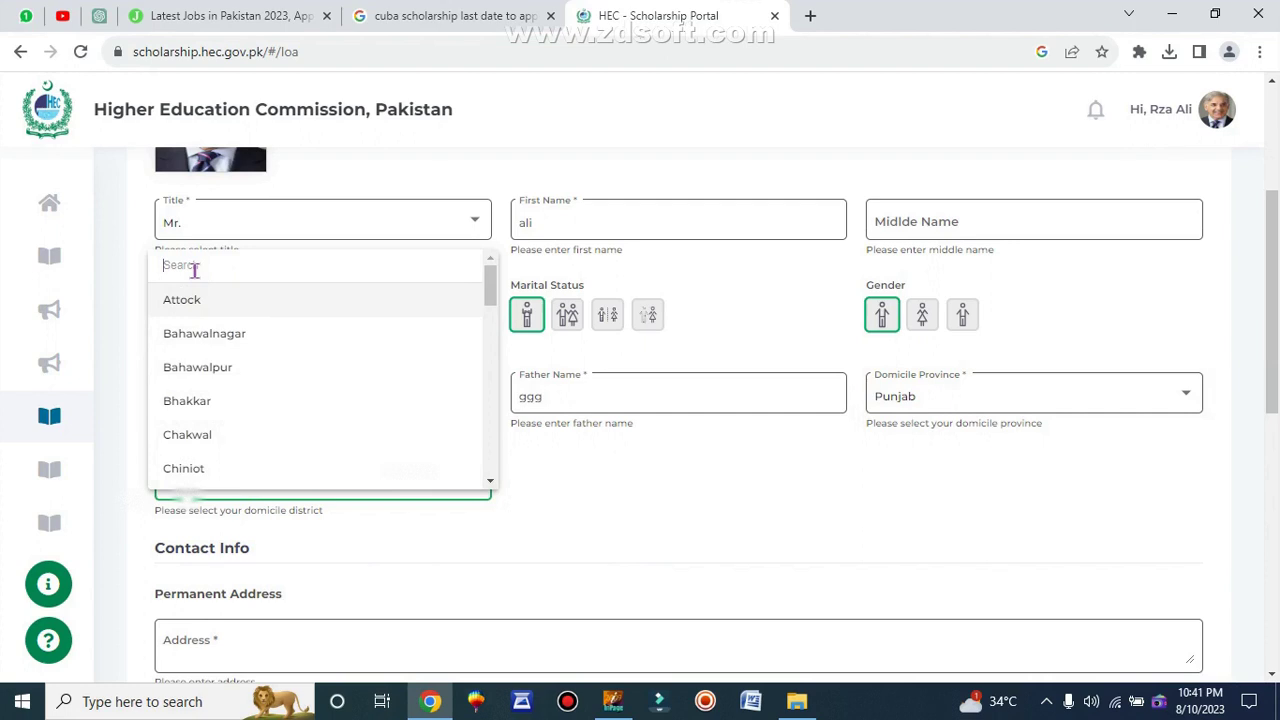
text(muza)
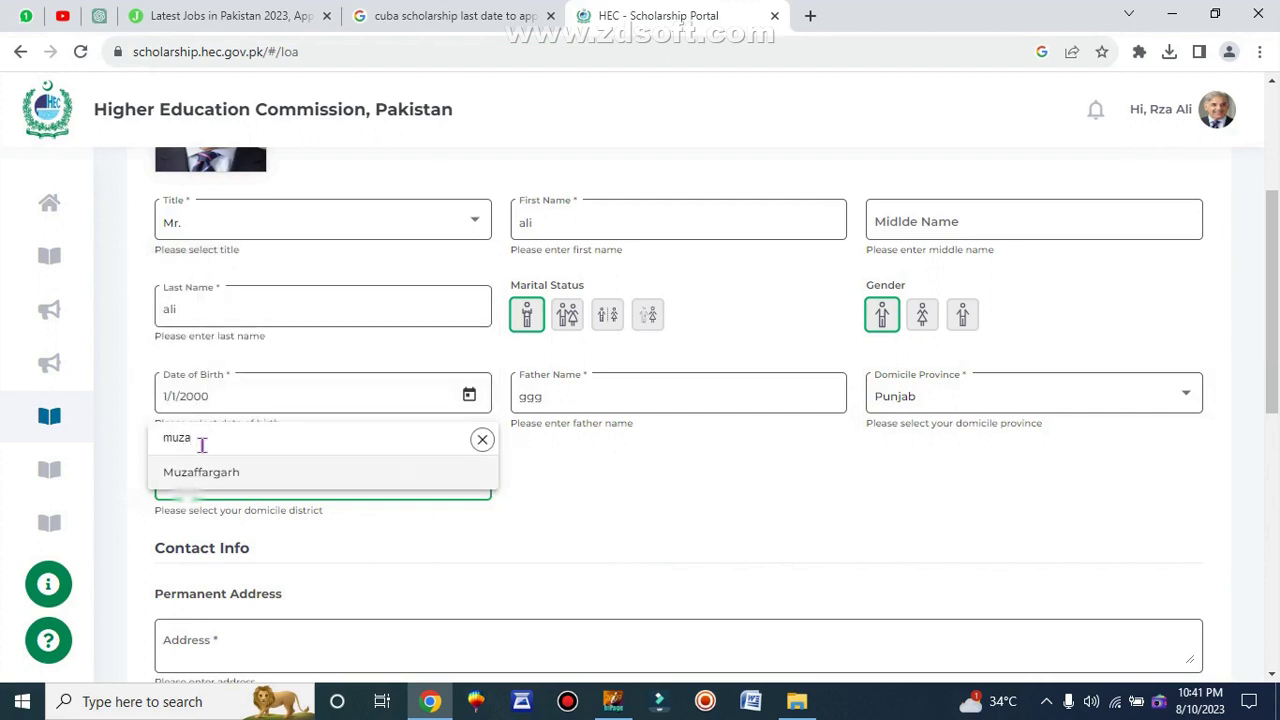
click(222, 474)
Fill in the permanent address in the contact info and select Pakistan as its country.
scroll(243, 480, down, 2)
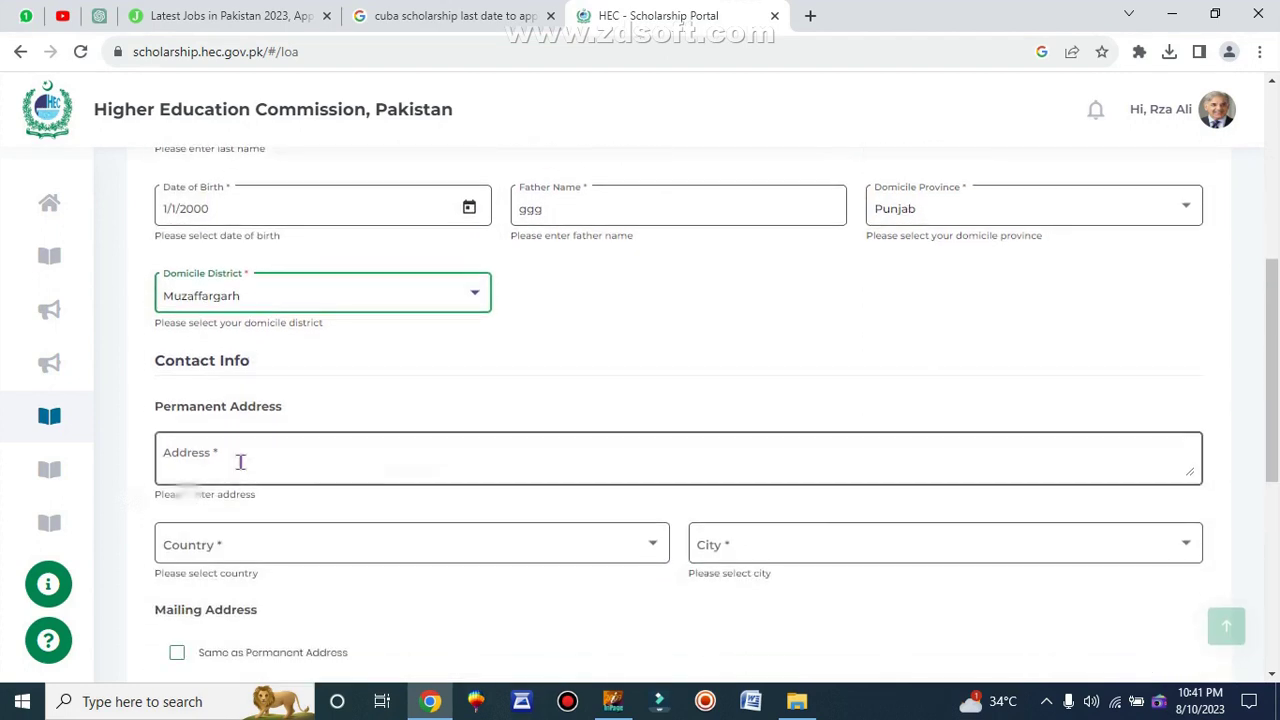
triple_click(197, 361)
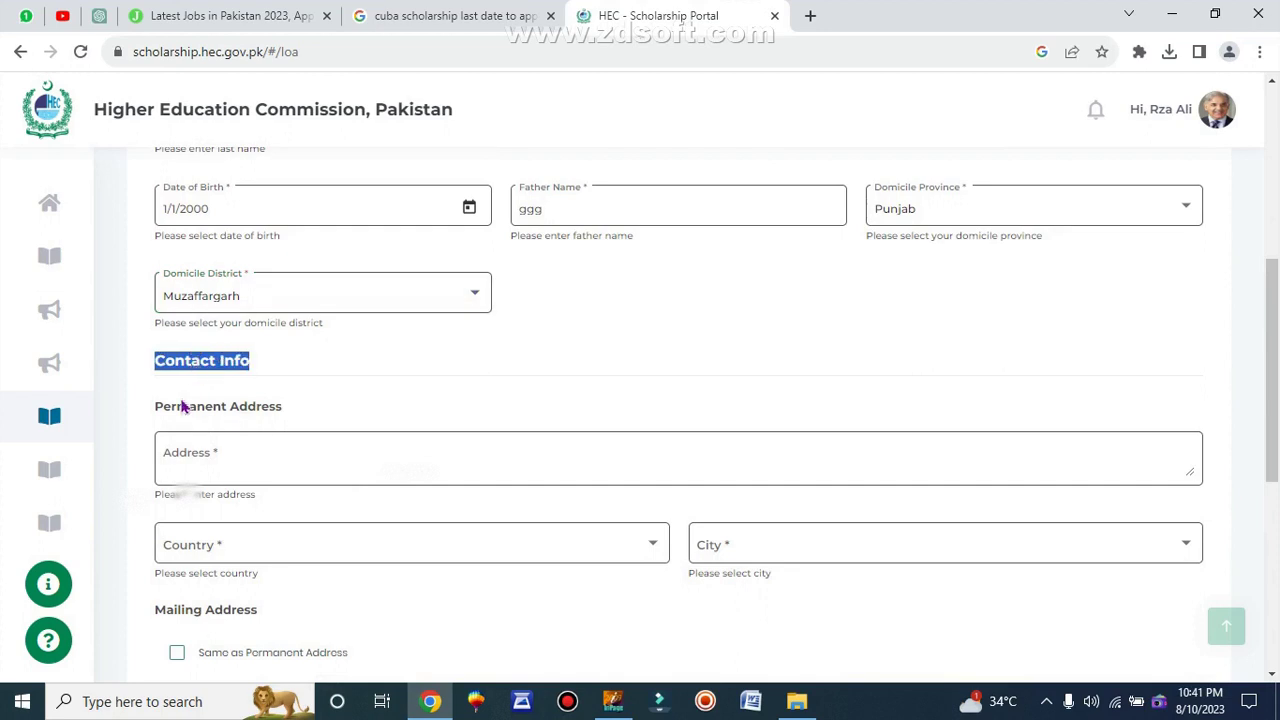
triple_click(206, 407)
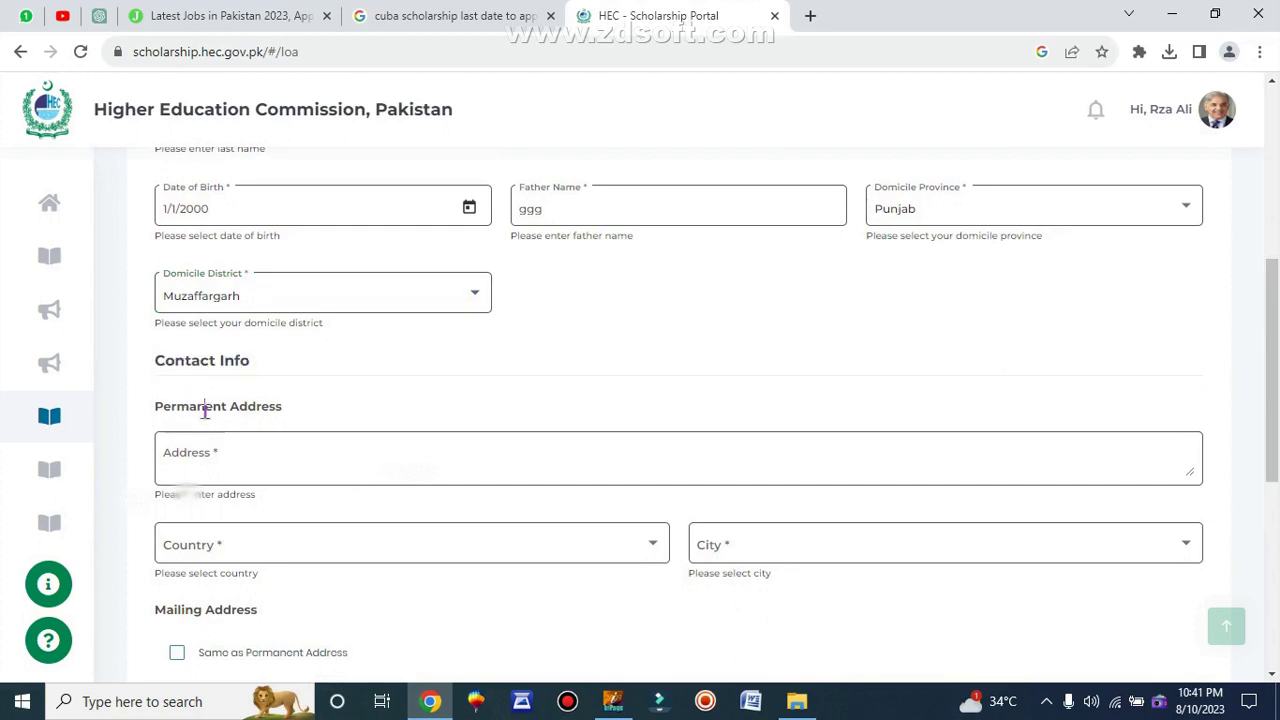
click(218, 460)
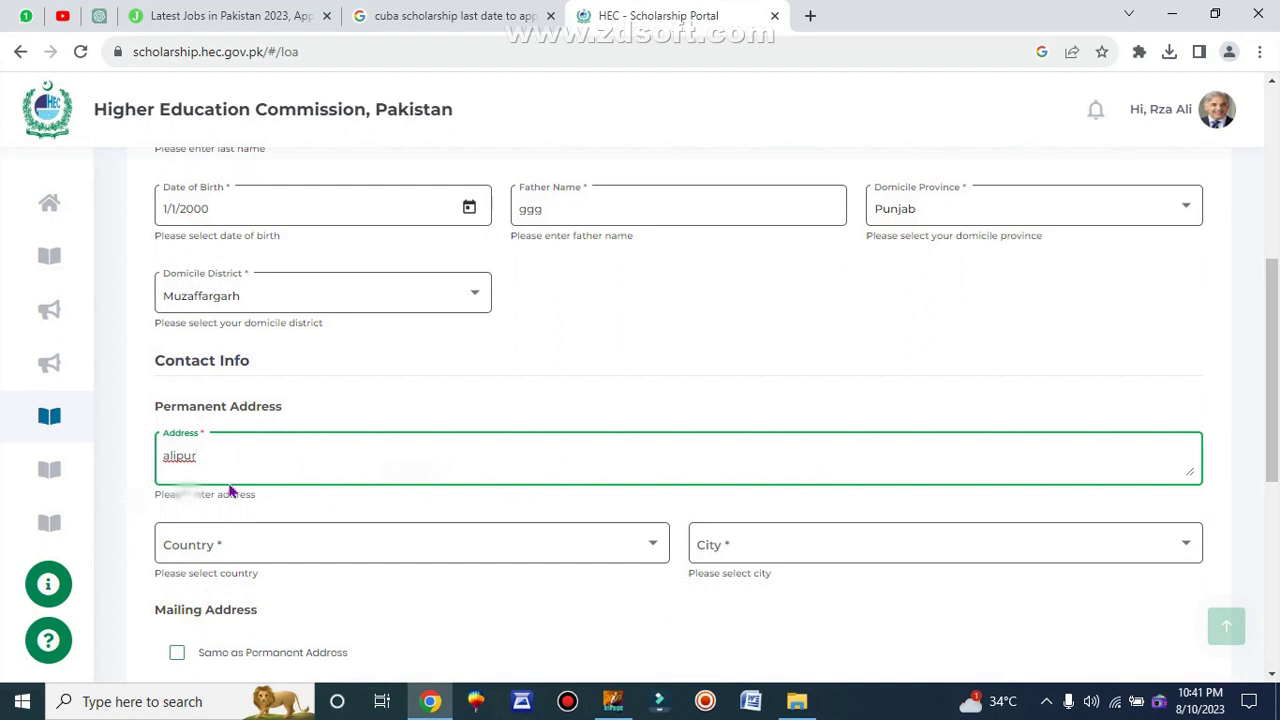
scroll(188, 463, down, 1)
click(213, 480)
triple_click(213, 480)
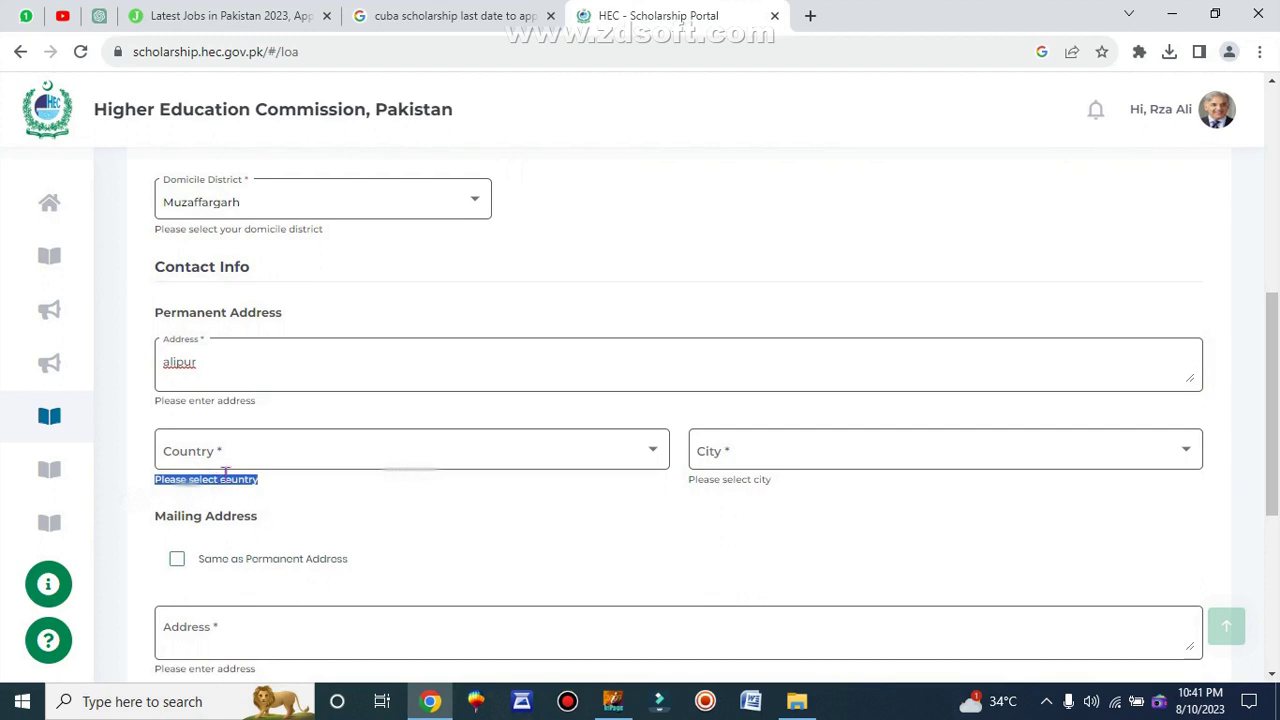
click(240, 457)
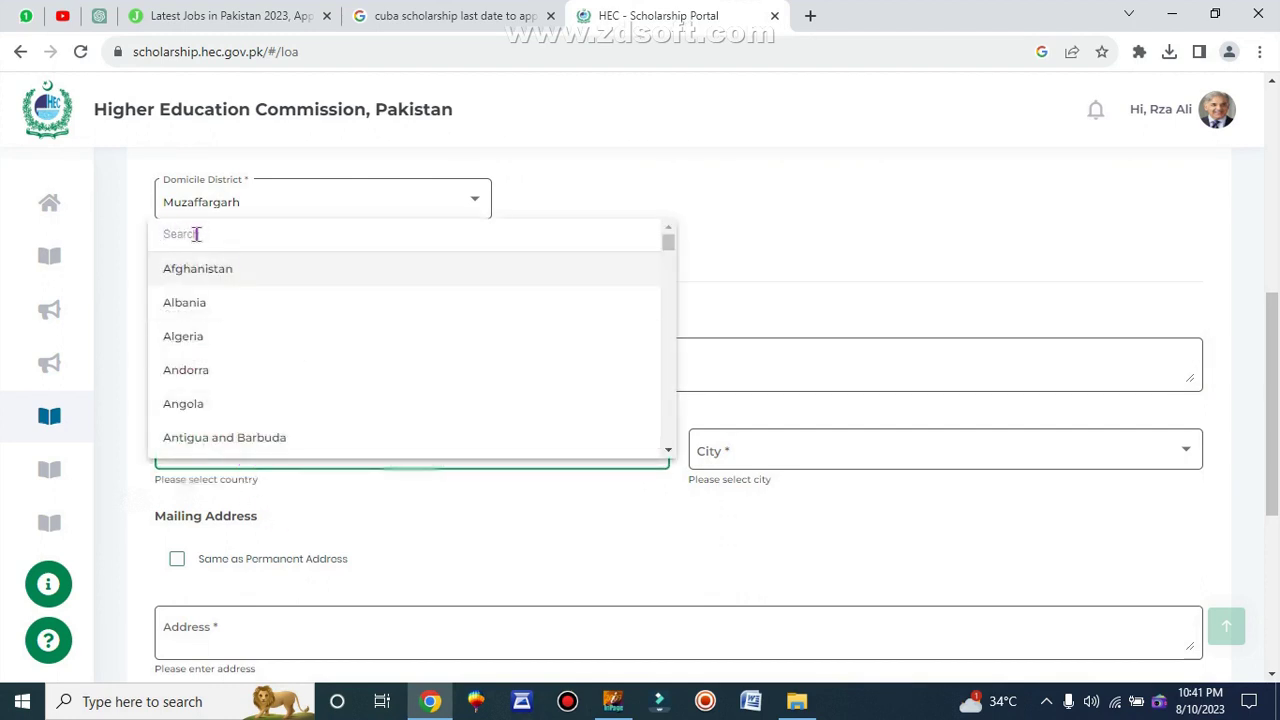
text(pak)
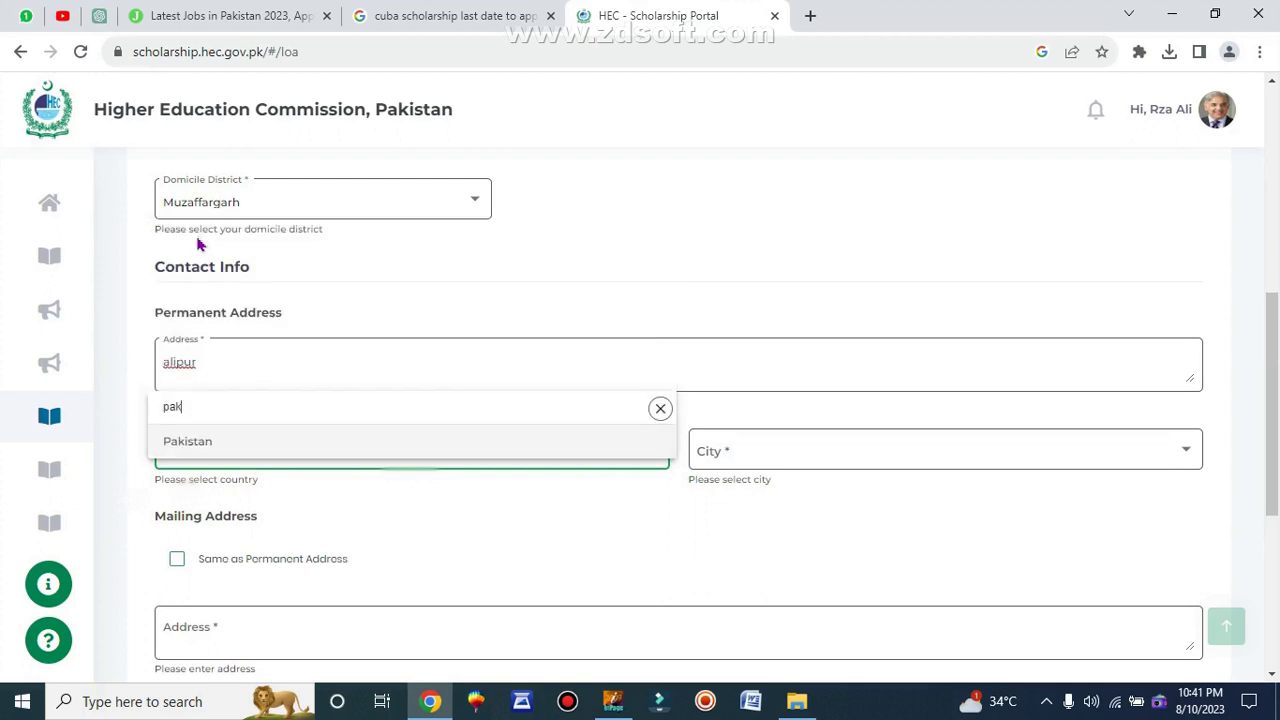
click(193, 444)
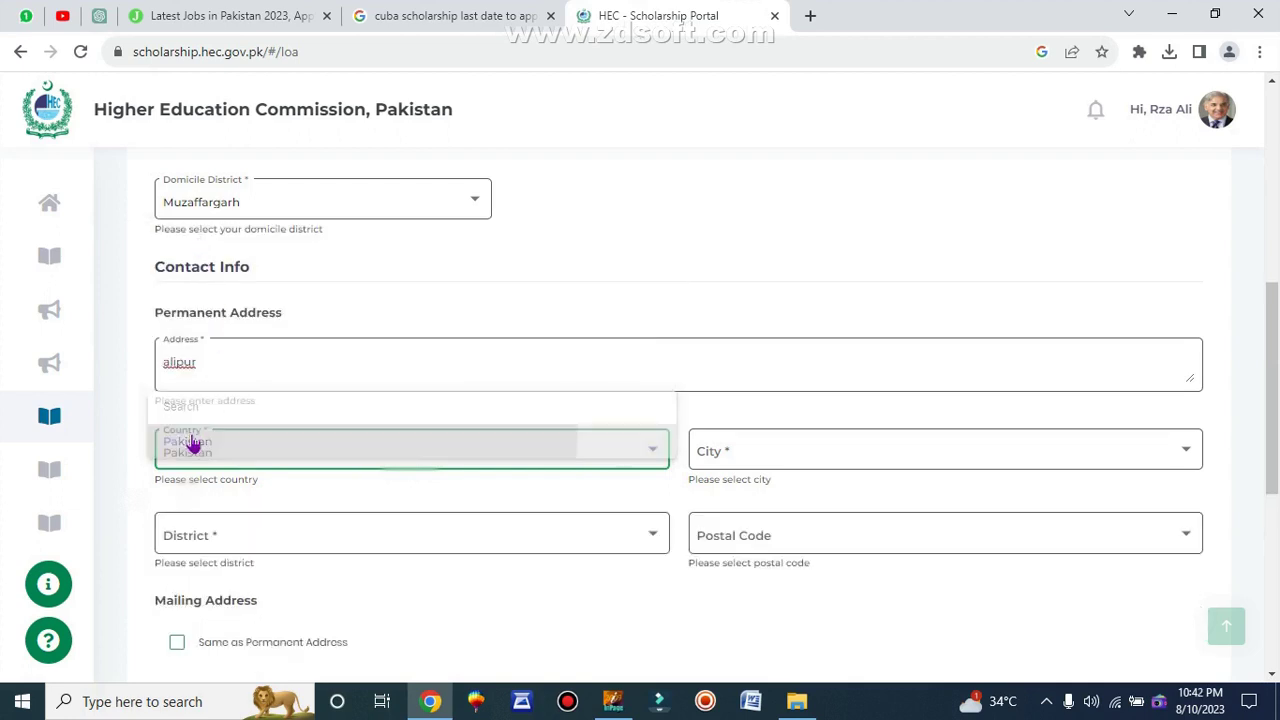
Set the permanent address's city to Alipur and its district to Muzaffargarh.
triple_click(720, 480)
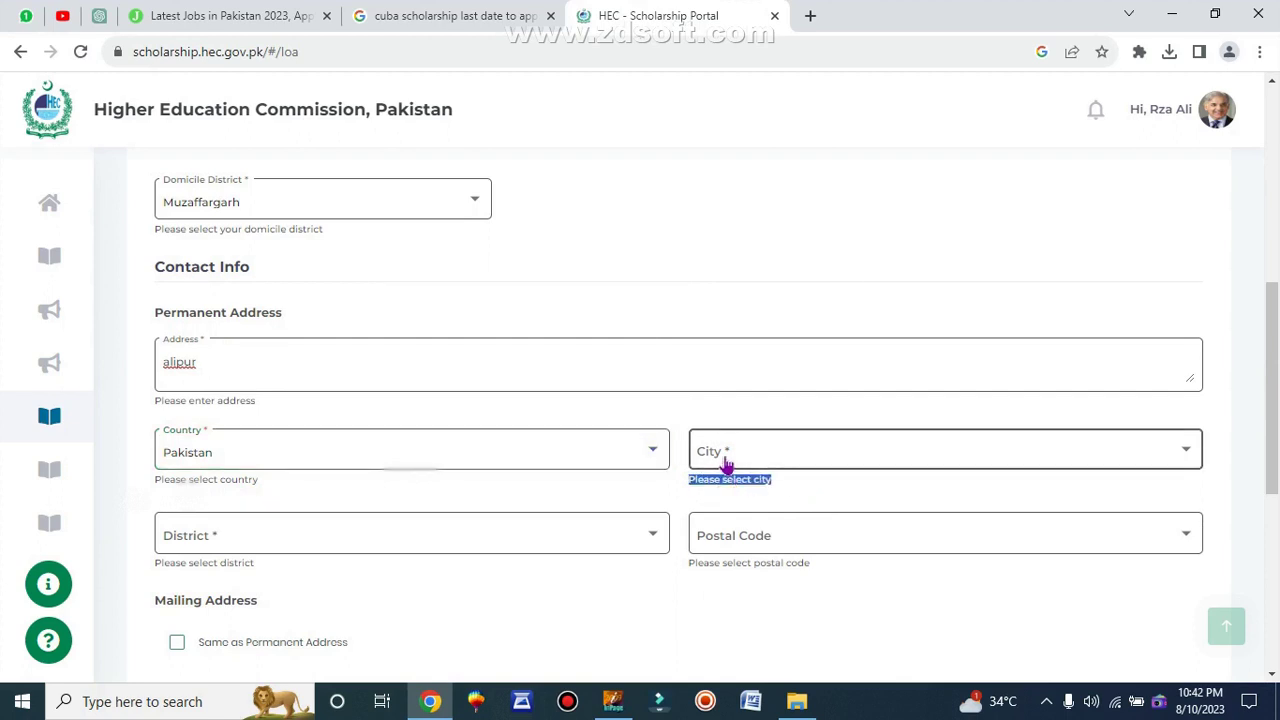
click(724, 466)
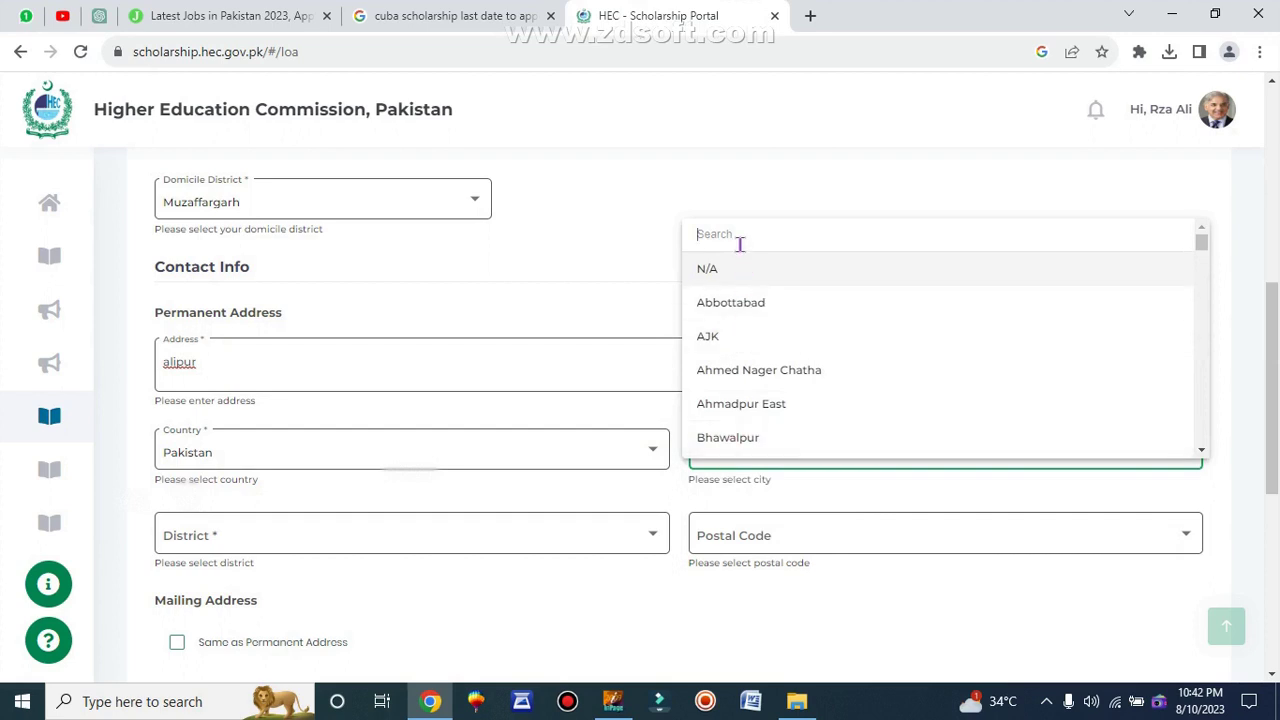
text(alip)
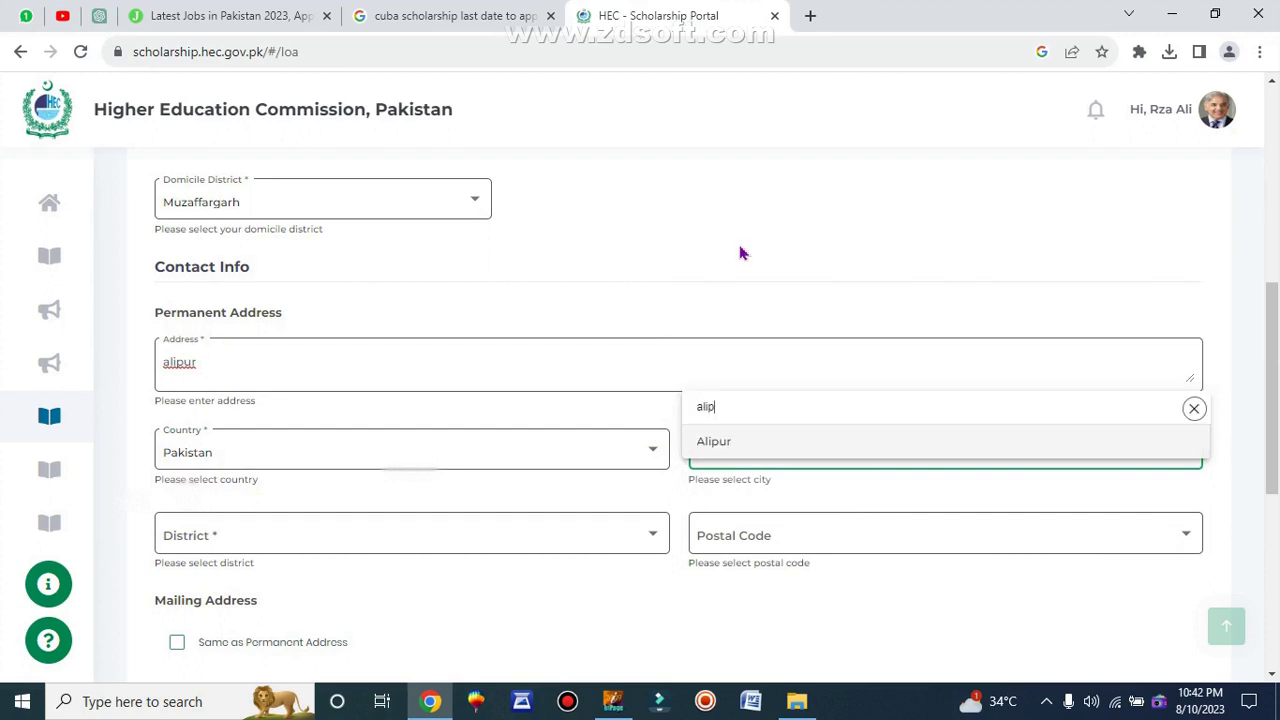
click(743, 443)
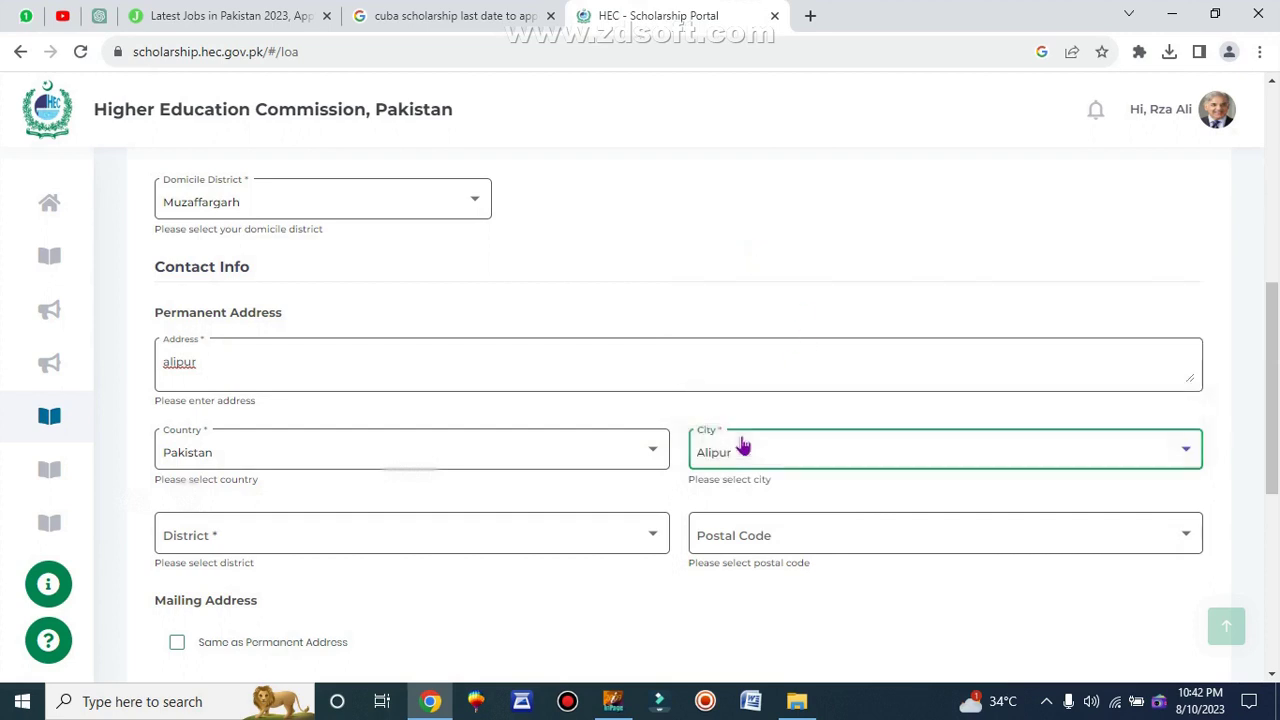
click(251, 540)
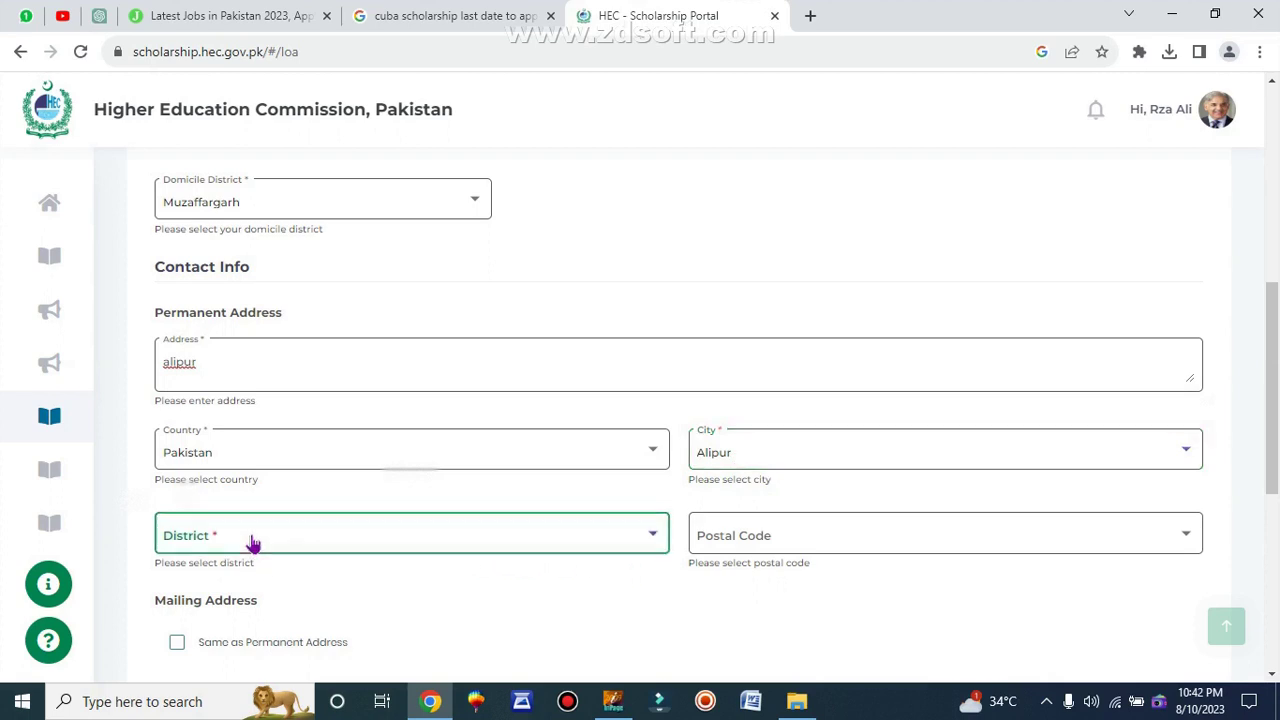
click(207, 577)
click(200, 548)
text(muza)
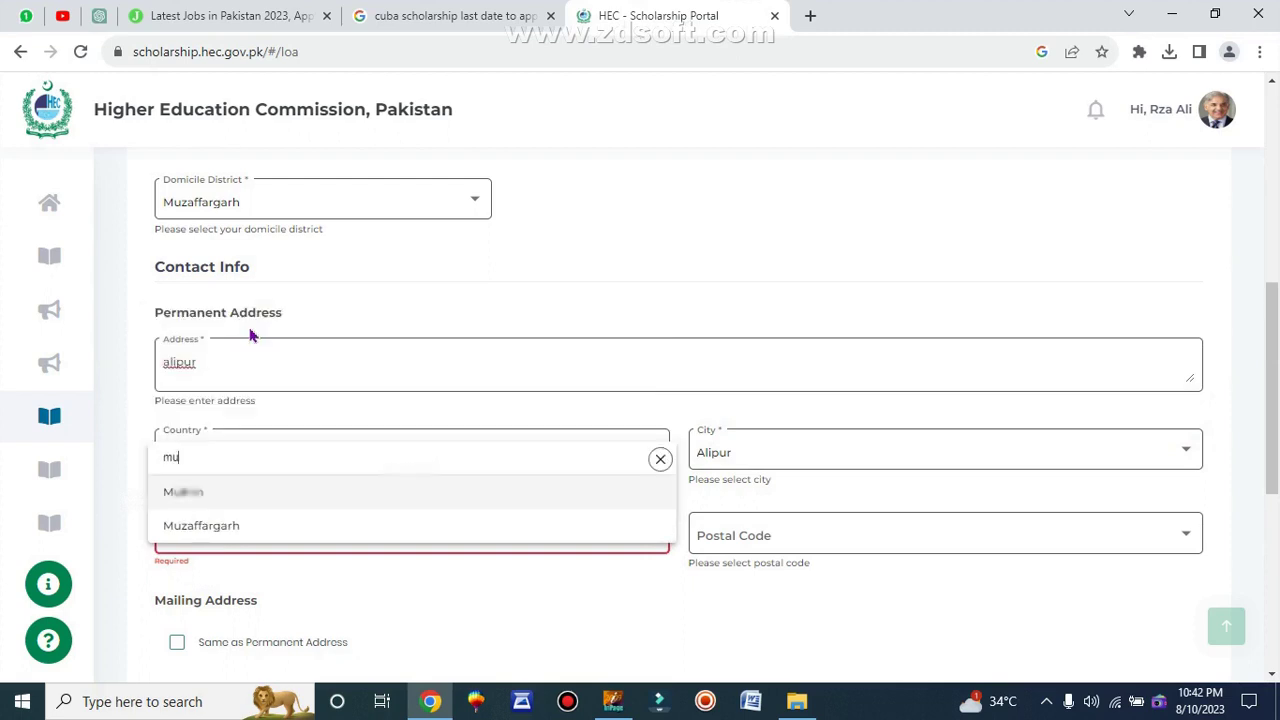
click(200, 526)
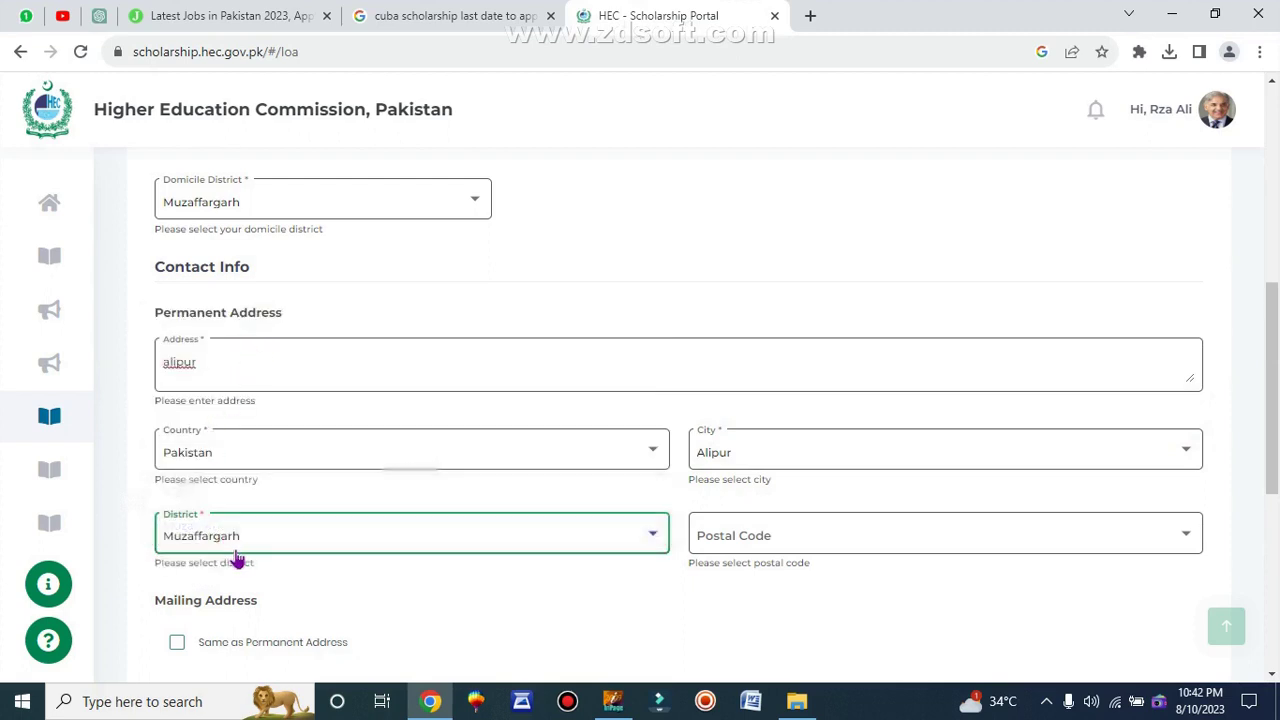
Look up the permanent address's postal code with a Google search for "muzaffargarh postal code" in a new browser tab.
click(755, 547)
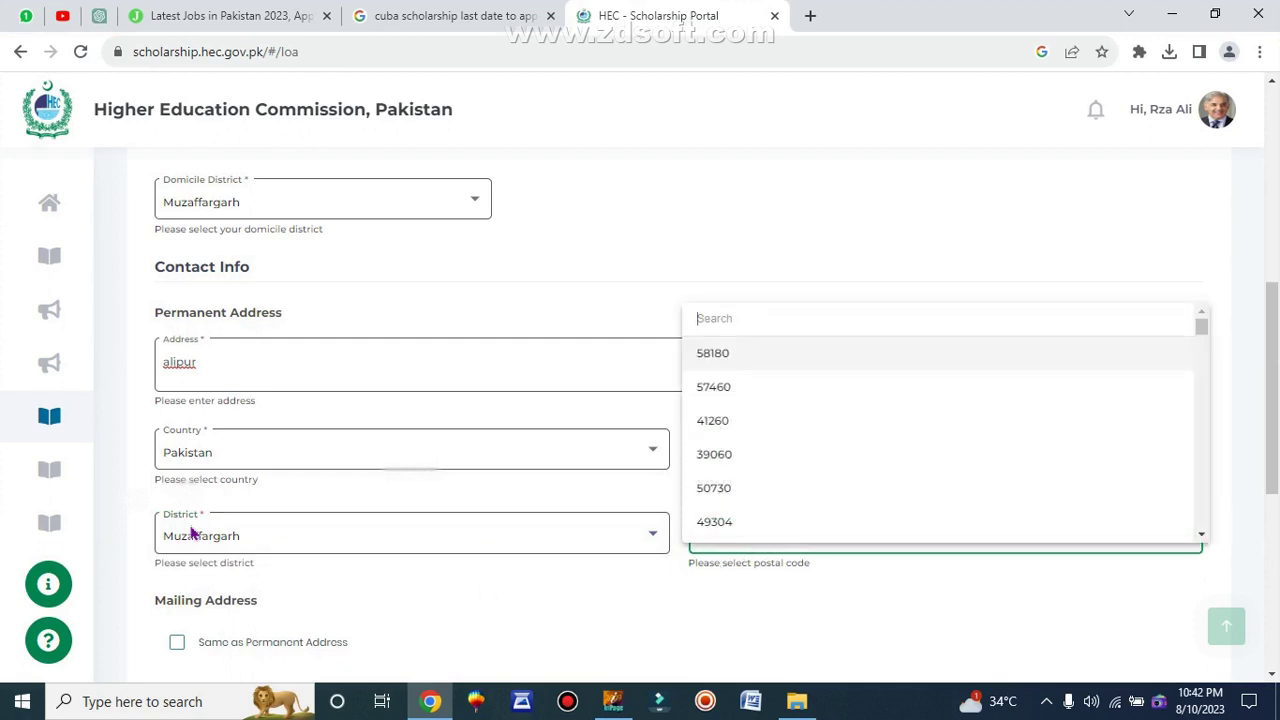
click(810, 16)
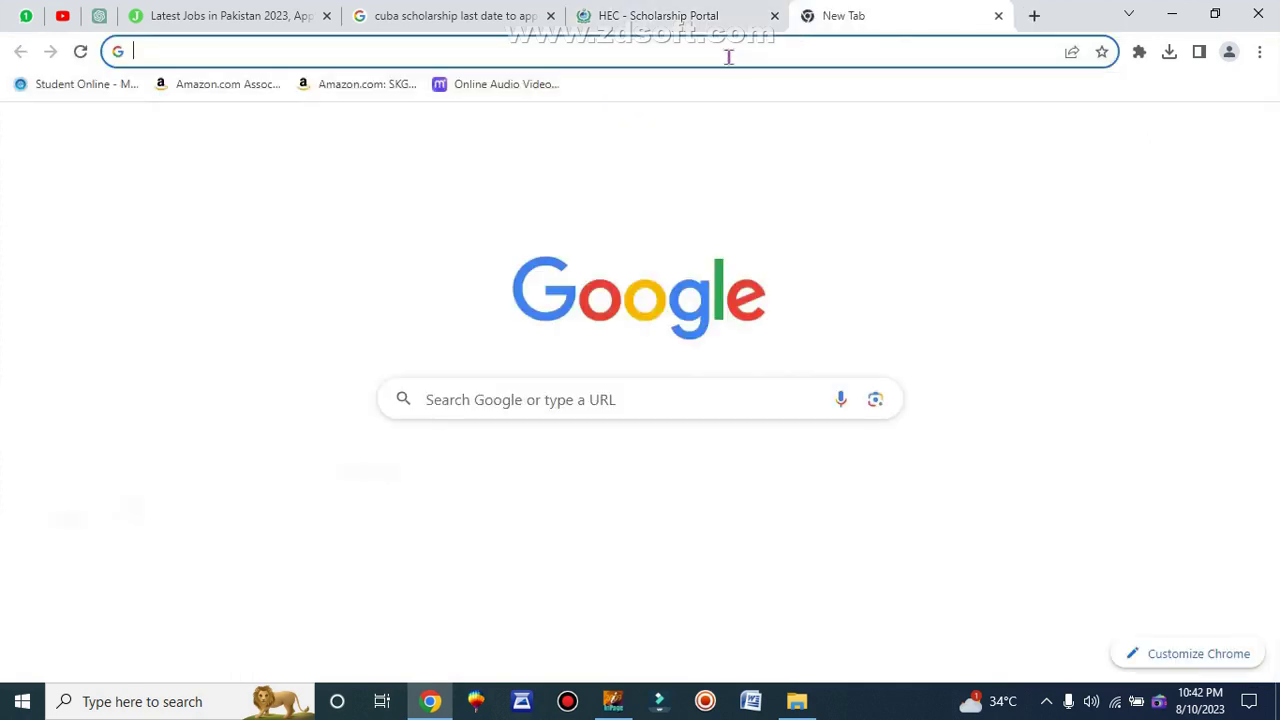
click(728, 54)
text(muzaff)
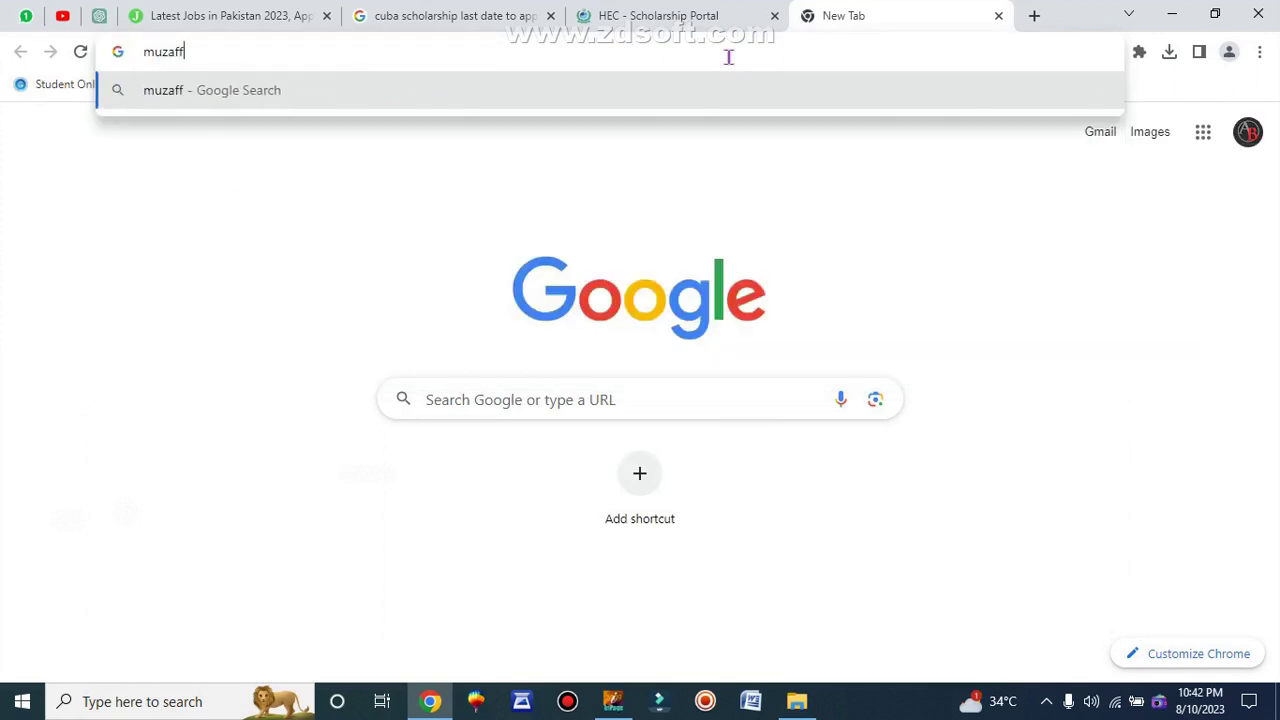
text(argarh postal cod)
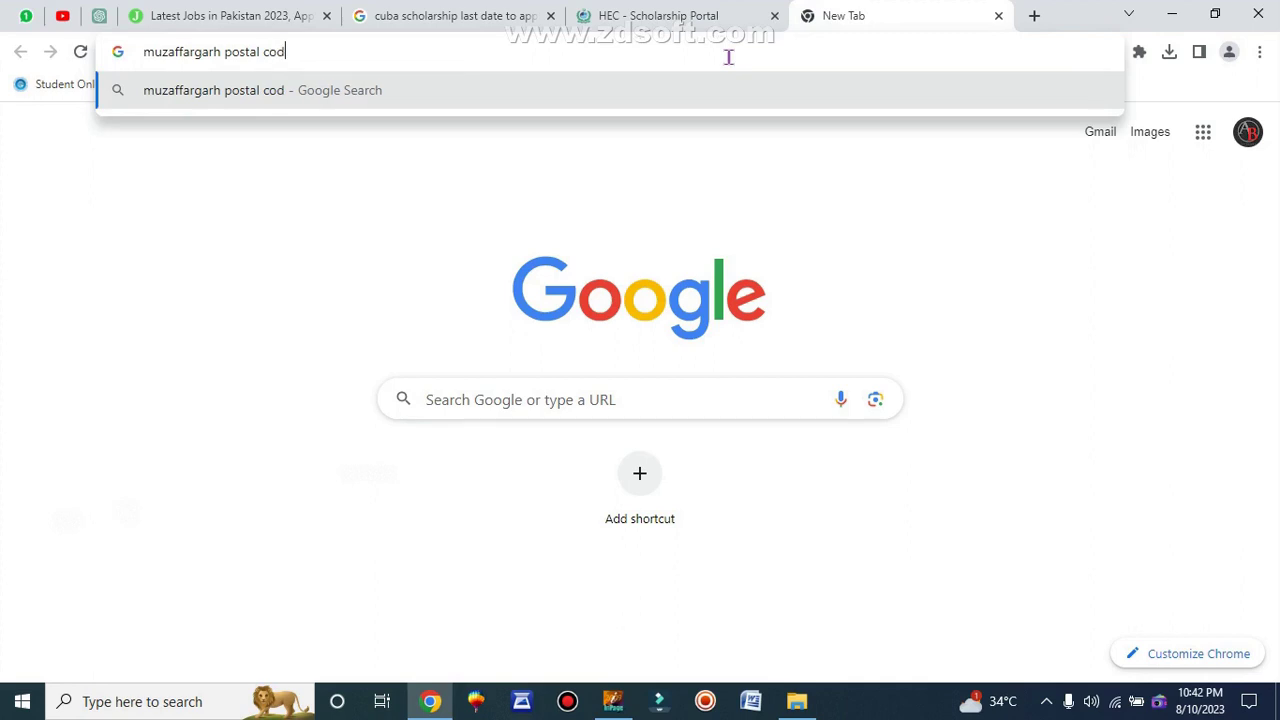
text(e)
key(Return)
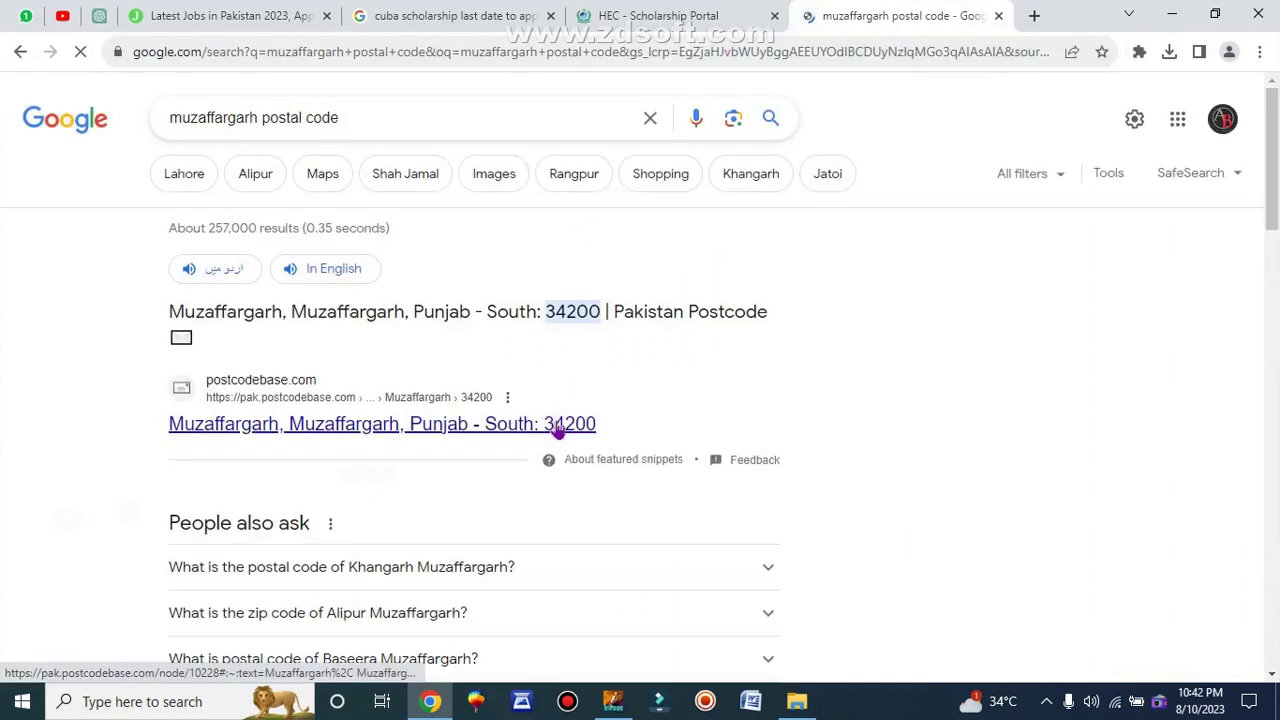
drag(547, 314, 609, 314)
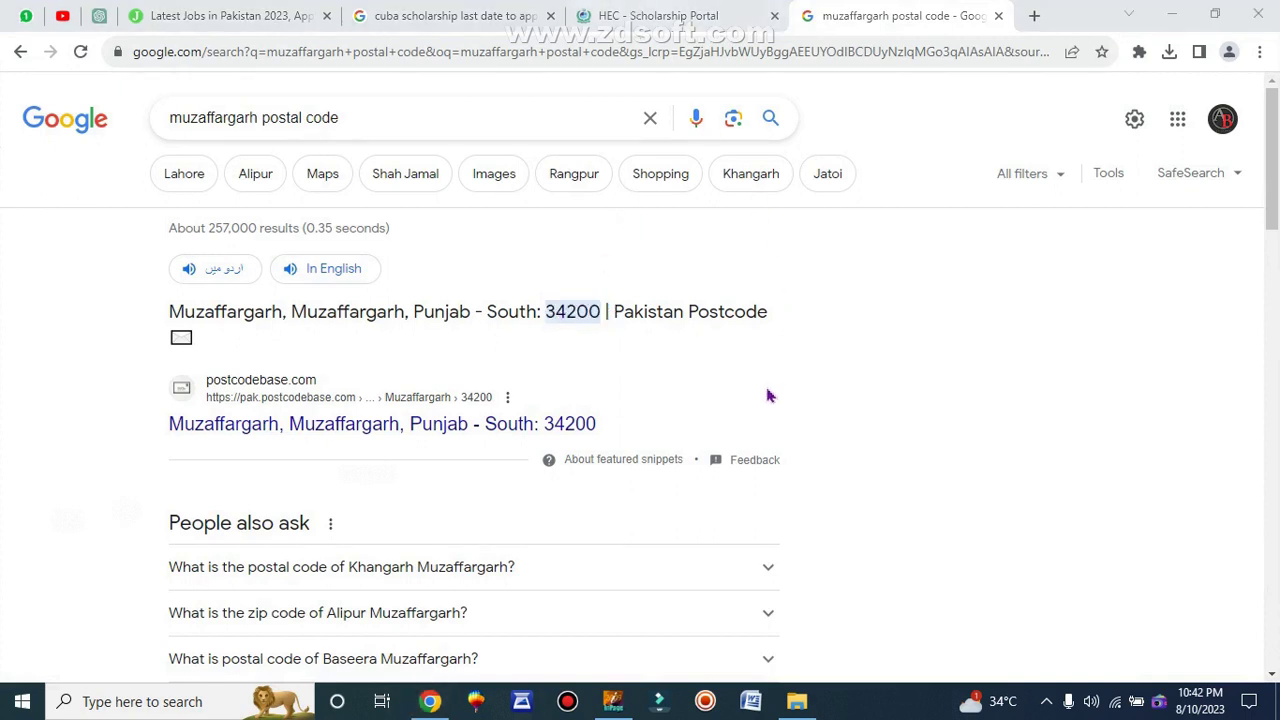
Return to the HEC Scholarship Portal form and choose 57450 as the permanent address's postal code.
click(650, 18)
scroll(765, 460, down, 5)
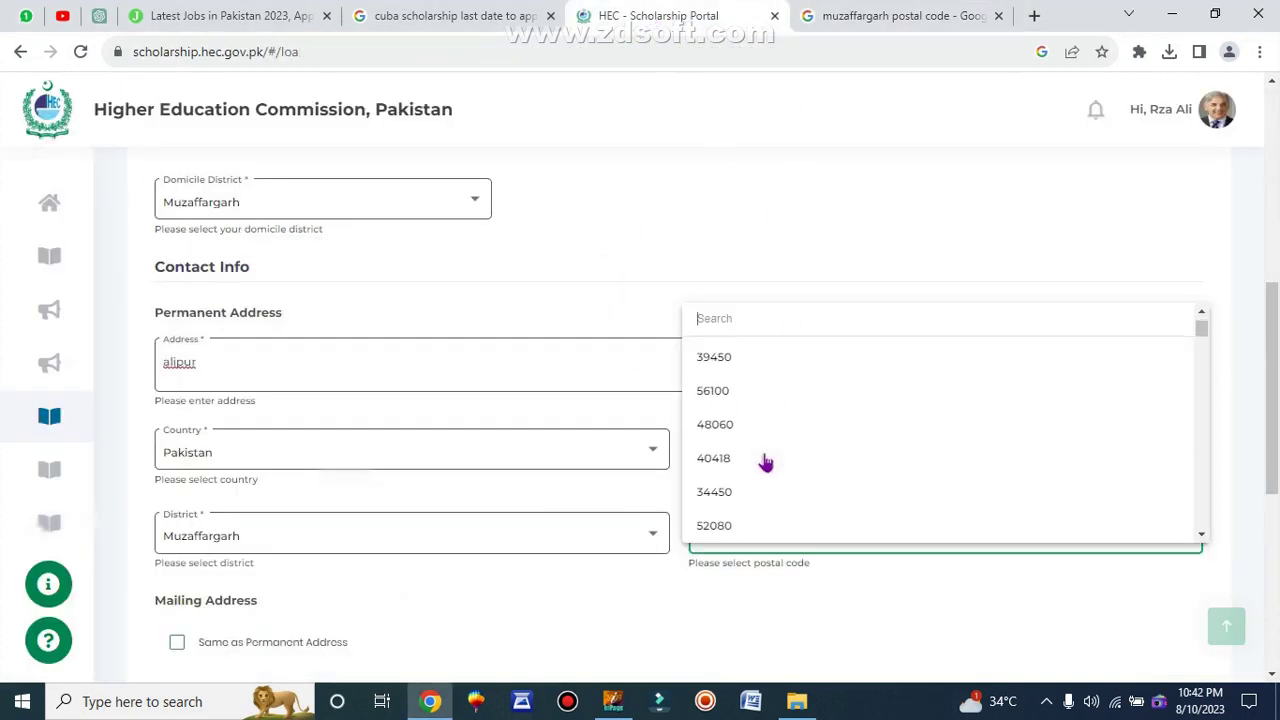
scroll(766, 460, down, 1)
click(766, 460)
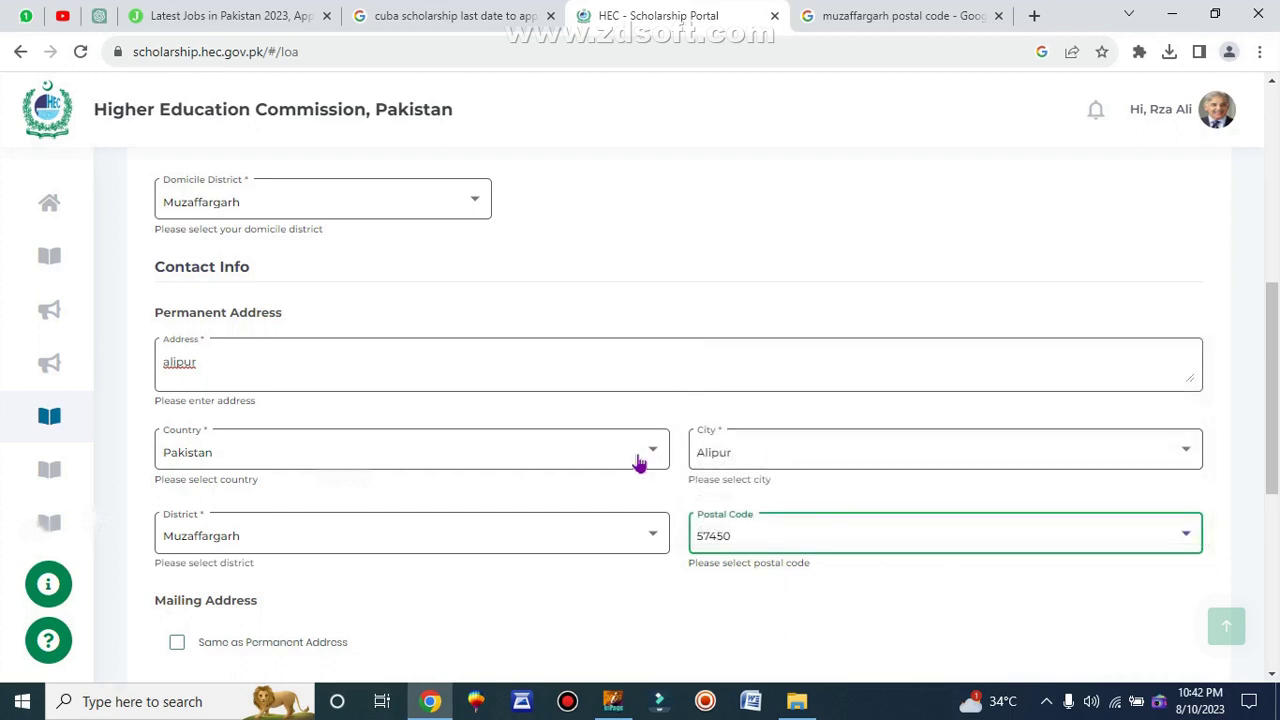
Mark the mailing address as the same as the permanent address.
scroll(417, 454, down, 2)
click(168, 416)
scroll(194, 291, up, 1)
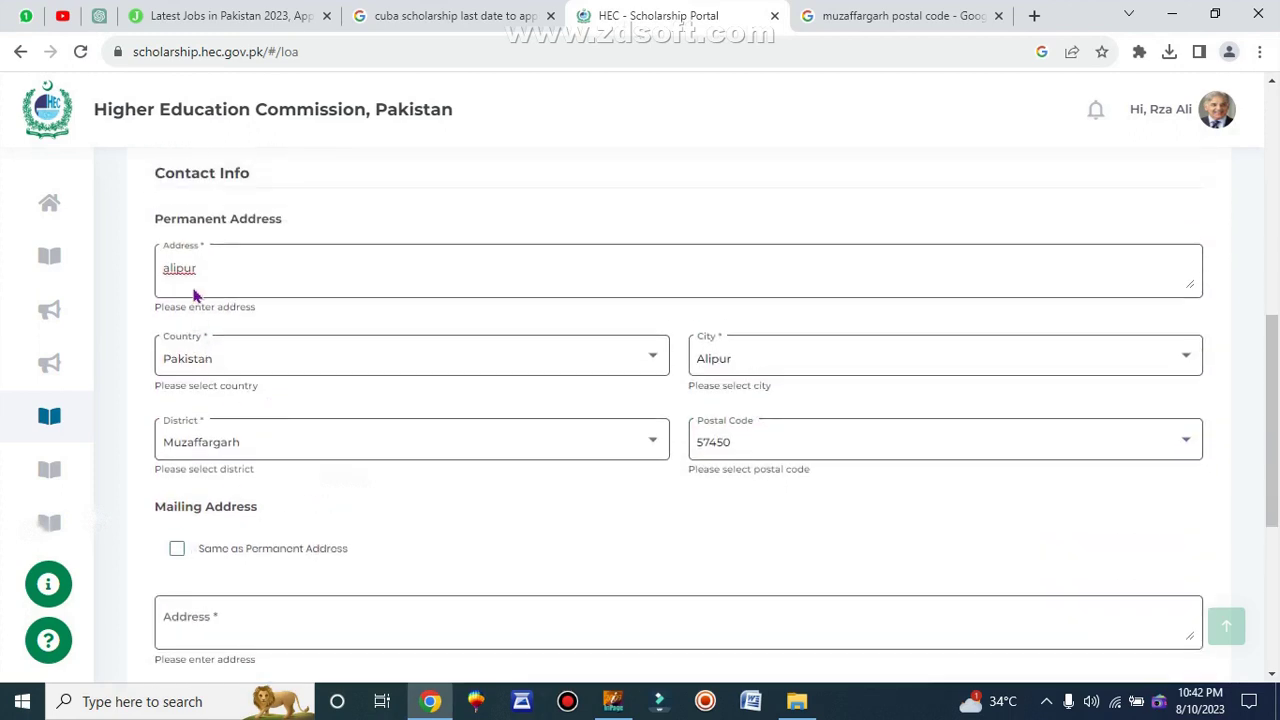
triple_click(193, 218)
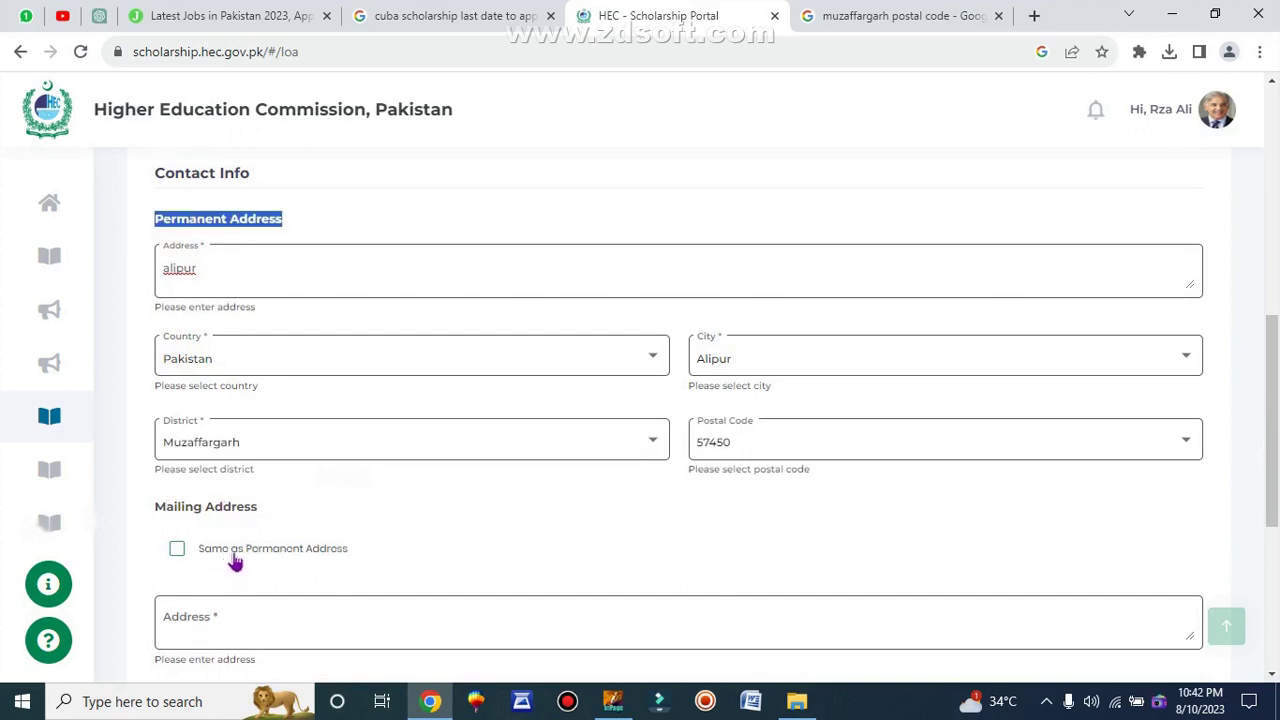
click(177, 553)
scroll(320, 574, down, 2)
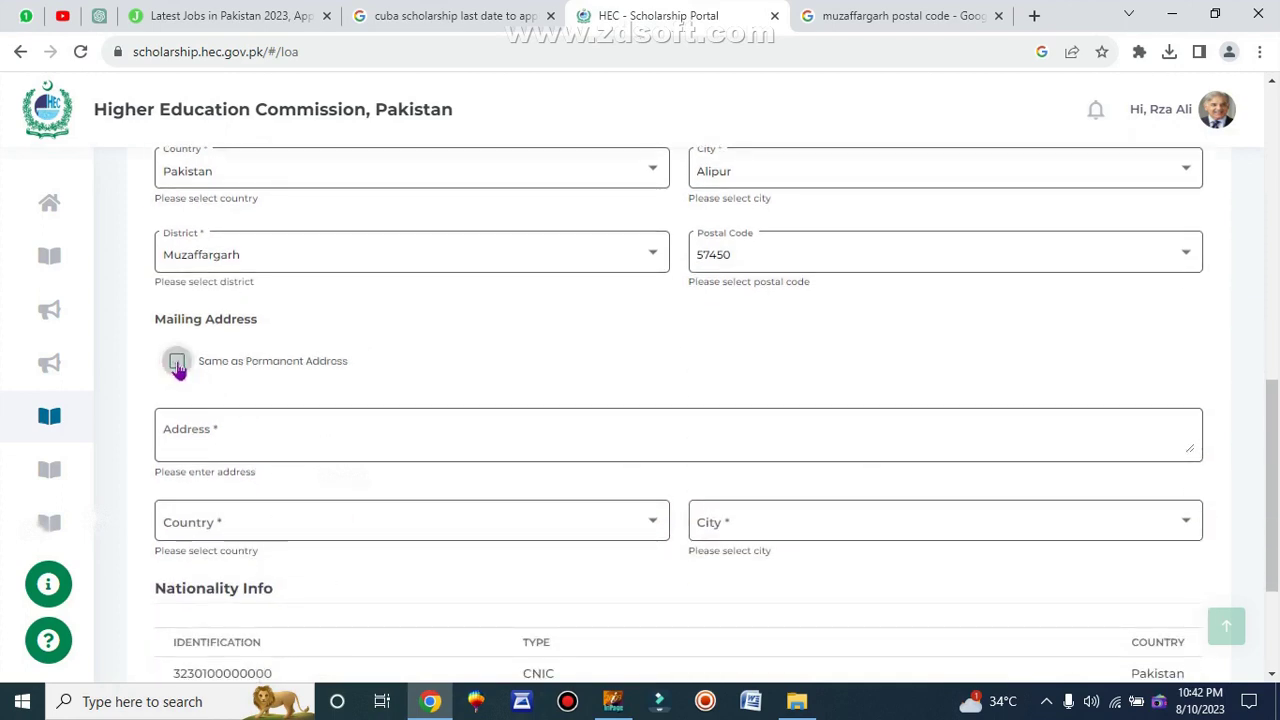
Fill in the mailing address and select Pakistan as its country.
click(506, 440)
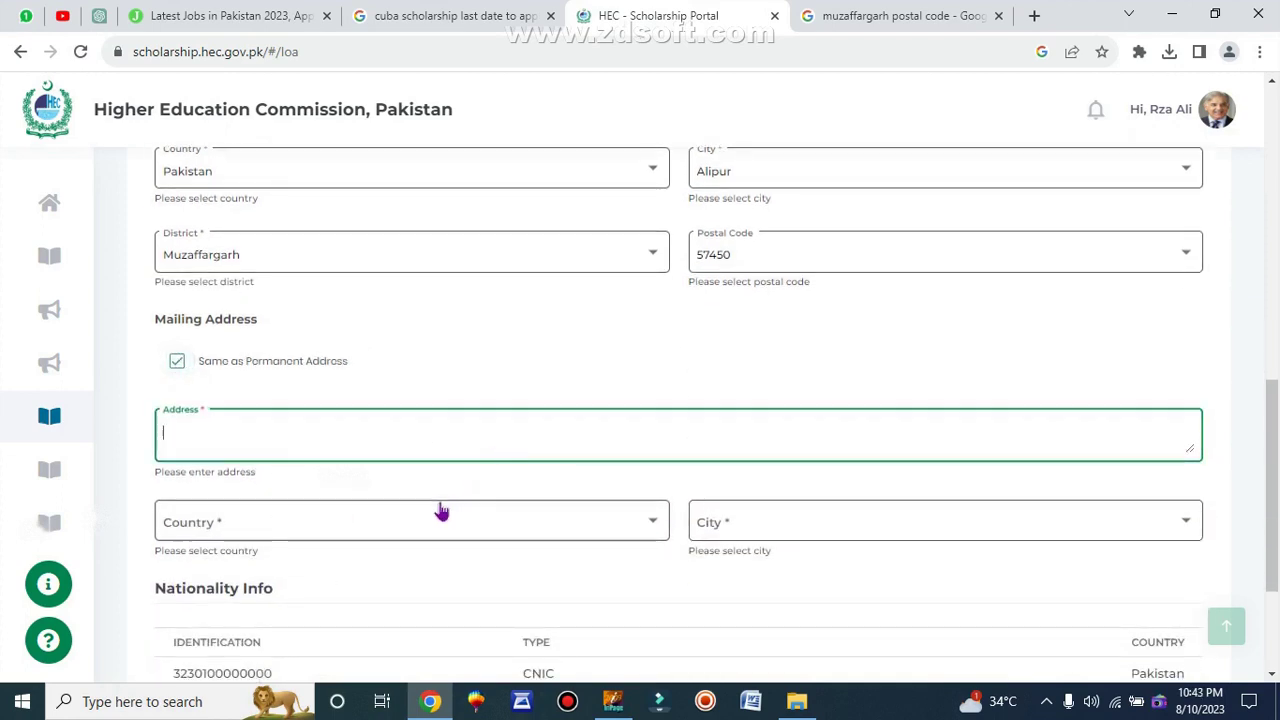
text(alipu)
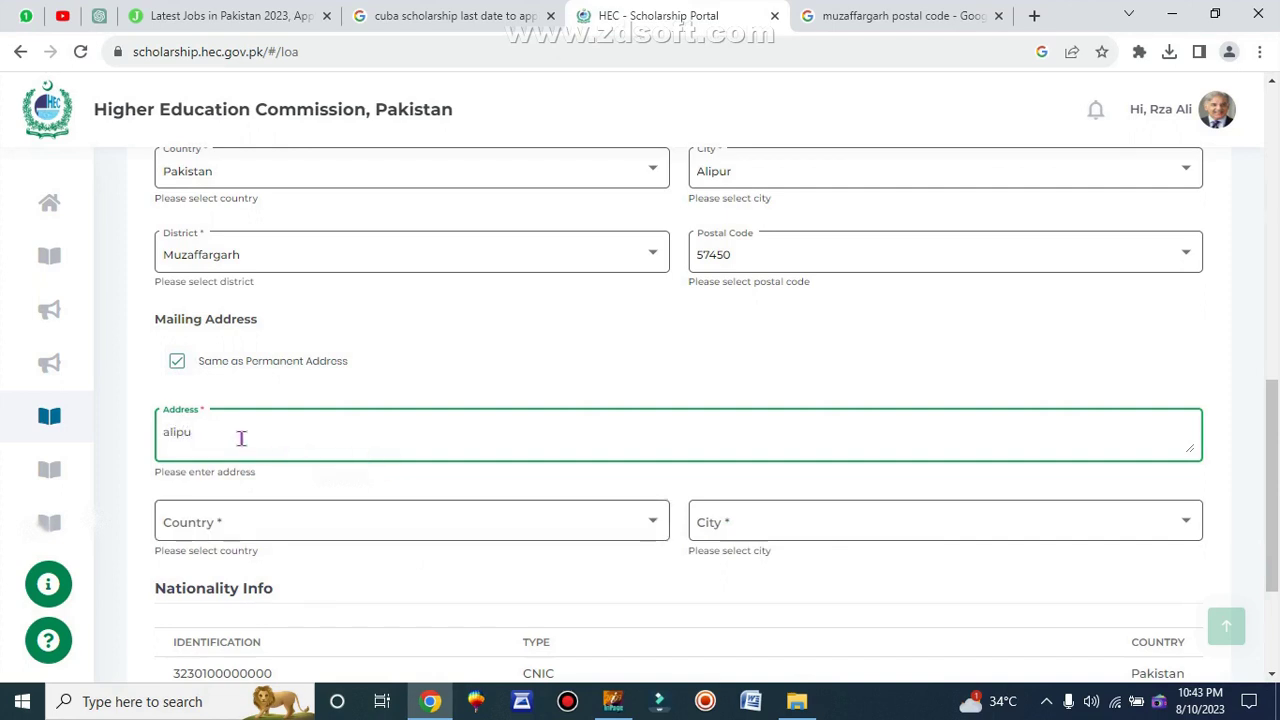
text(r)
click(236, 522)
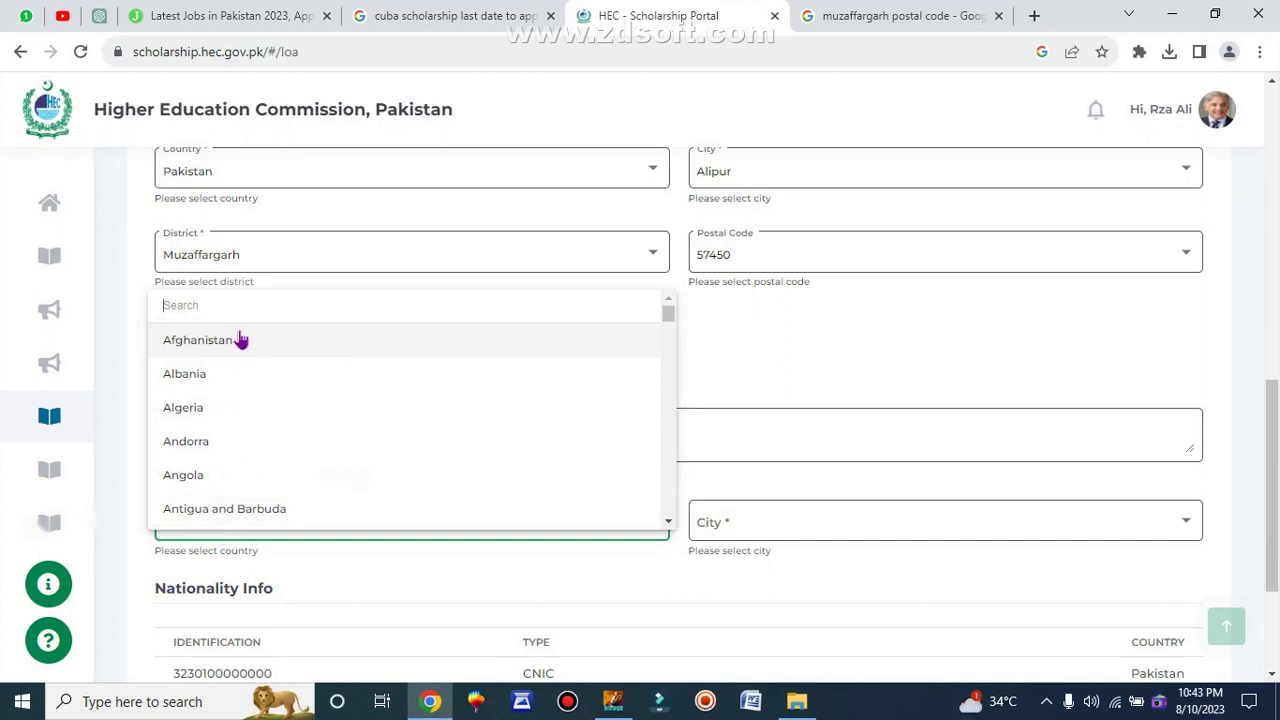
text(pak)
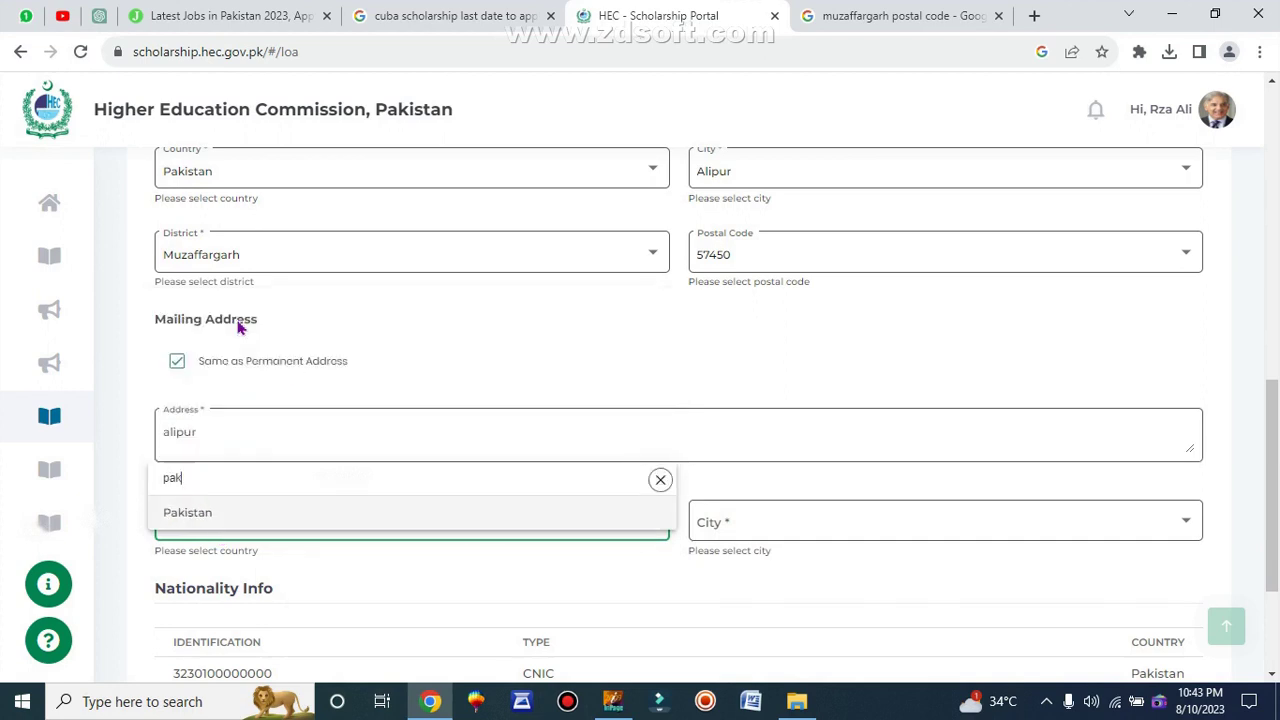
click(205, 515)
Set the mailing address's city to Alipur and its district to Muzaffargarh.
click(752, 530)
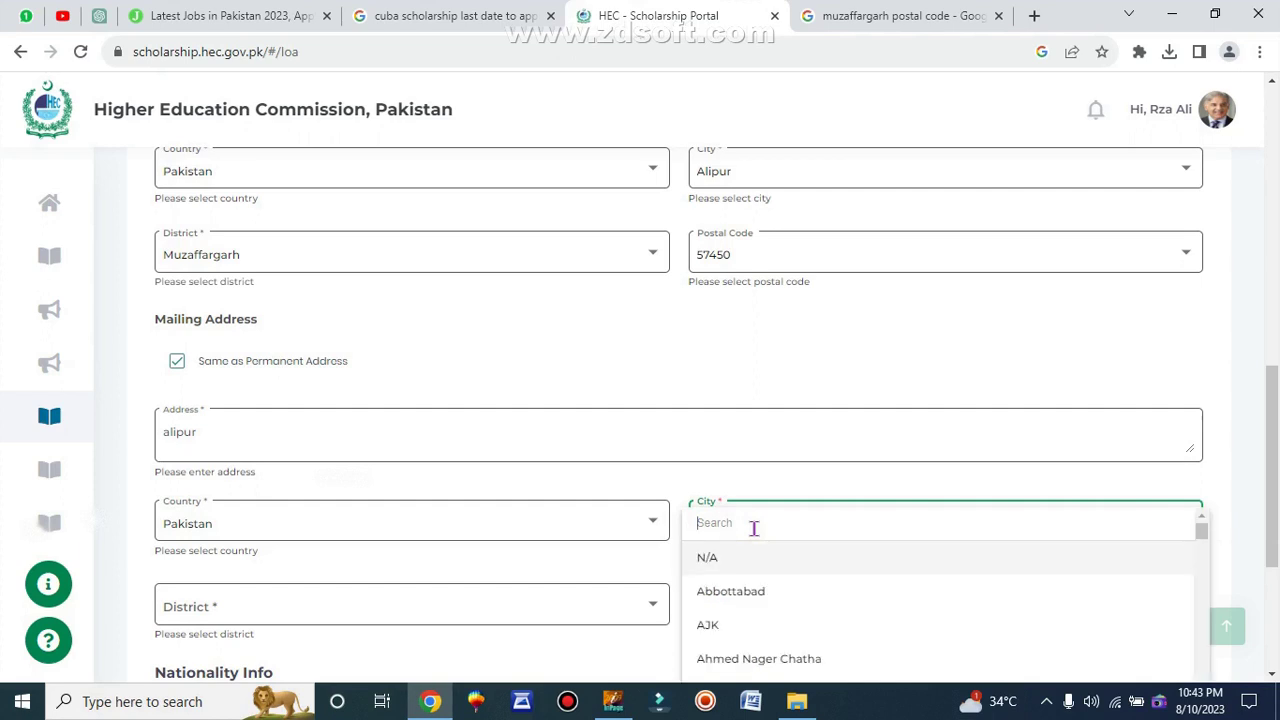
text(ali)
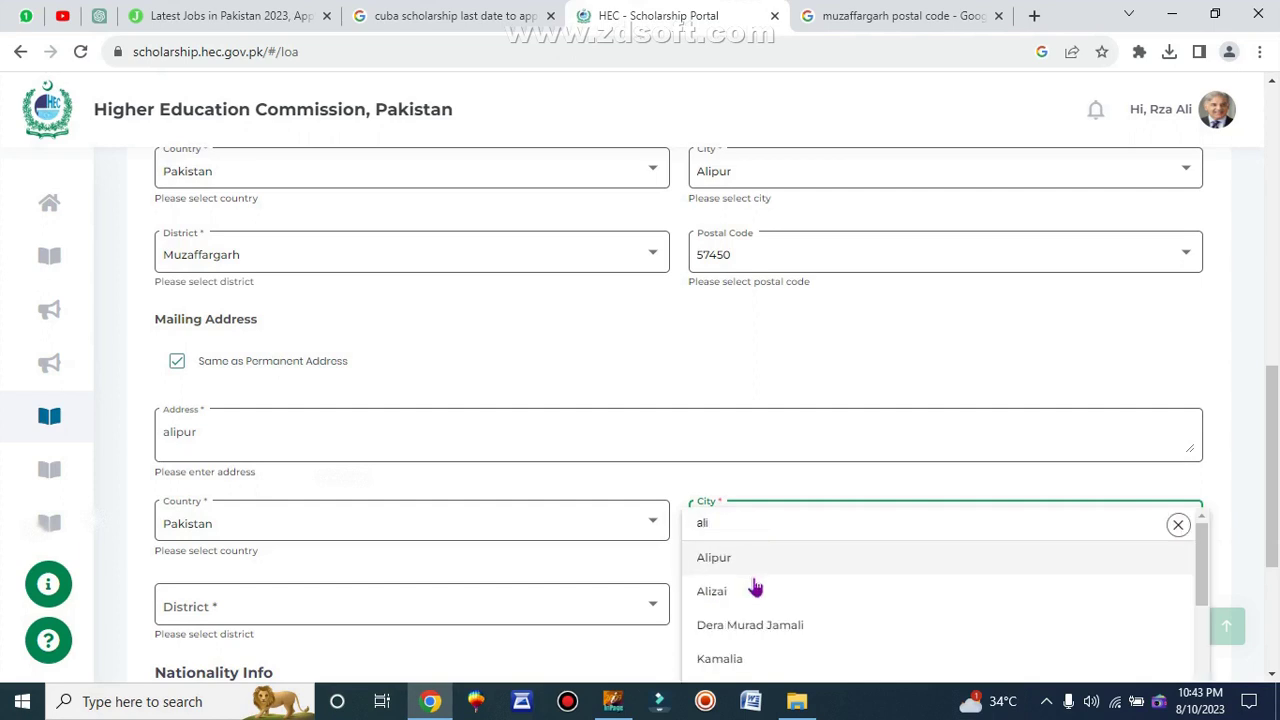
click(741, 569)
scroll(394, 520, down, 1)
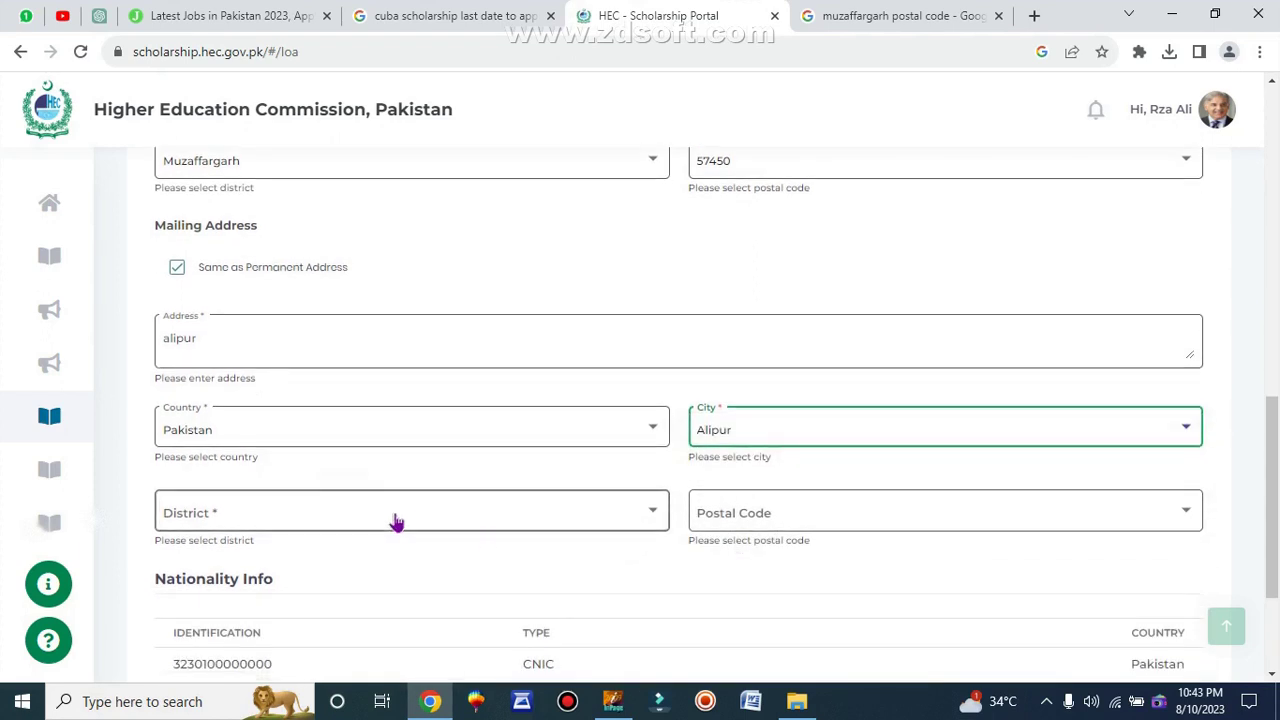
click(334, 518)
text(muza)
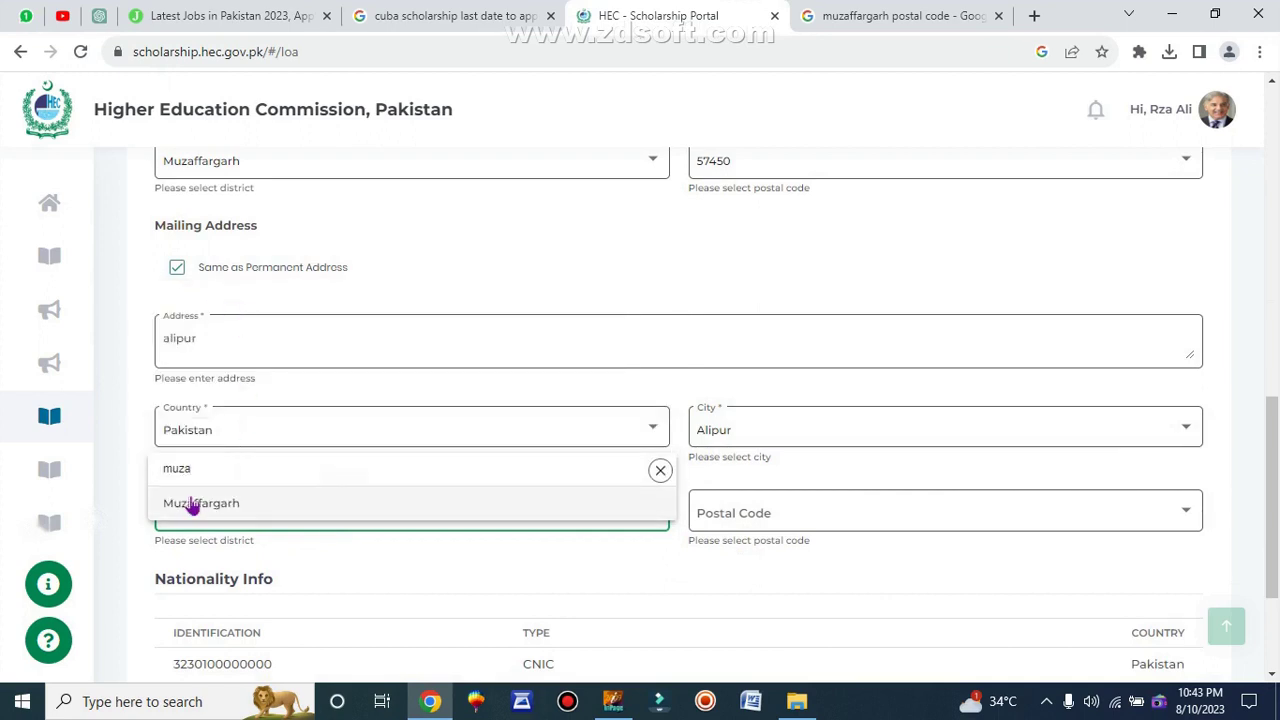
click(193, 505)
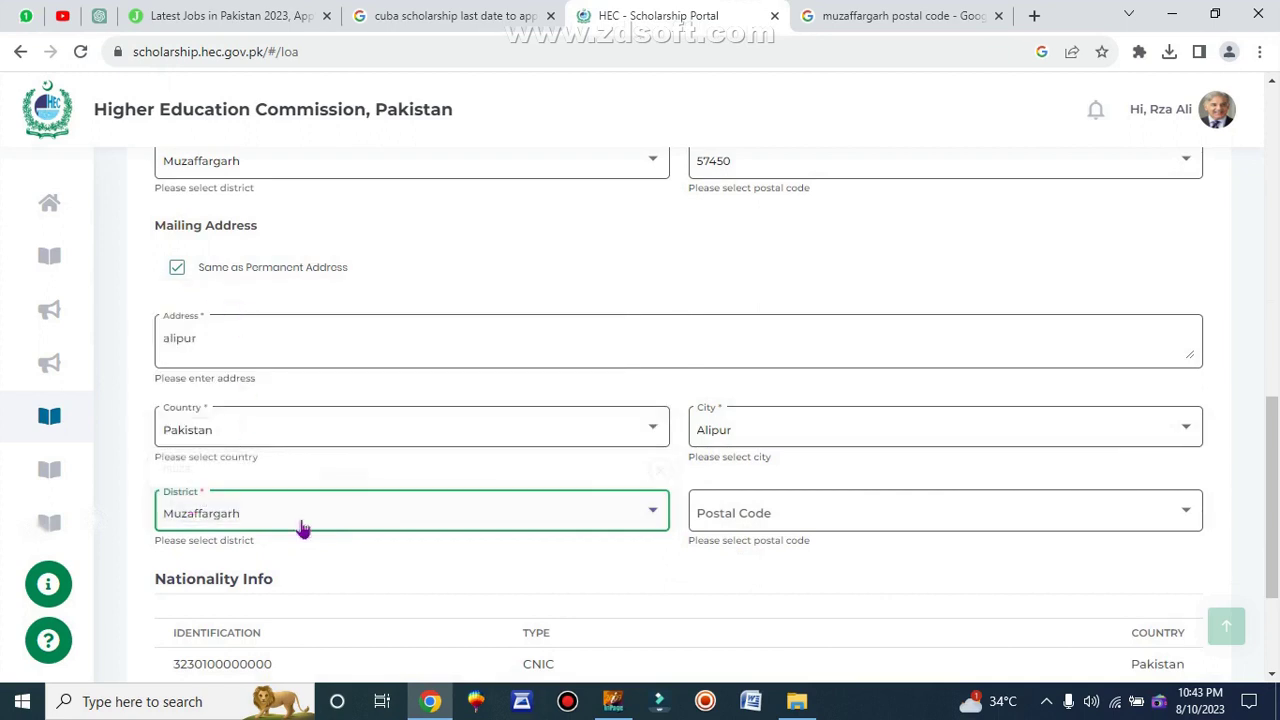
Choose 39060 as the mailing address's postal code.
click(738, 521)
click(769, 440)
scroll(769, 446, down, 1)
scroll(772, 446, down, 1)
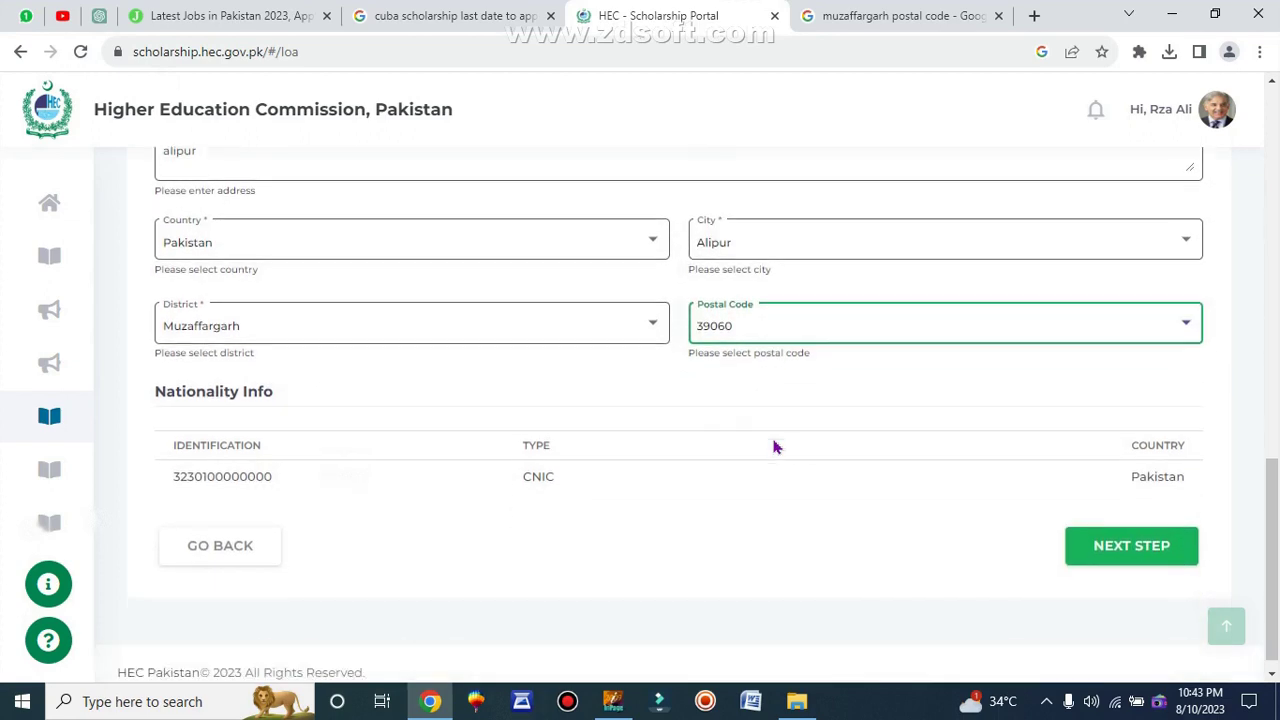
Review the completed Profile section and submit it to continue to the Education section.
scroll(772, 446, up, 15)
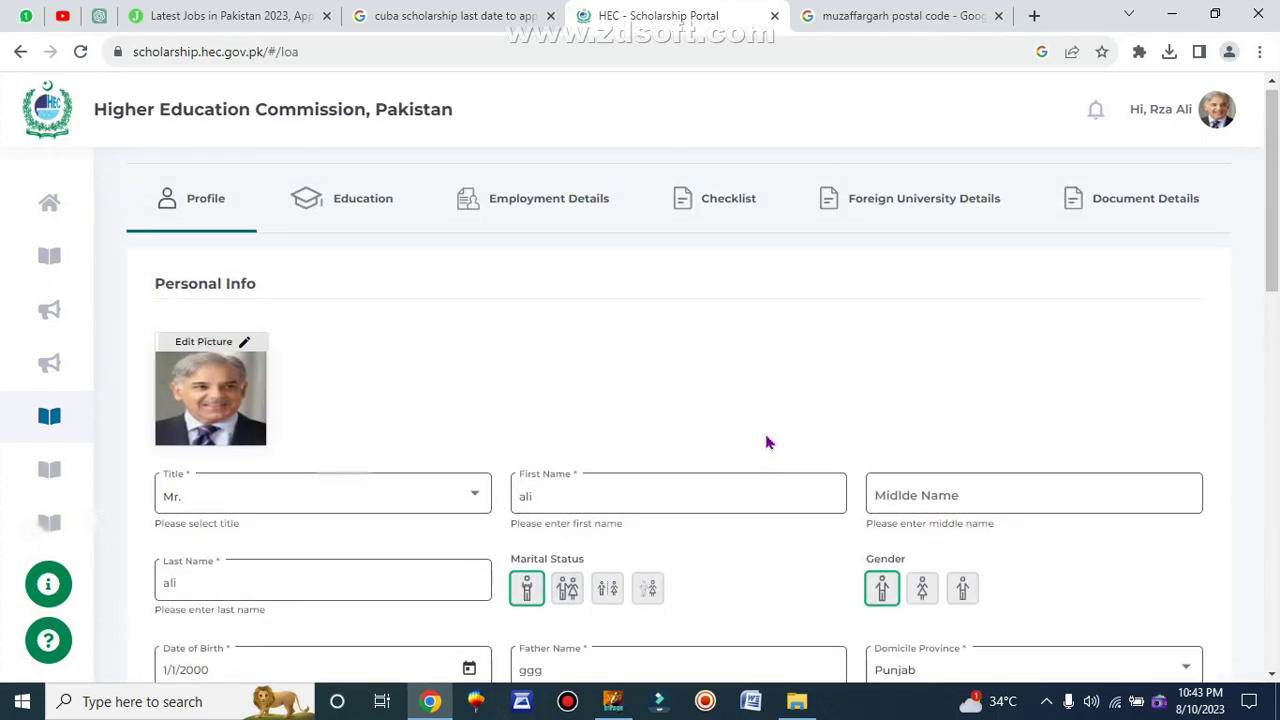
scroll(390, 450, down, 5)
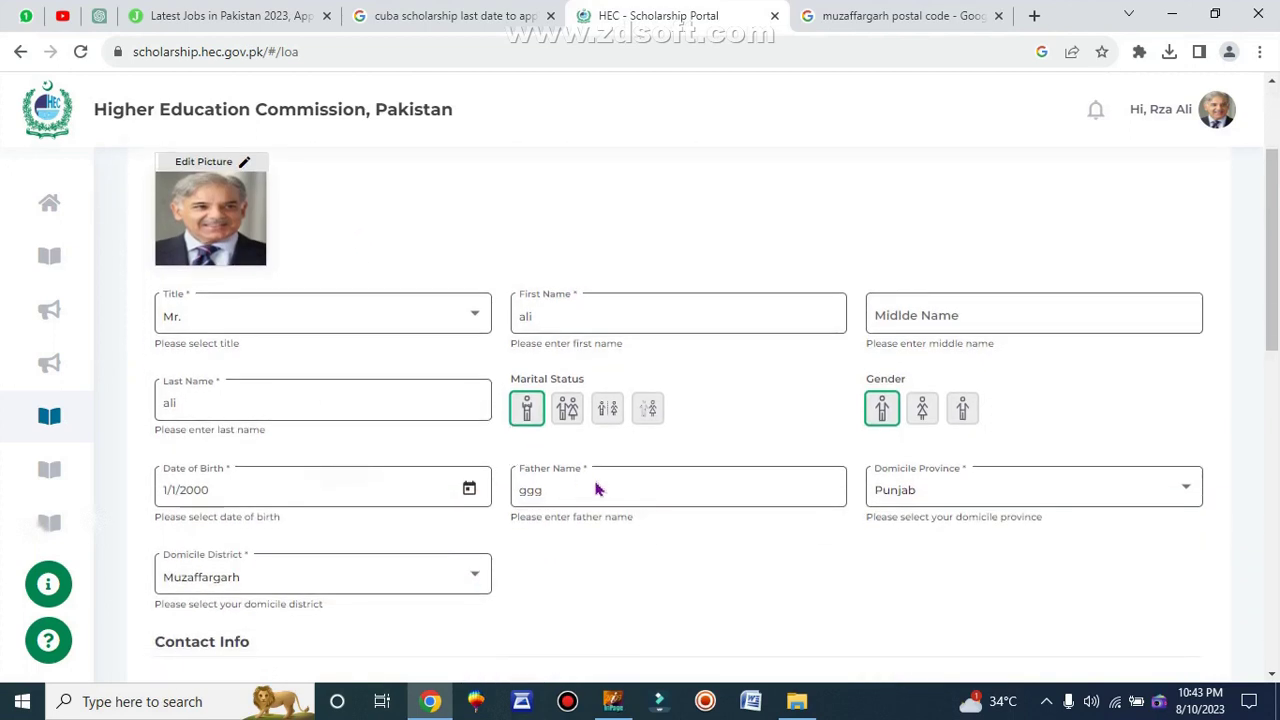
scroll(526, 472, down, 7)
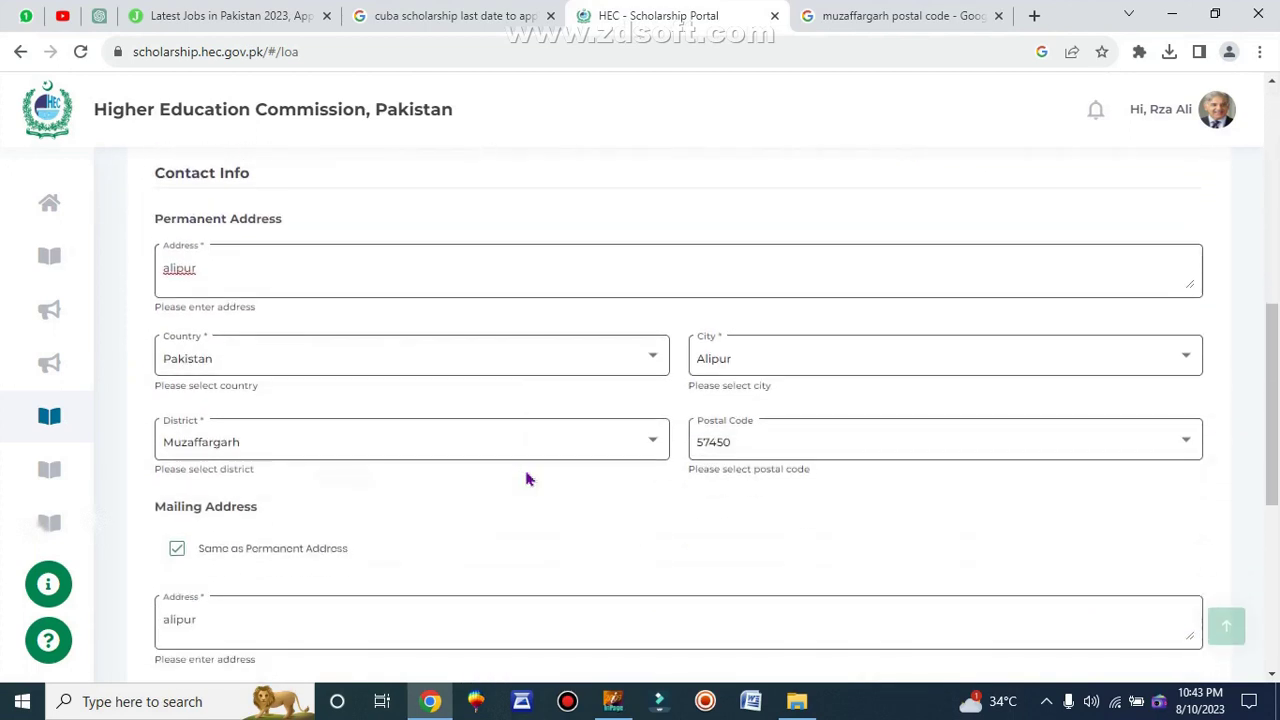
drag(1168, 524, 1037, 549)
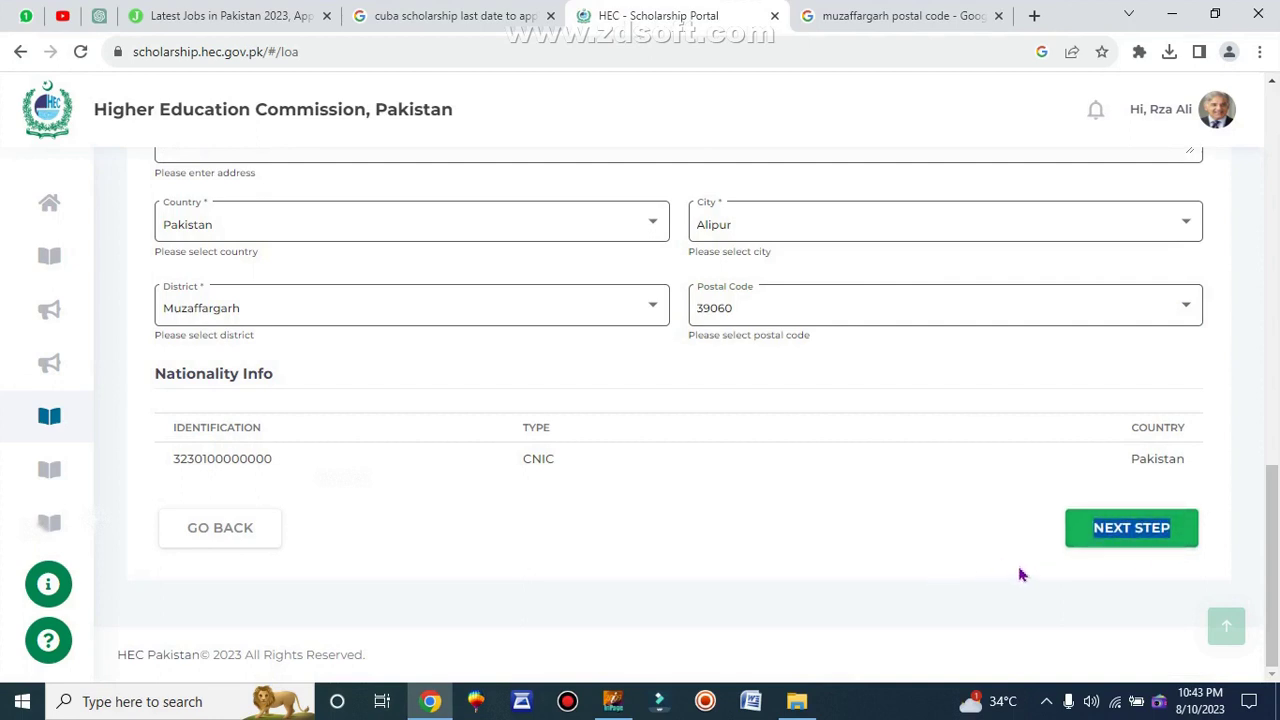
click(1135, 535)
click(1137, 535)
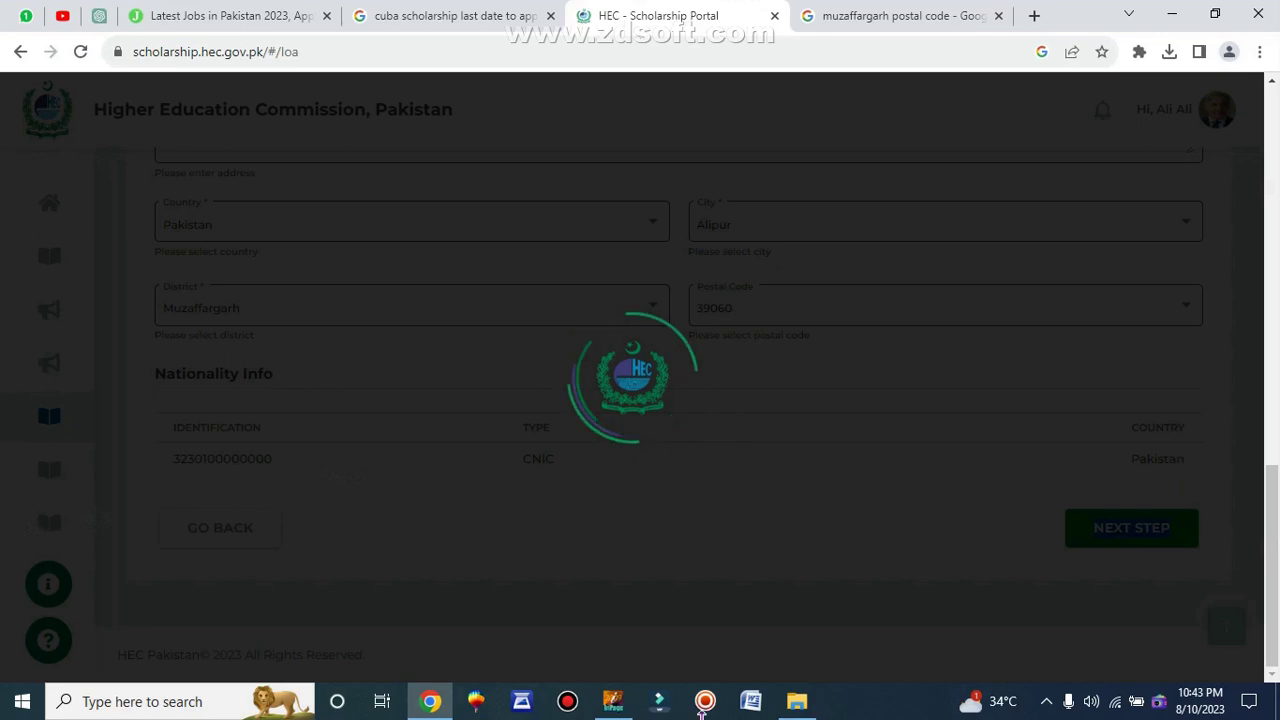
scroll(772, 562, up, 20)
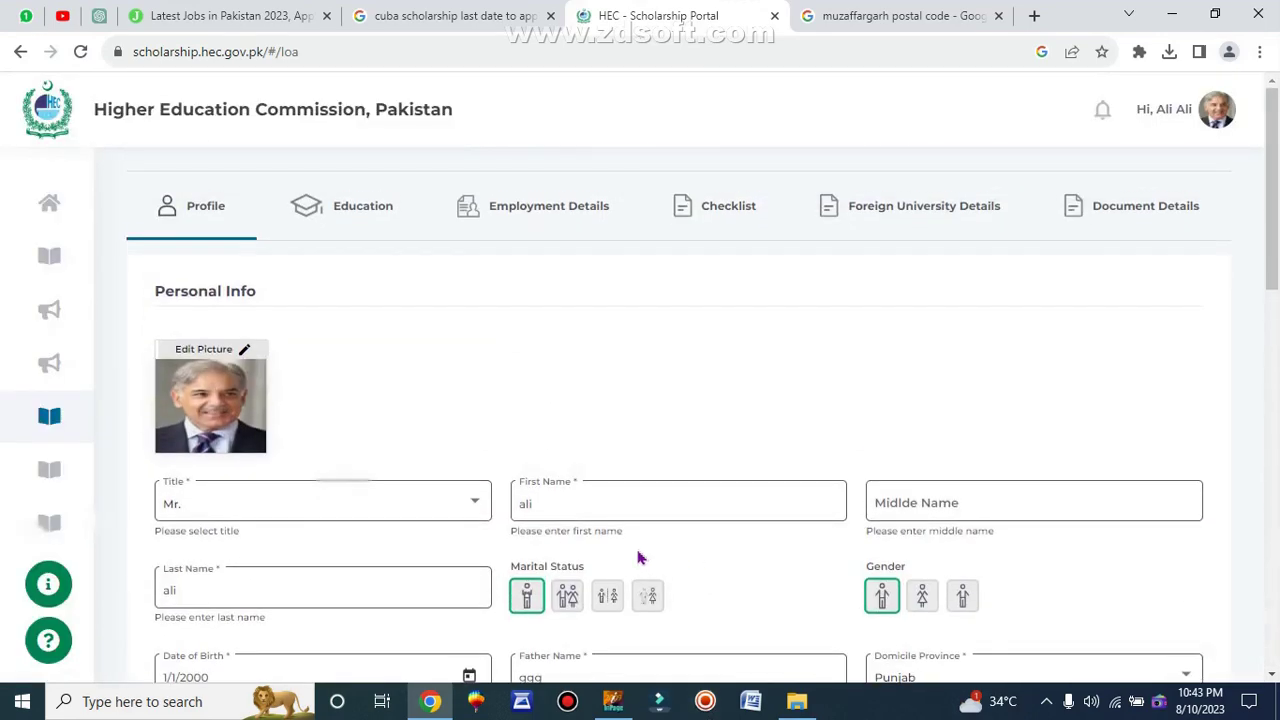
scroll(474, 491, down, 3)
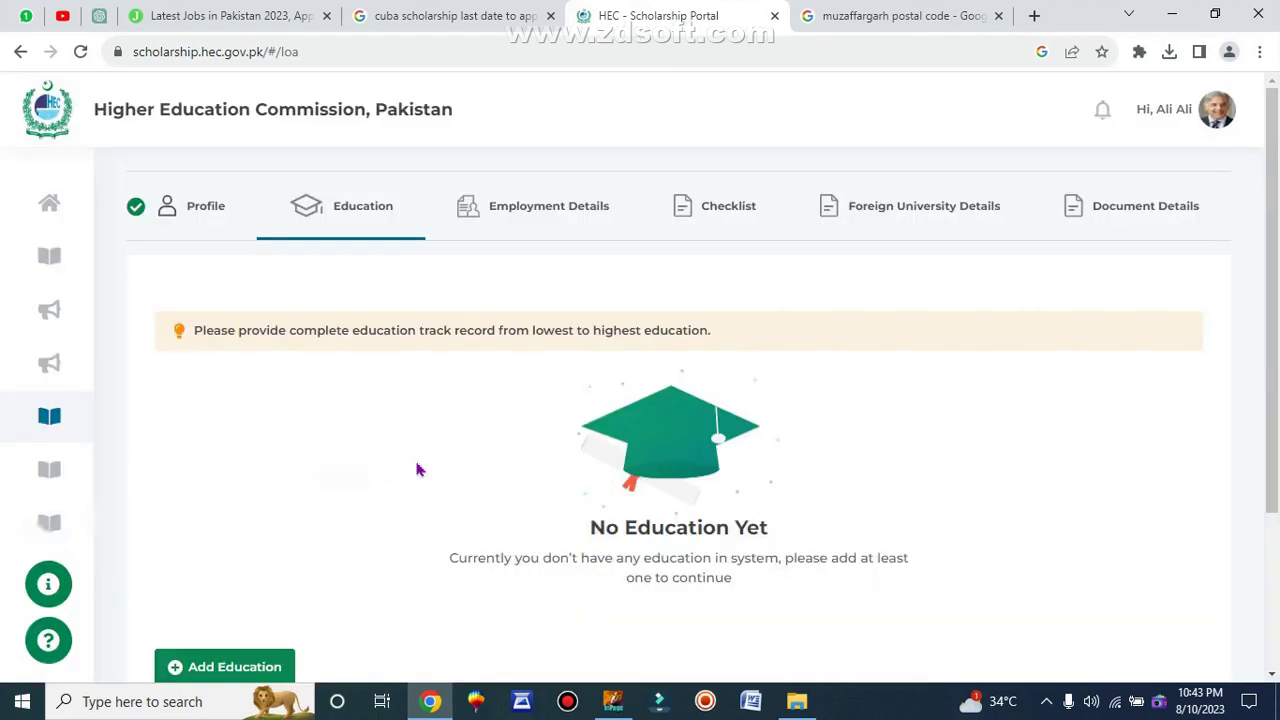
Read the Education section's instructions and start adding a new education entry.
drag(594, 526, 757, 584)
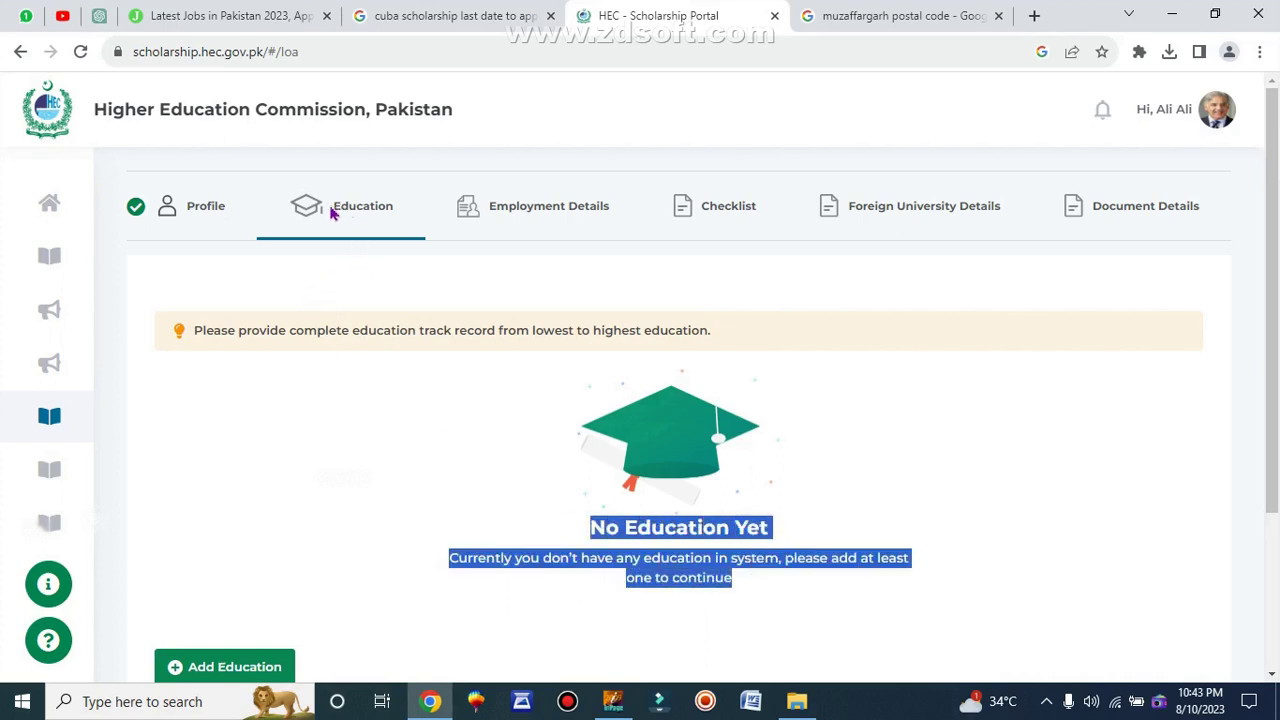
drag(199, 334, 712, 342)
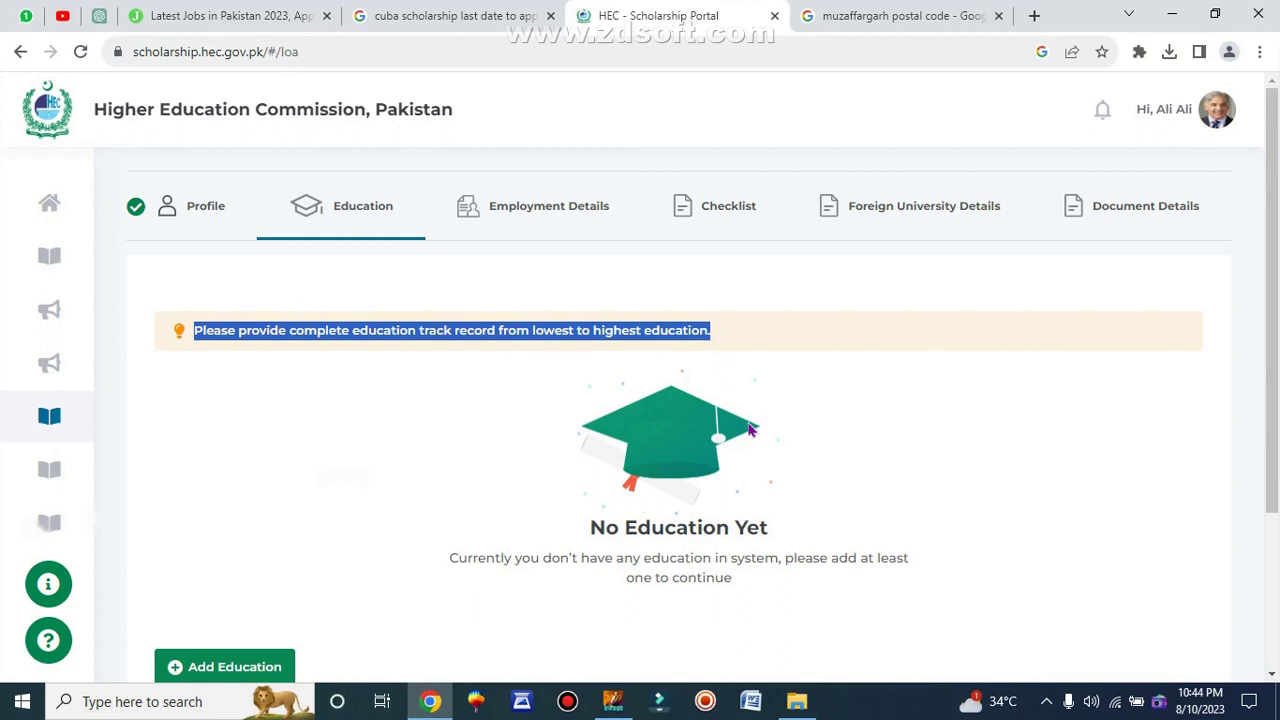
scroll(632, 488, down, 1)
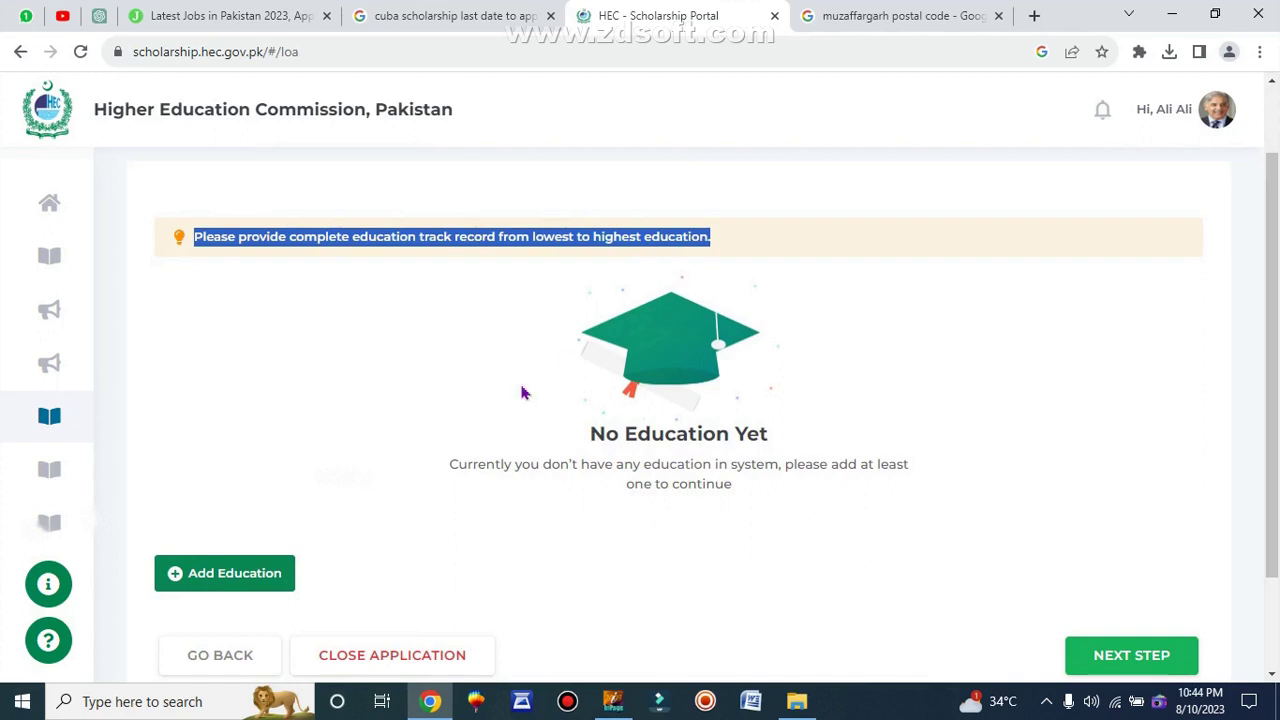
click(213, 572)
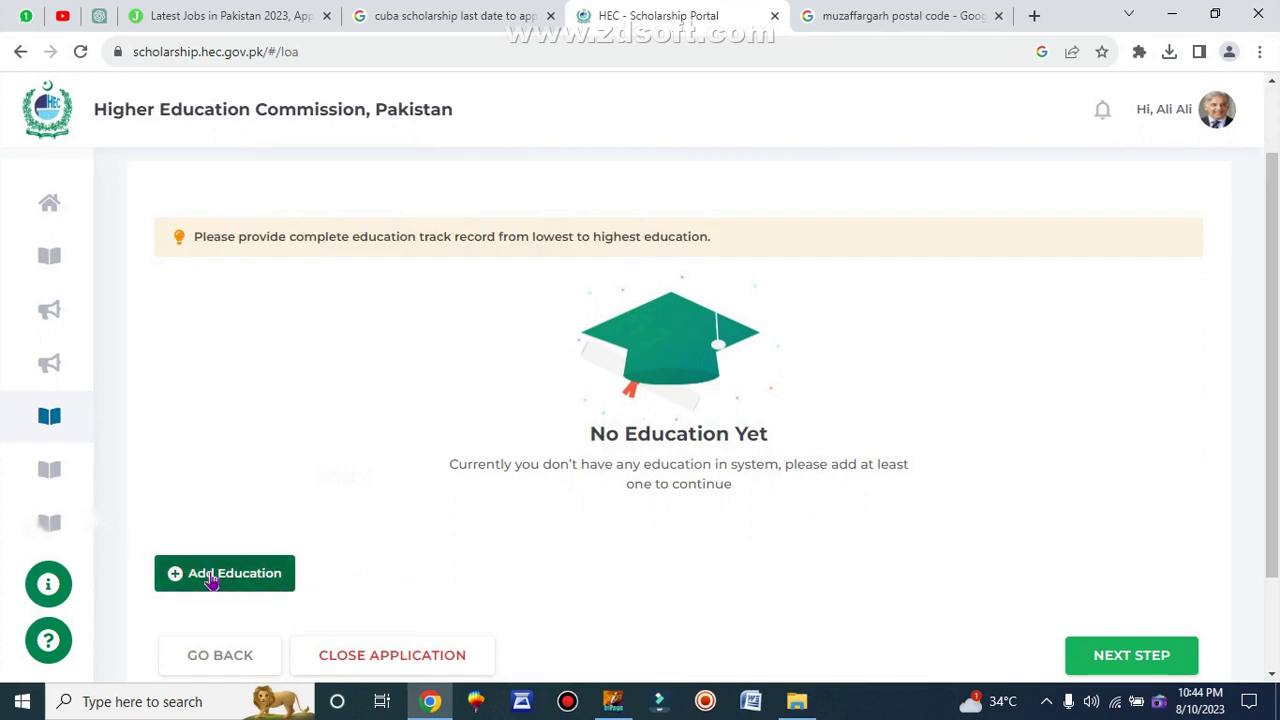
click(211, 578)
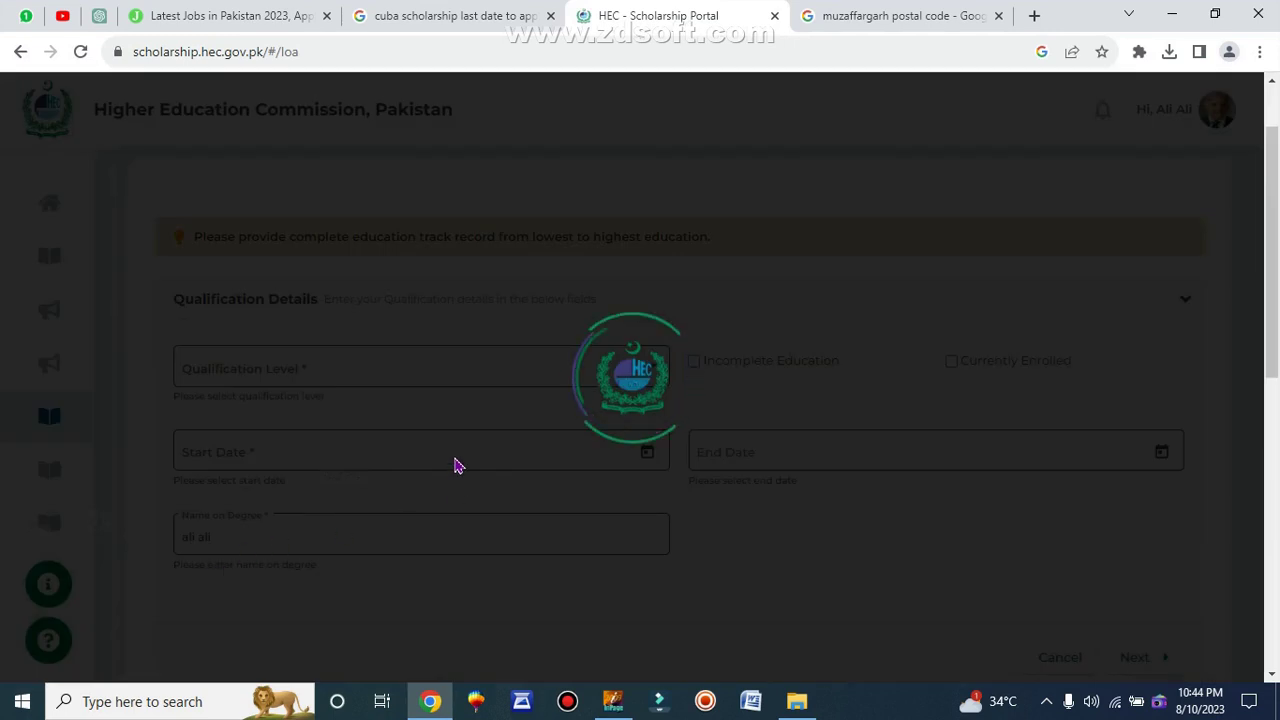
click(705, 701)
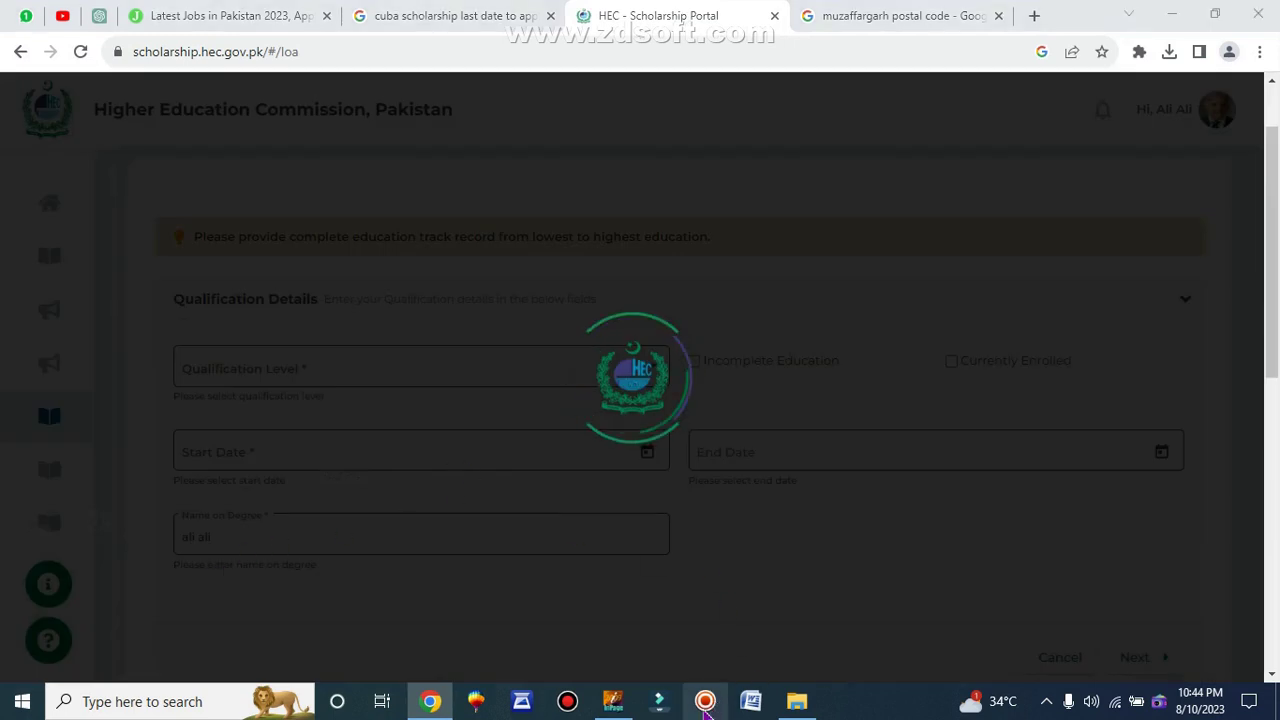
click(1002, 667)
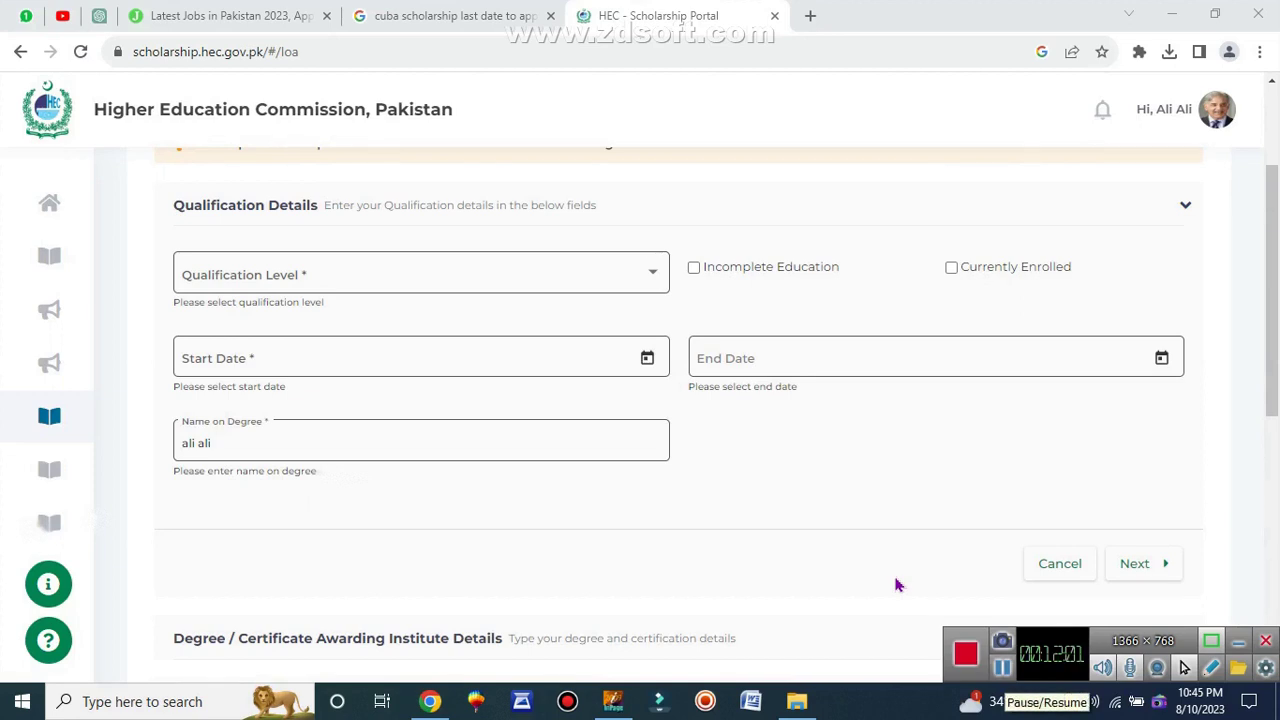
Choose Secondary School Certificate / Matriculation / O - level as the qualification level in the Qualification Details.
double_click(233, 212)
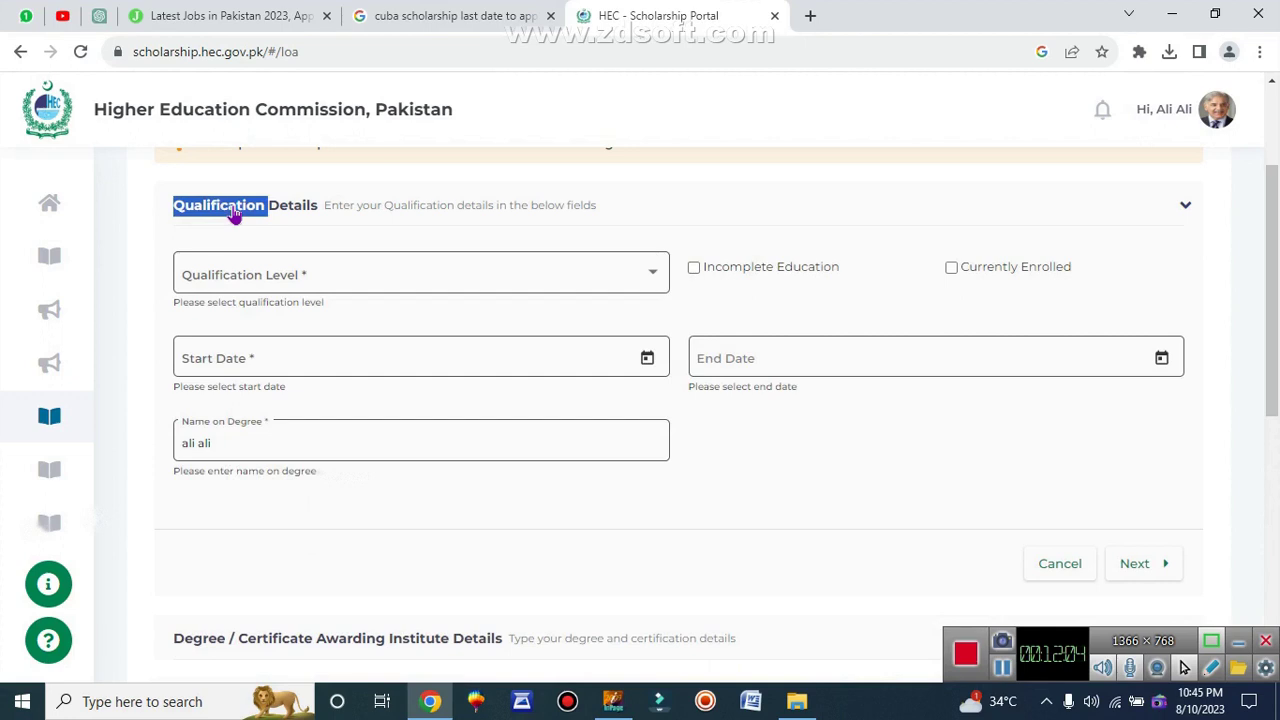
triple_click(267, 300)
triple_click(267, 301)
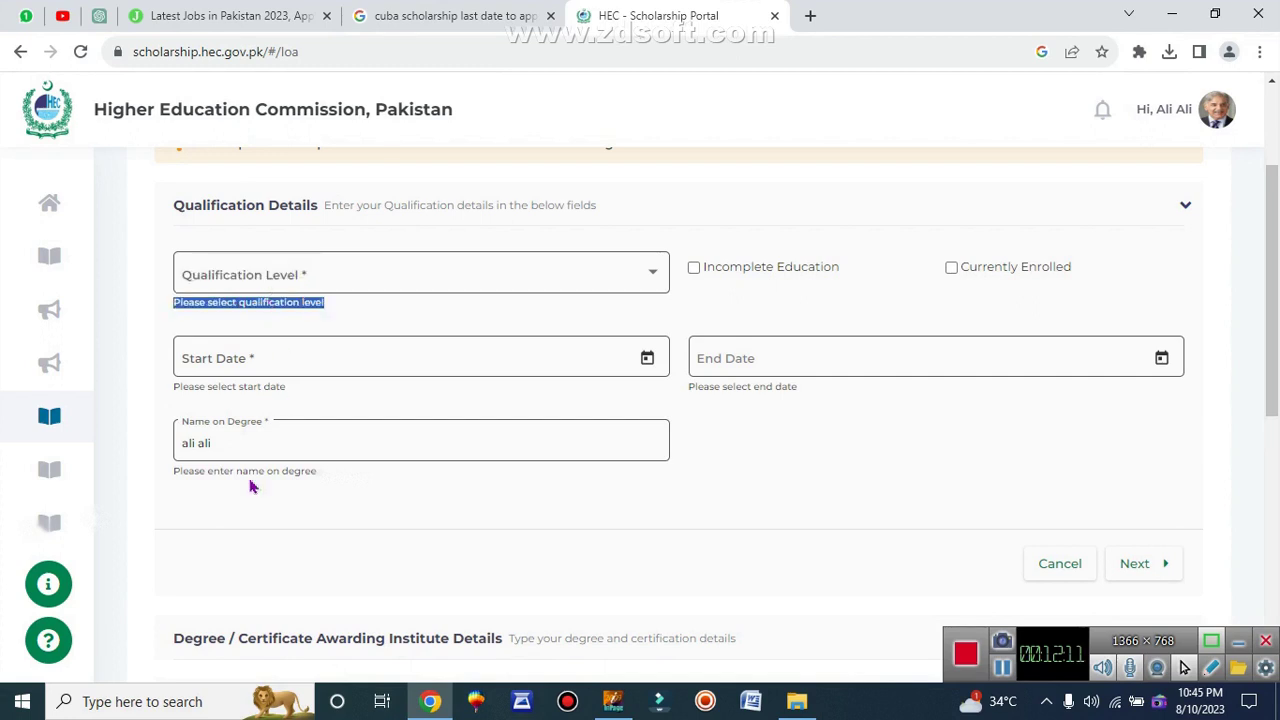
click(230, 276)
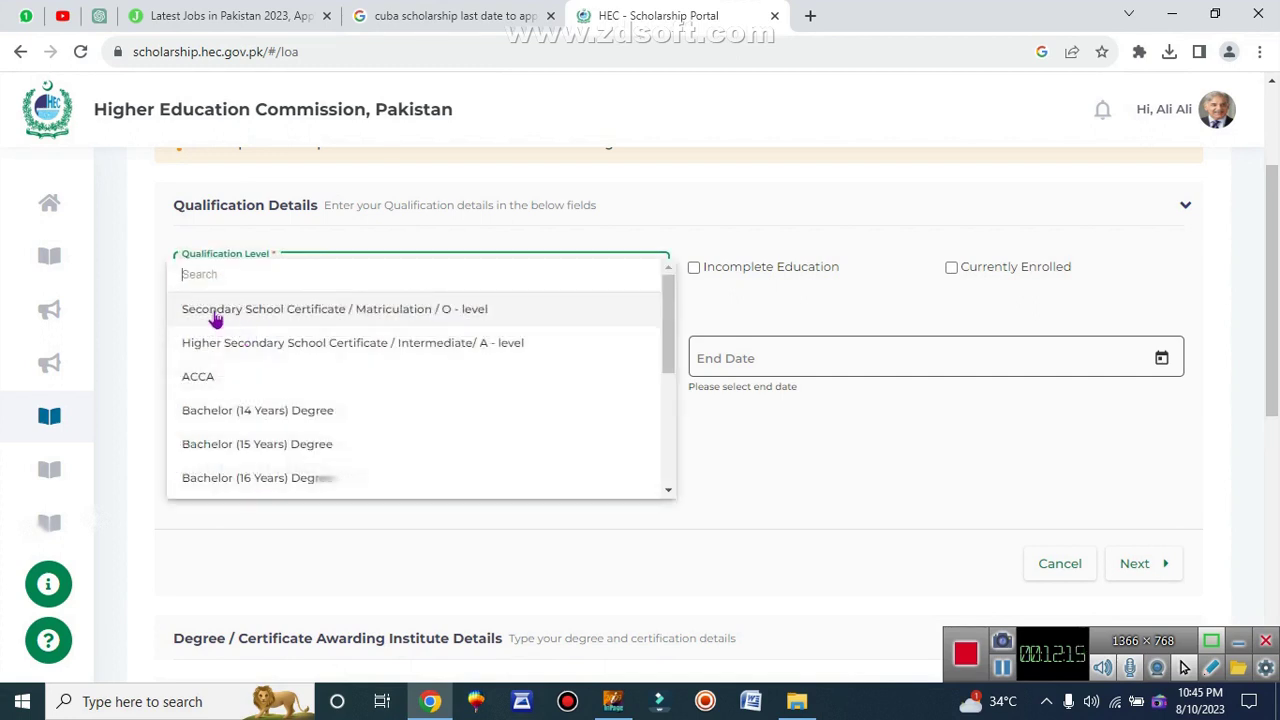
click(400, 312)
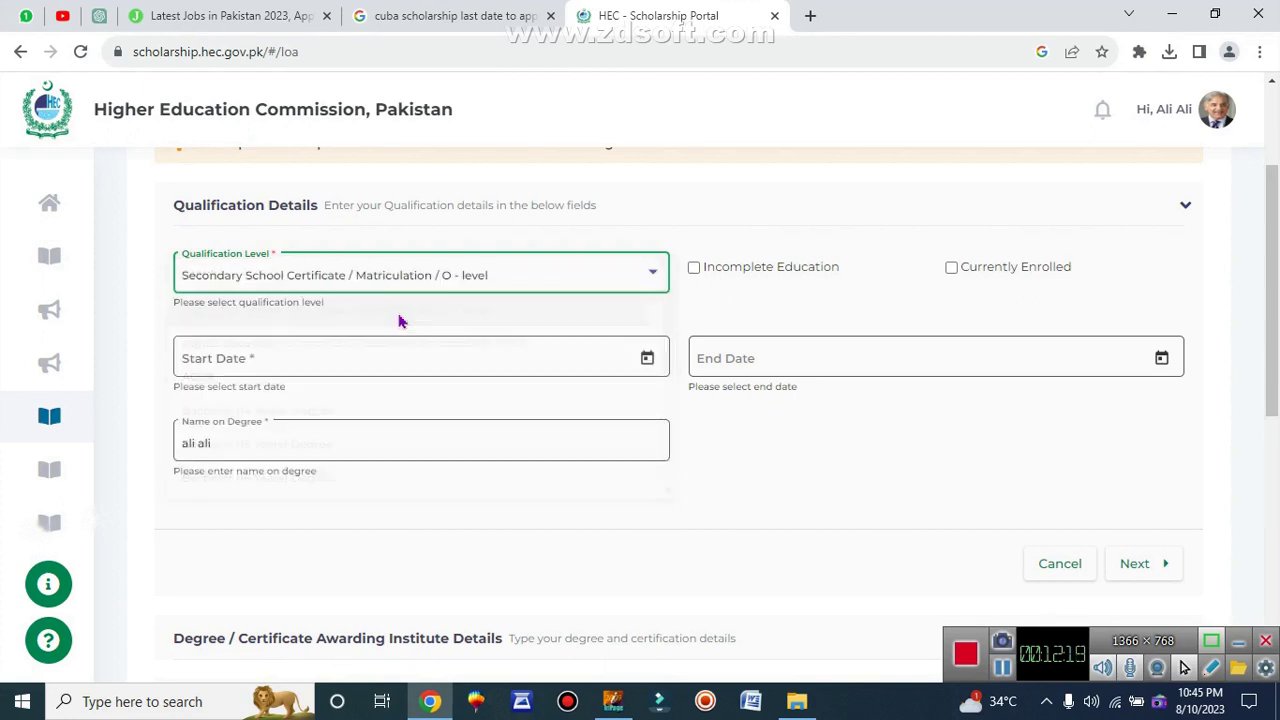
triple_click(803, 268)
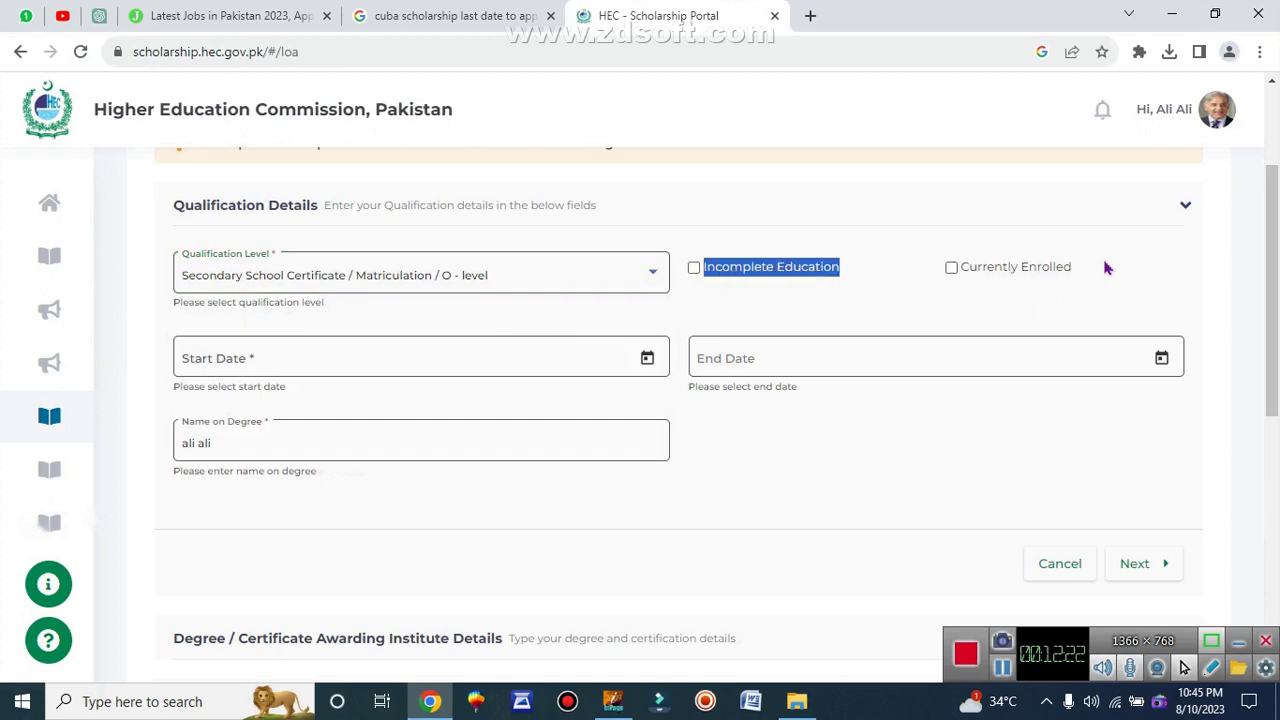
triple_click(1020, 272)
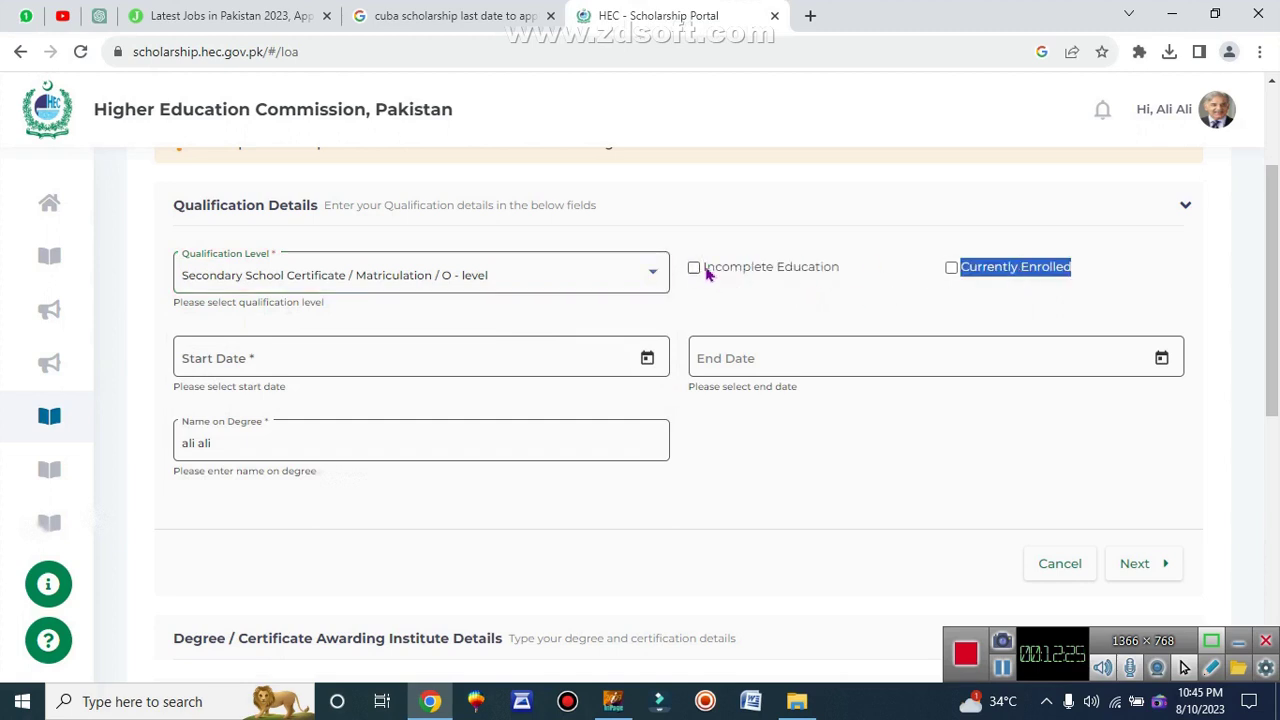
click(890, 303)
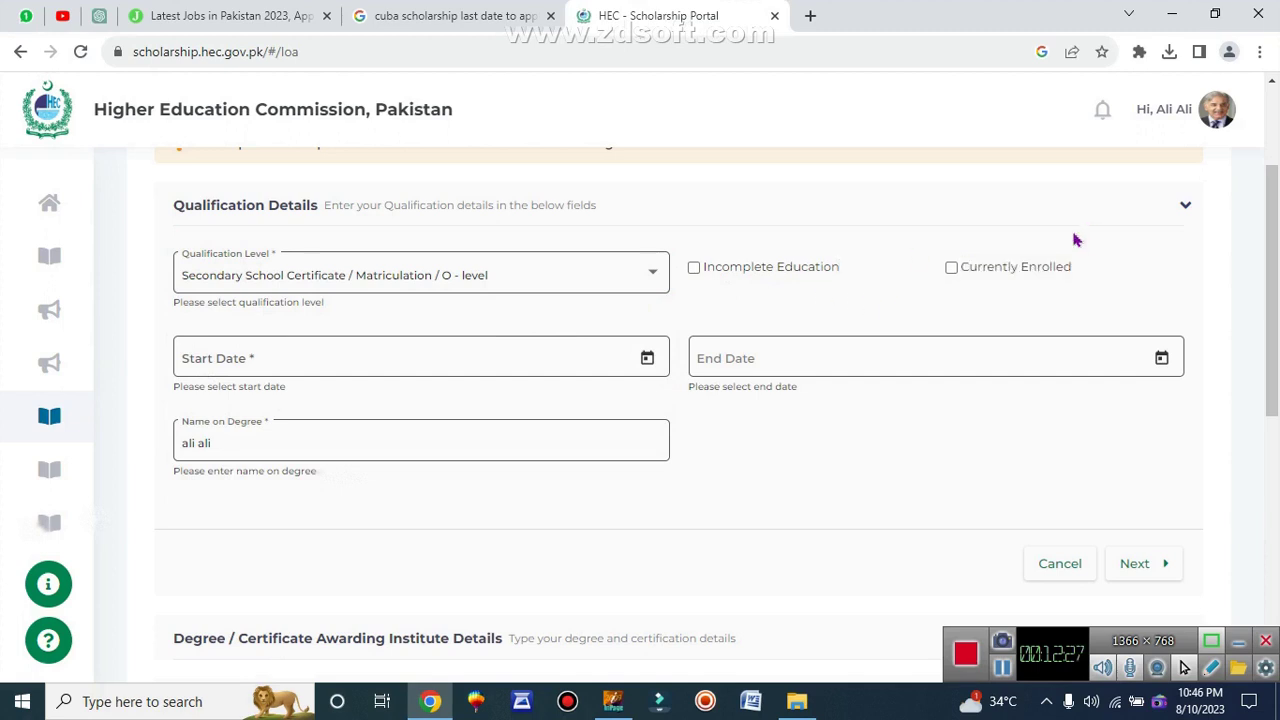
triple_click(1003, 270)
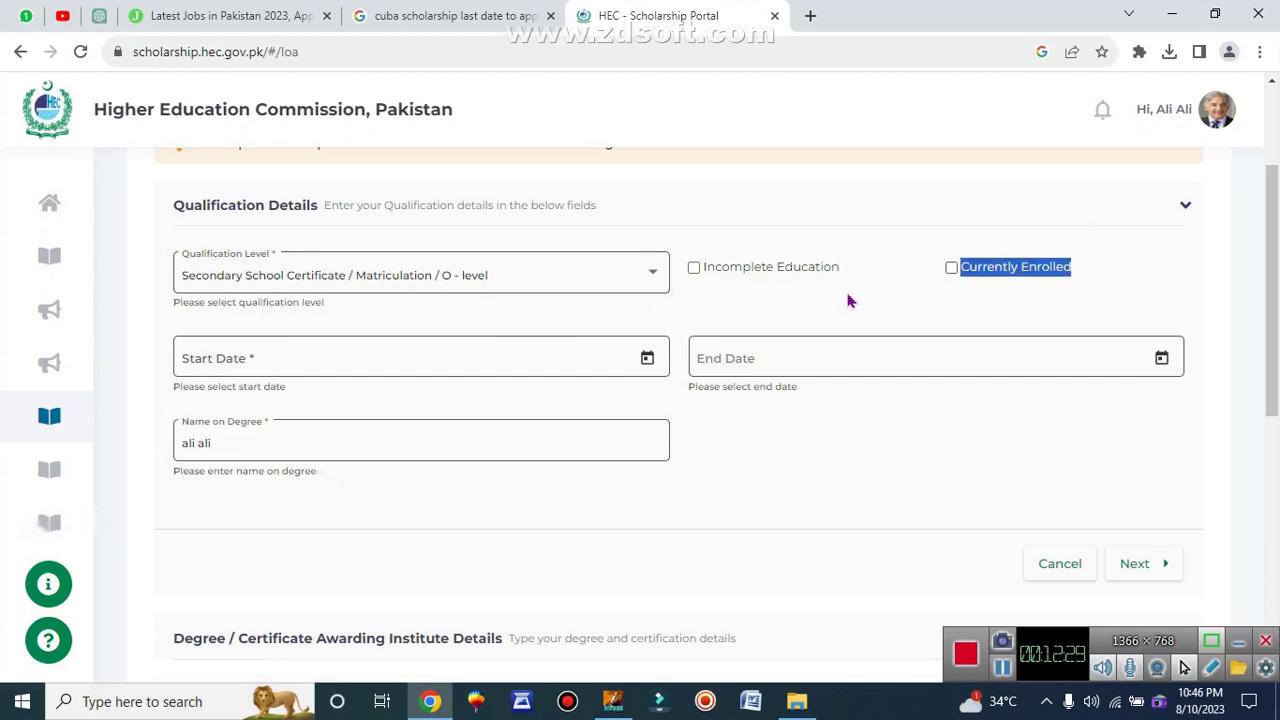
double_click(814, 277)
click(813, 281)
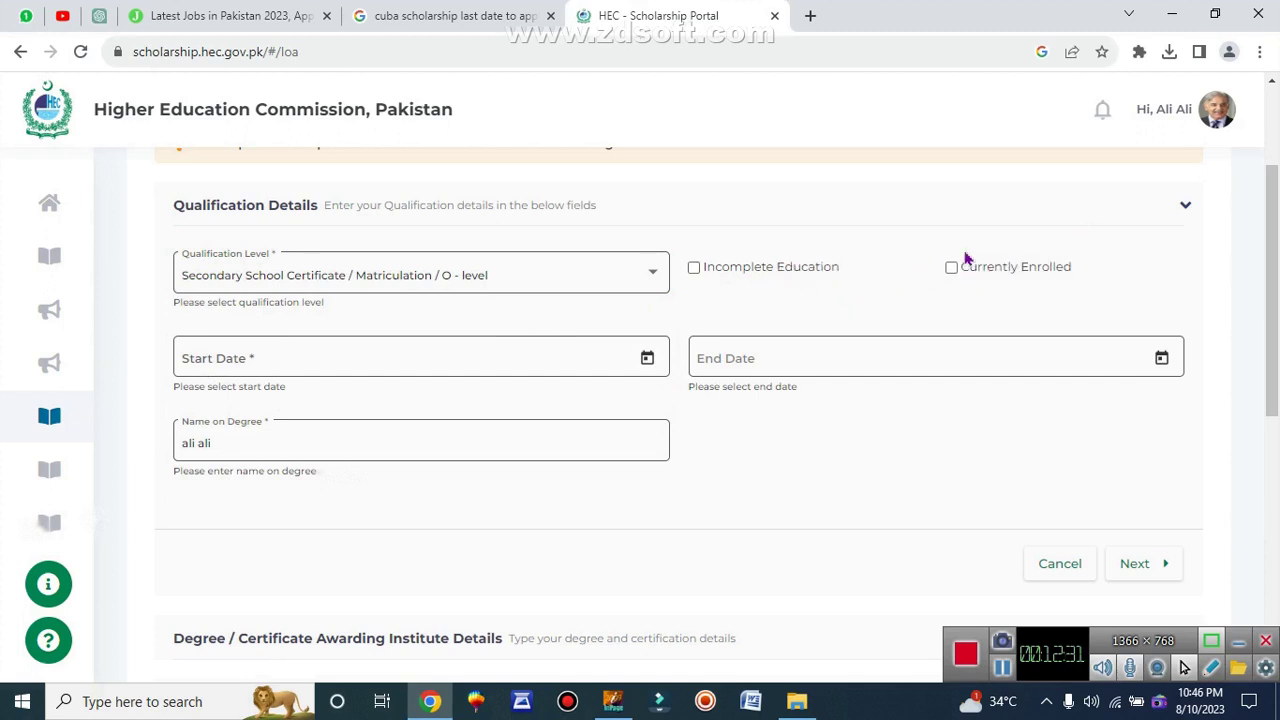
Set the qualification's start date to 1/7/2014 with the calendar.
click(268, 357)
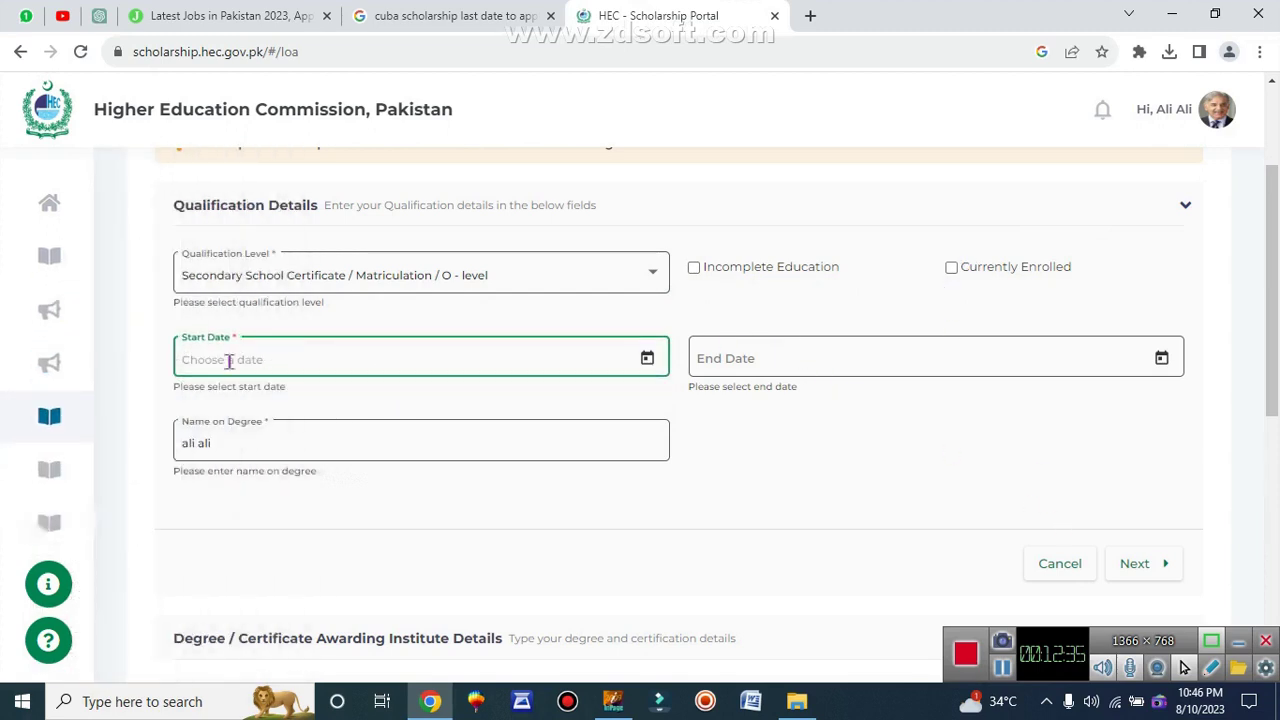
click(236, 400)
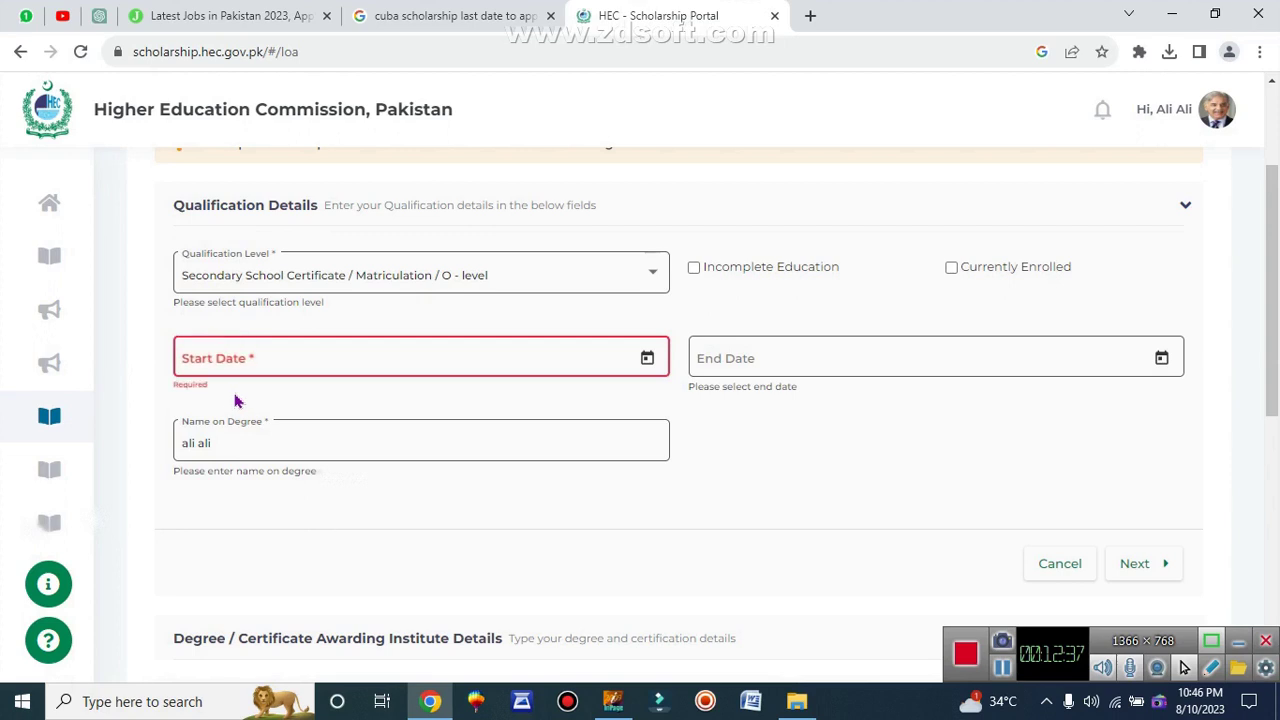
click(647, 359)
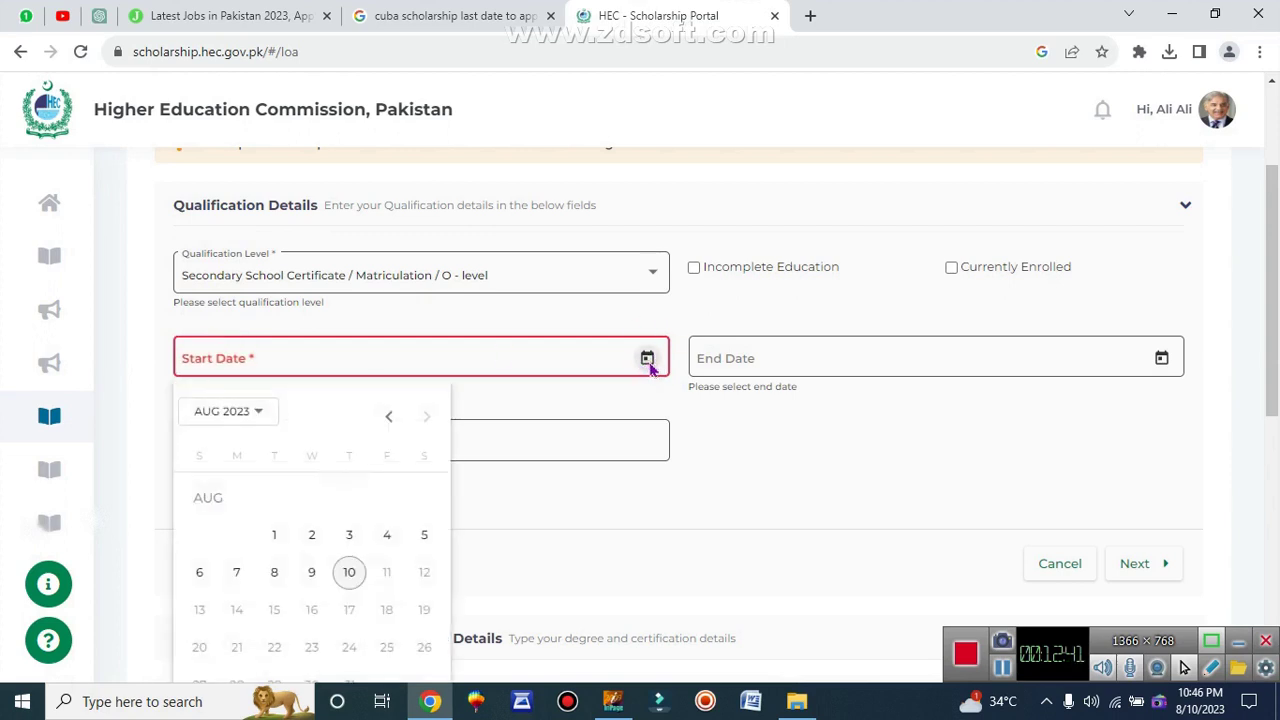
click(223, 413)
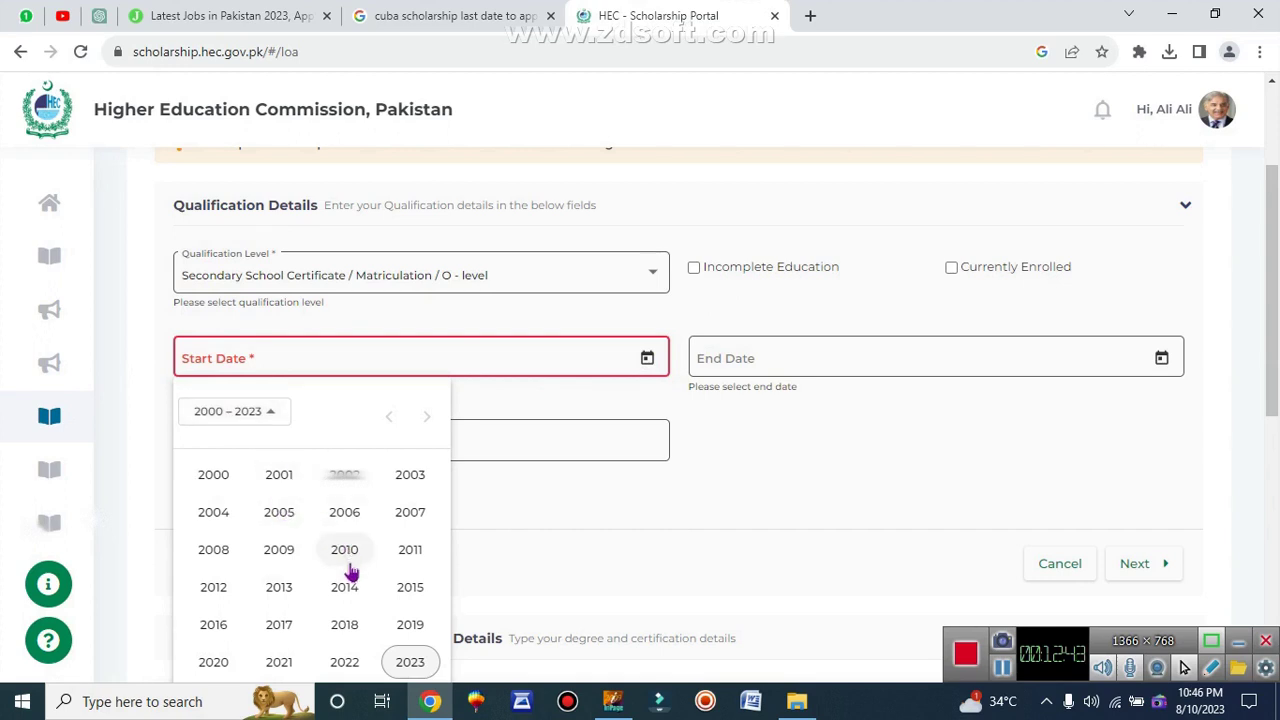
click(344, 598)
click(240, 522)
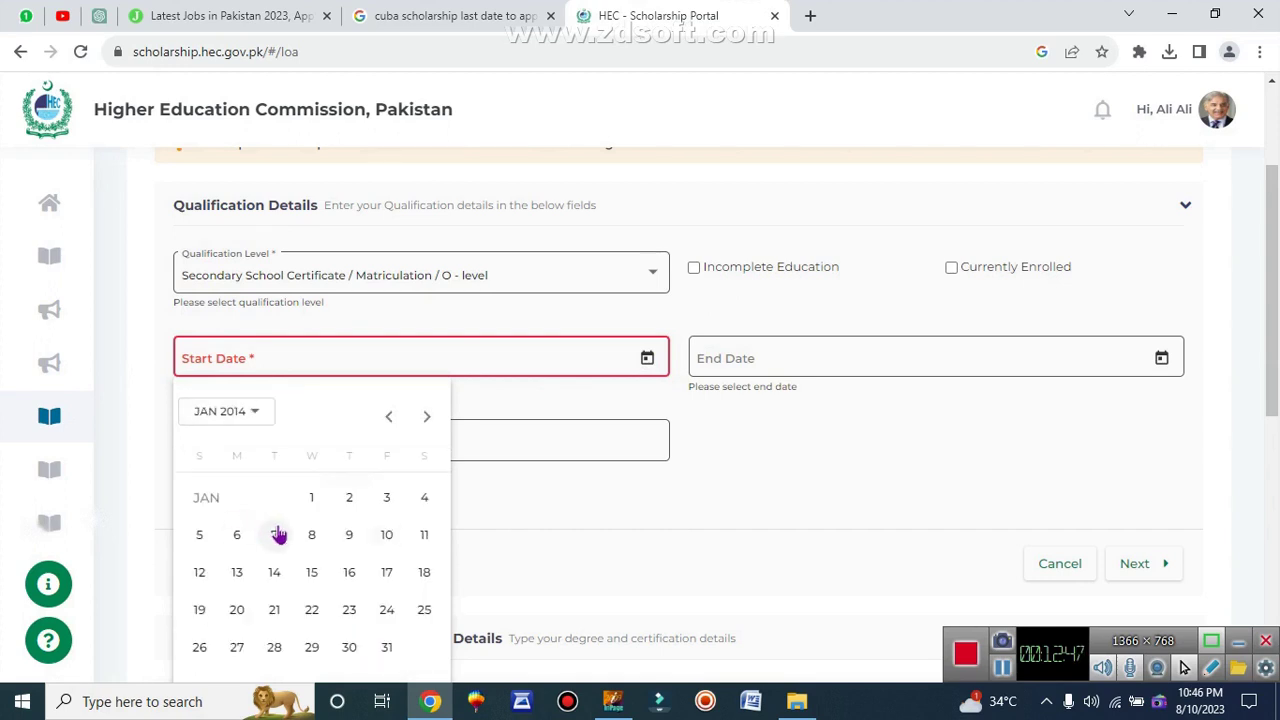
click(274, 534)
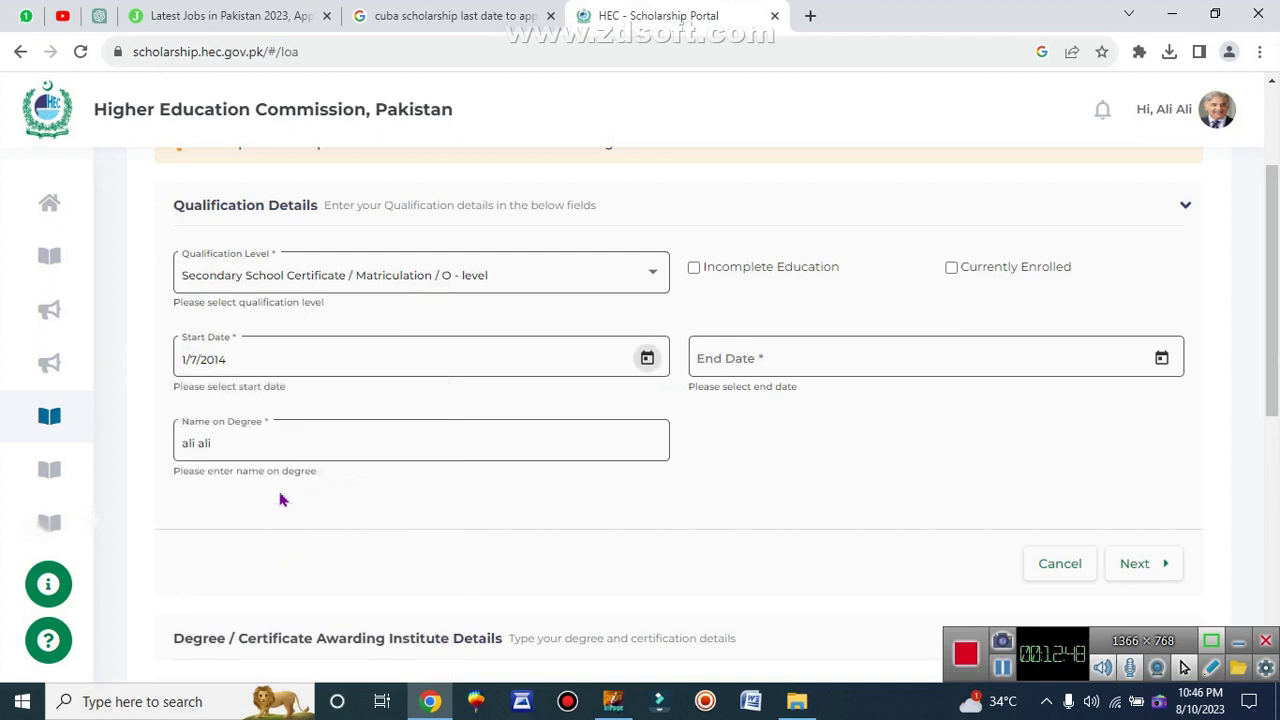
Set the qualification's end date to 6/7/2016 with the calendar.
click(1162, 362)
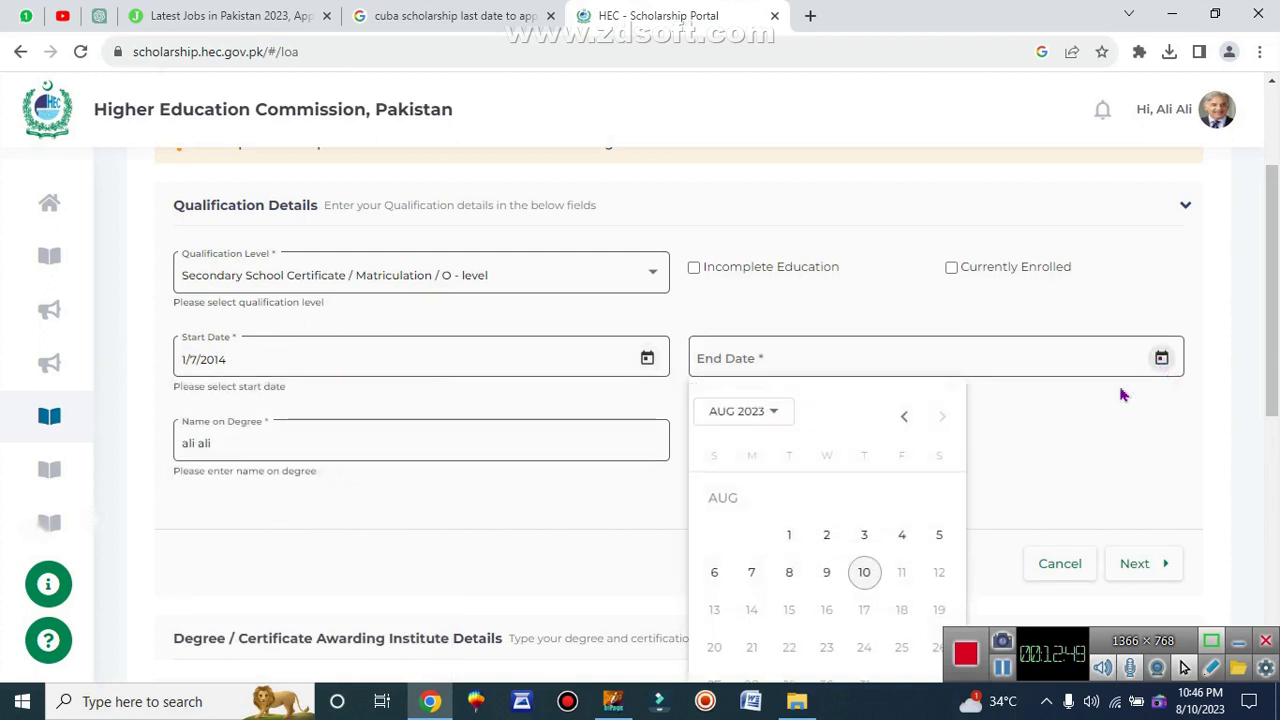
click(768, 419)
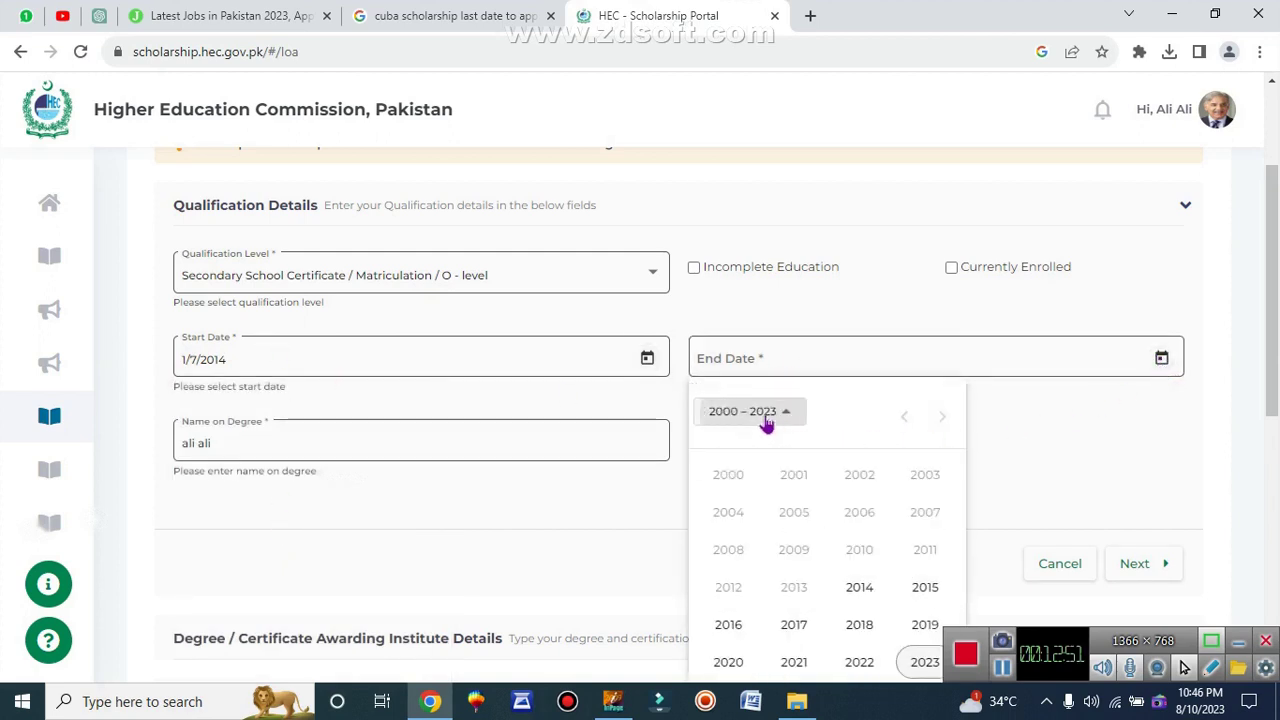
click(743, 626)
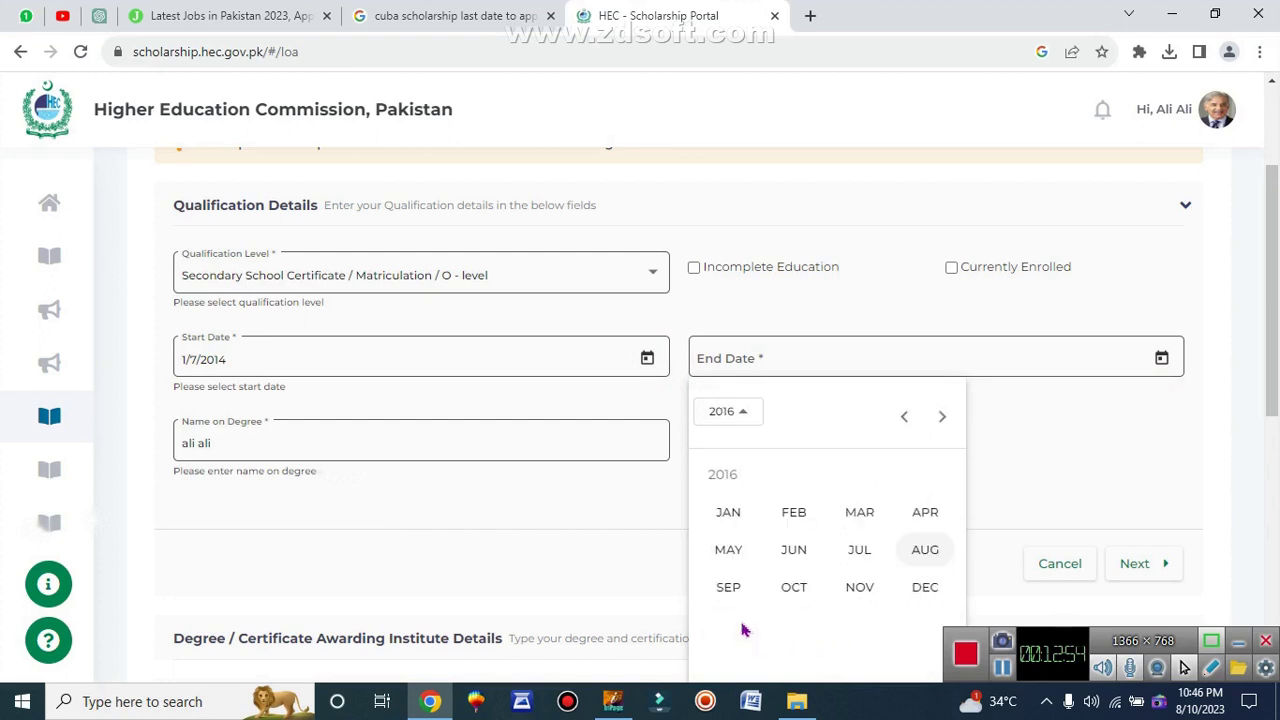
click(793, 552)
click(790, 535)
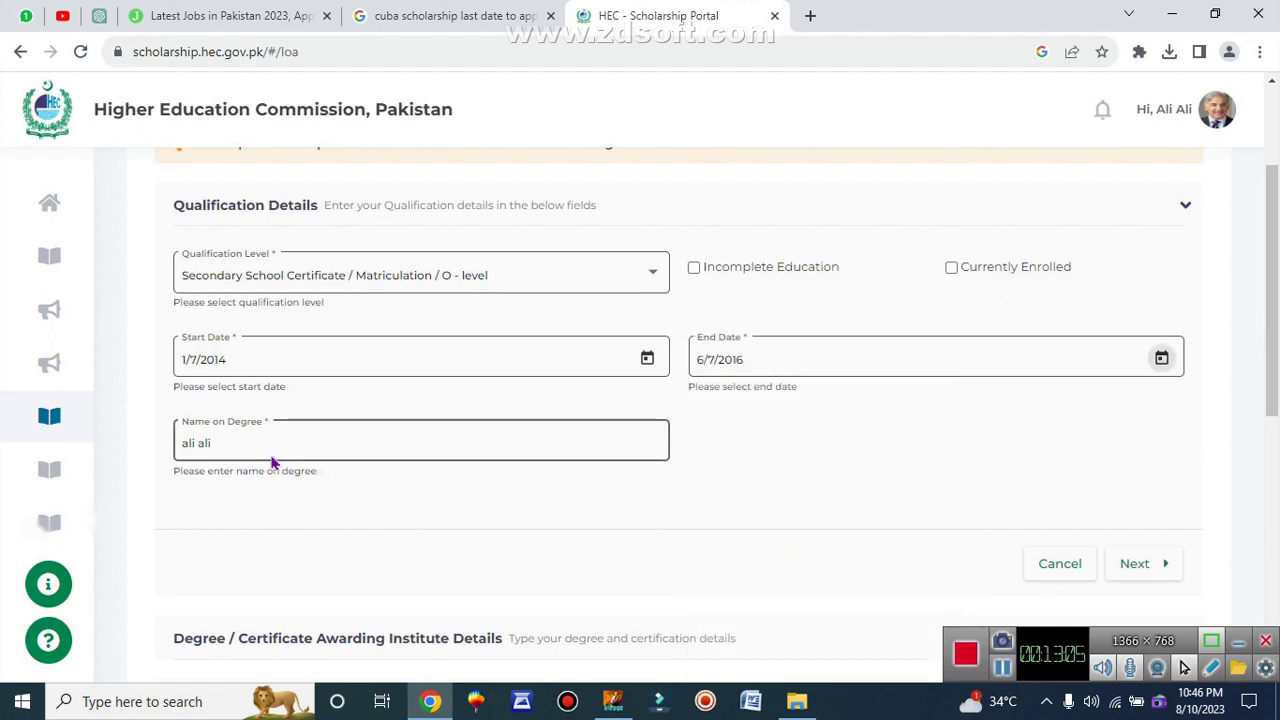
Replace the Name on Degree entry with matric science.
double_click(199, 449)
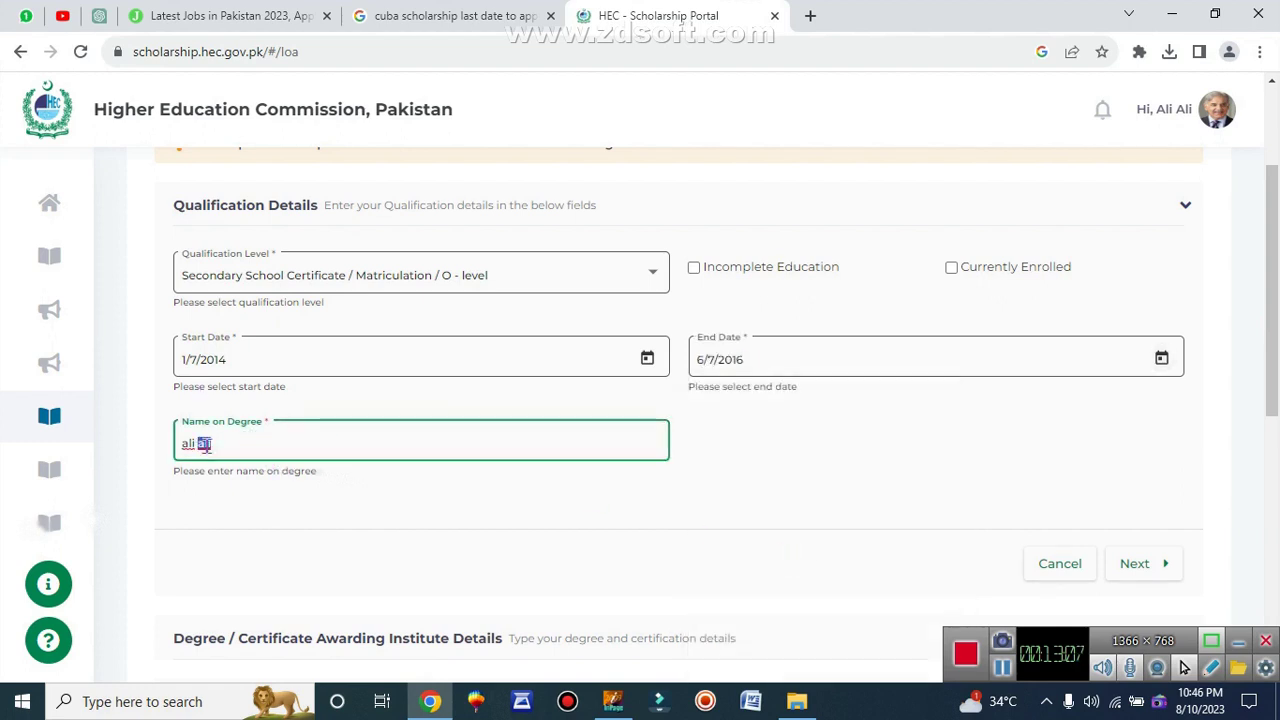
click(214, 443)
key(BackSpace)
key(BackSpace)
key(BackSpace)
key(BackSpace)
key(BackSpace)
key(BackSpace)
key(BackSpace)
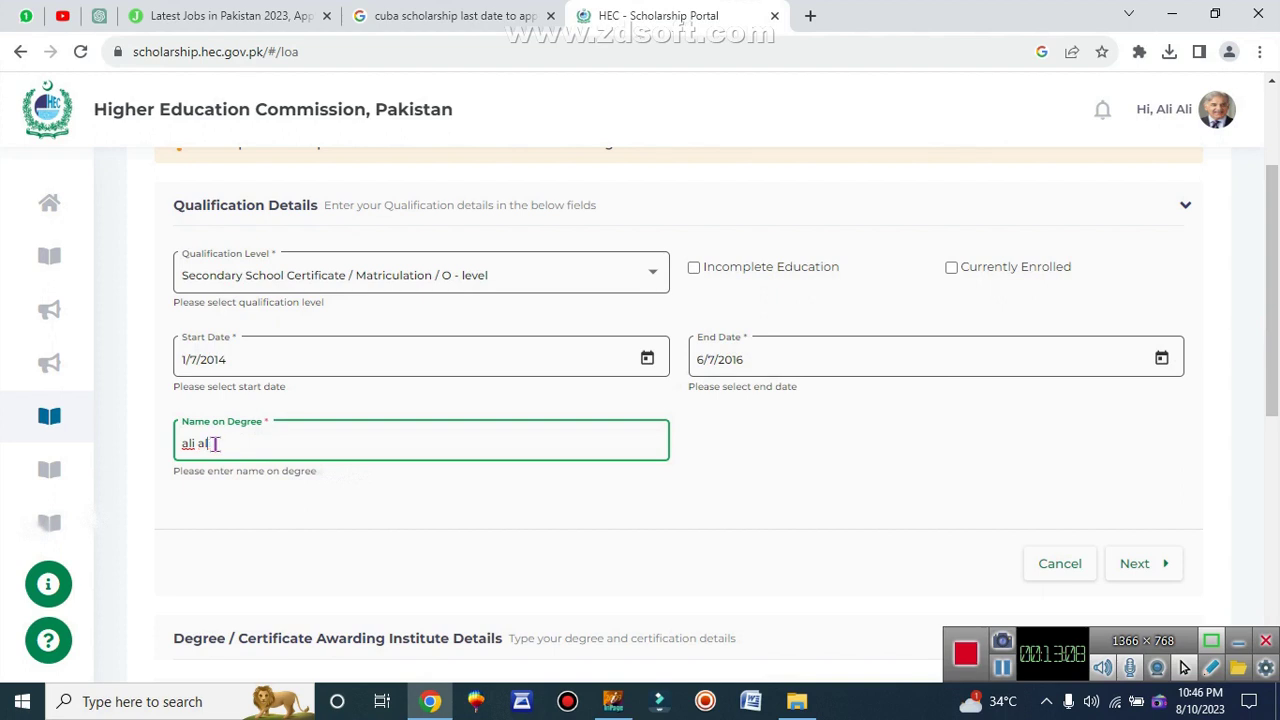
text(matric)
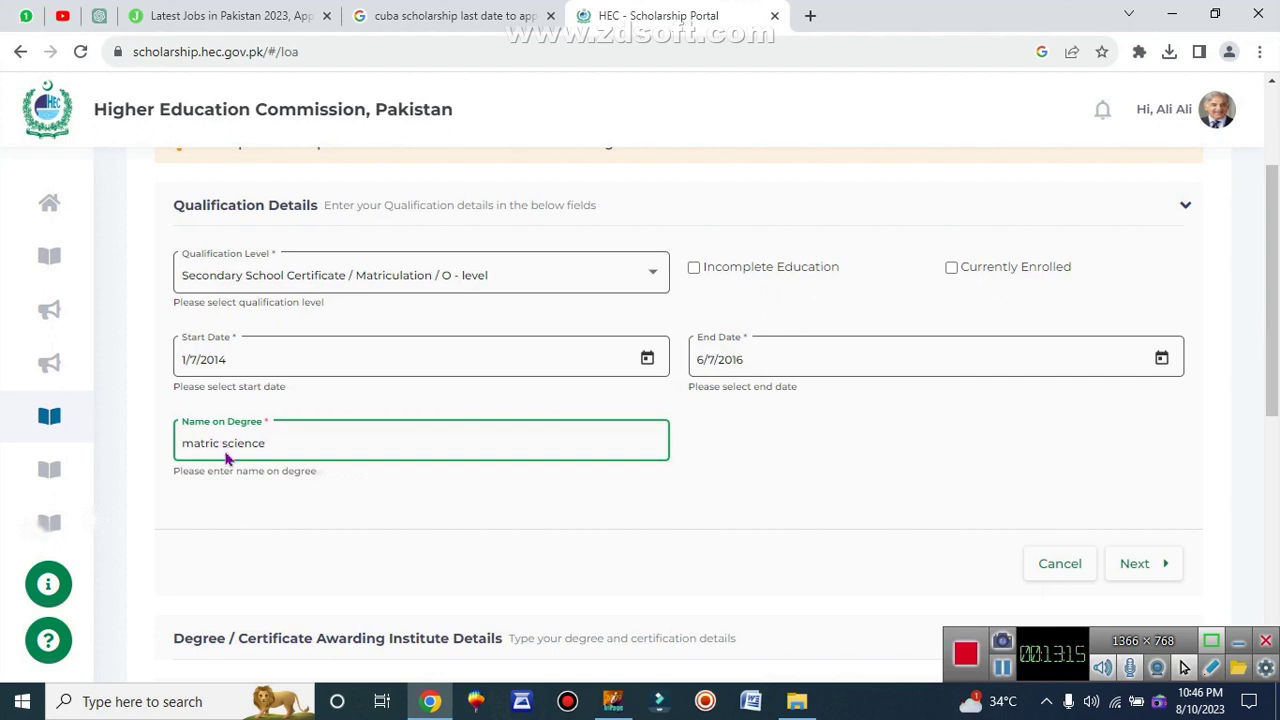
Check the completed Qualification Details and continue to the Degree / Certificate Awarding Institute Details.
double_click(236, 449)
double_click(207, 444)
double_click(227, 444)
scroll(600, 420, down, 2)
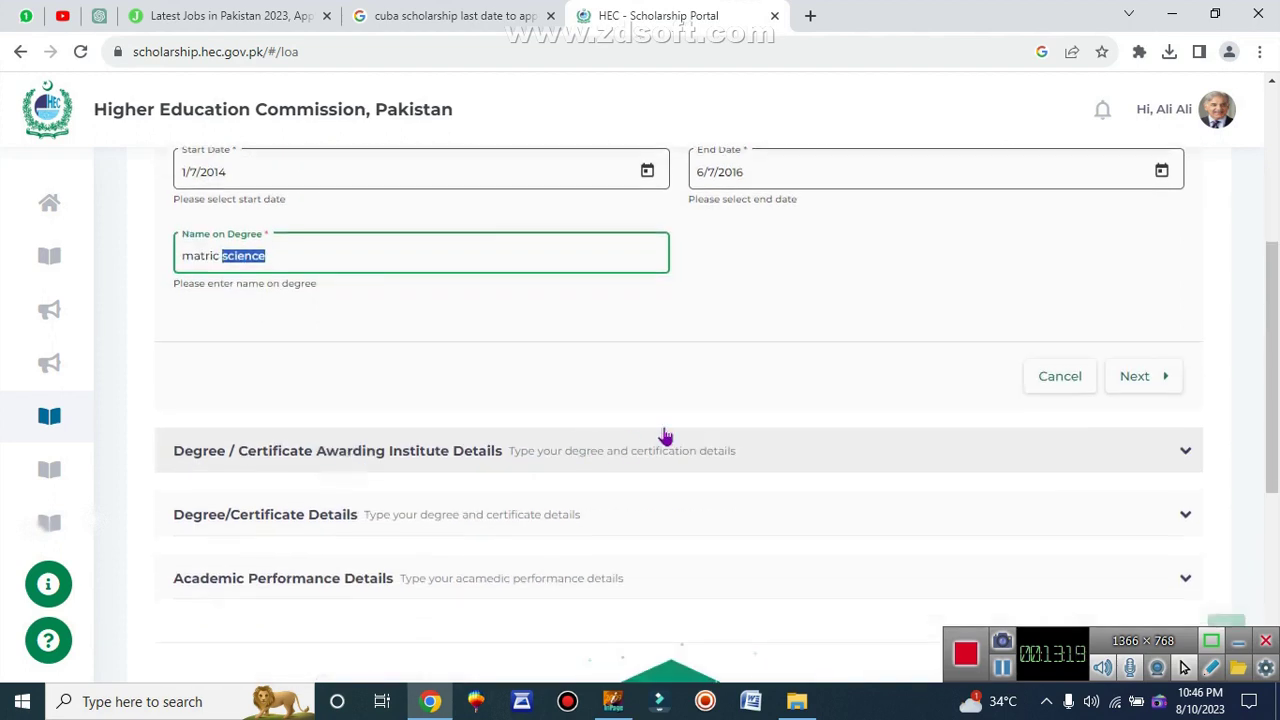
scroll(880, 330, up, 1)
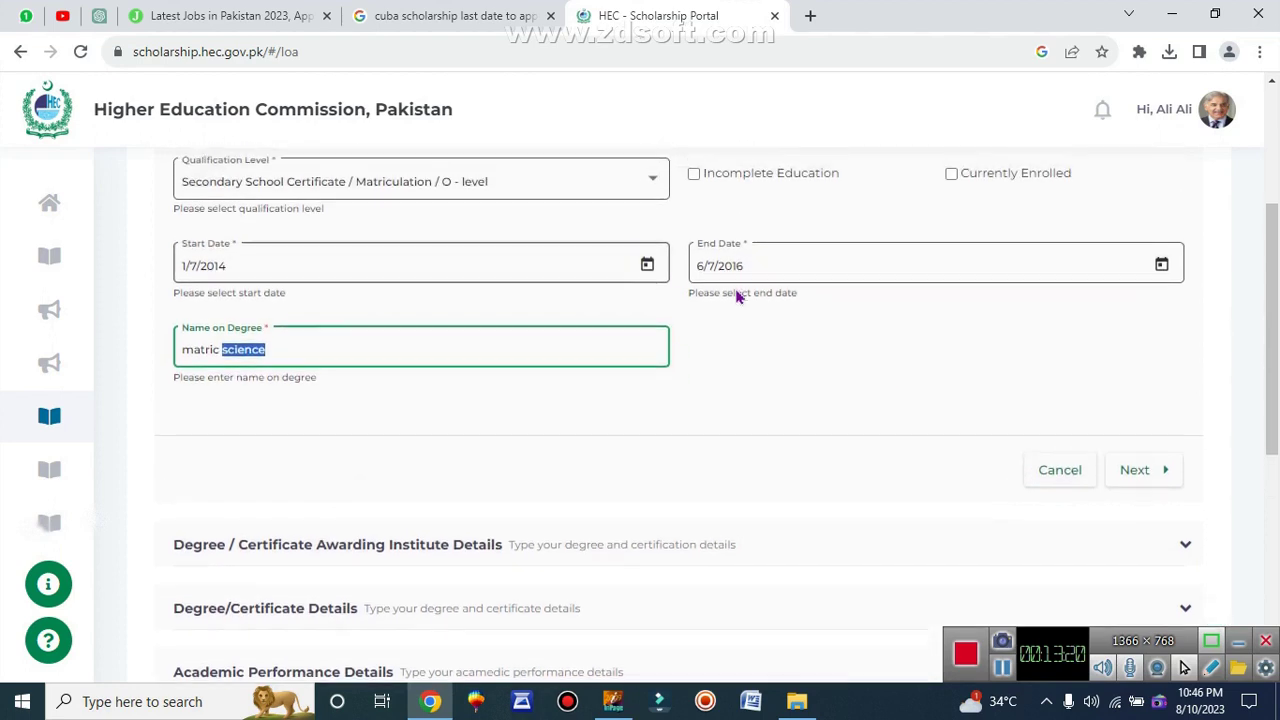
click(1151, 471)
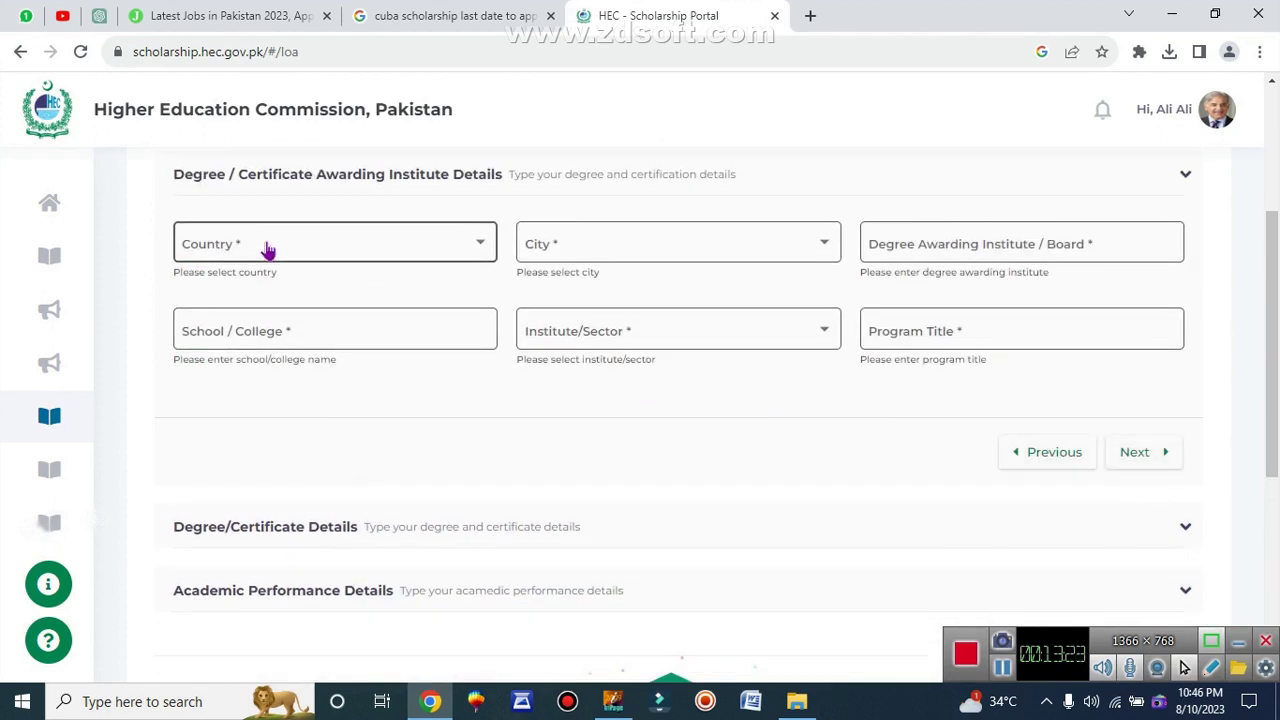
Choose Pakistan as the awarding institute's country and Alipur as its city.
click(268, 250)
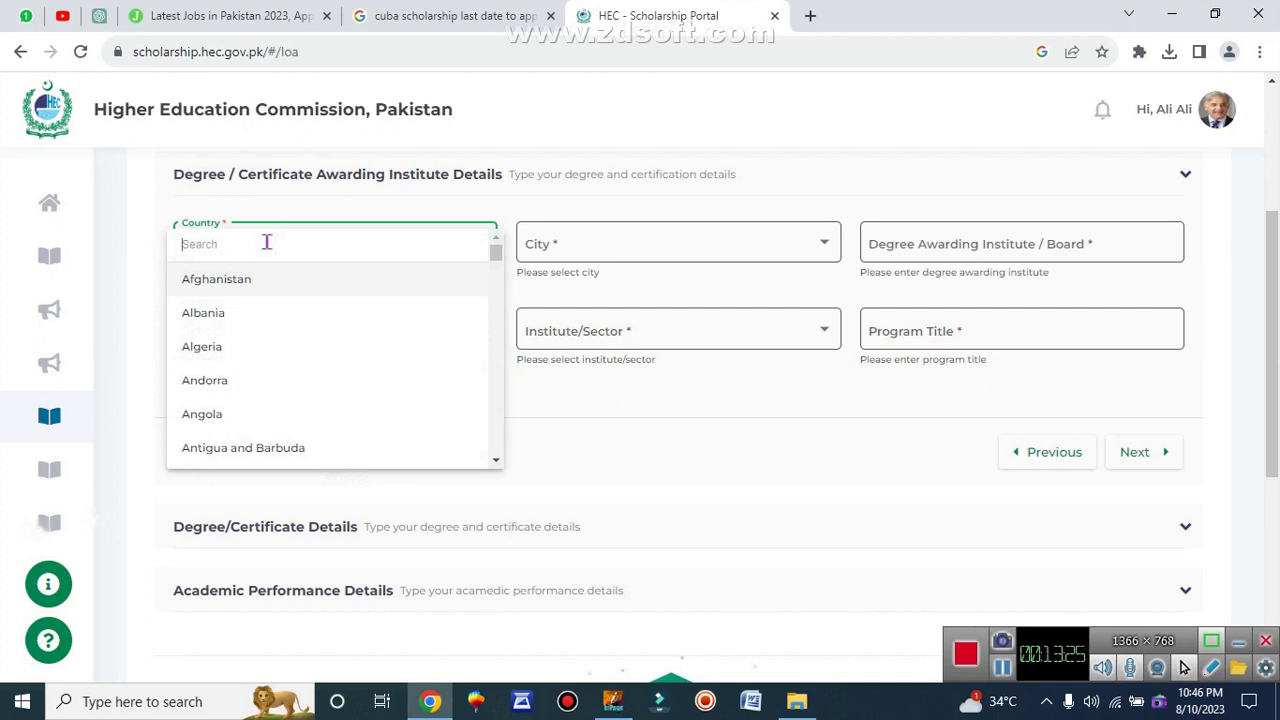
text(pak)
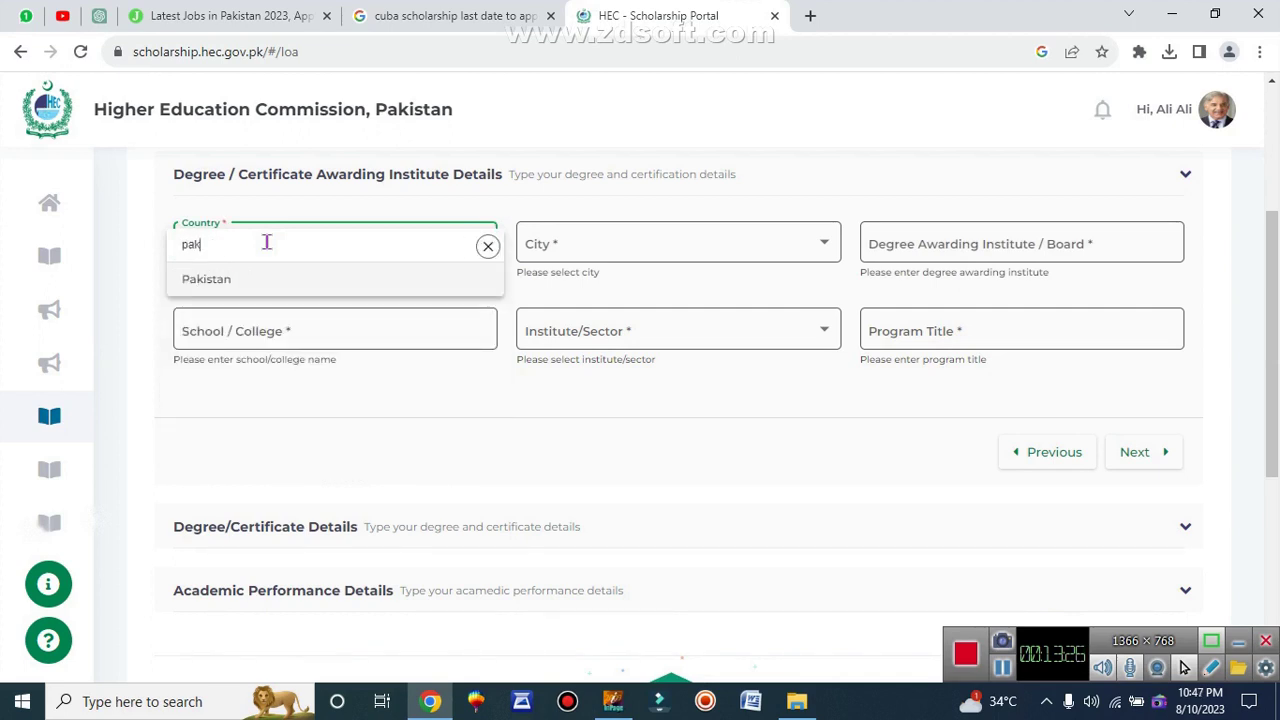
click(277, 278)
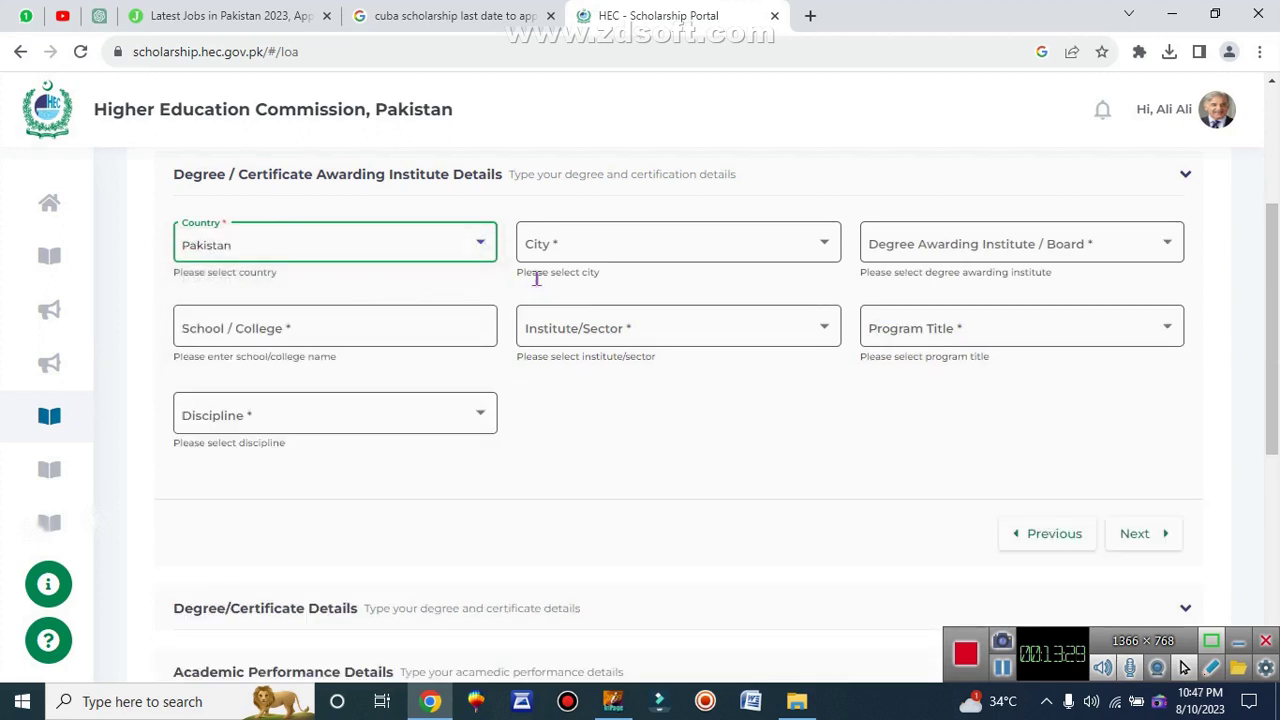
click(551, 250)
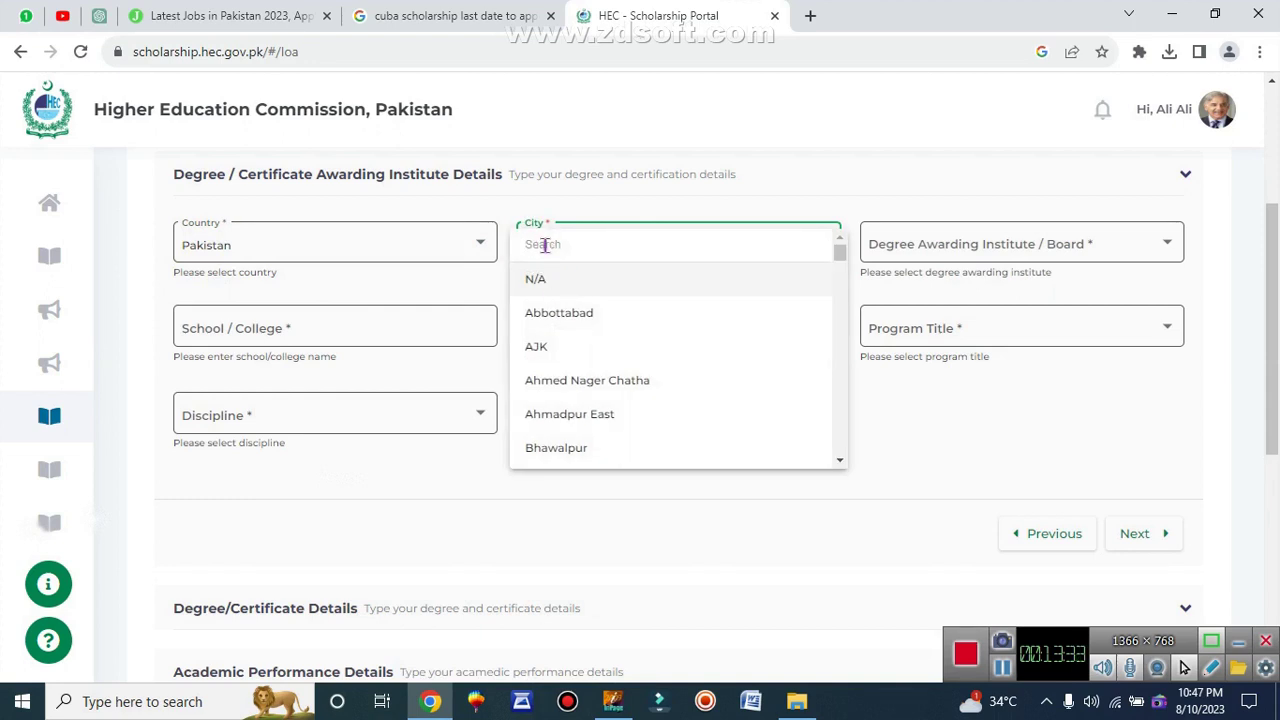
text(ali)
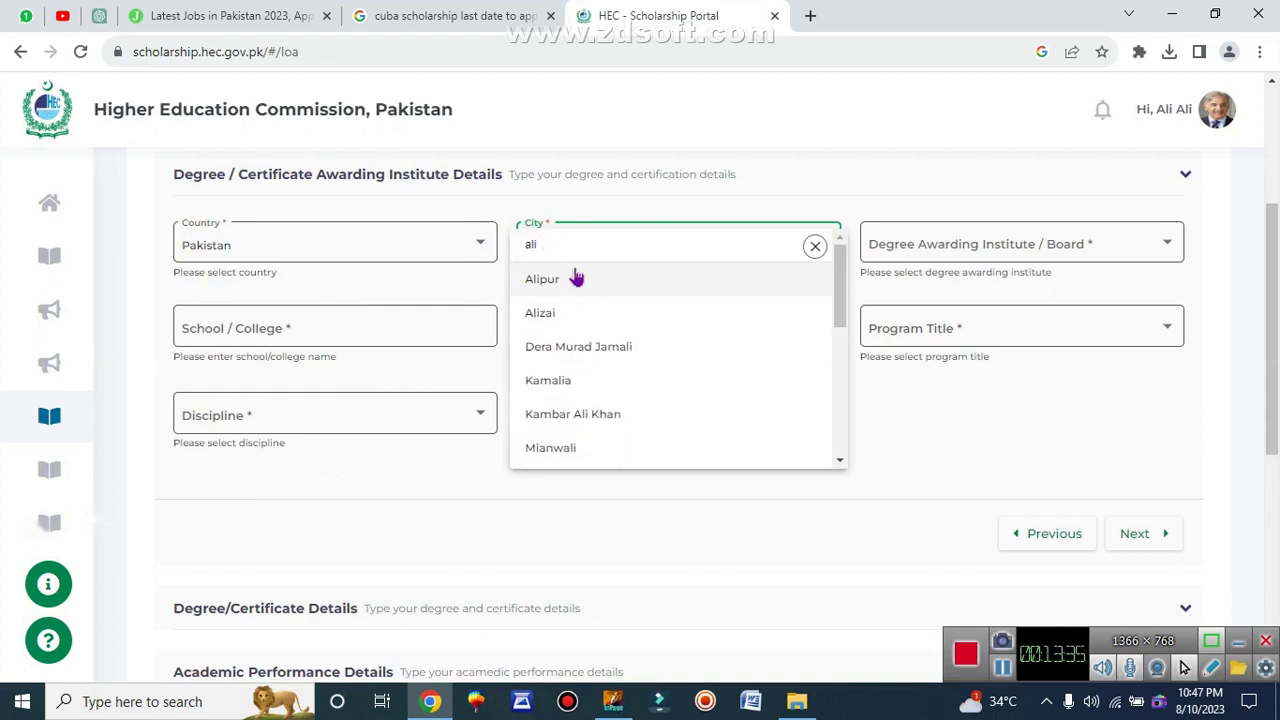
click(614, 283)
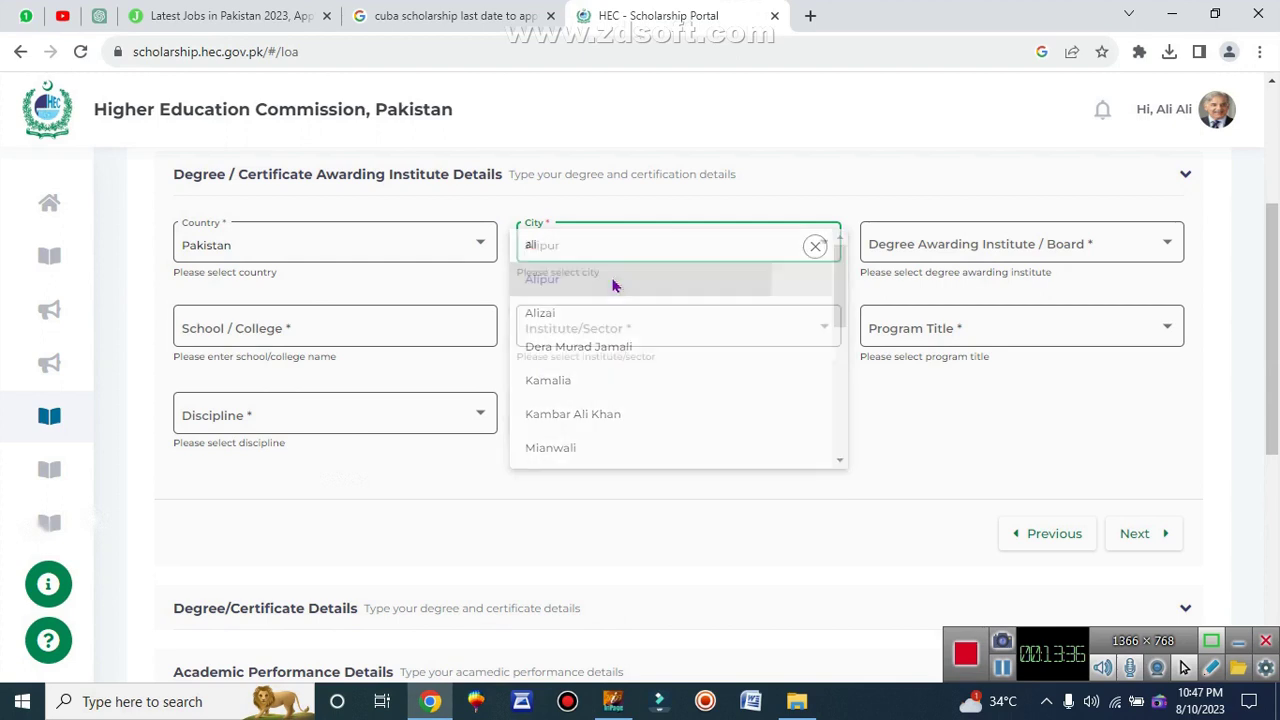
Choose BISE D.G.Khan as the degree awarding board and enter alipur as the school / college.
click(970, 255)
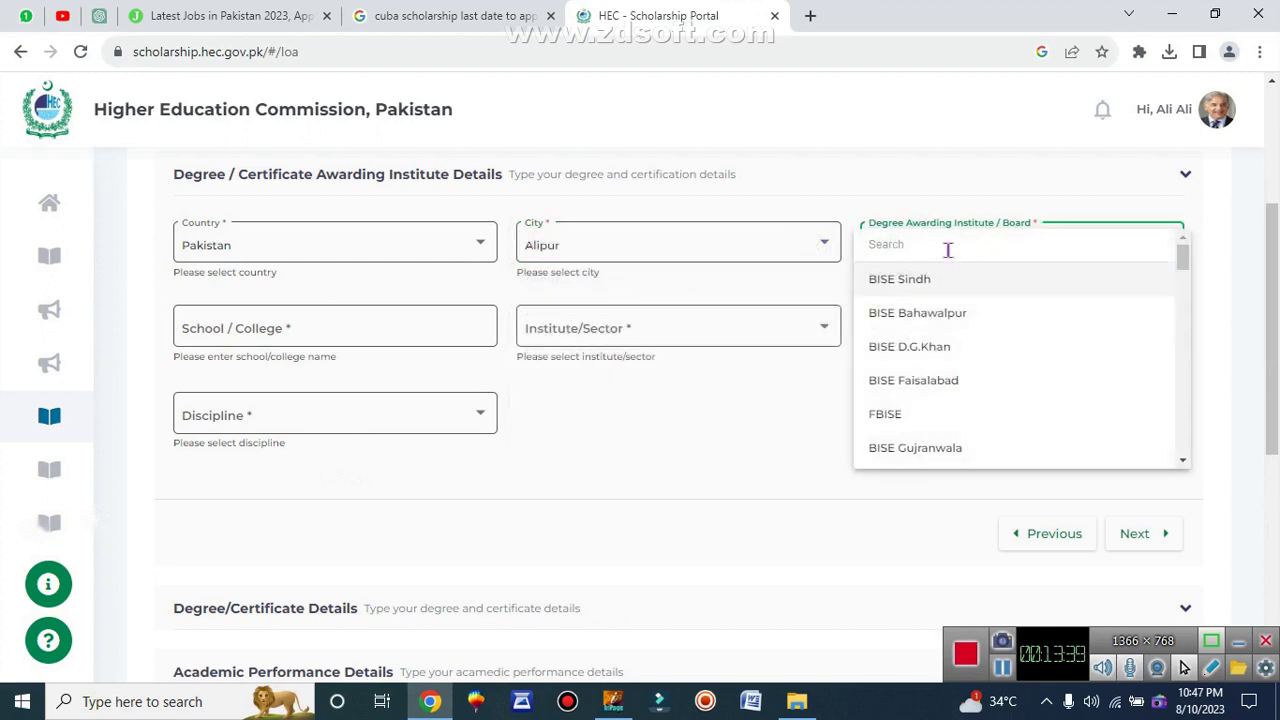
click(946, 232)
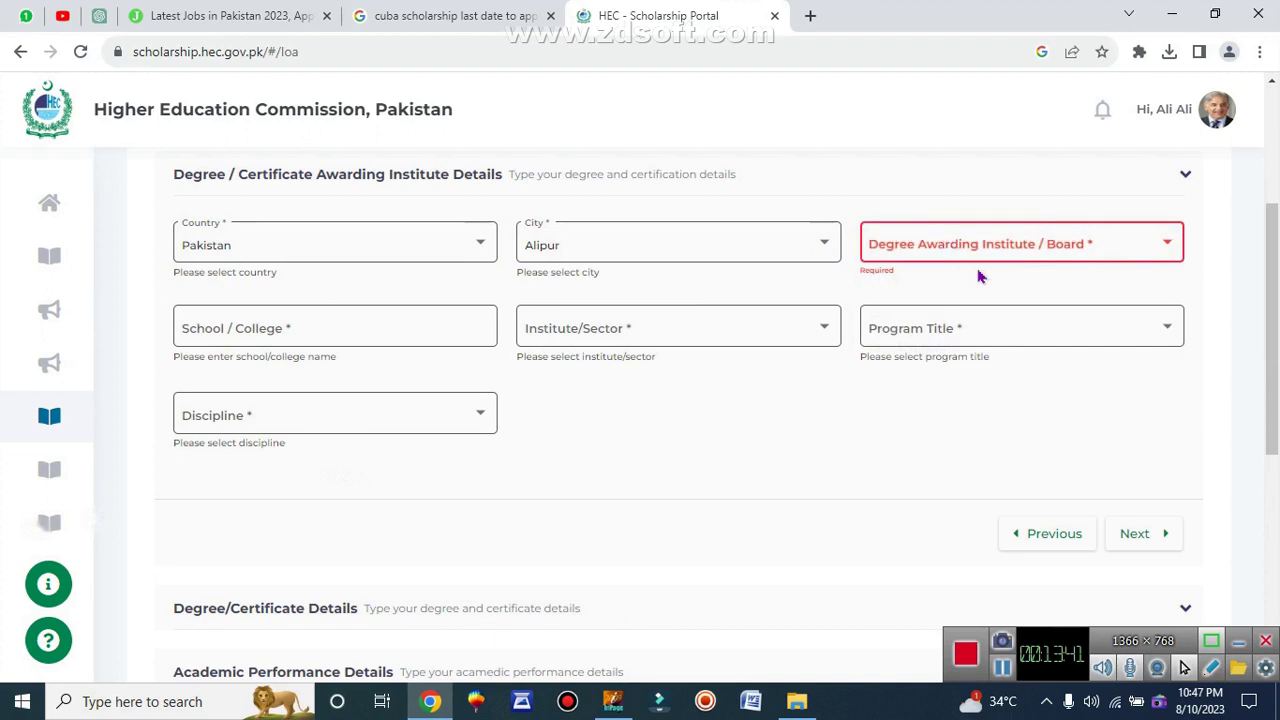
click(1030, 258)
click(899, 350)
click(323, 325)
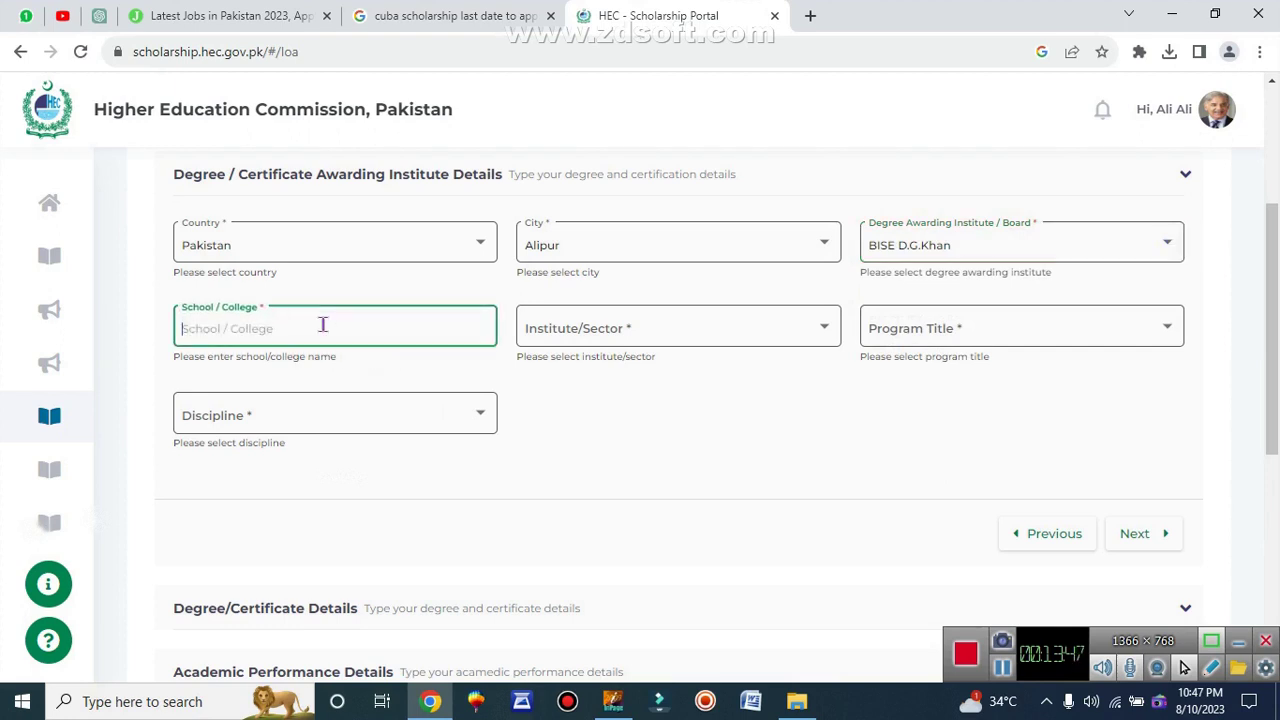
text(alipur)
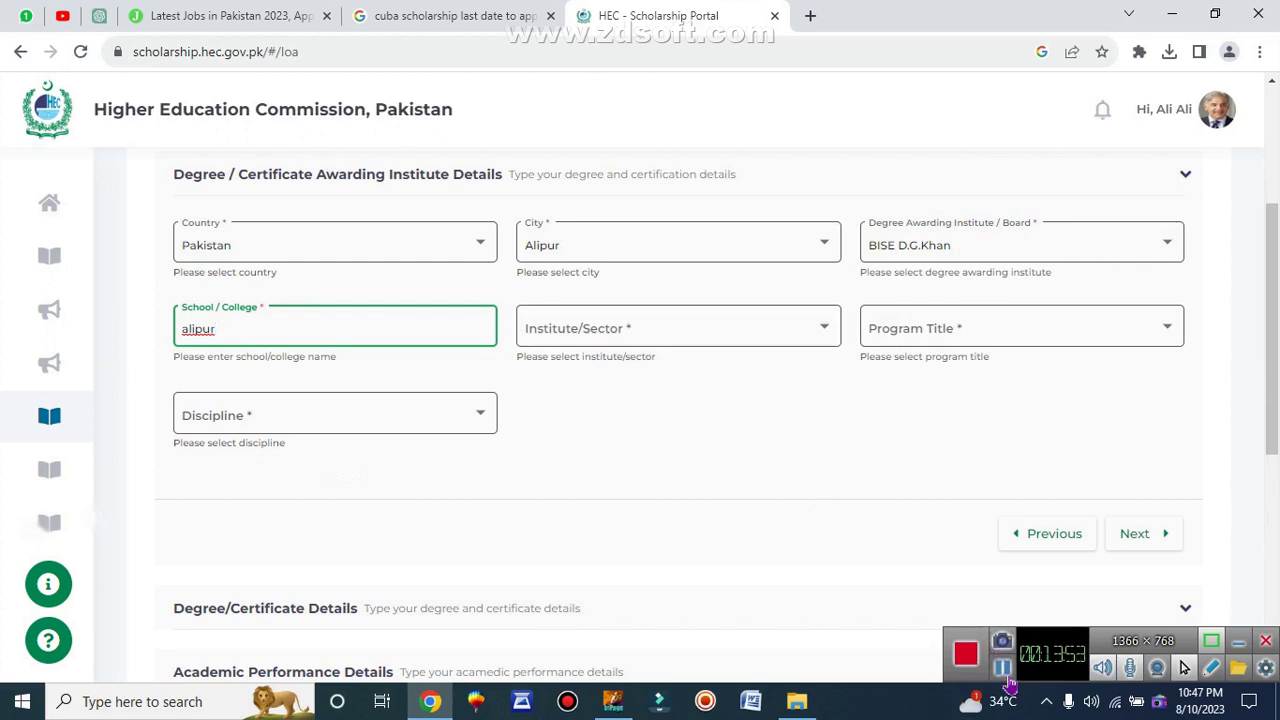
Set the institute sector to Private Sector and the program title to Matric.
click(609, 346)
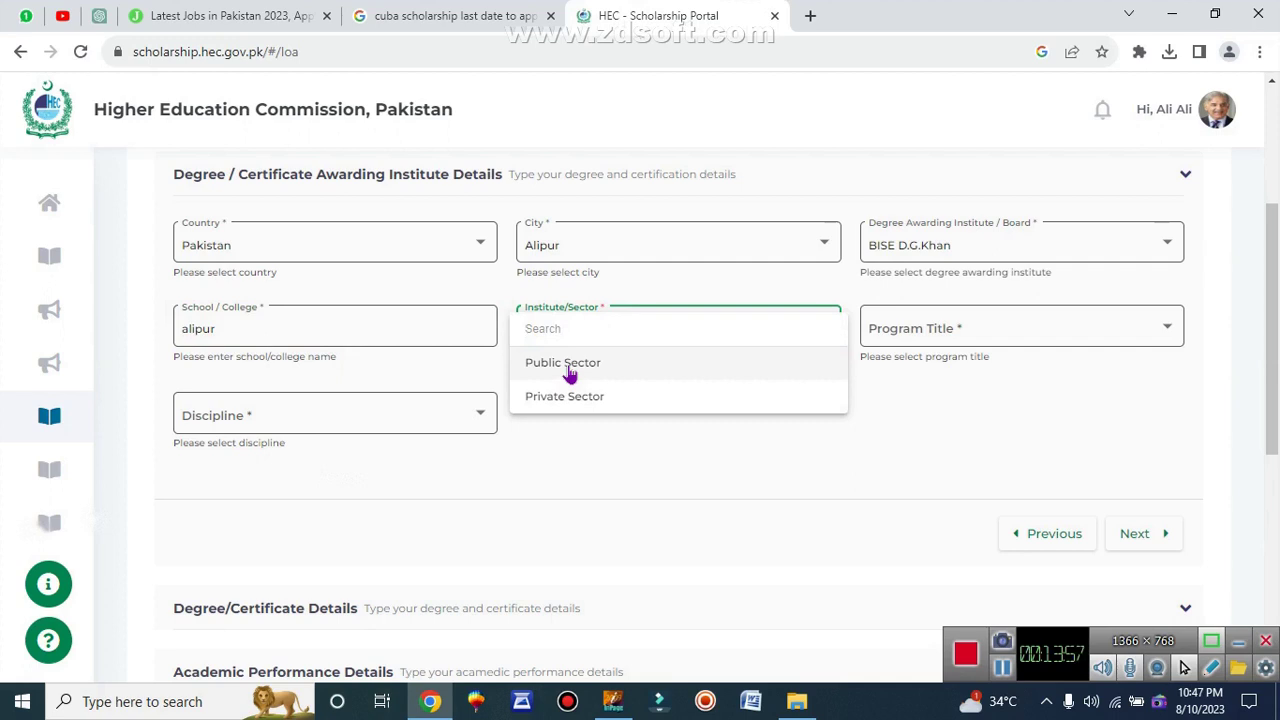
click(561, 399)
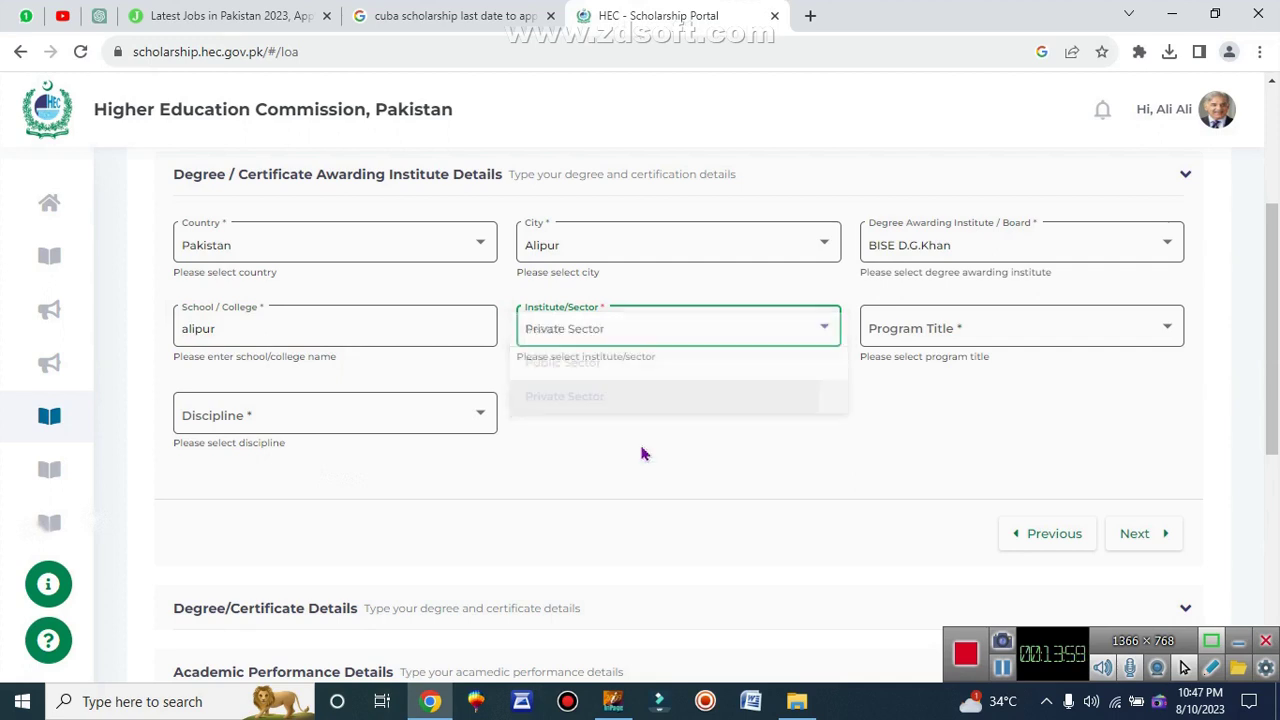
double_click(938, 357)
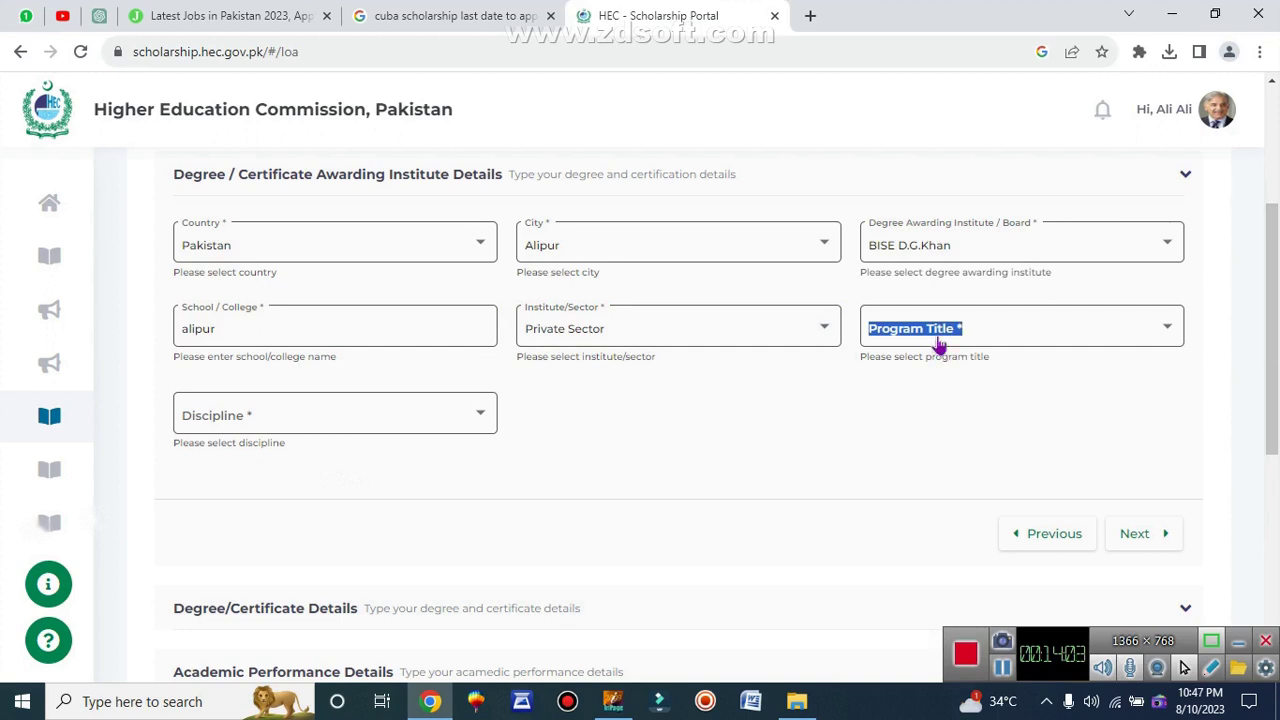
click(940, 338)
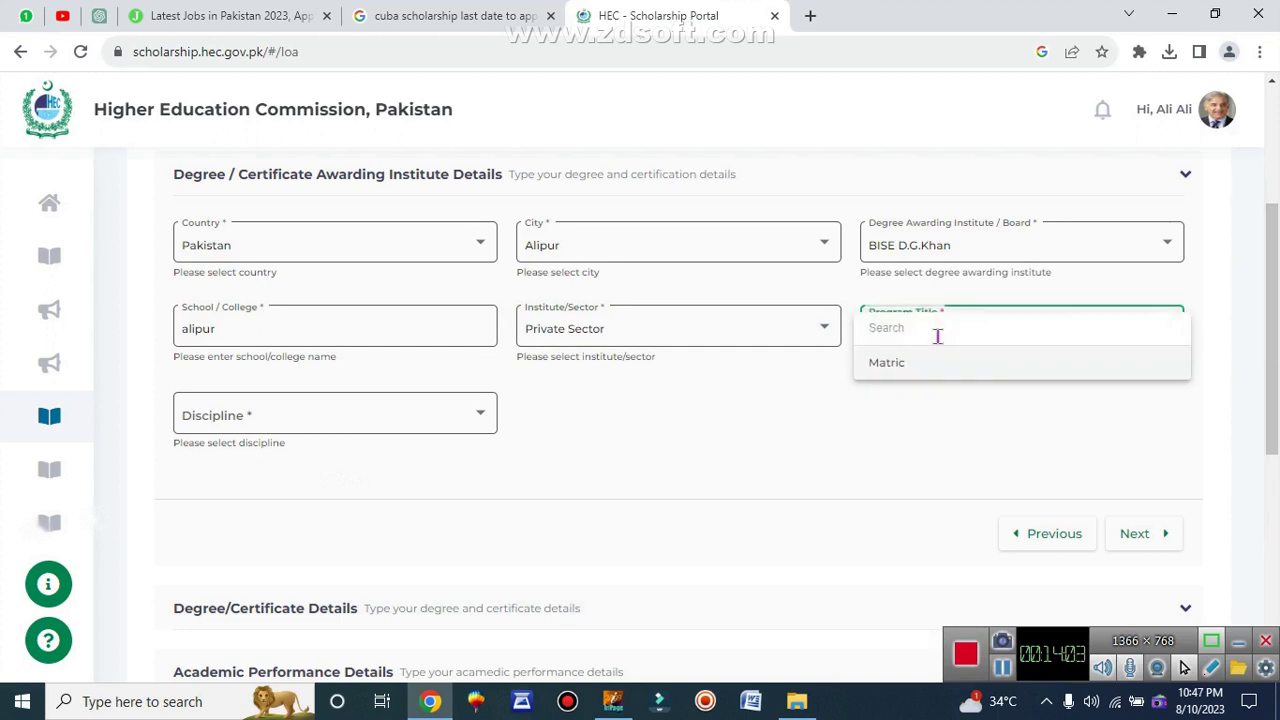
click(889, 375)
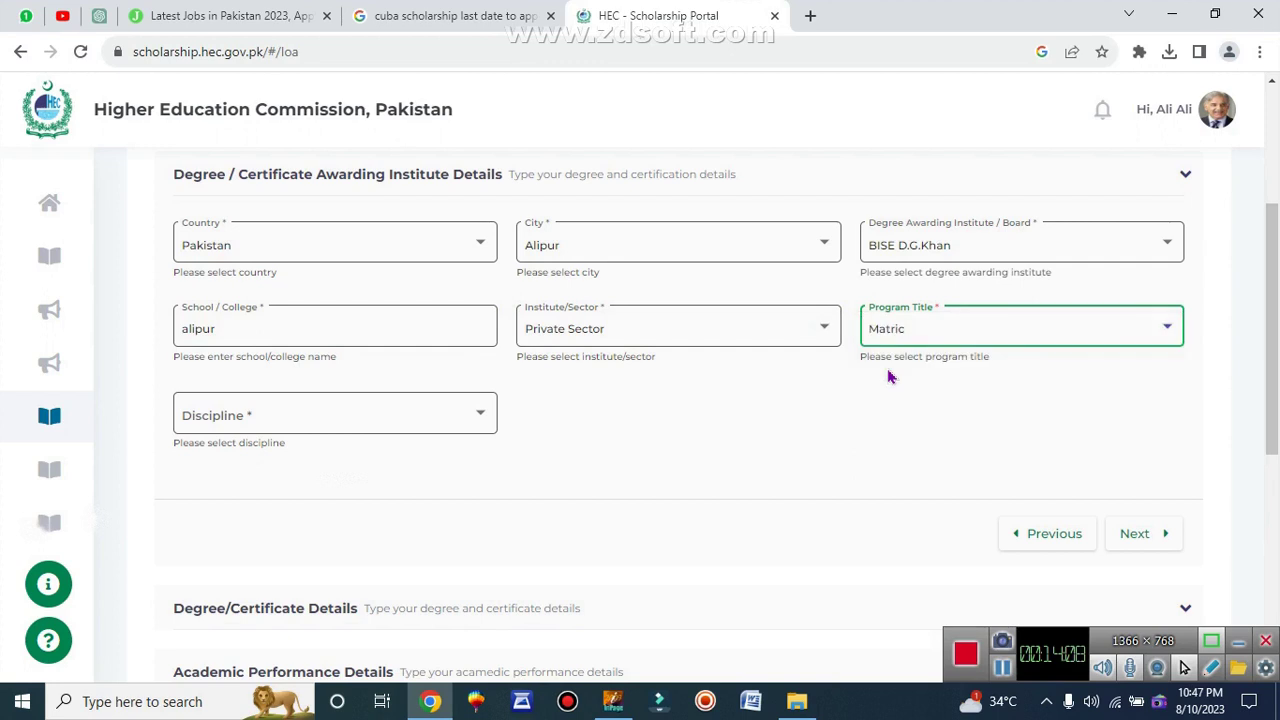
Choose Science as the discipline and continue to the Degree/Certificate Details.
triple_click(236, 443)
click(285, 420)
click(283, 420)
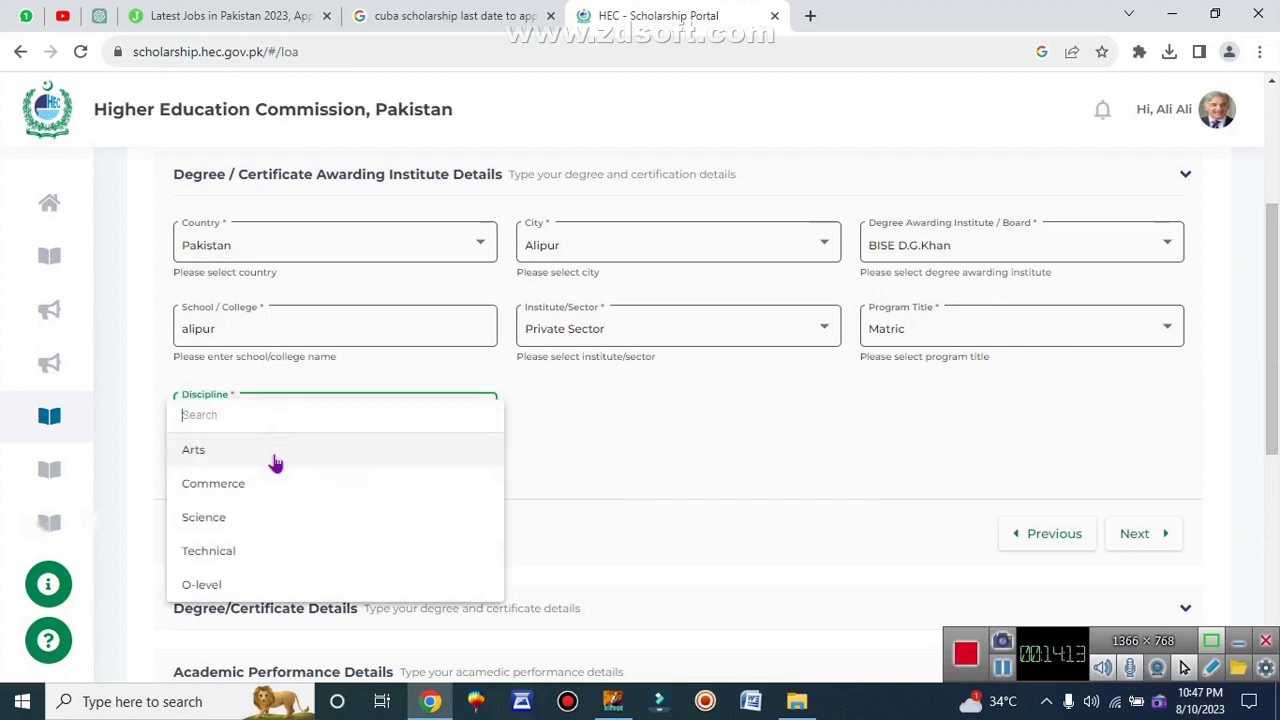
click(235, 520)
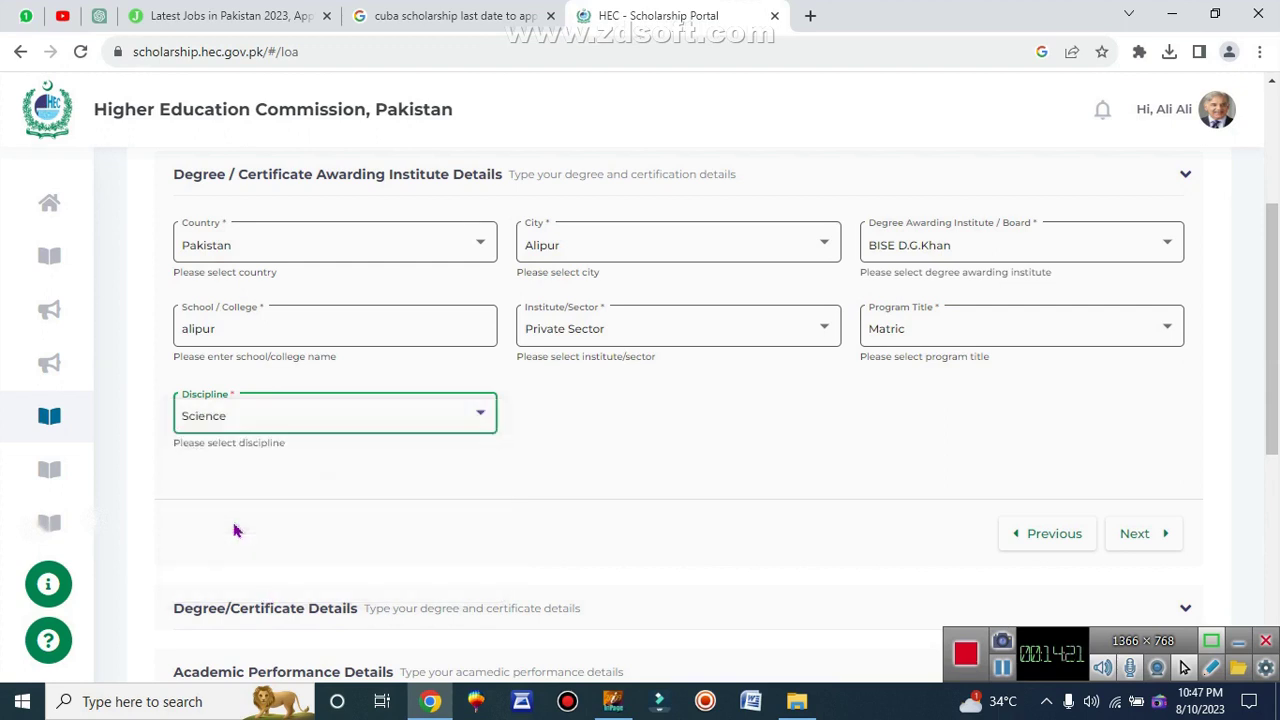
click(1137, 535)
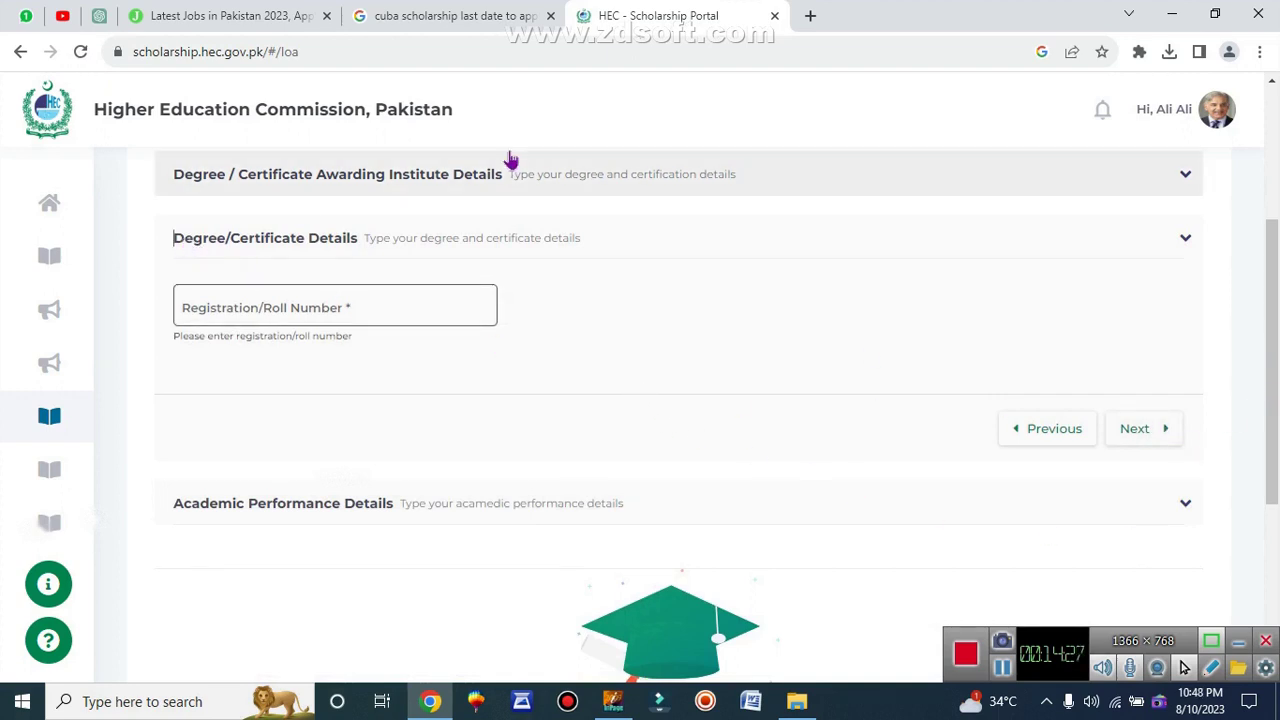
Enter the registration/roll number in the Degree/Certificate Details and continue to the Academic Performance Details.
drag(398, 268, 166, 256)
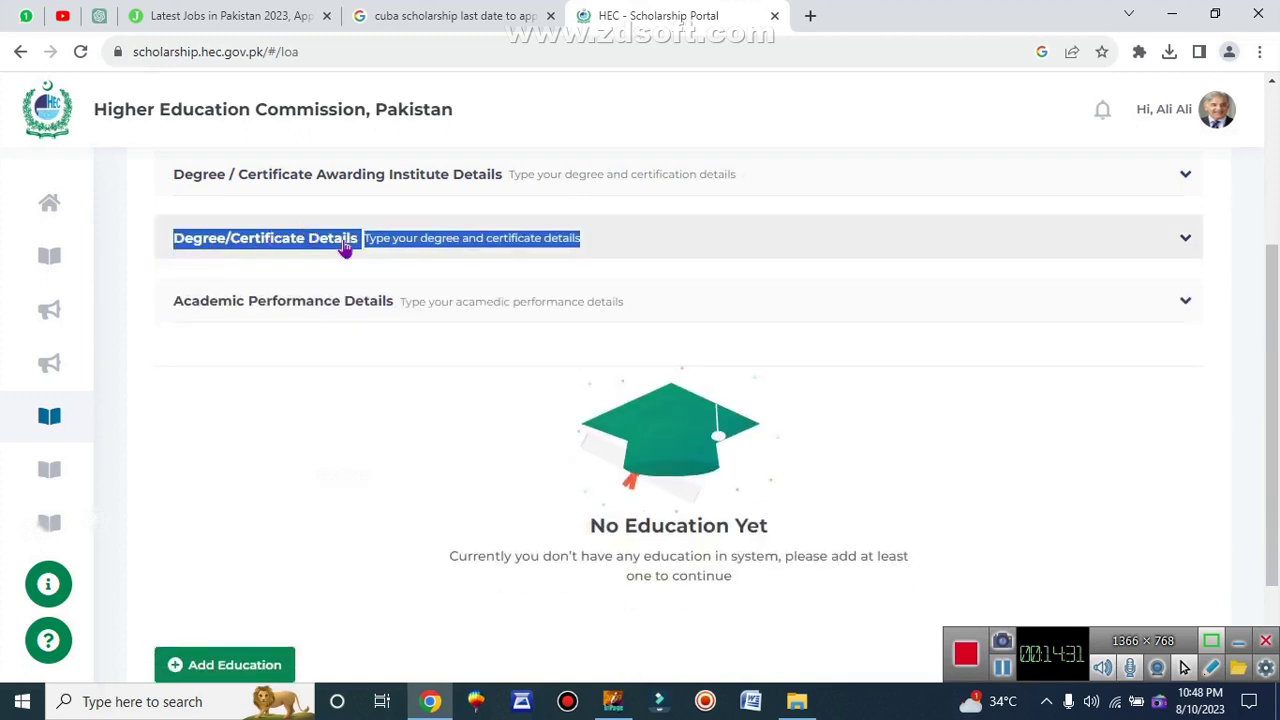
click(488, 250)
click(286, 312)
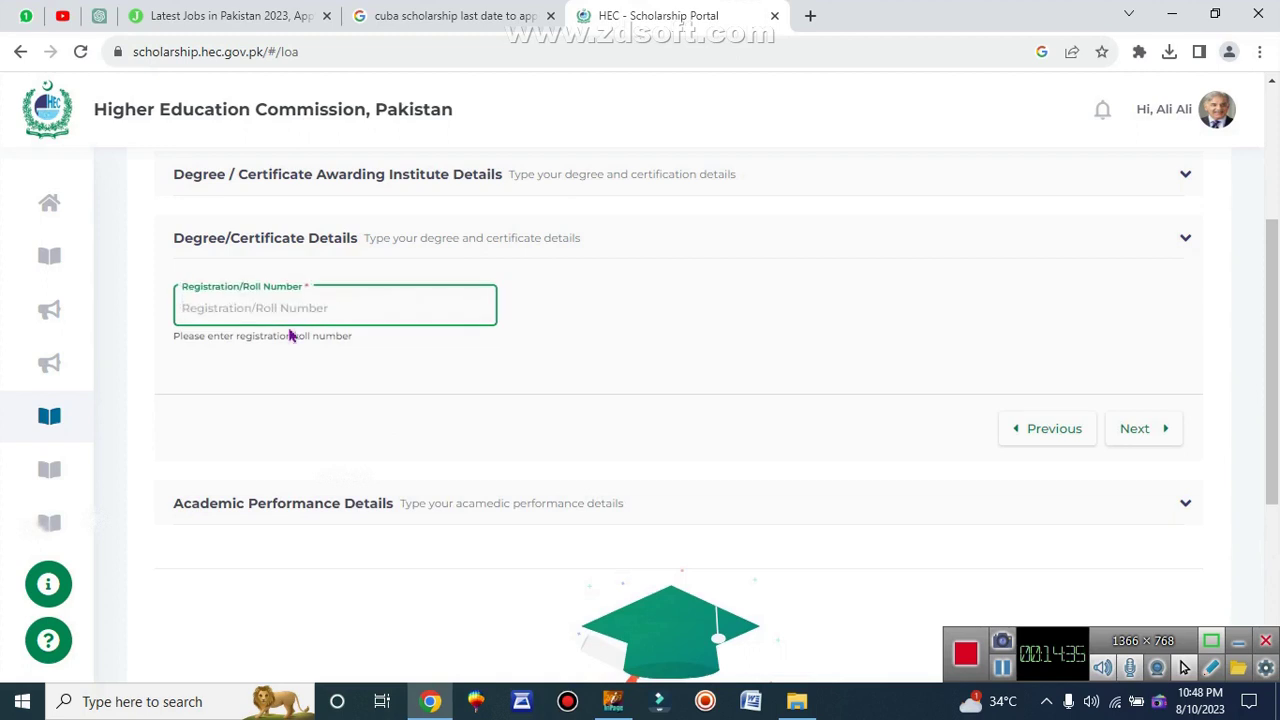
text(11111)
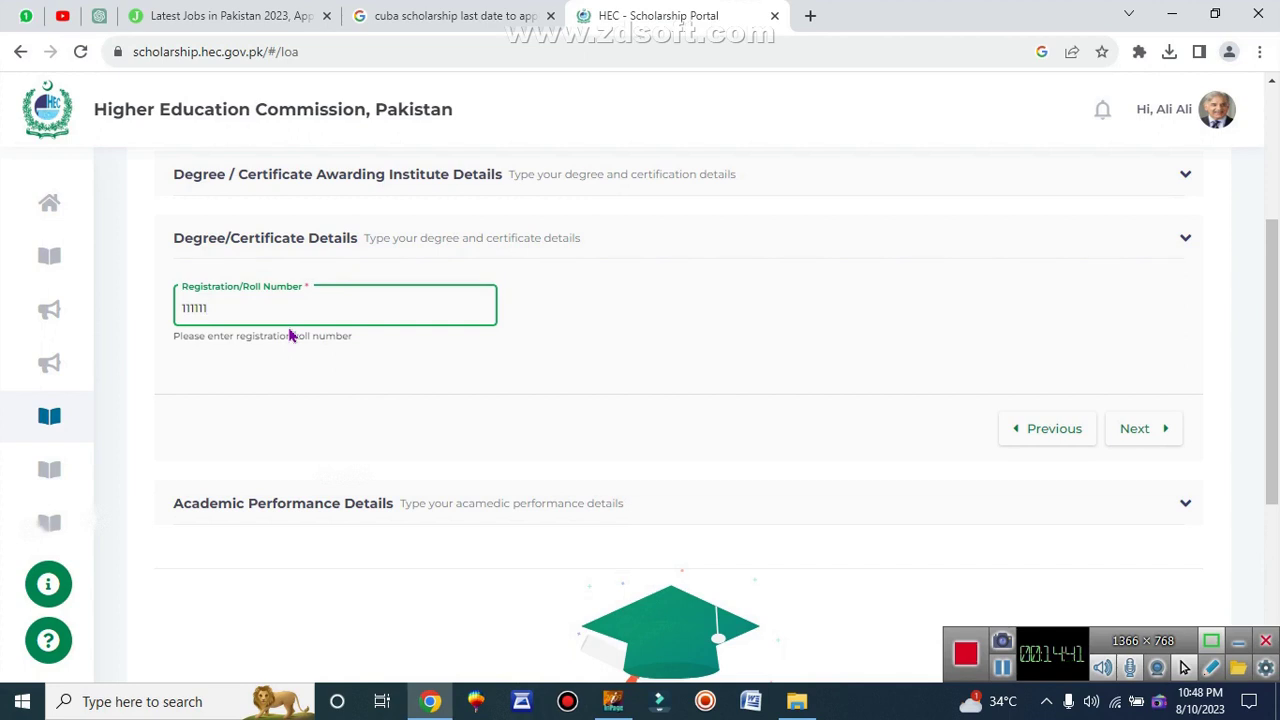
click(1131, 444)
Set the total marks to 100 in the Academic Performance Details.
click(240, 372)
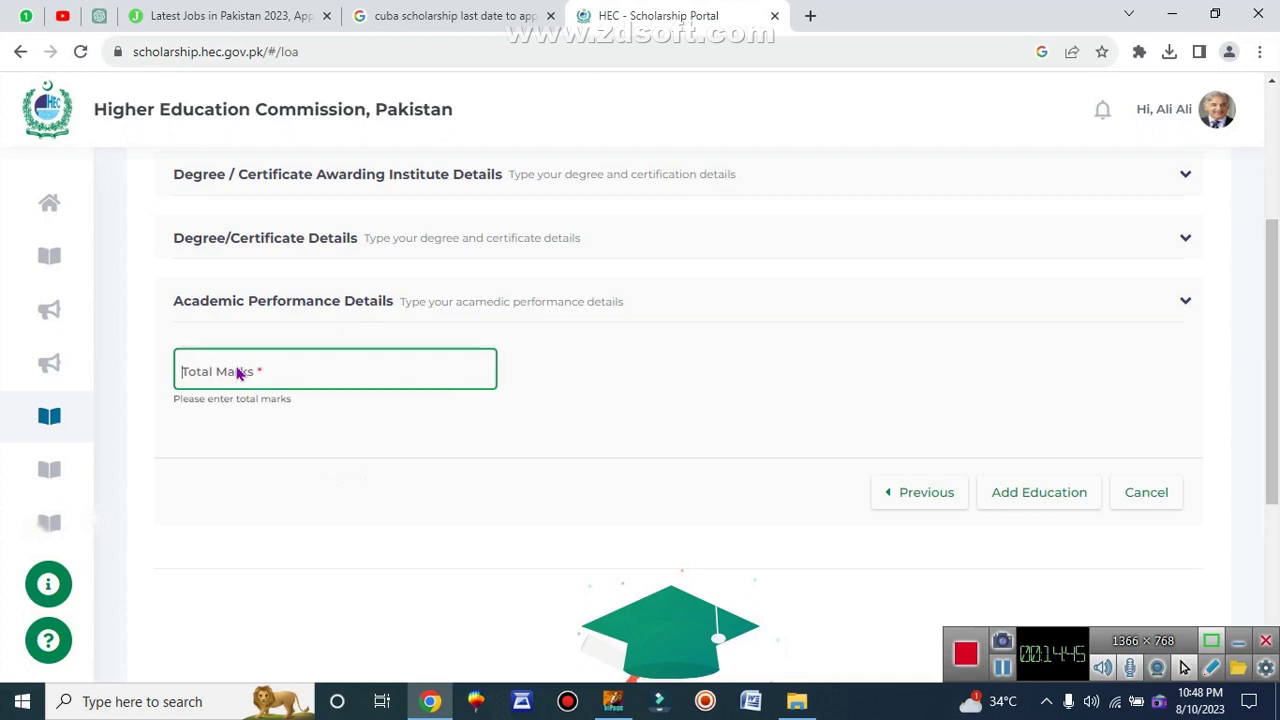
text(10)
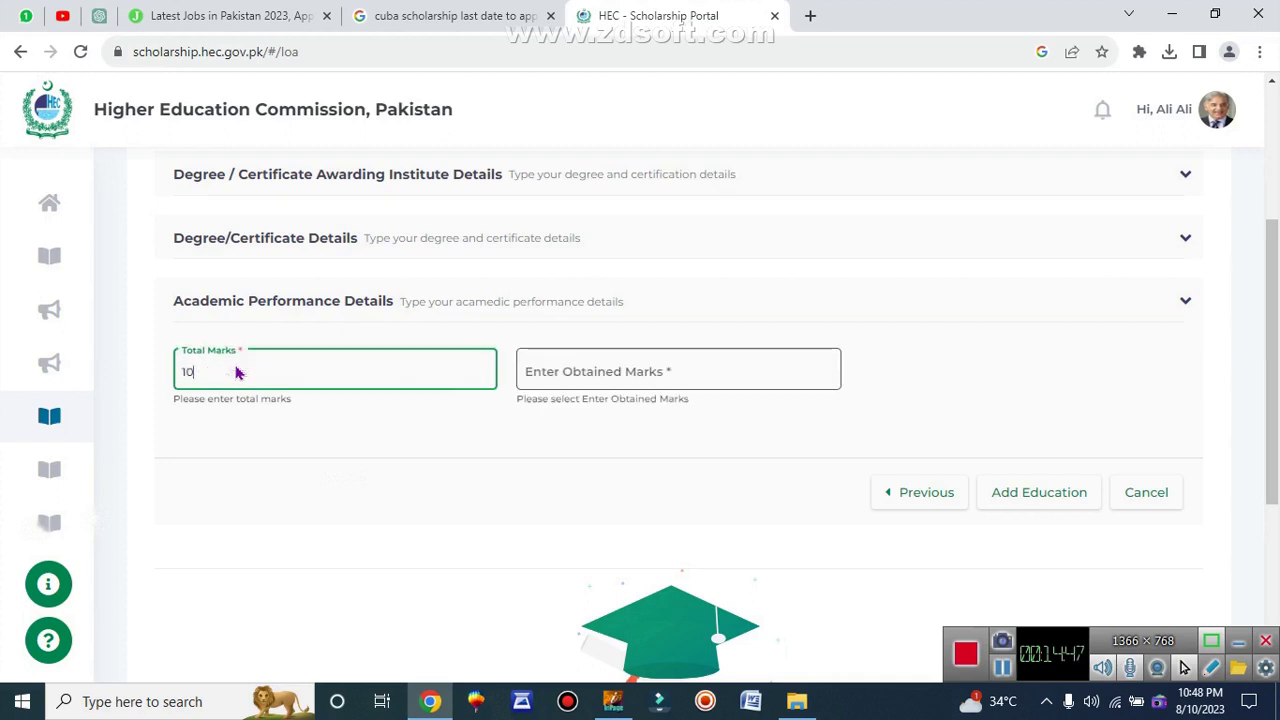
text(0)
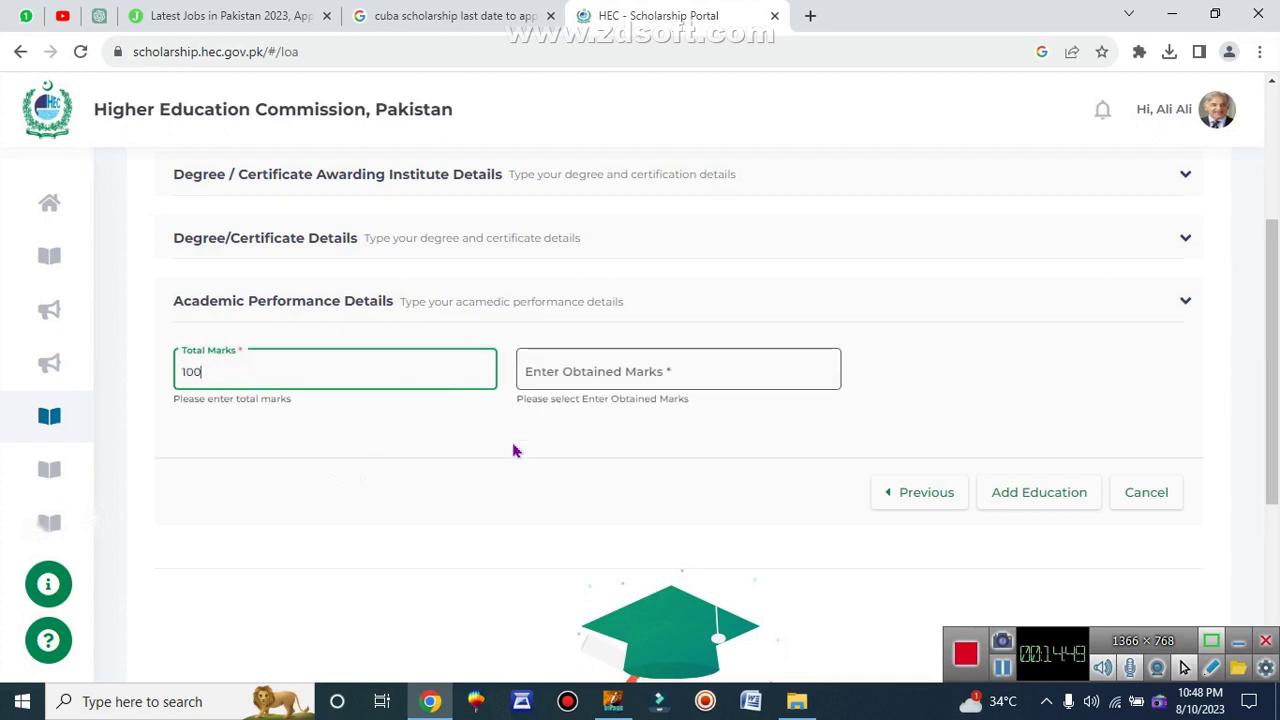
double_click(586, 398)
triple_click(586, 397)
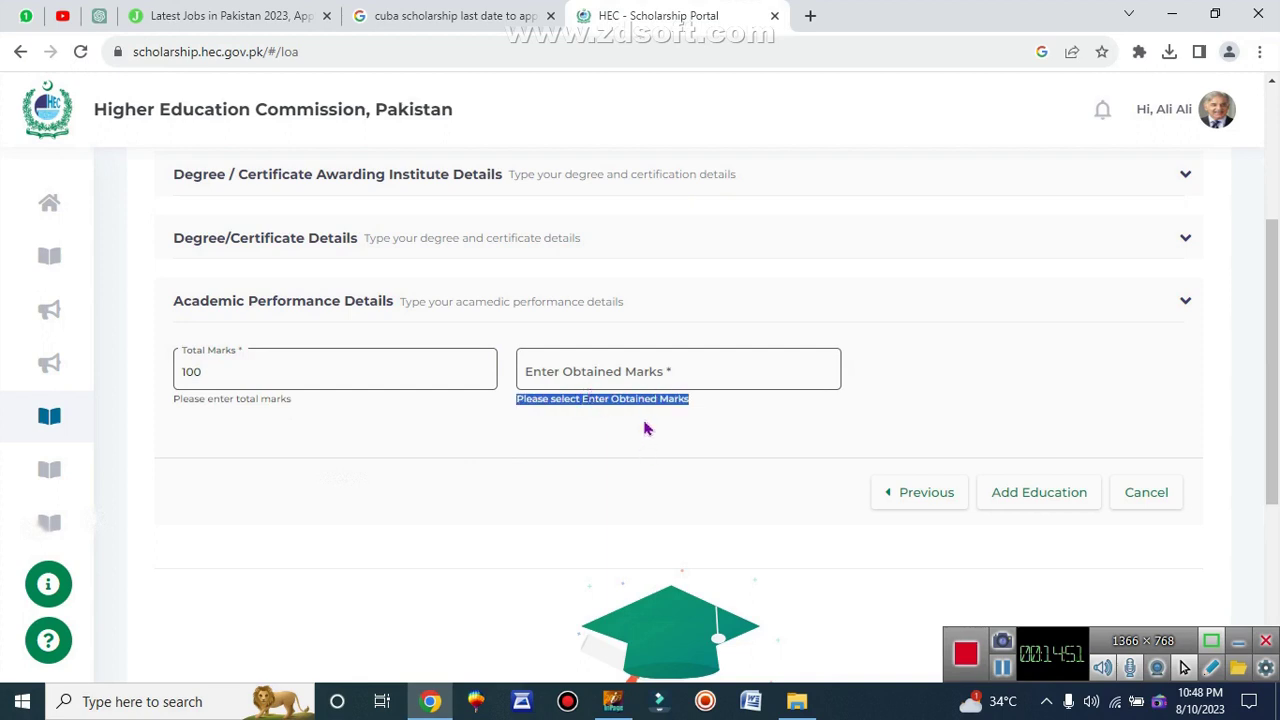
Set the obtained marks to 900, correct the total marks to 1100, and add the matriculation education entry.
click(596, 368)
text(900)
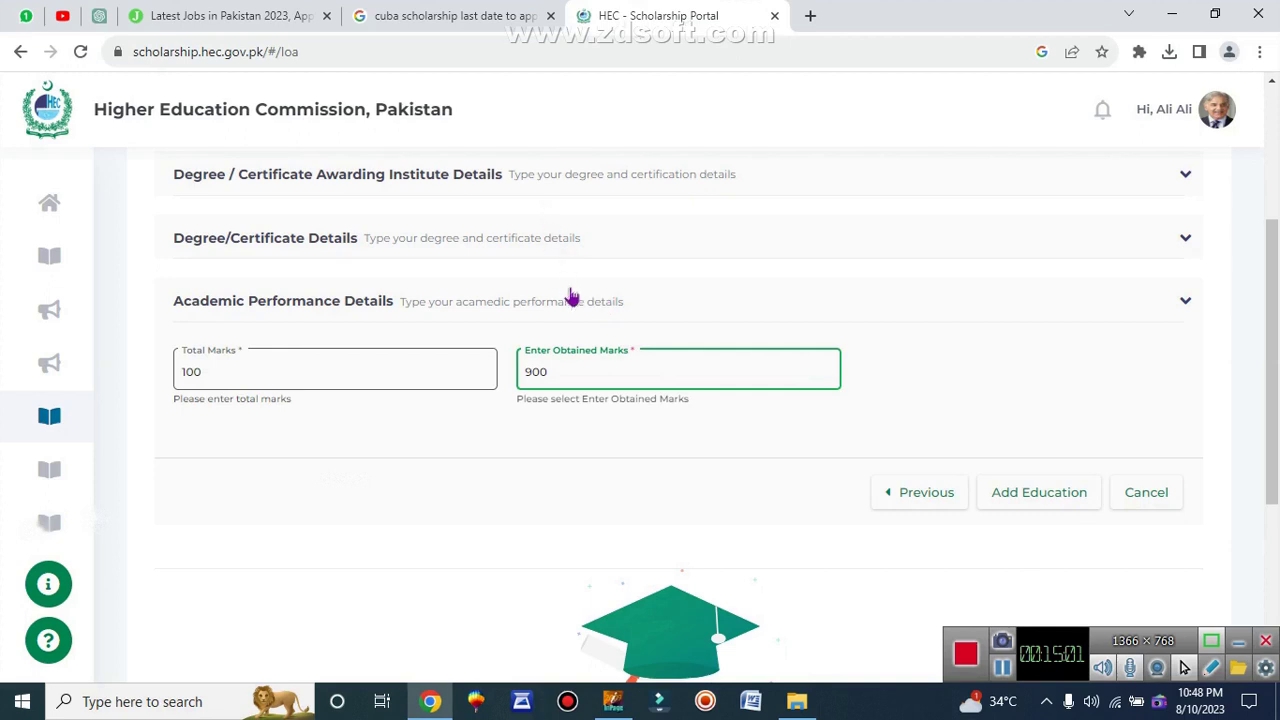
click(1040, 493)
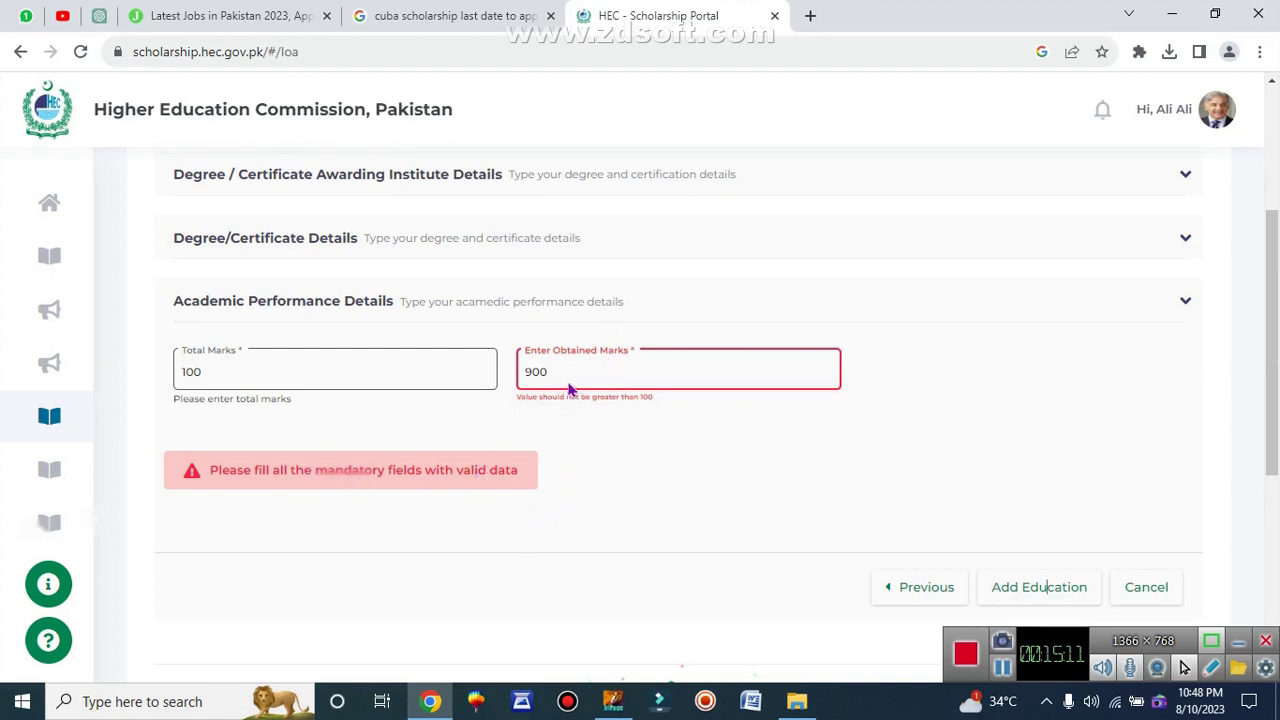
click(187, 375)
text(1)
click(564, 378)
text(90)
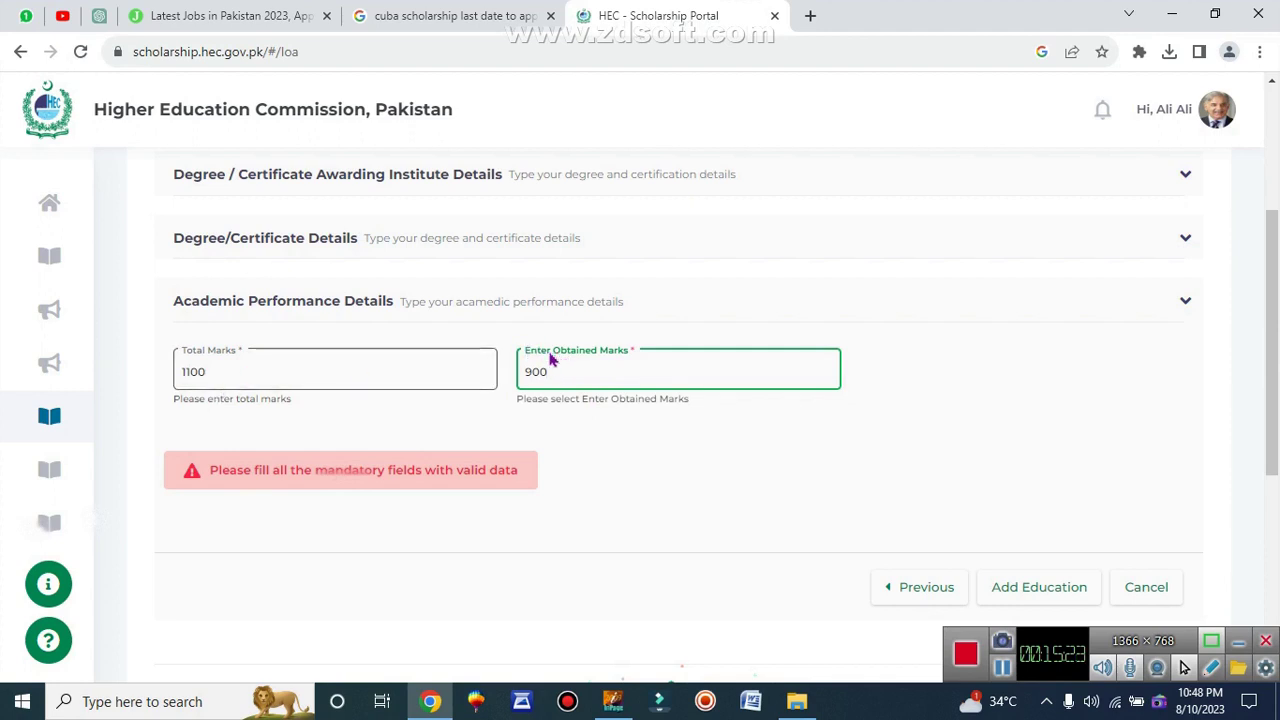
click(1066, 603)
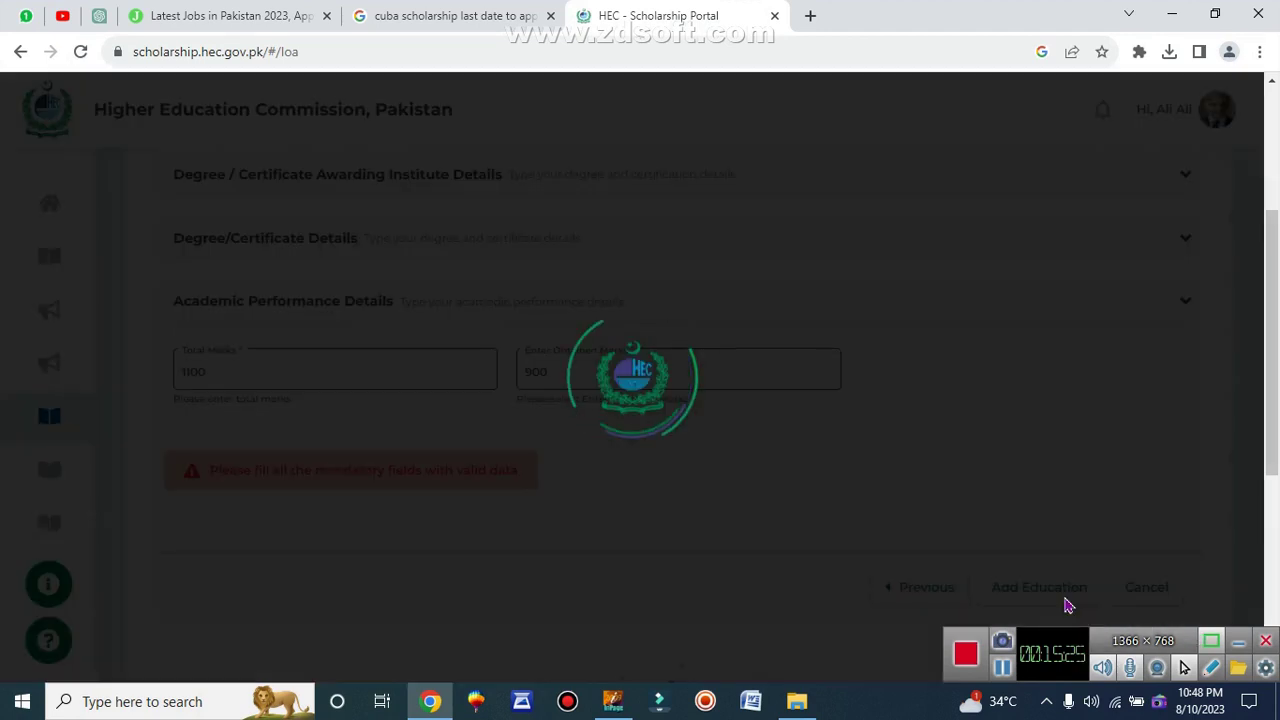
click(1000, 668)
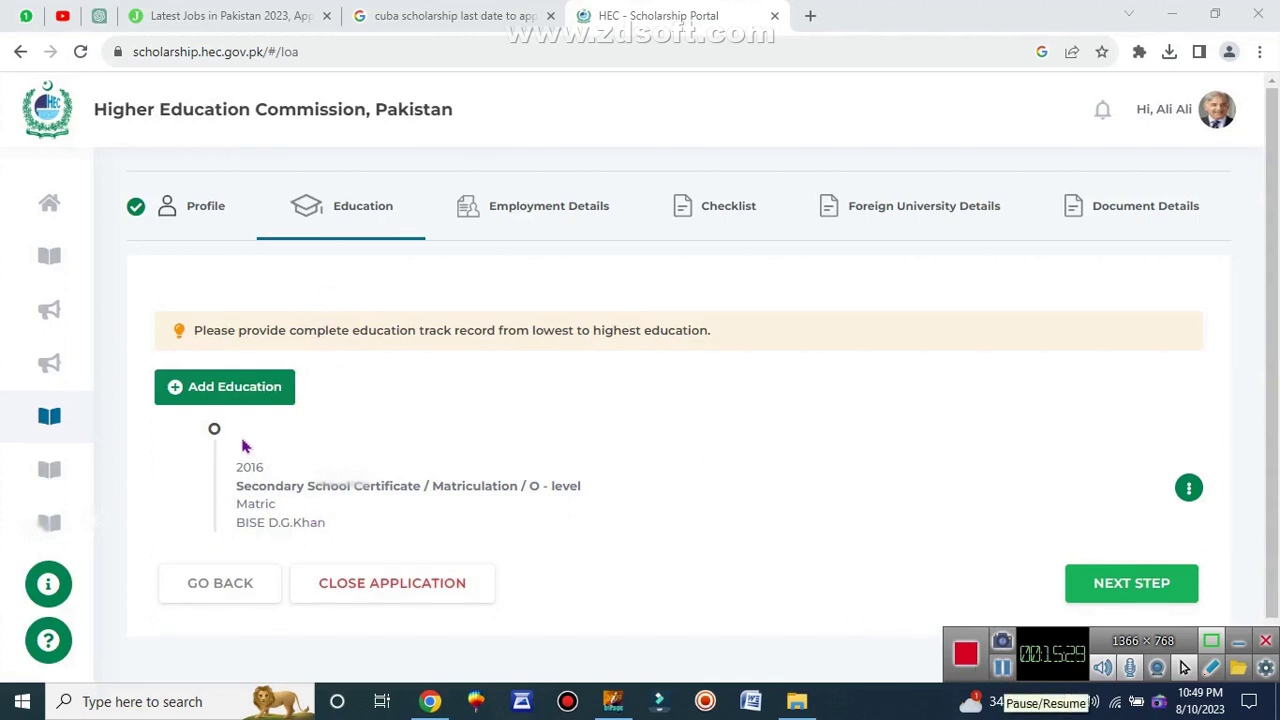
drag(231, 455, 335, 533)
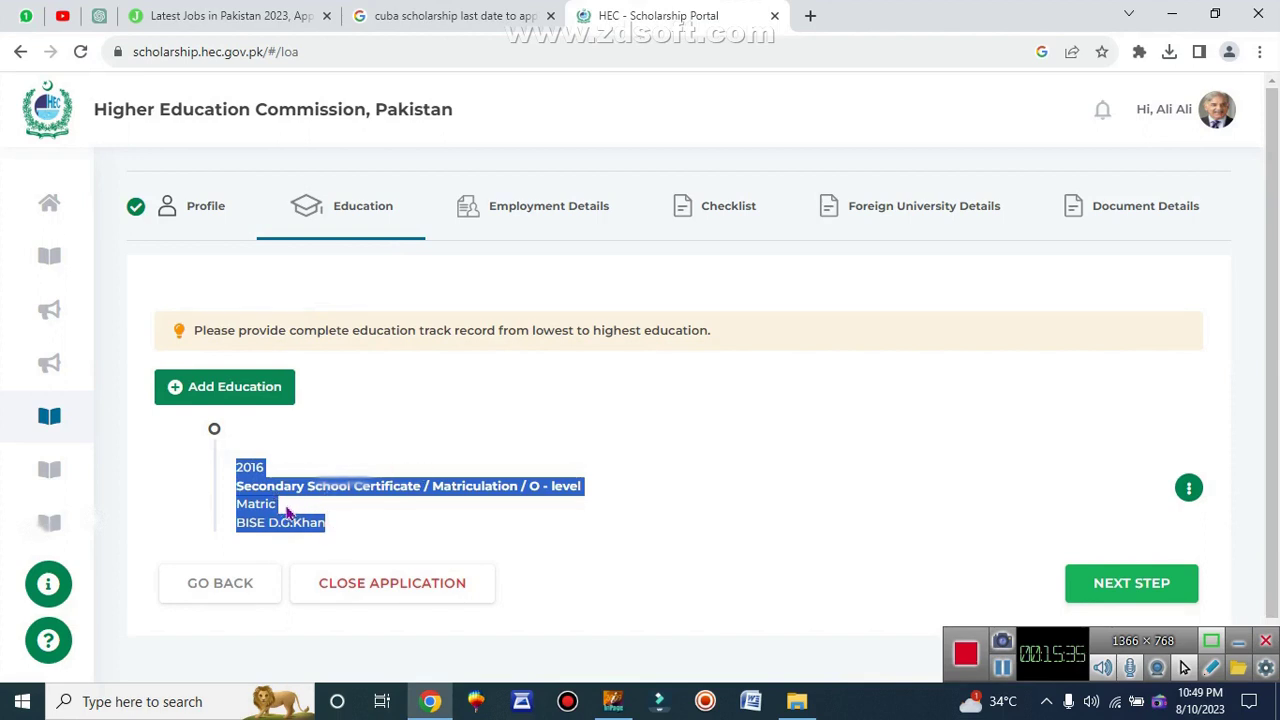
scroll(327, 493, down, 1)
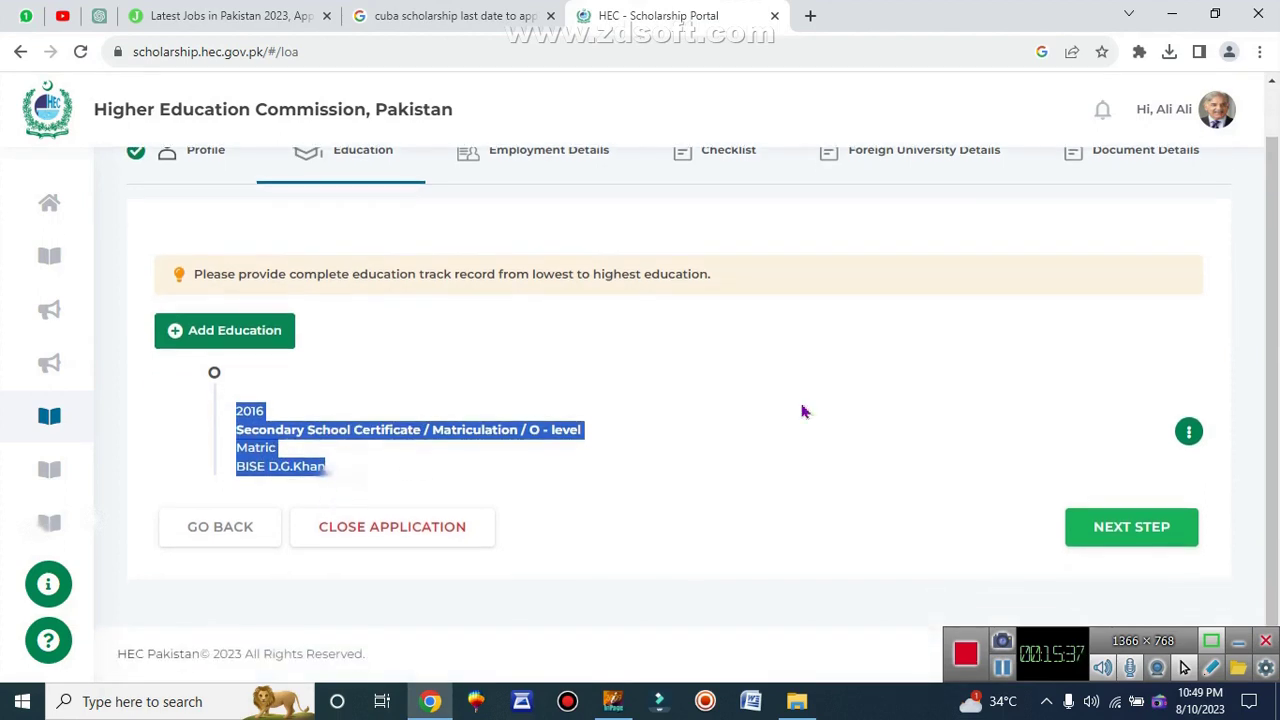
click(603, 452)
scroll(575, 423, up, 1)
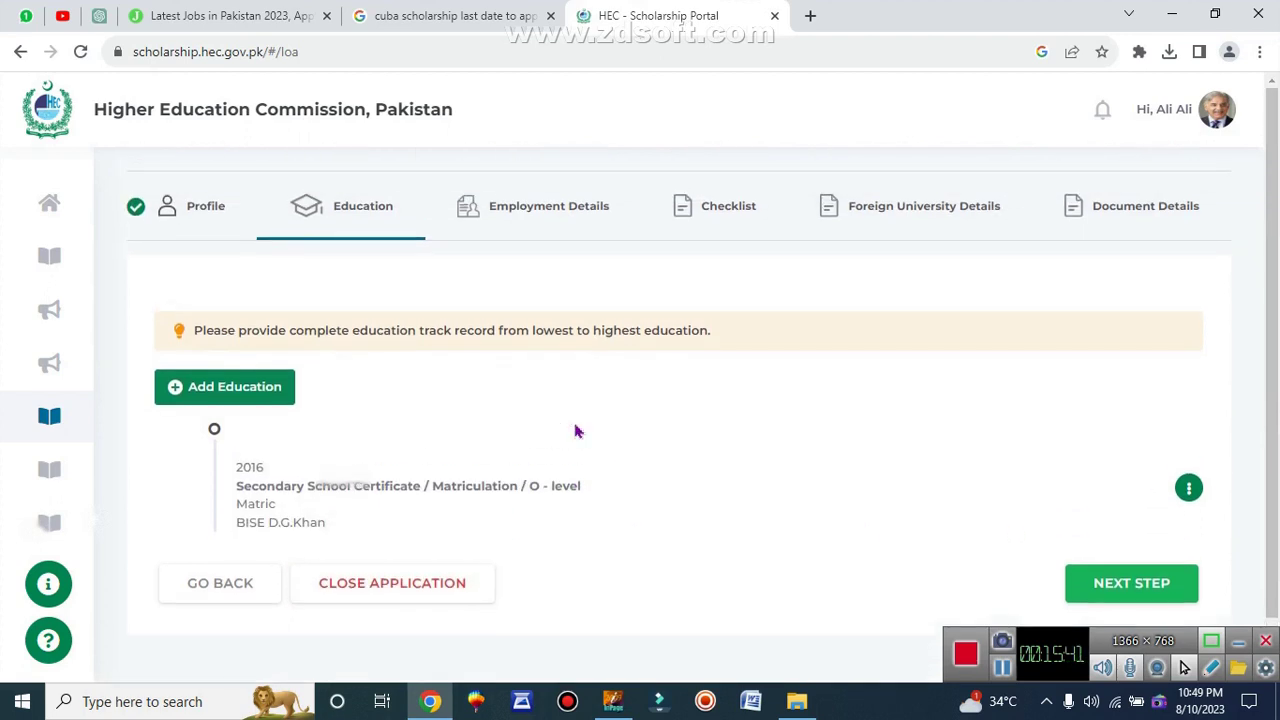
Start another education entry with the qualification level Higher Secondary School Certificate / Intermediate/ A - level.
click(200, 389)
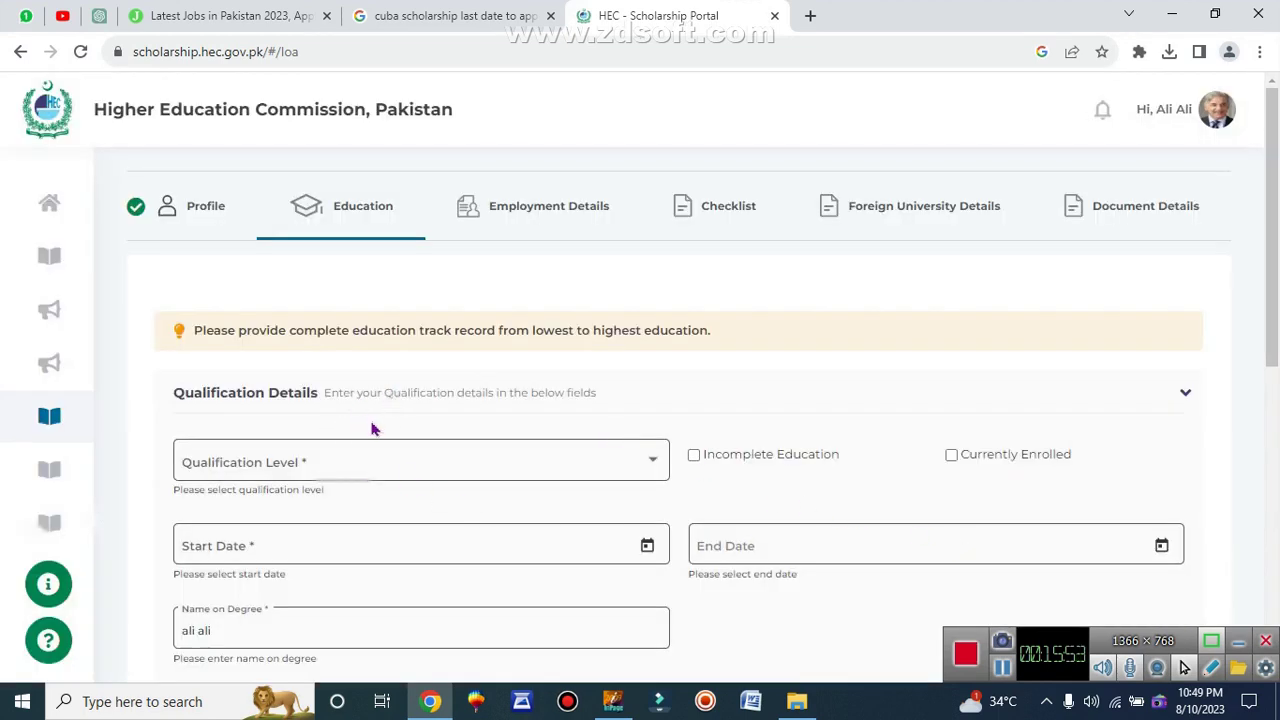
scroll(300, 400, down, 1)
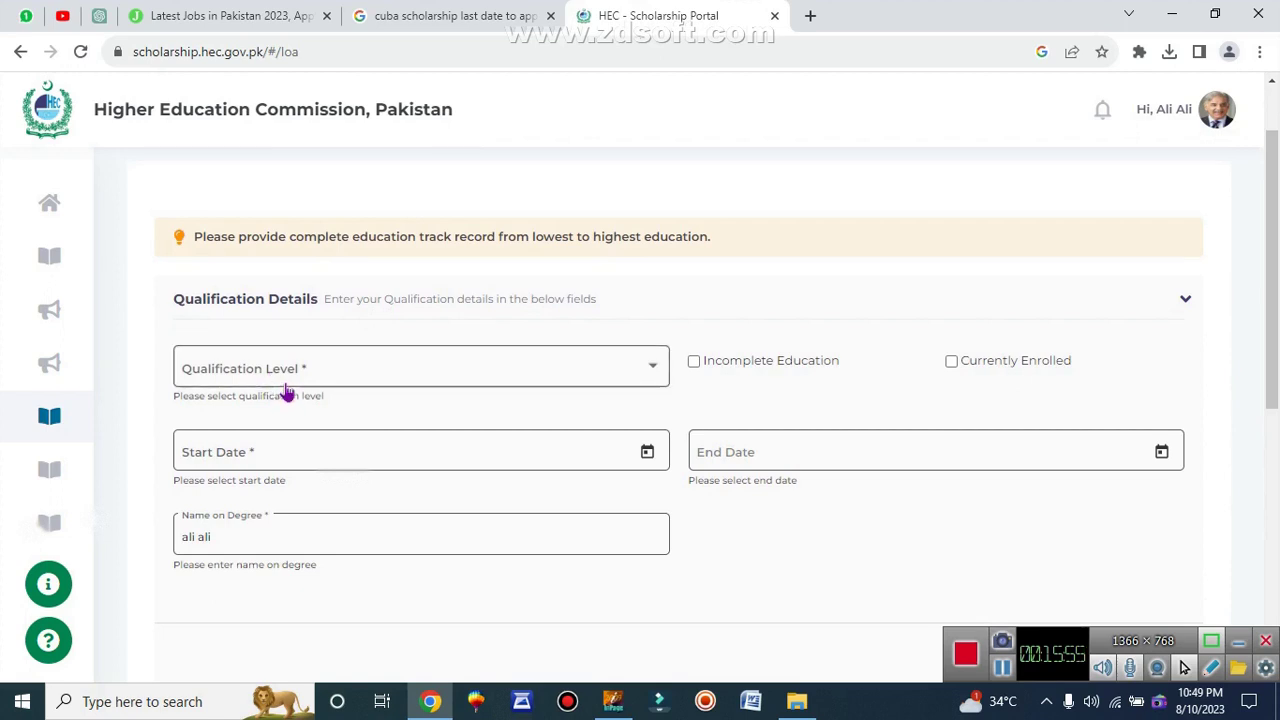
click(375, 360)
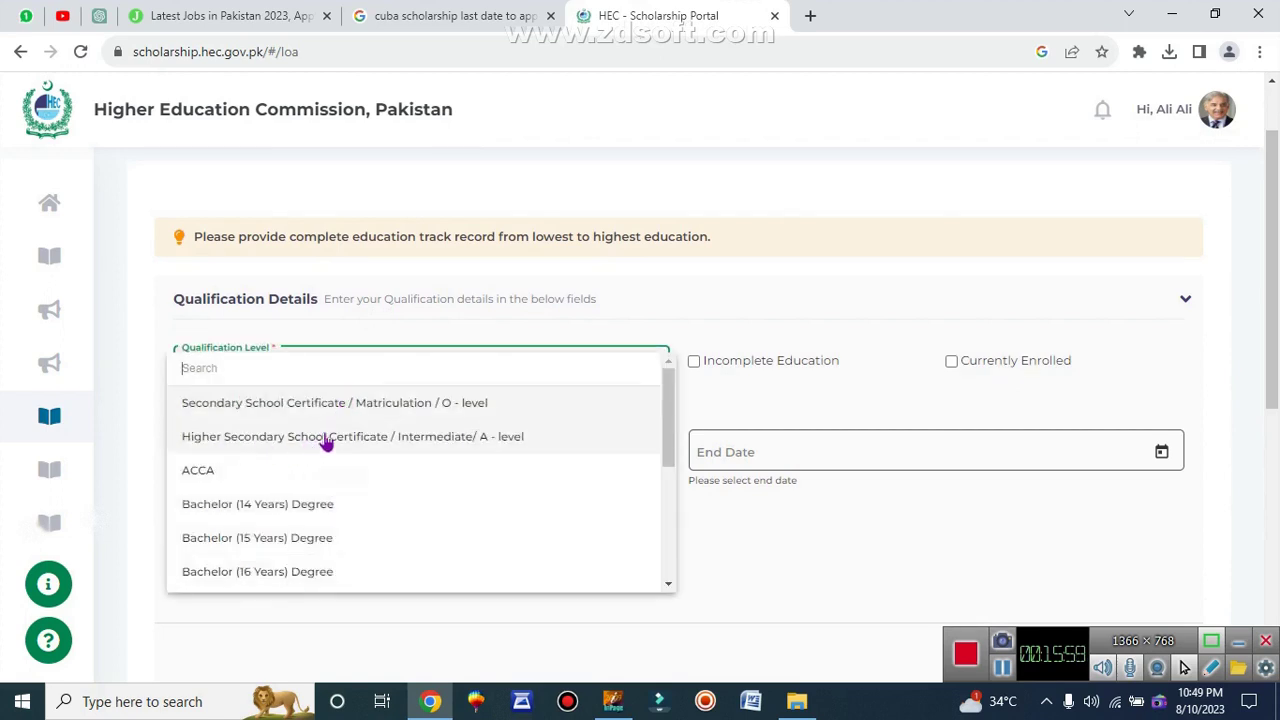
click(452, 446)
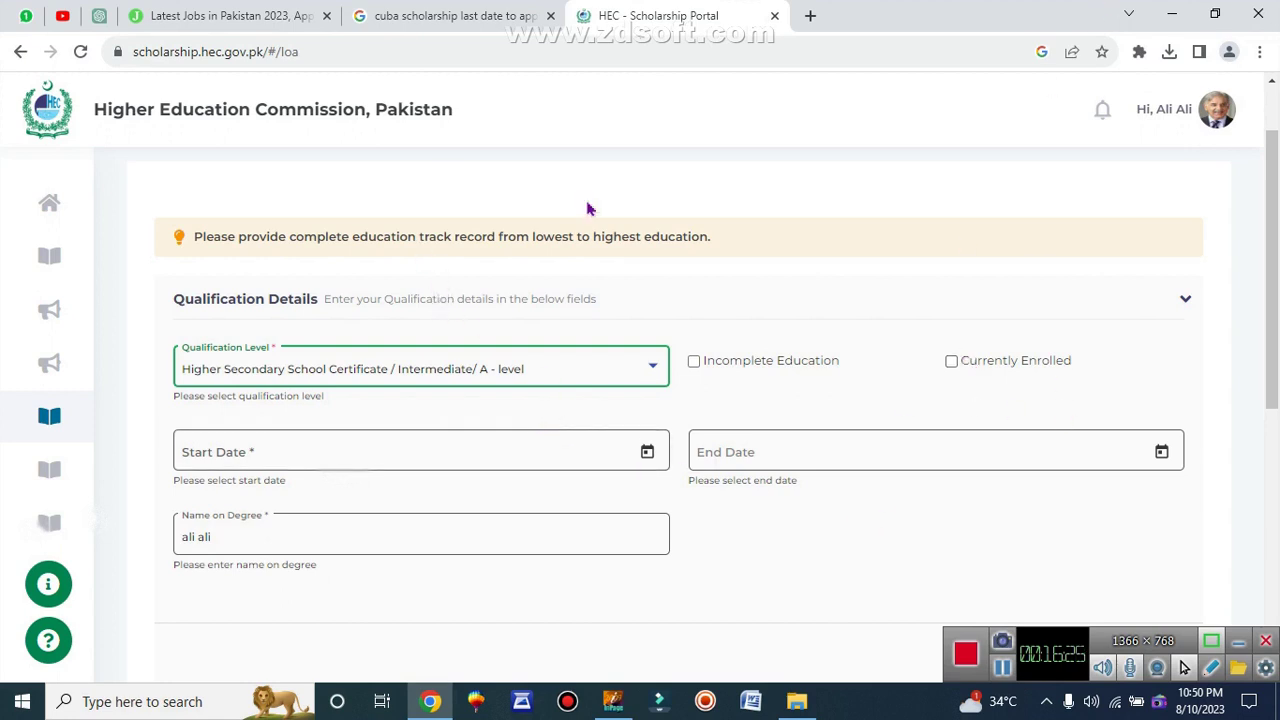
Set the start date of the intermediate qualification to 2/9/2016.
click(274, 460)
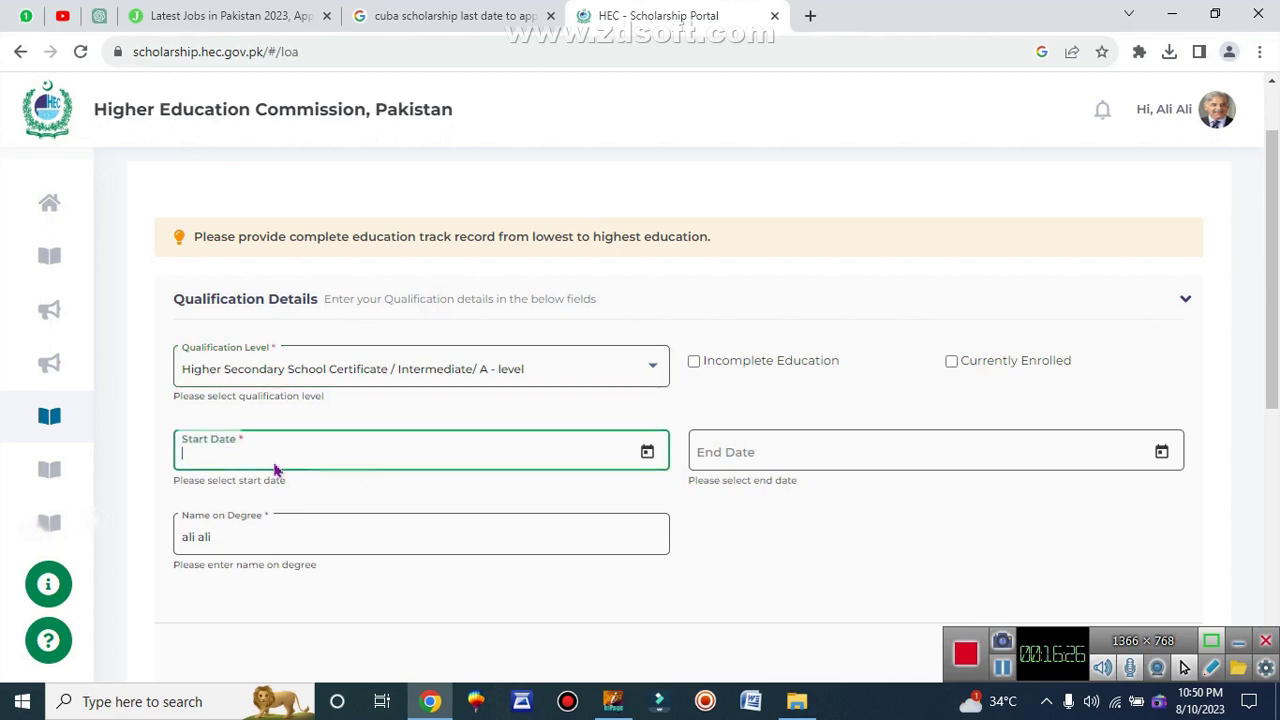
click(648, 453)
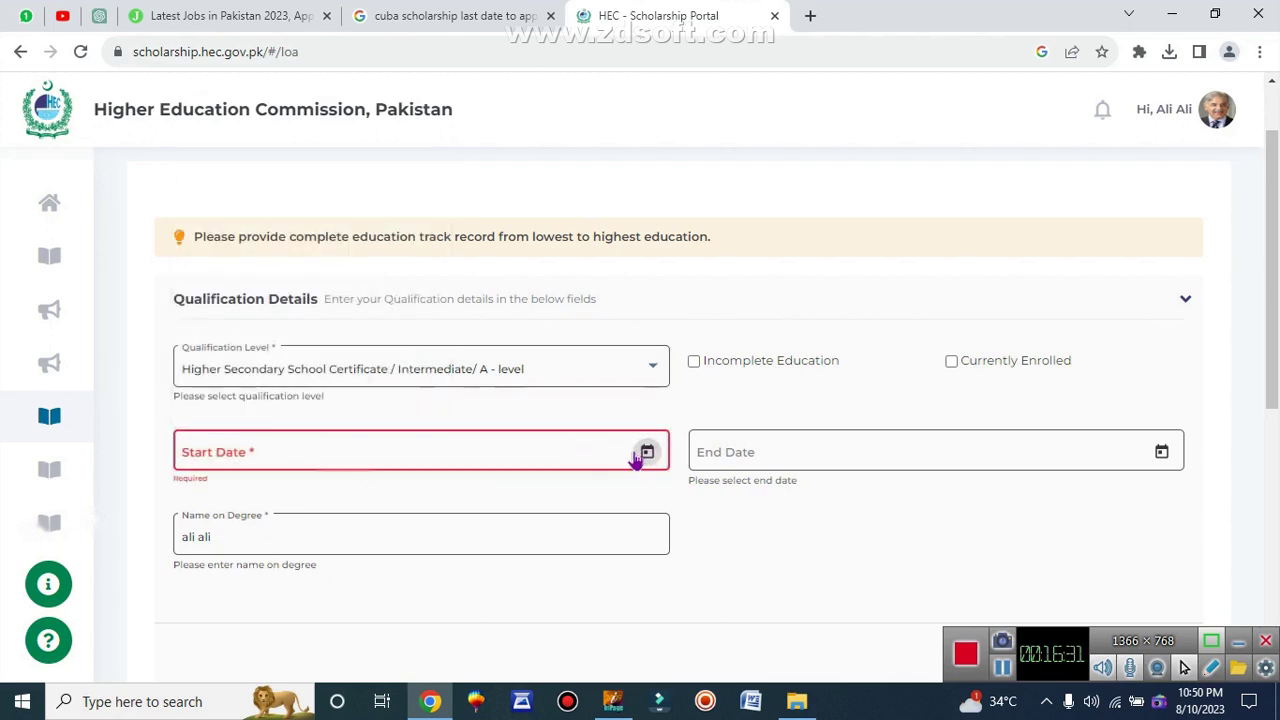
click(647, 452)
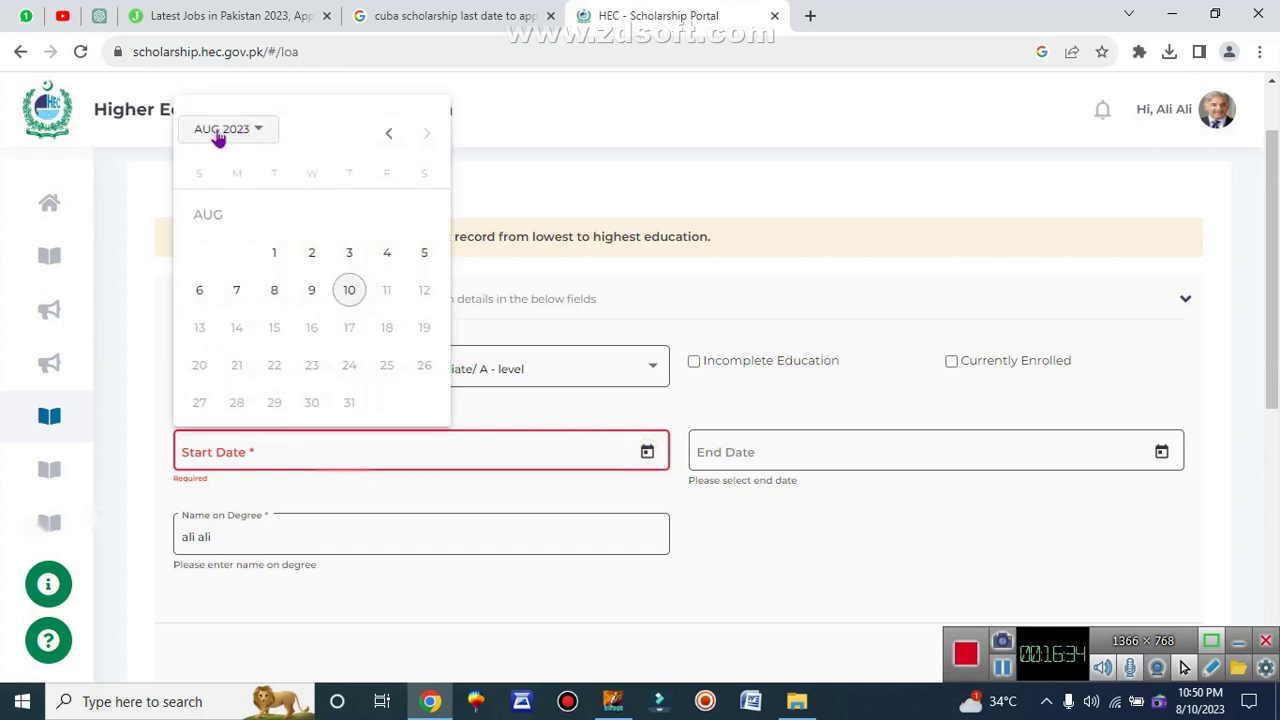
click(252, 133)
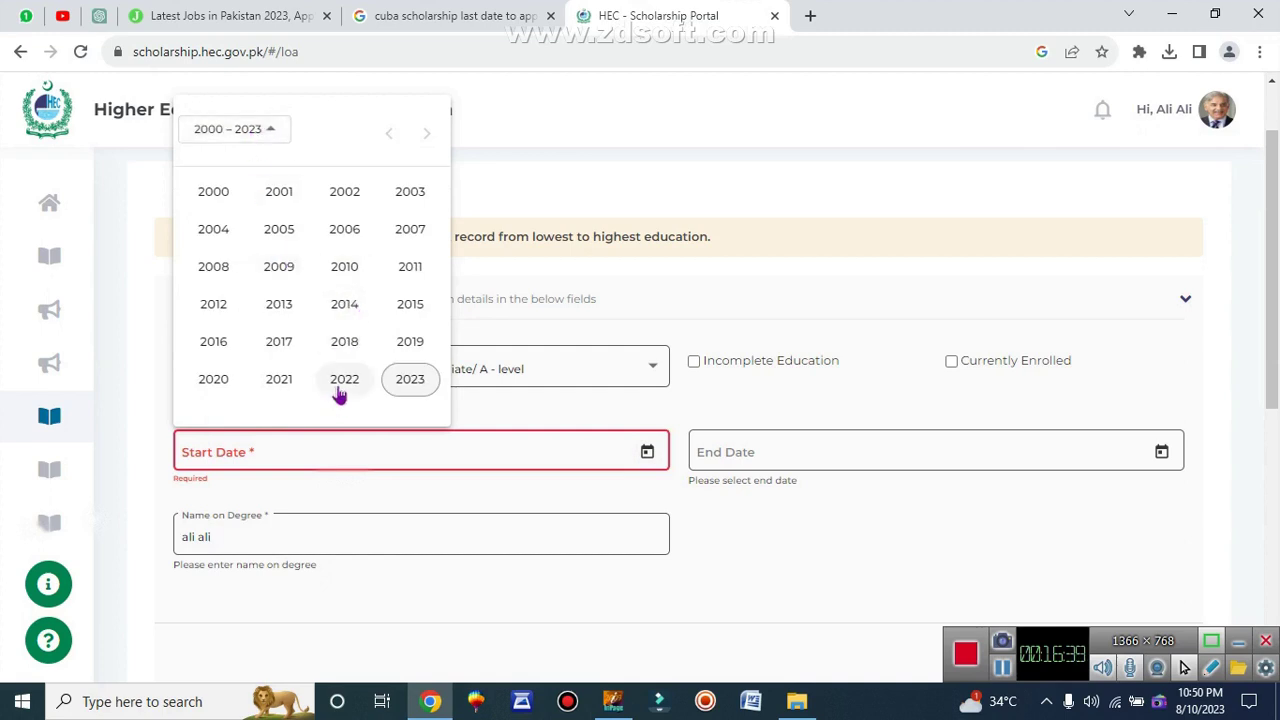
click(219, 346)
click(288, 233)
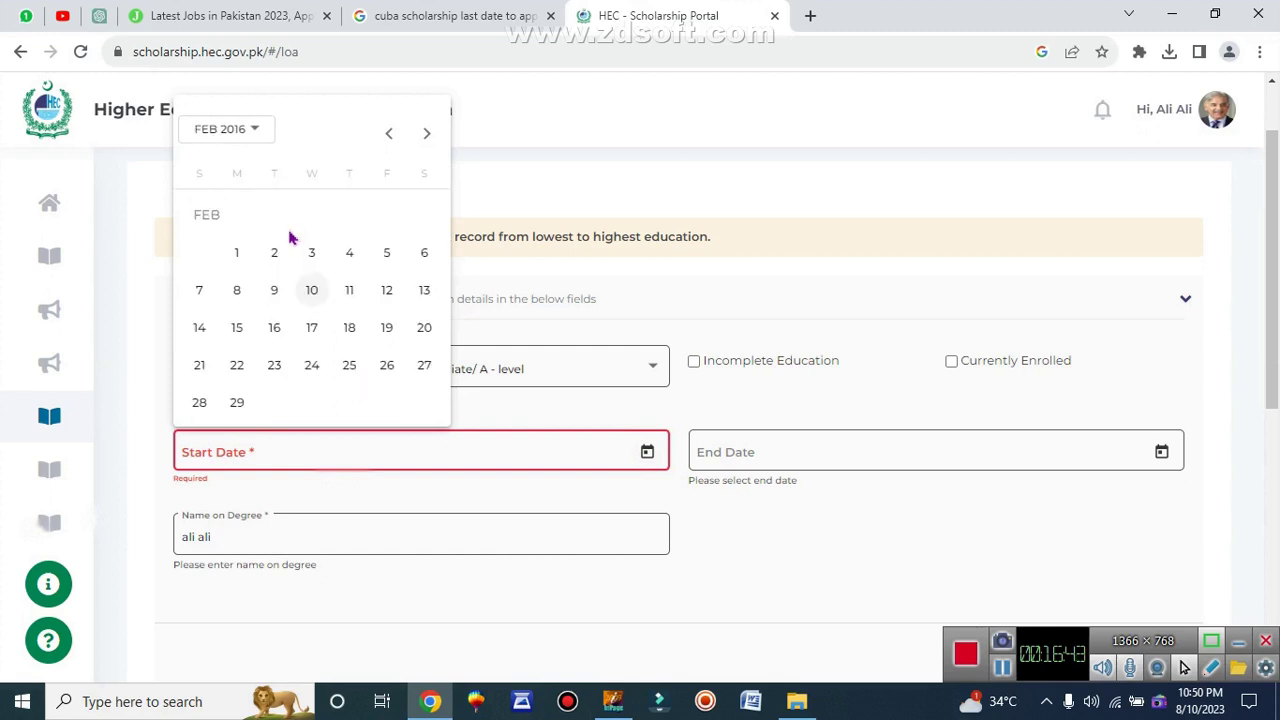
click(274, 289)
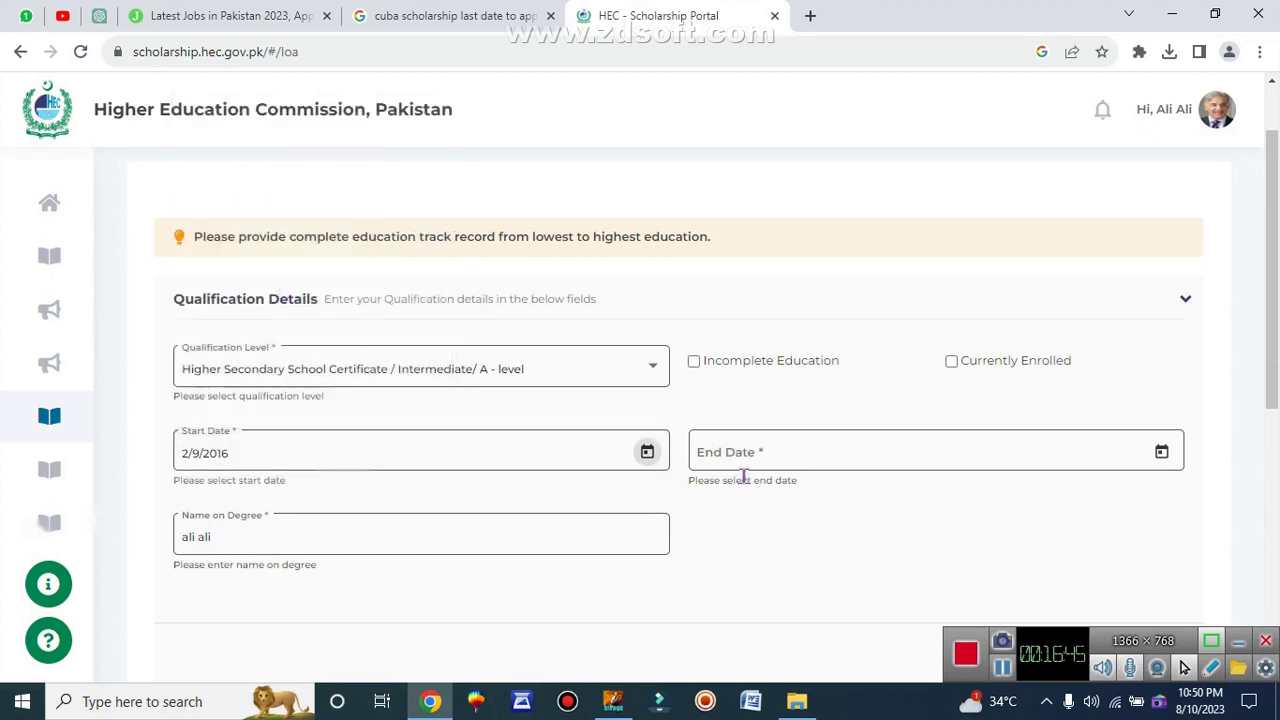
Set the end date of the intermediate qualification to 3/14/2018.
click(1165, 456)
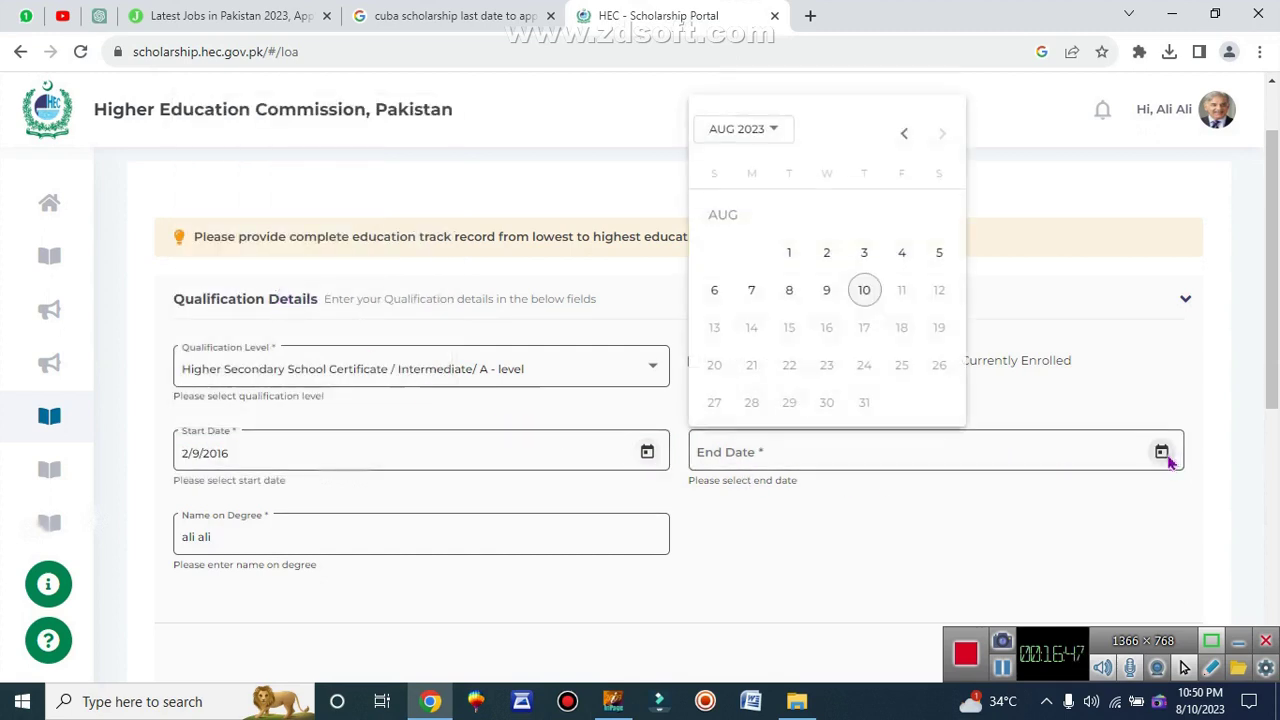
click(765, 133)
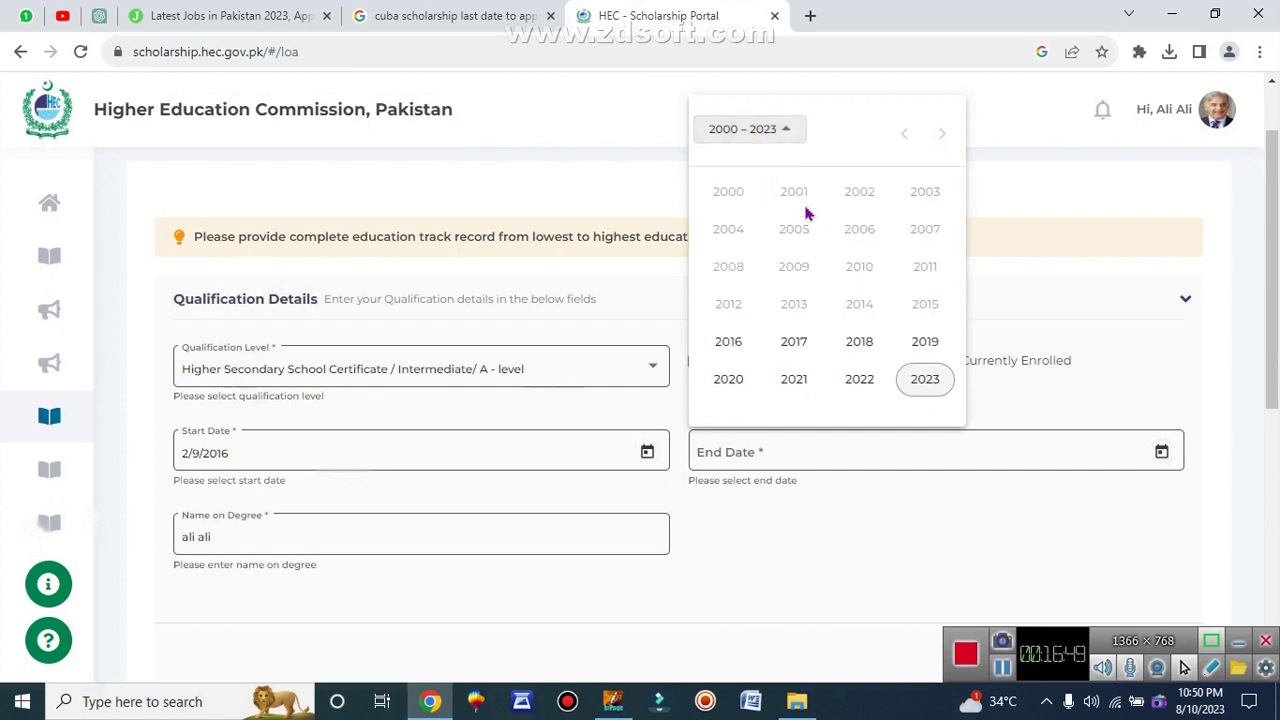
click(852, 350)
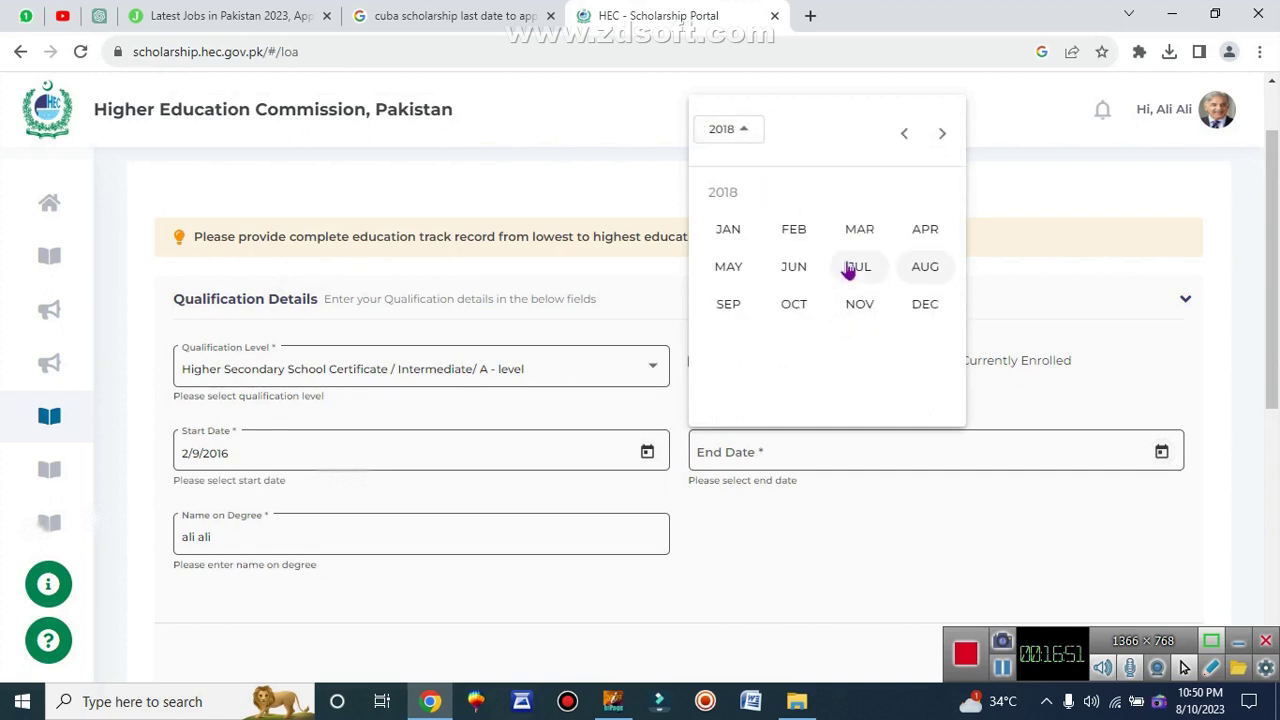
click(859, 233)
click(826, 292)
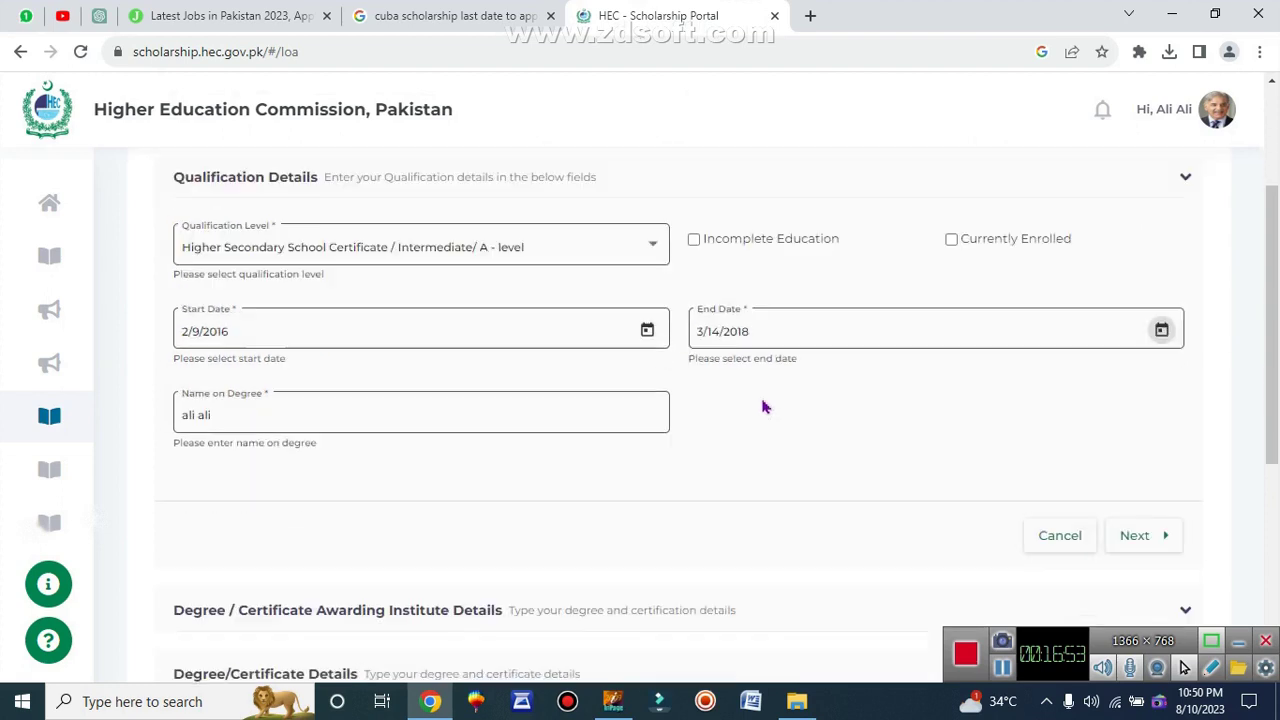
Replace the name on degree with "fsc pre medical" and continue to the Degree / Certificate Awarding Institute Details.
scroll(765, 404, down, 2)
double_click(182, 258)
text(fsc pre medical)
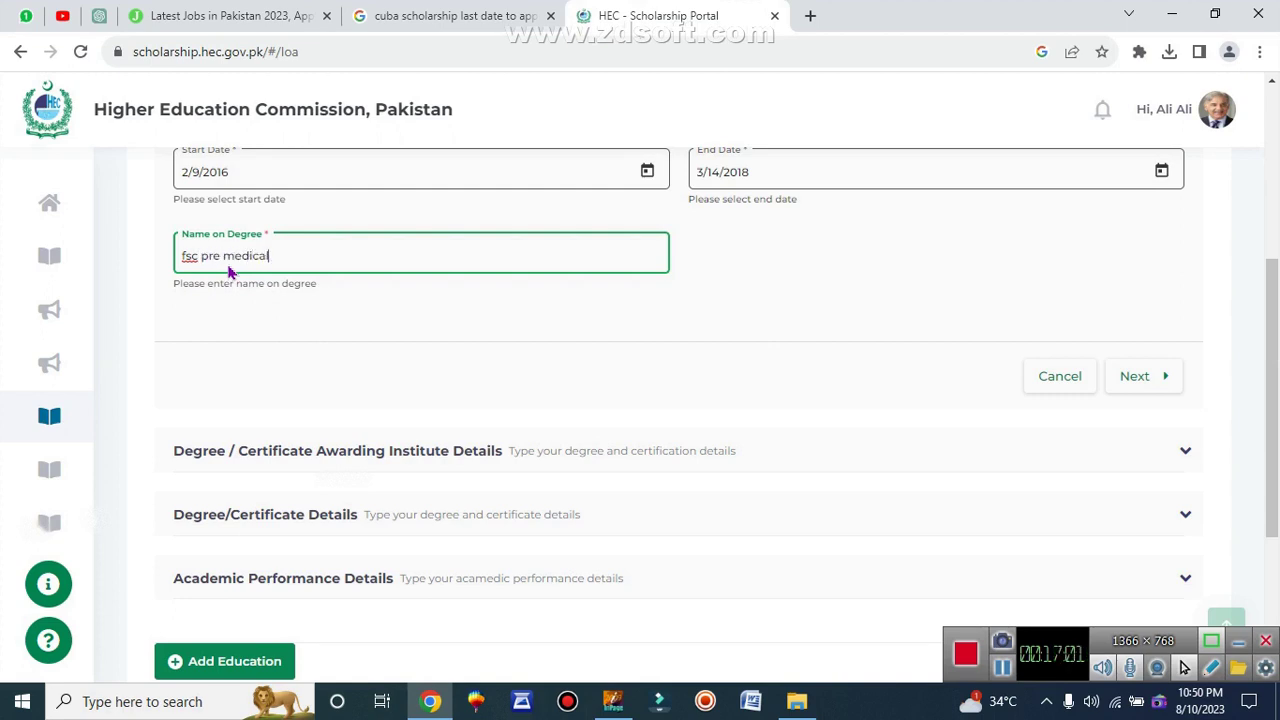
click(1140, 380)
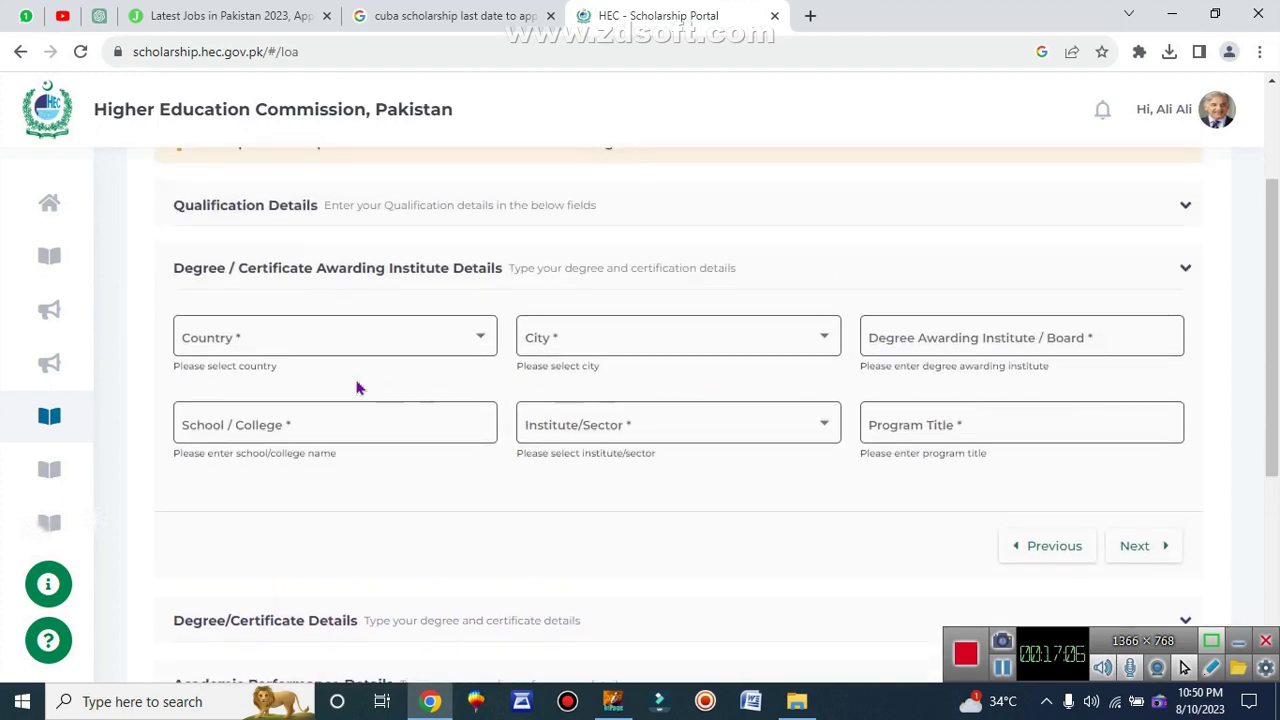
Set the awarding institute's country to Pakistan and its city to Alipur.
click(277, 340)
text(paki)
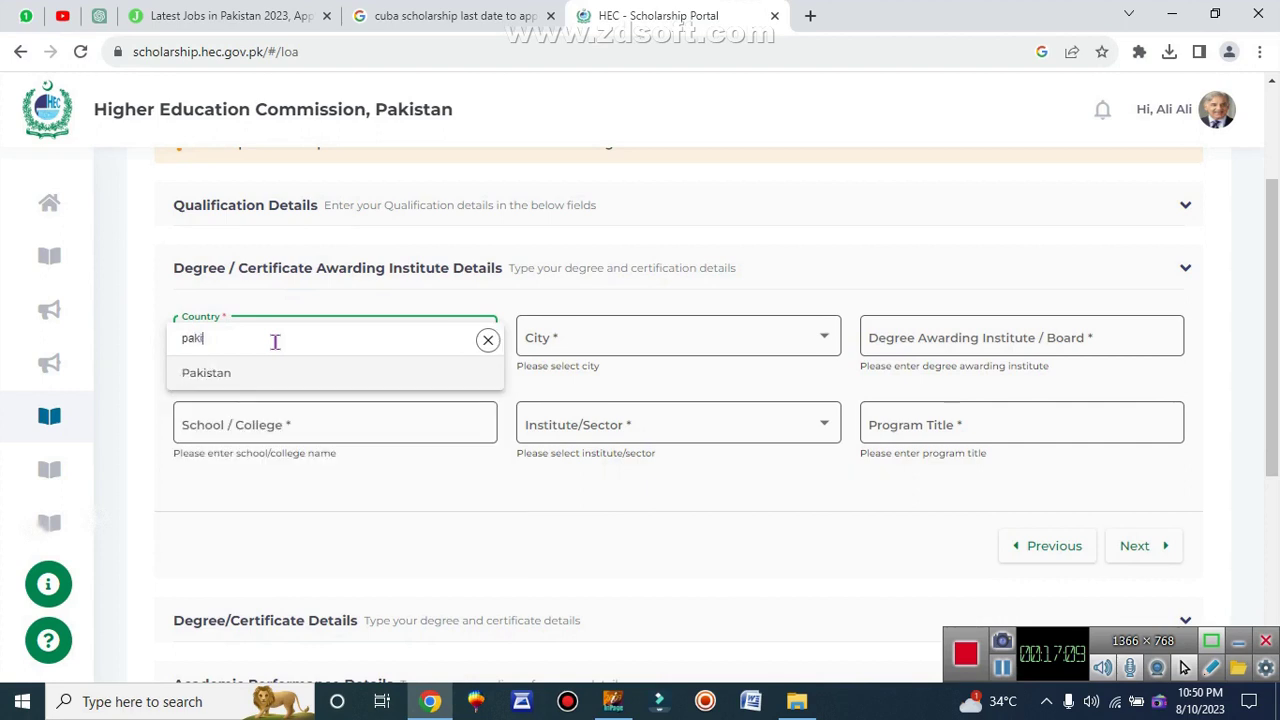
click(258, 372)
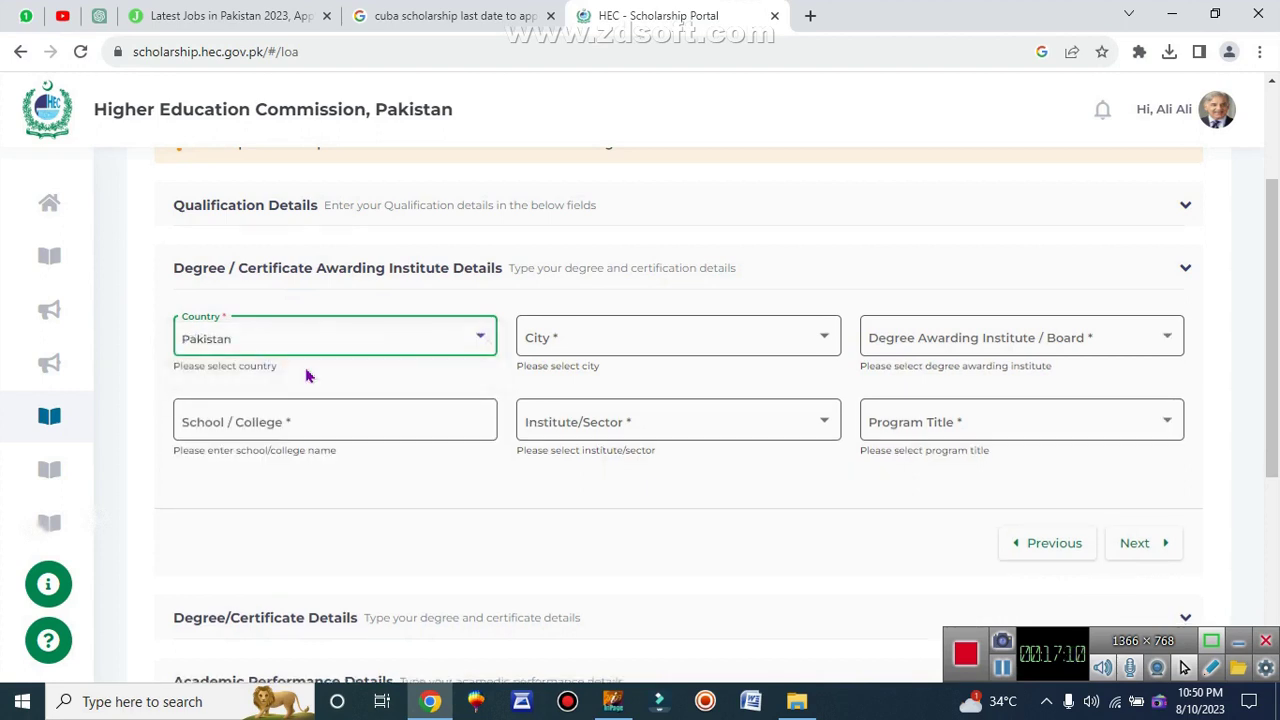
click(549, 338)
text(alip)
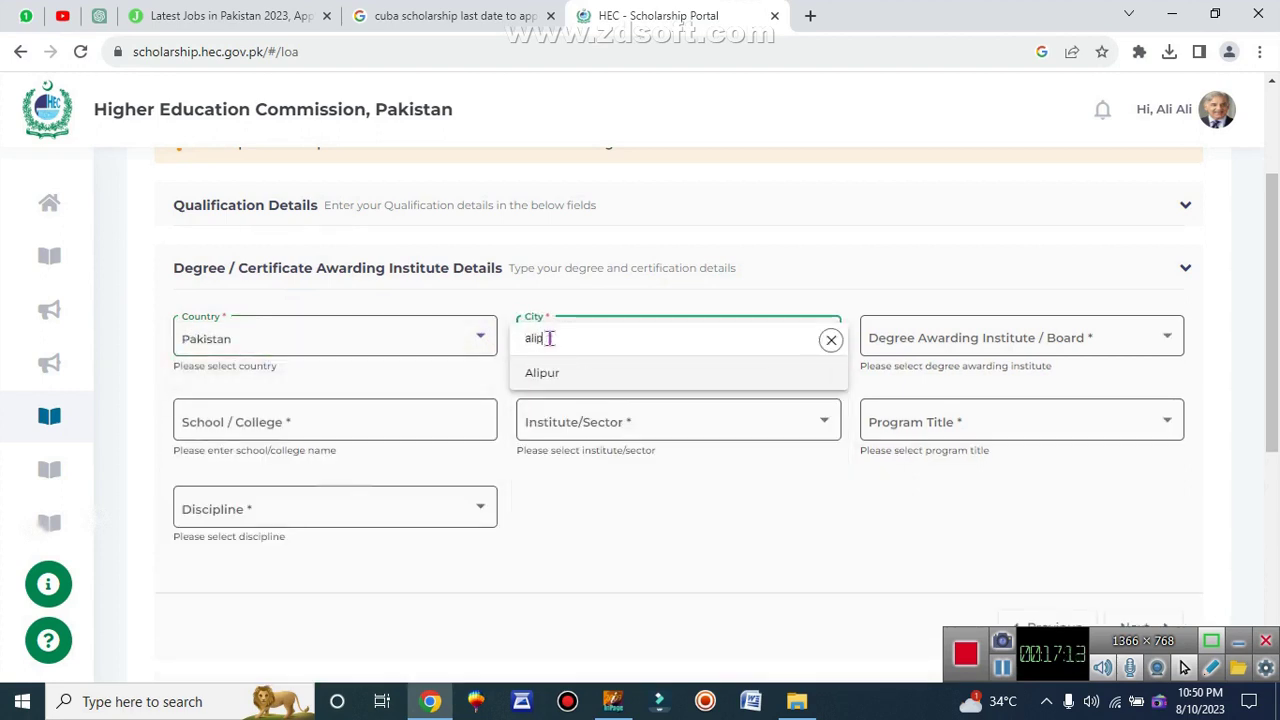
click(571, 370)
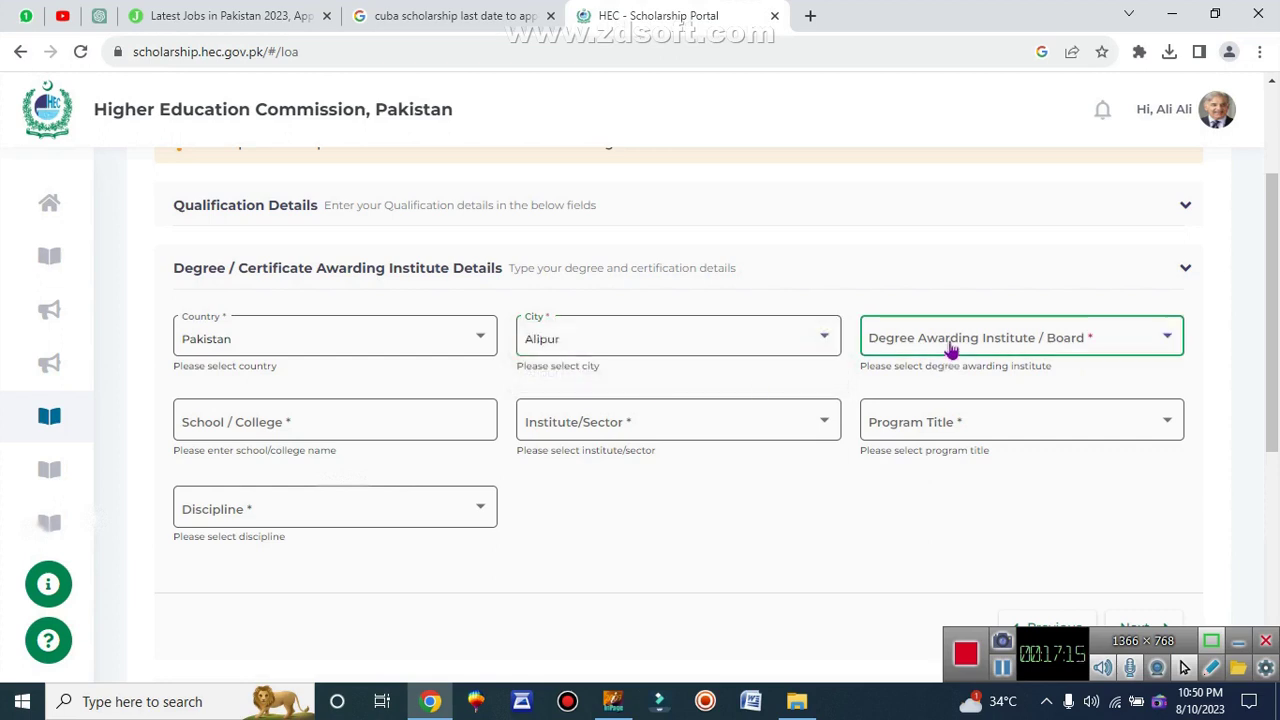
Choose BISE D.G.Khan as the degree awarding board and enter "alipur" as the school/college name.
click(950, 341)
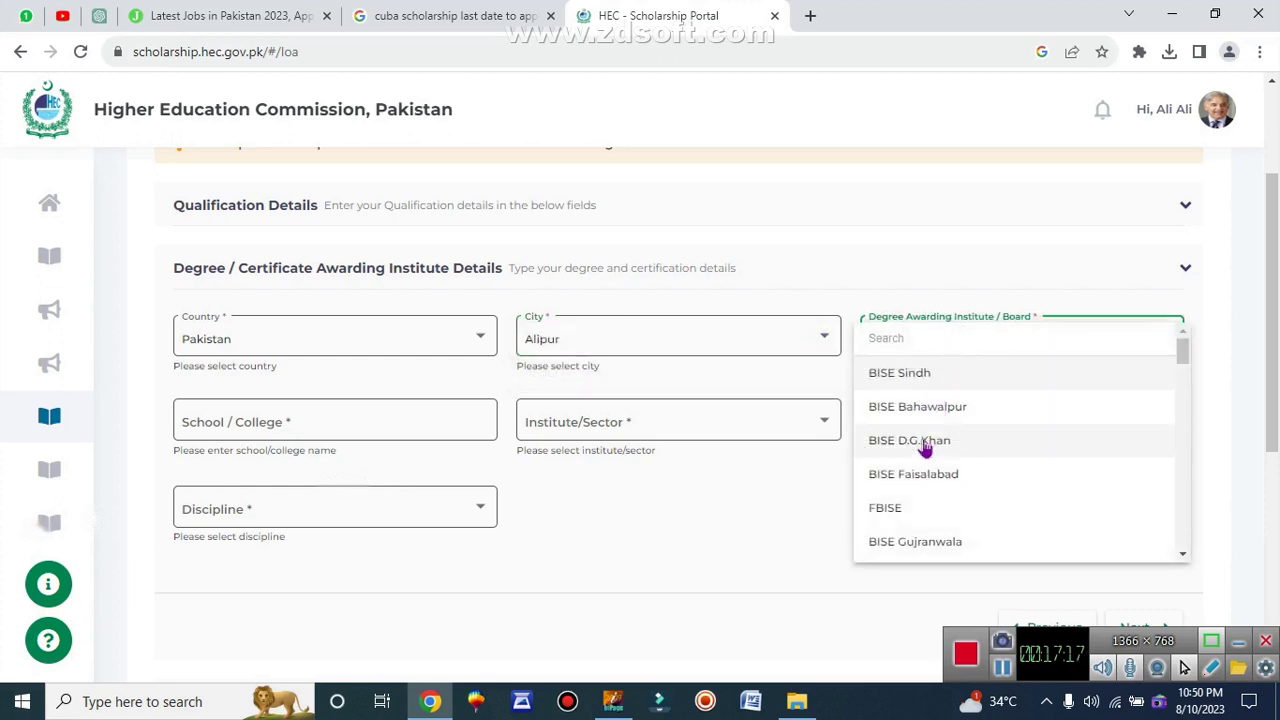
scroll(917, 420, down, 5)
scroll(920, 451, up, 5)
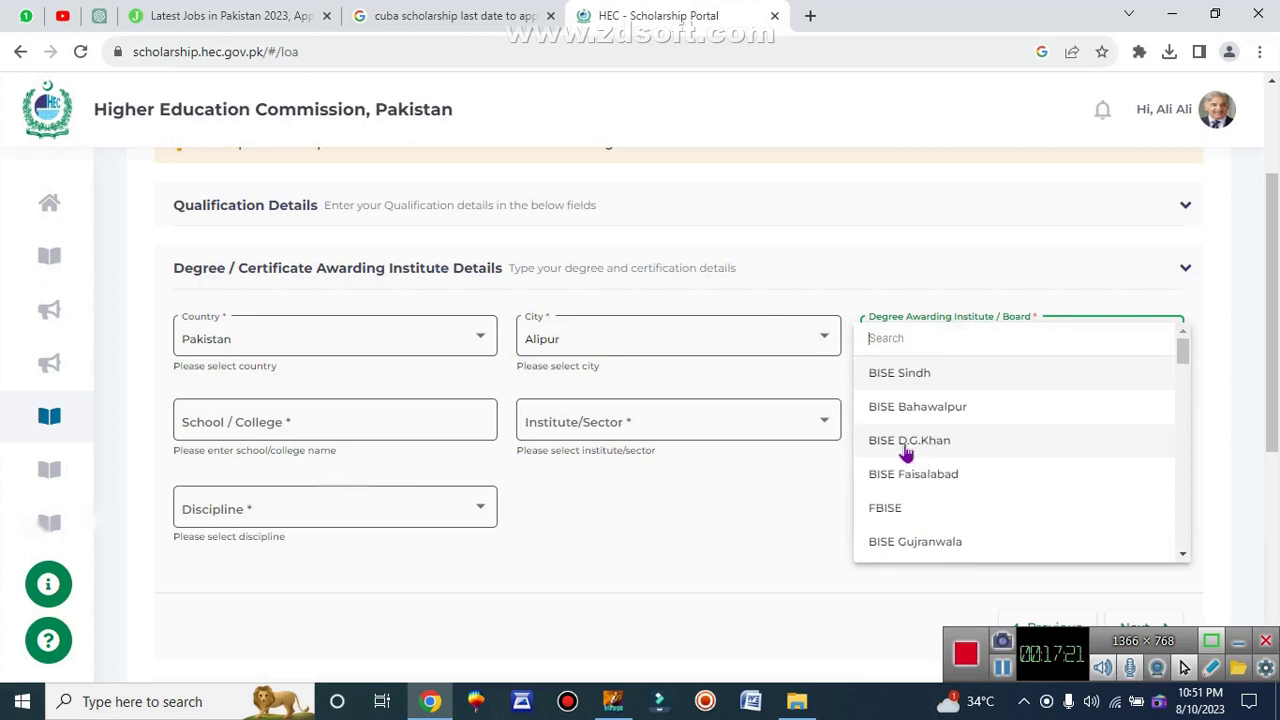
click(905, 450)
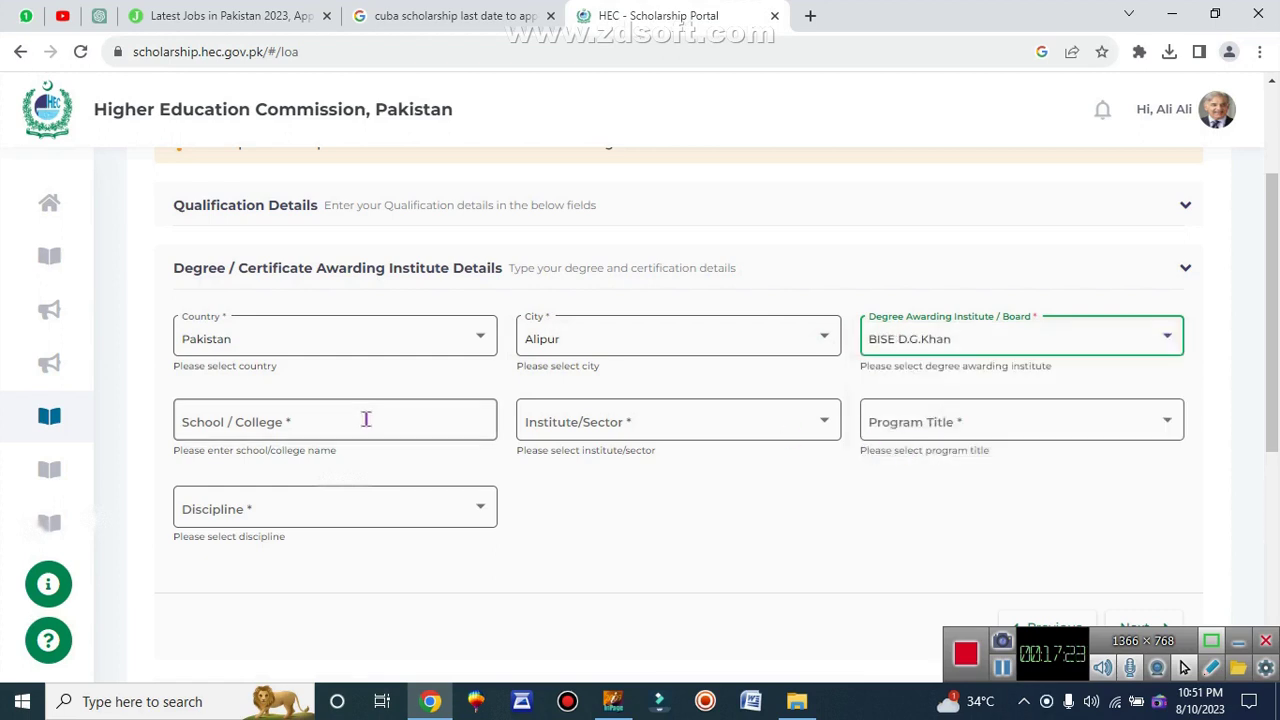
triple_click(190, 450)
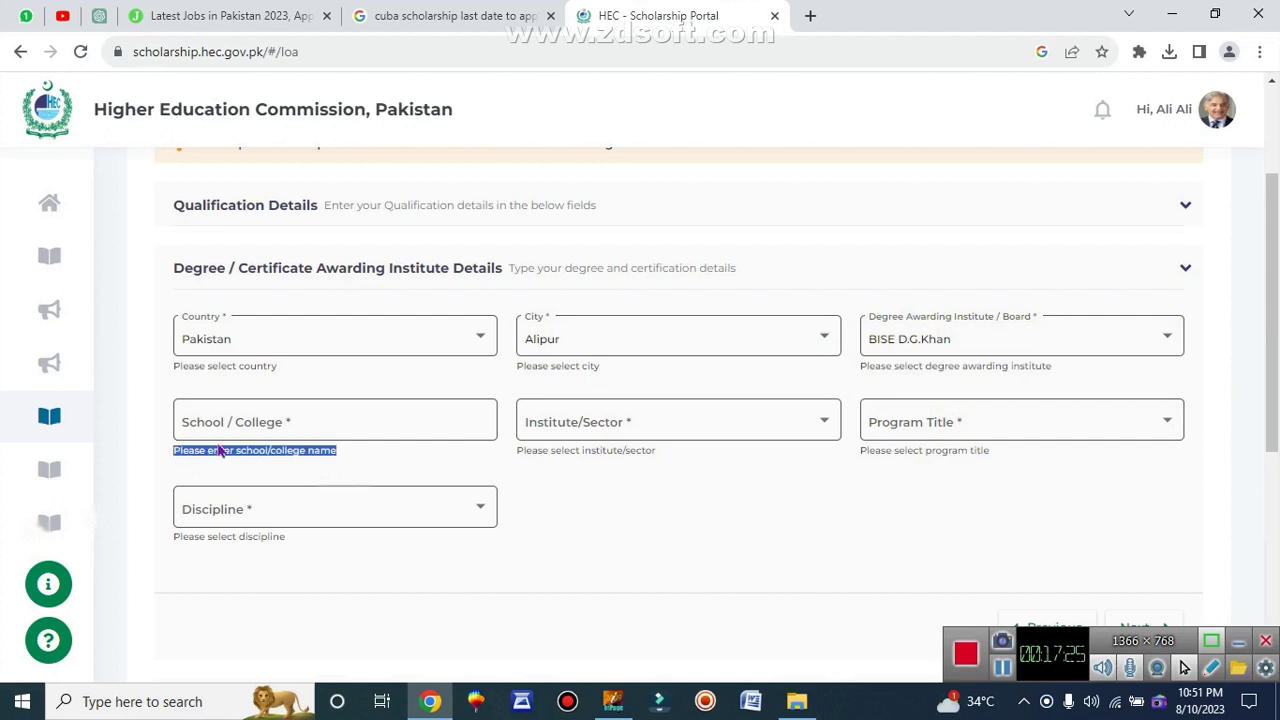
click(236, 424)
text(alipur)
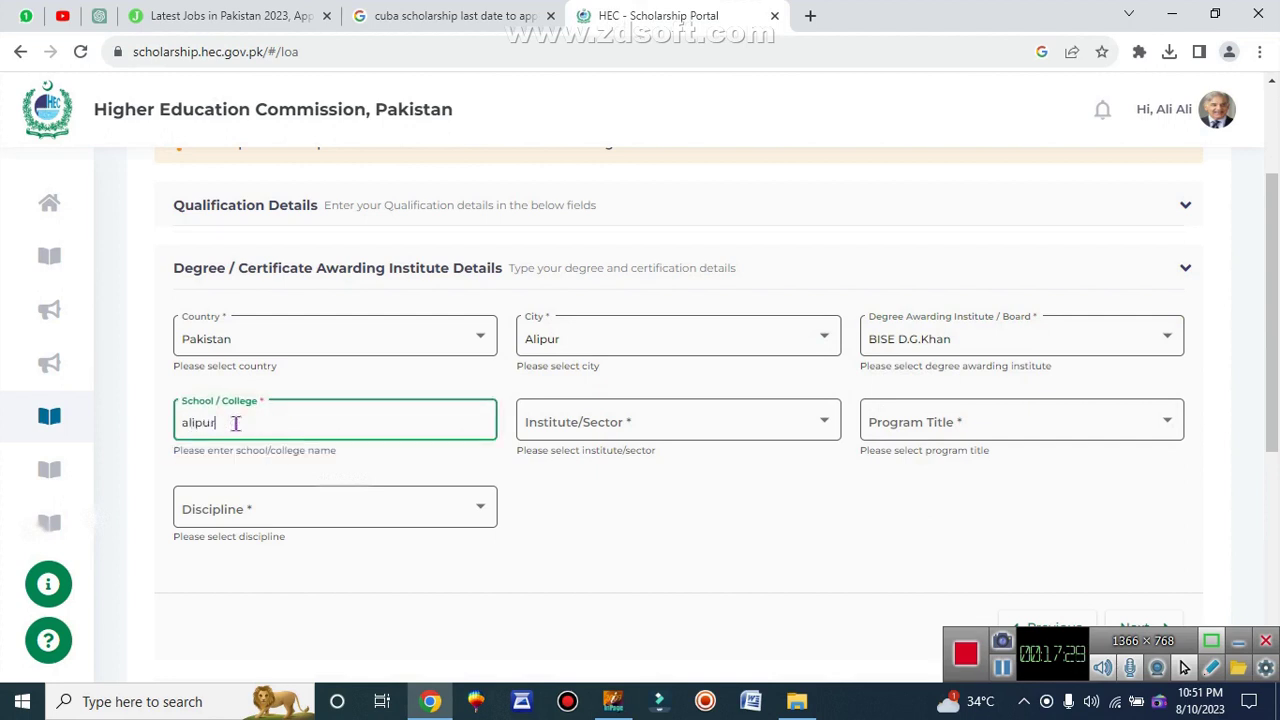
Set the intermediate qualification's institute sector to Private Sector and its program title to Intermediate.
click(627, 428)
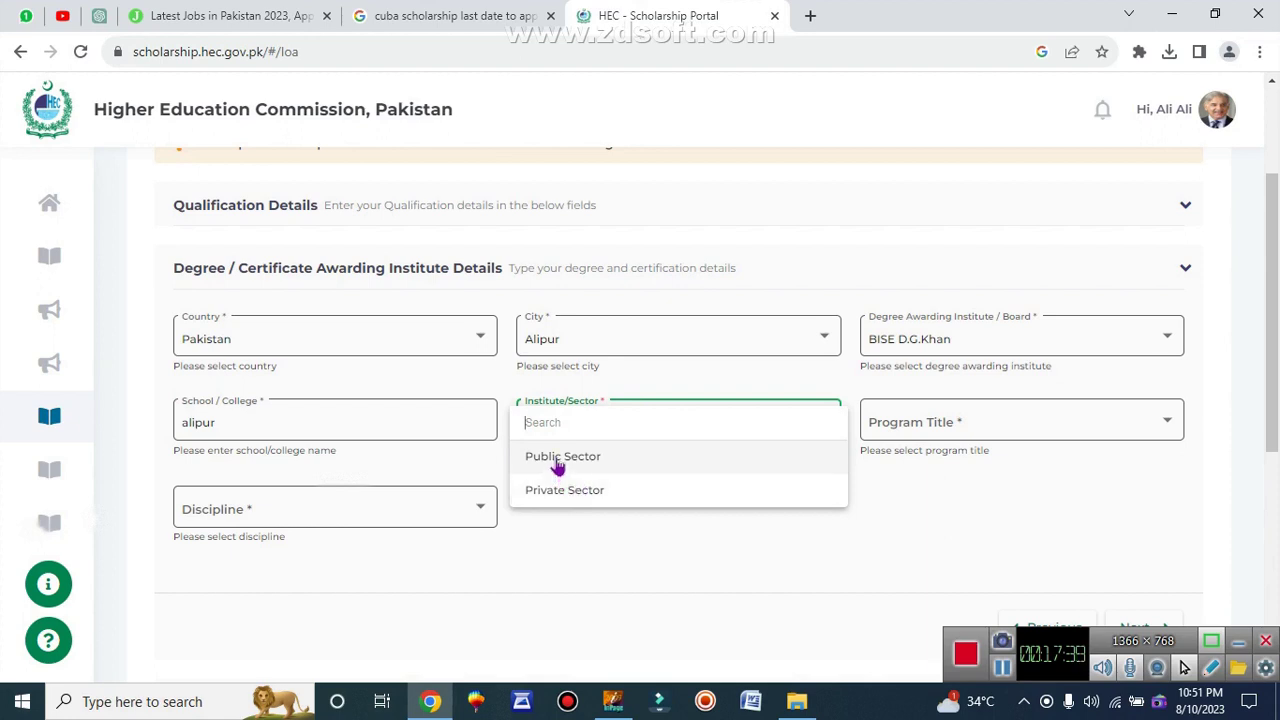
click(567, 490)
click(886, 424)
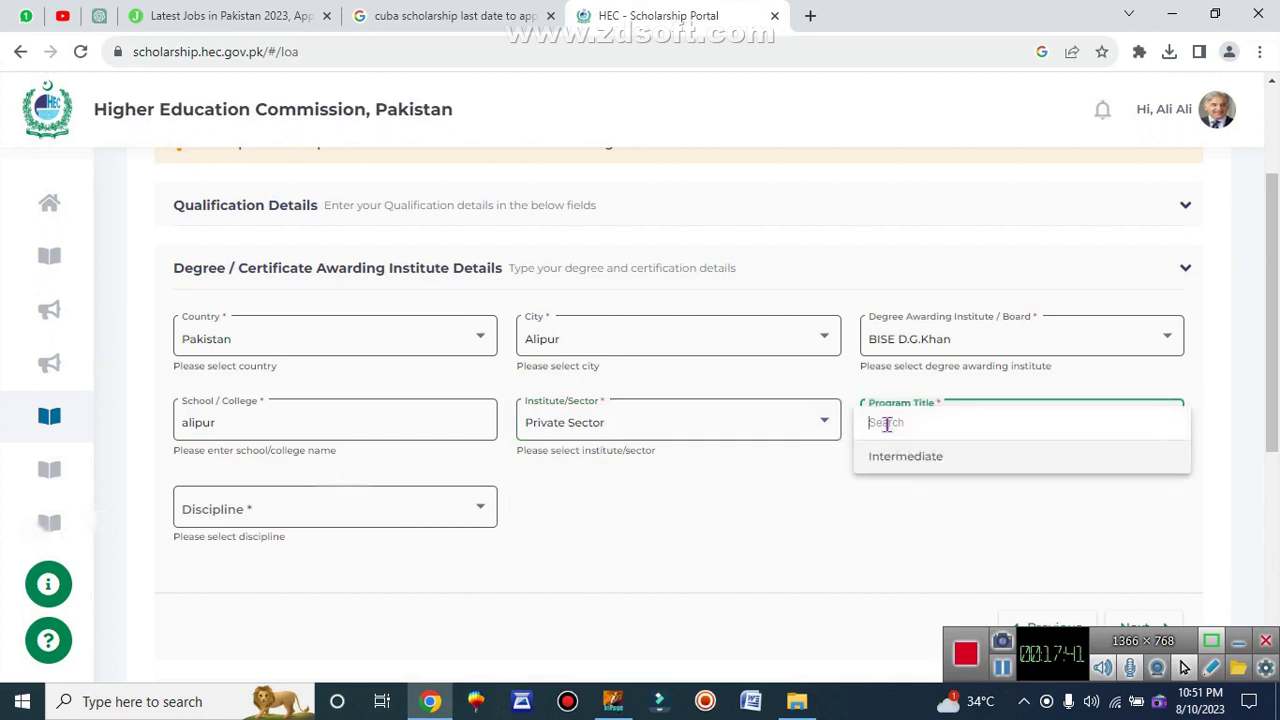
click(897, 460)
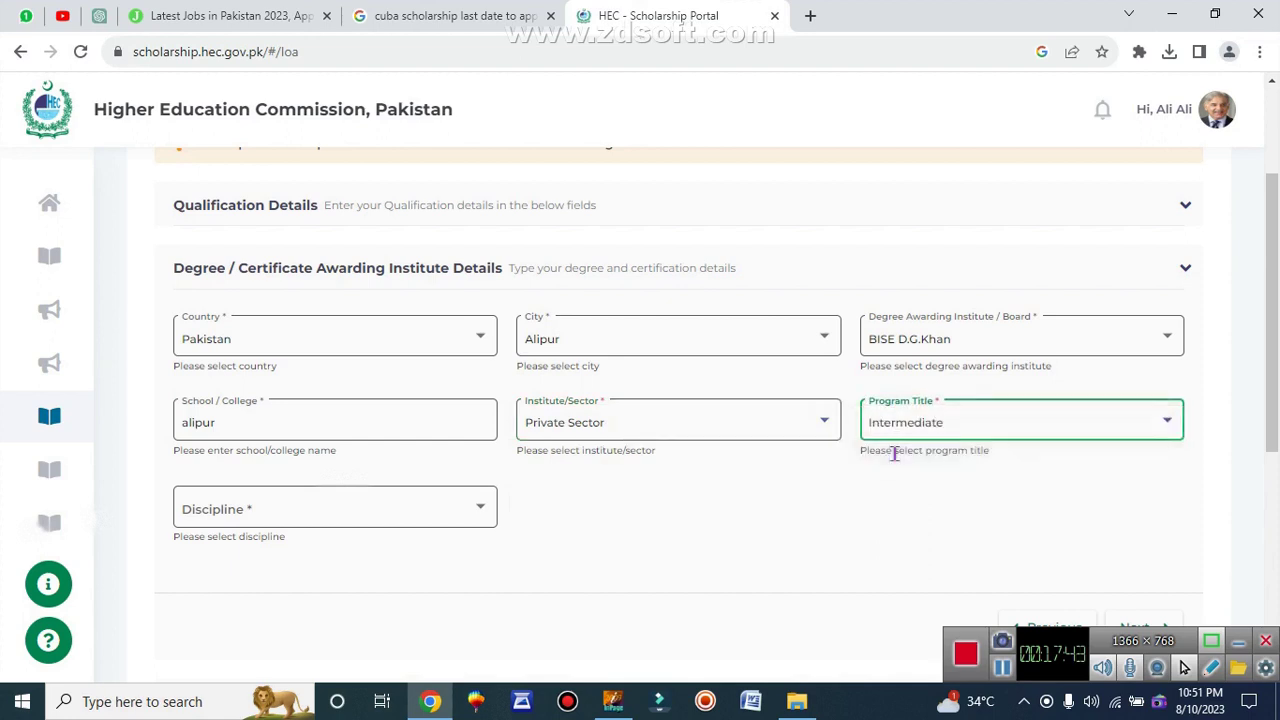
Choose Science (Pre-medical) as the discipline and continue to the Degree/Certificate Details.
click(215, 518)
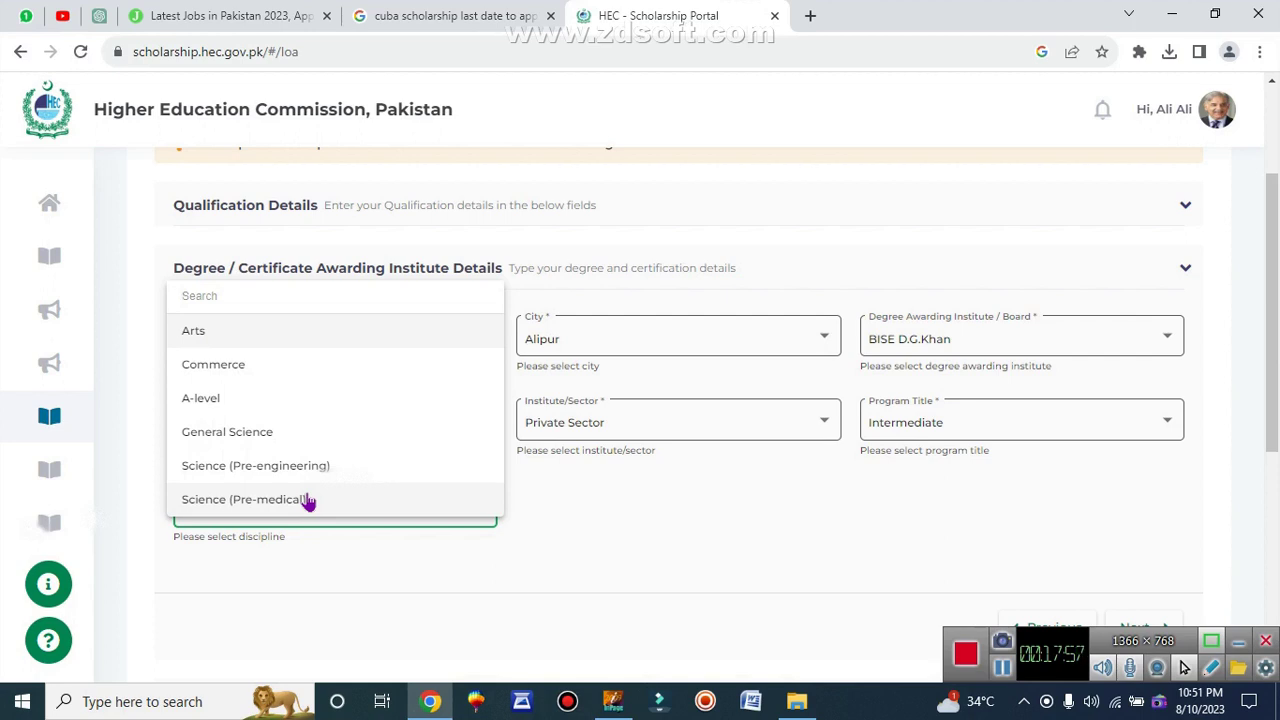
click(244, 508)
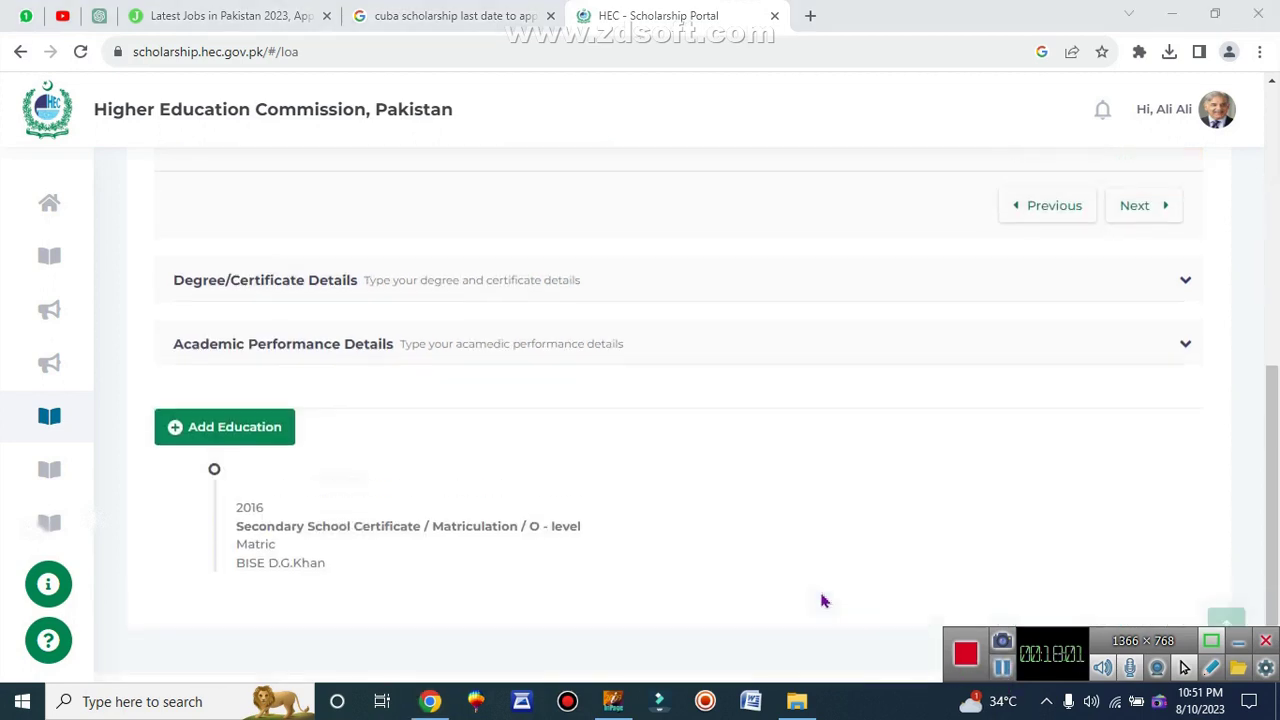
scroll(1068, 534, up, 1)
scroll(1157, 457, down, 2)
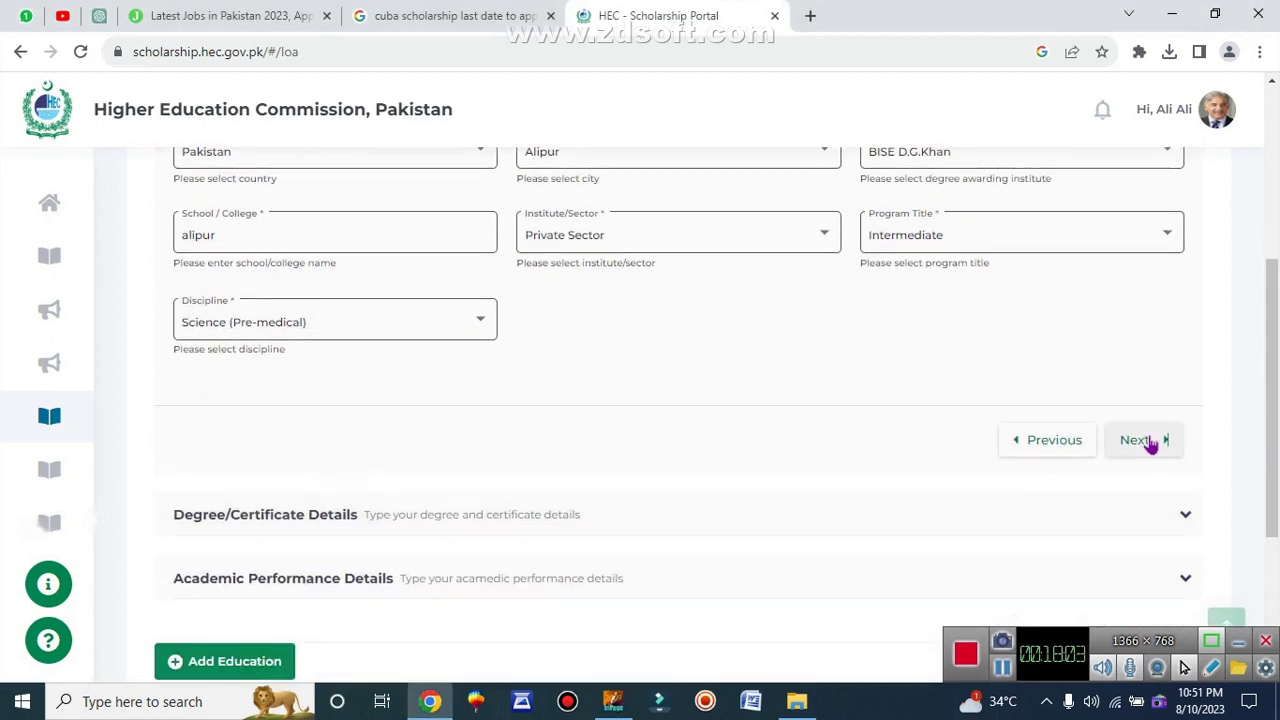
click(1150, 443)
Enter the registration/roll number for the intermediate certificate and continue to the Academic Performance Details.
click(280, 213)
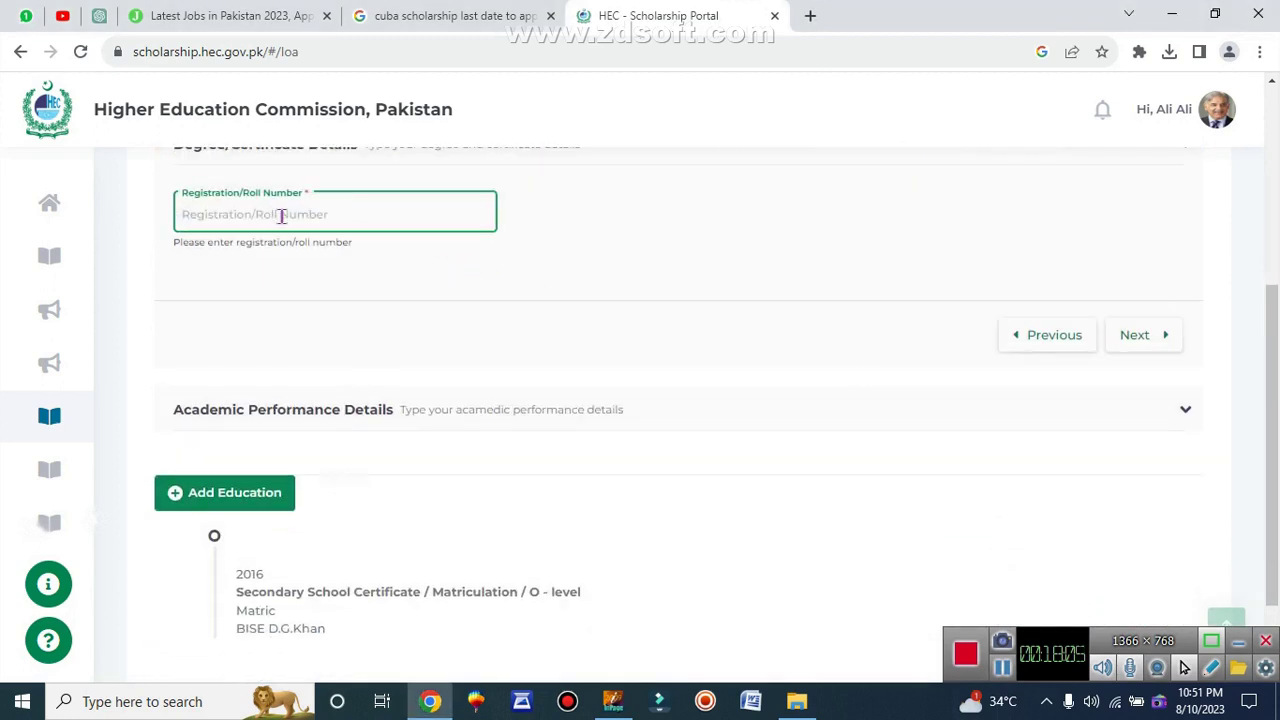
text(222222)
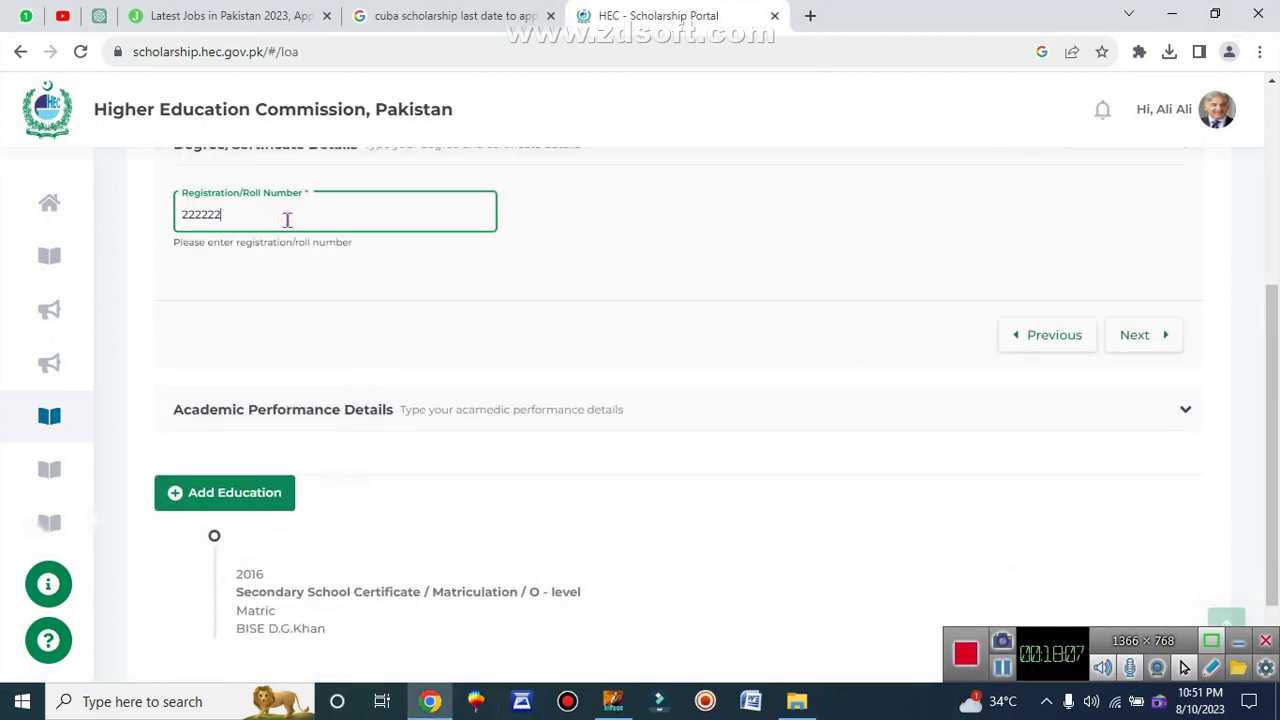
click(1137, 342)
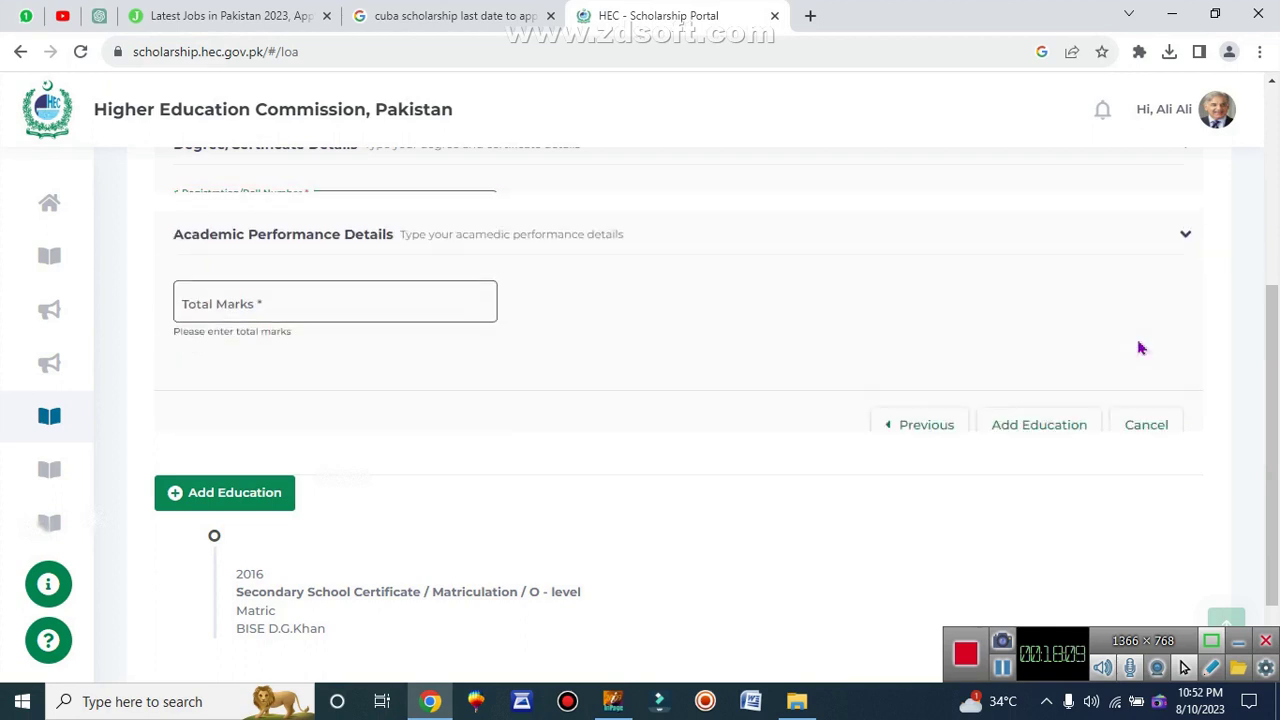
Enter 1100 total marks and 1080 obtained marks, and add the intermediate qualification to the education record.
click(237, 280)
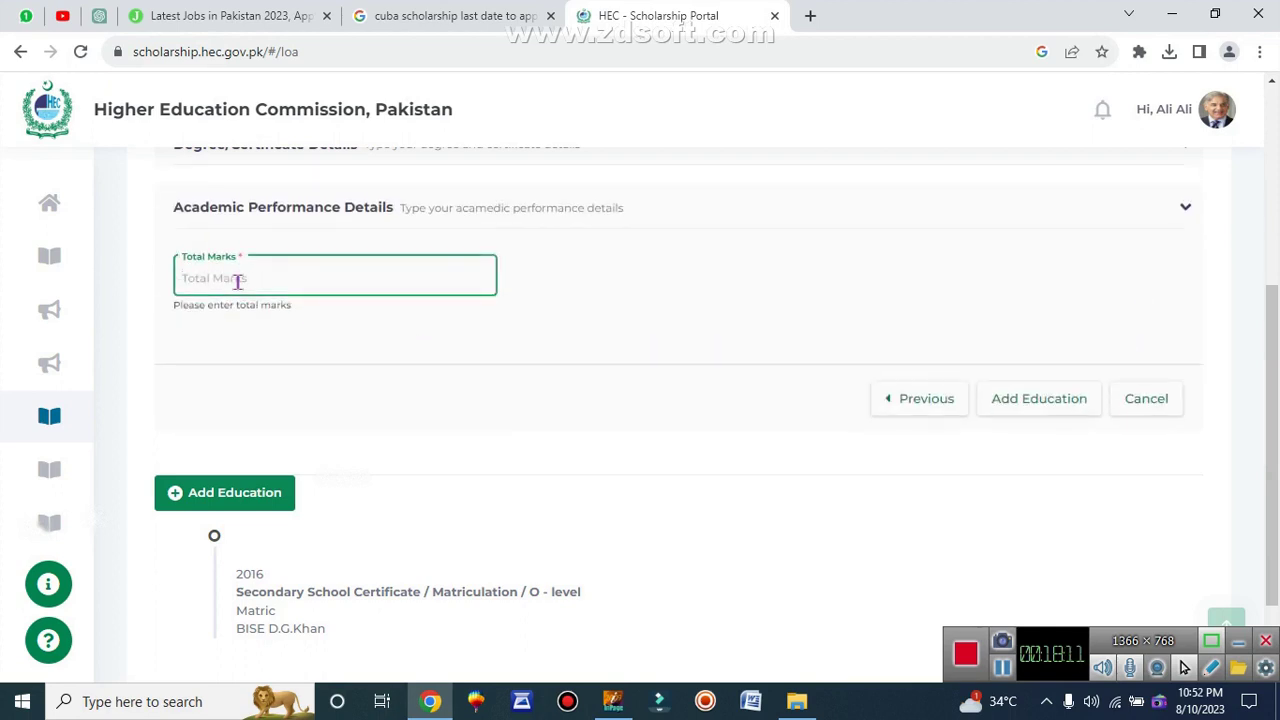
text(1100)
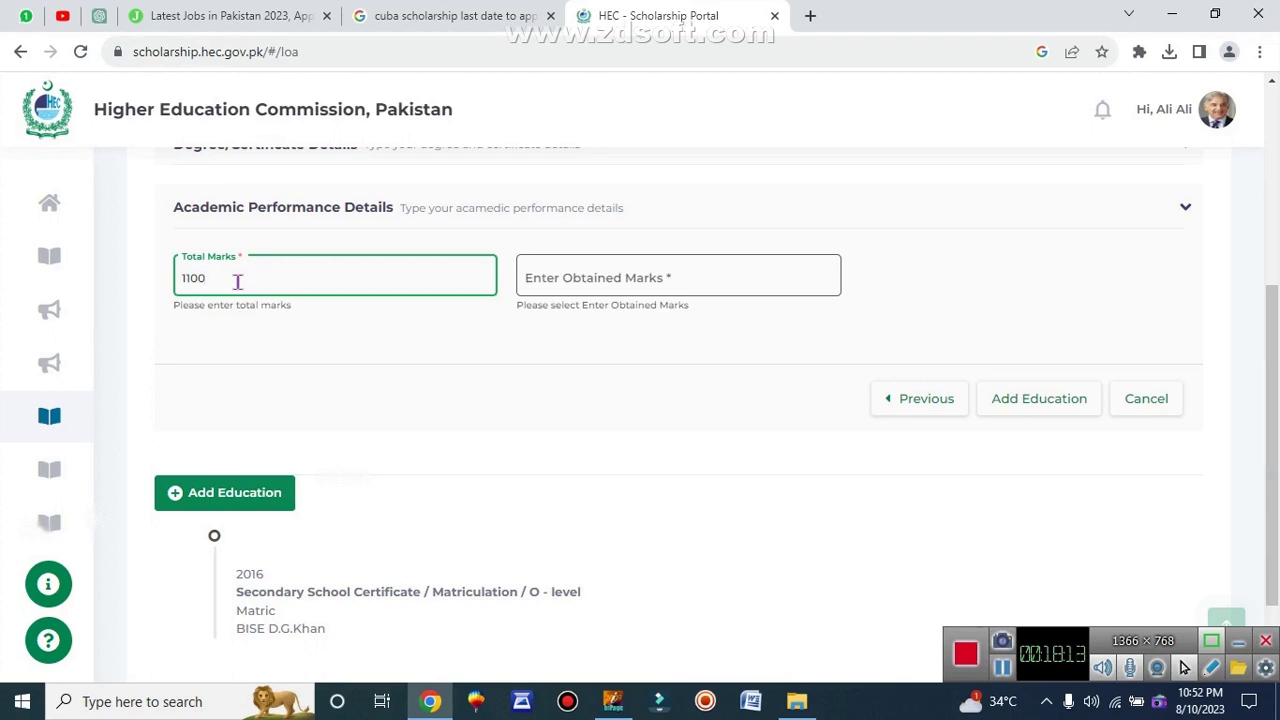
click(586, 277)
text(1080)
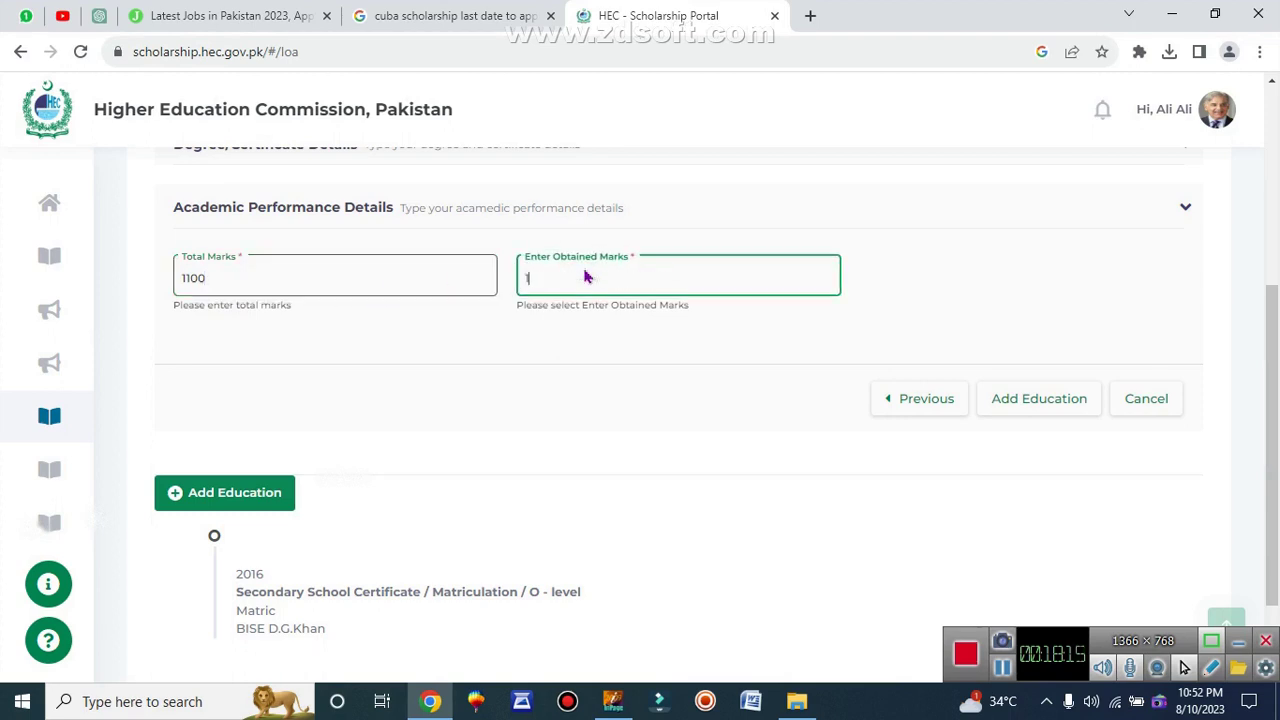
click(1062, 408)
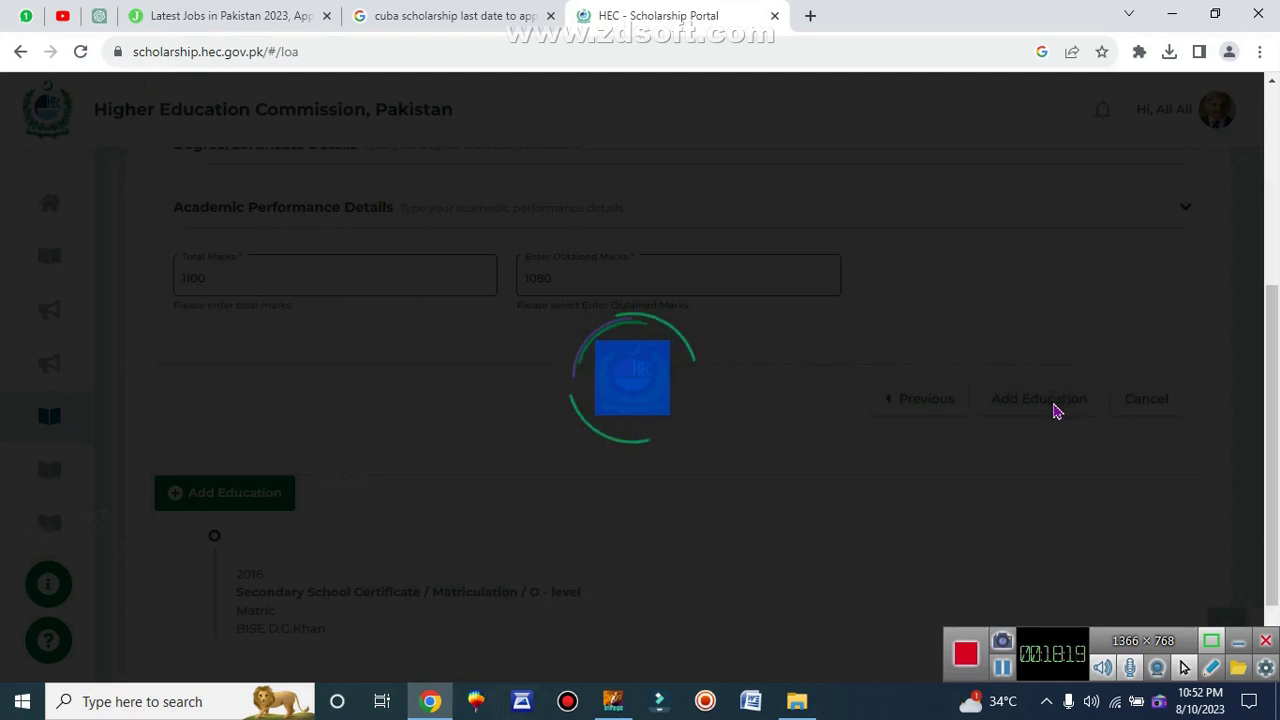
Review the matriculation and intermediate entries and proceed to the Employment Details section.
scroll(443, 517, down, 3)
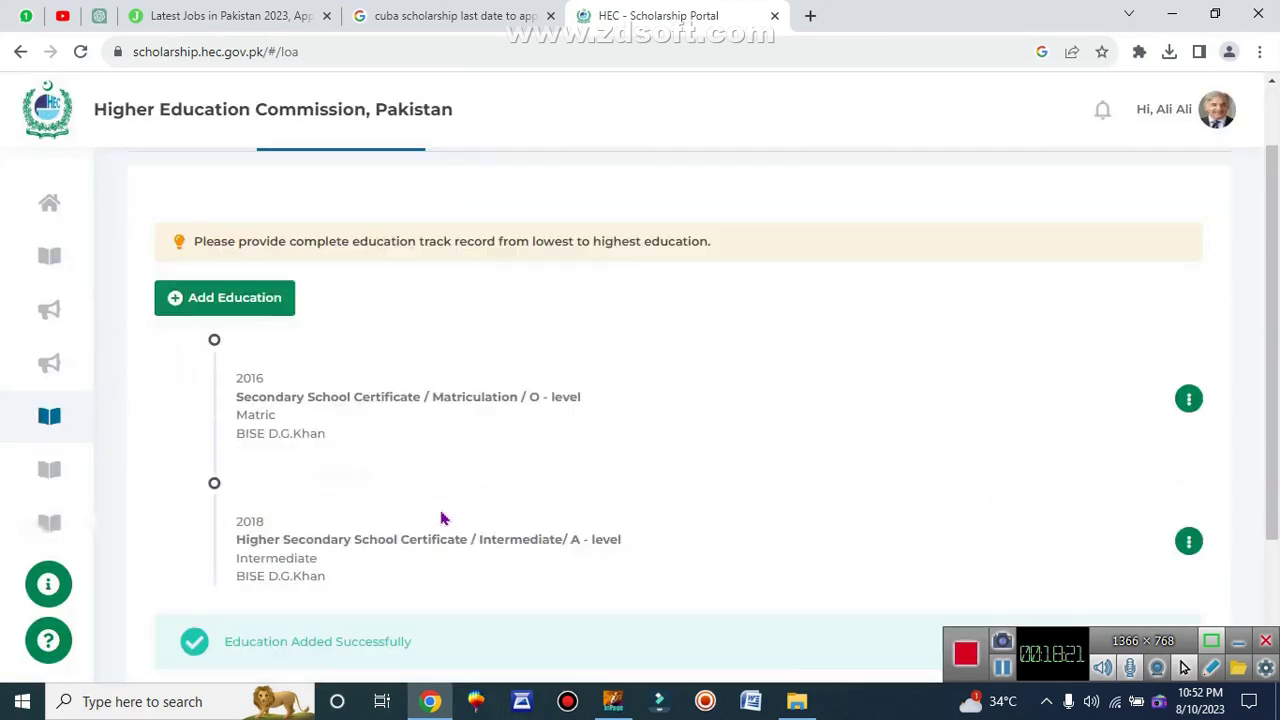
scroll(349, 486, up, 2)
scroll(297, 523, down, 1)
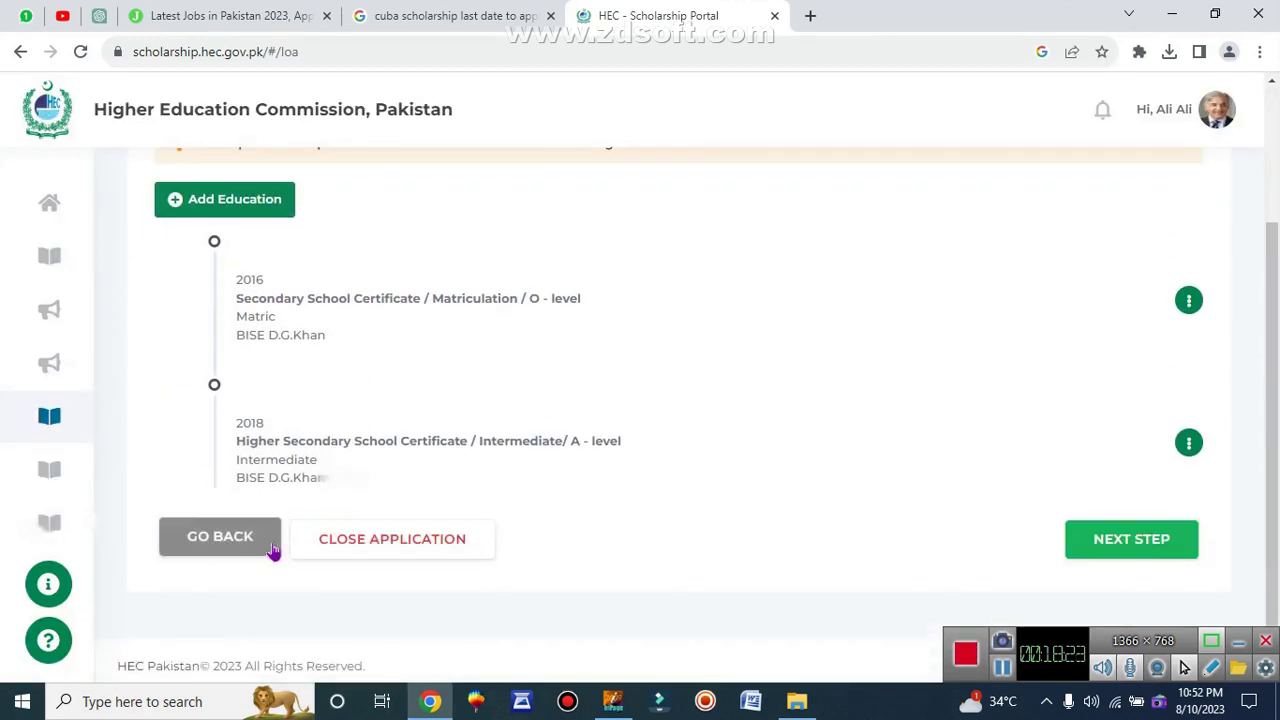
drag(330, 482, 236, 296)
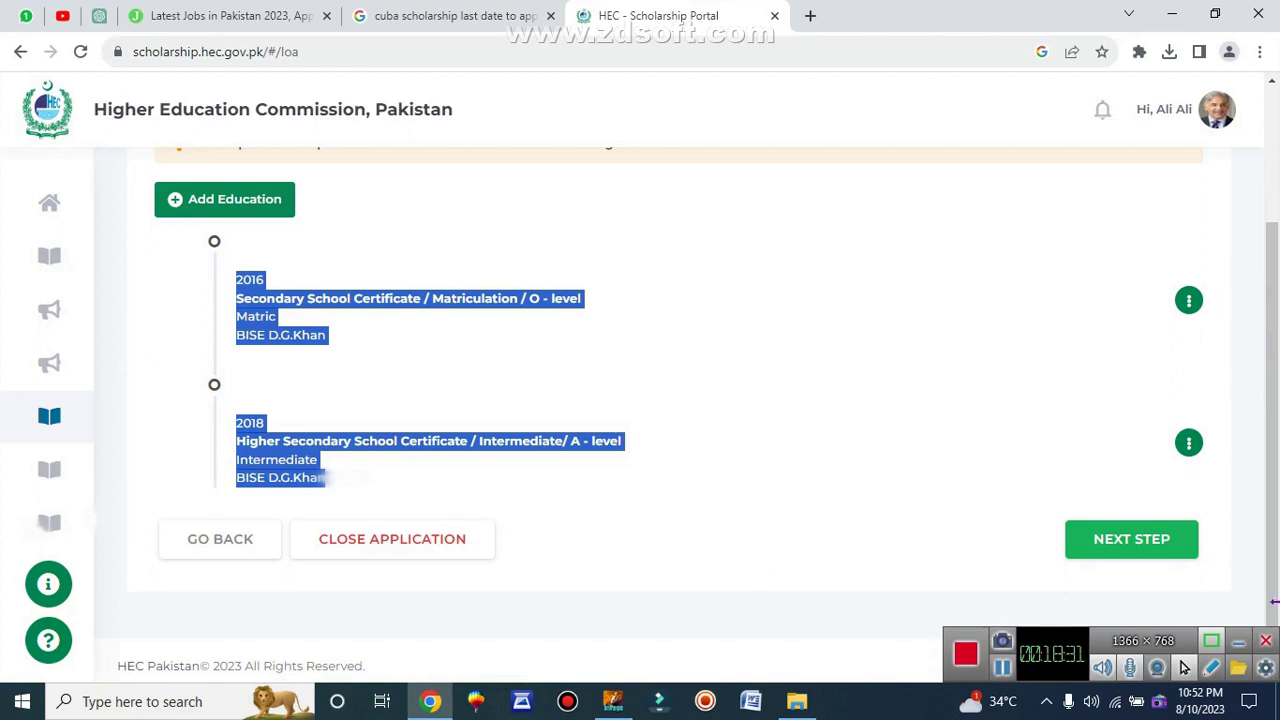
click(1068, 522)
triple_click(1131, 544)
click(1131, 540)
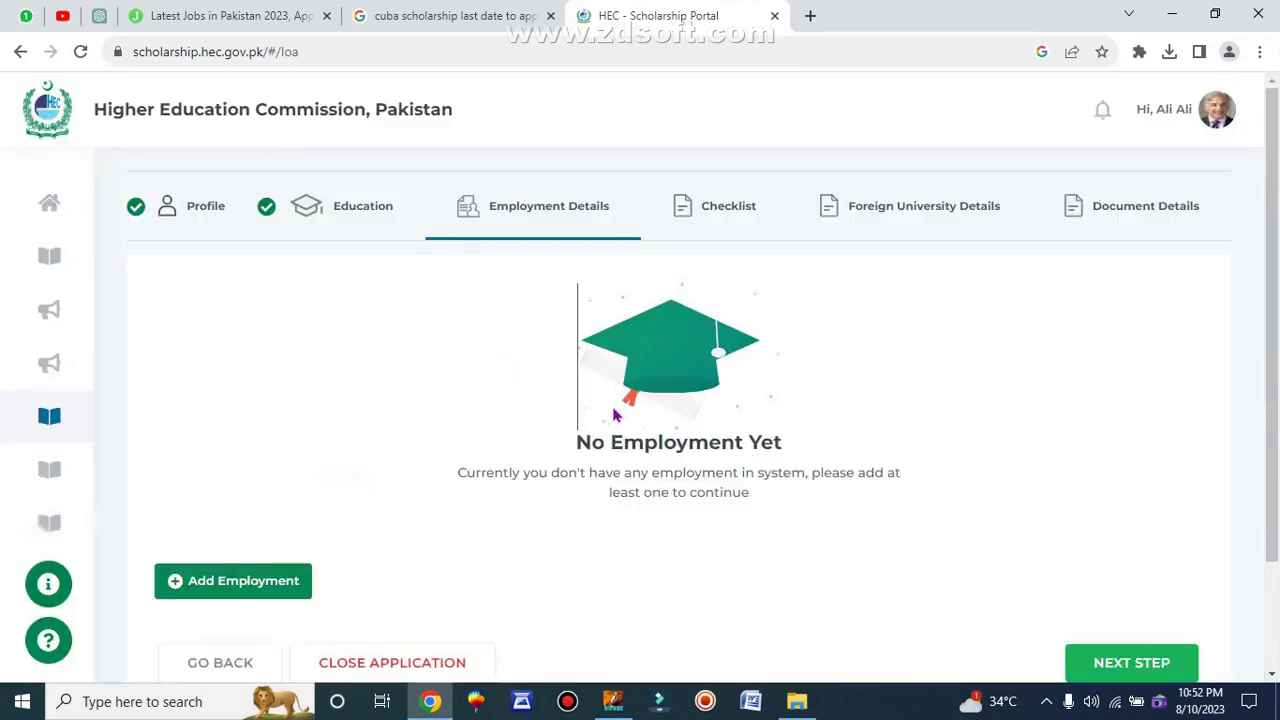
Skip Employment Details without adding any employment and proceed to the Checklist section.
drag(579, 442, 763, 441)
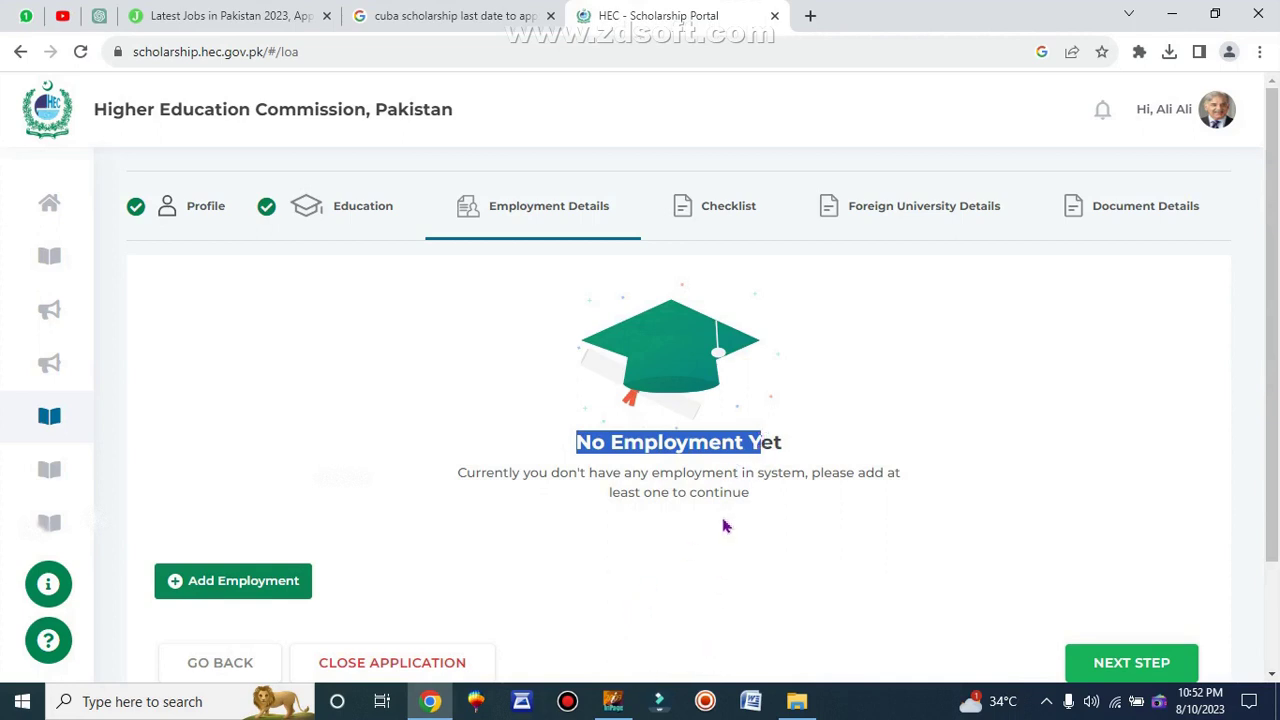
scroll(726, 526, down, 1)
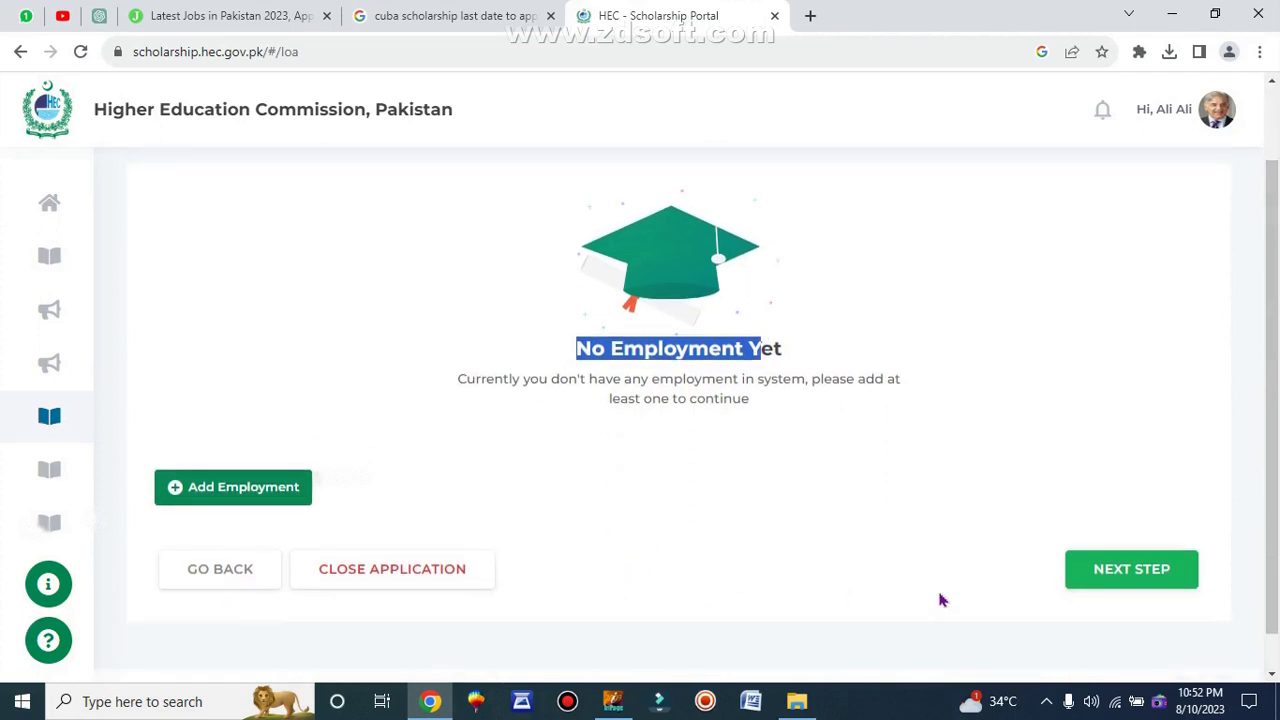
click(1120, 568)
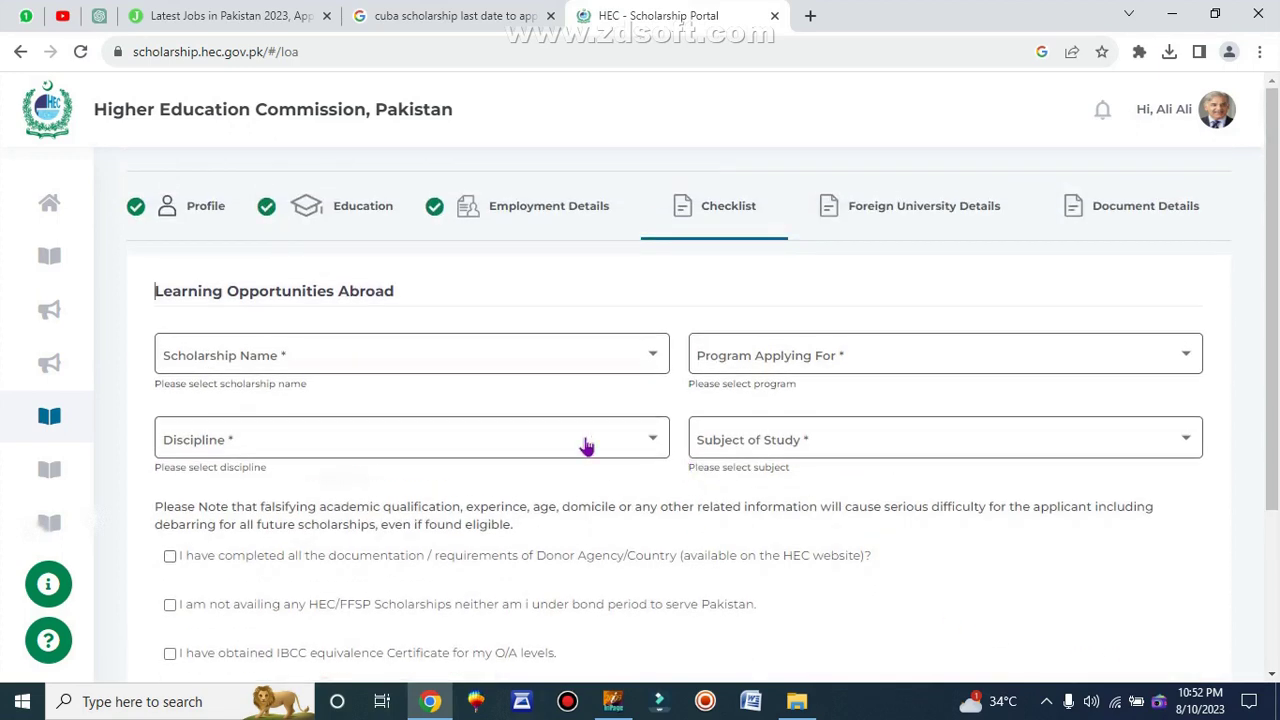
Select One Cuban Government Scholarship 2024 as the scholarship and Bachelors /Undergraduate as the program applied for.
triple_click(258, 291)
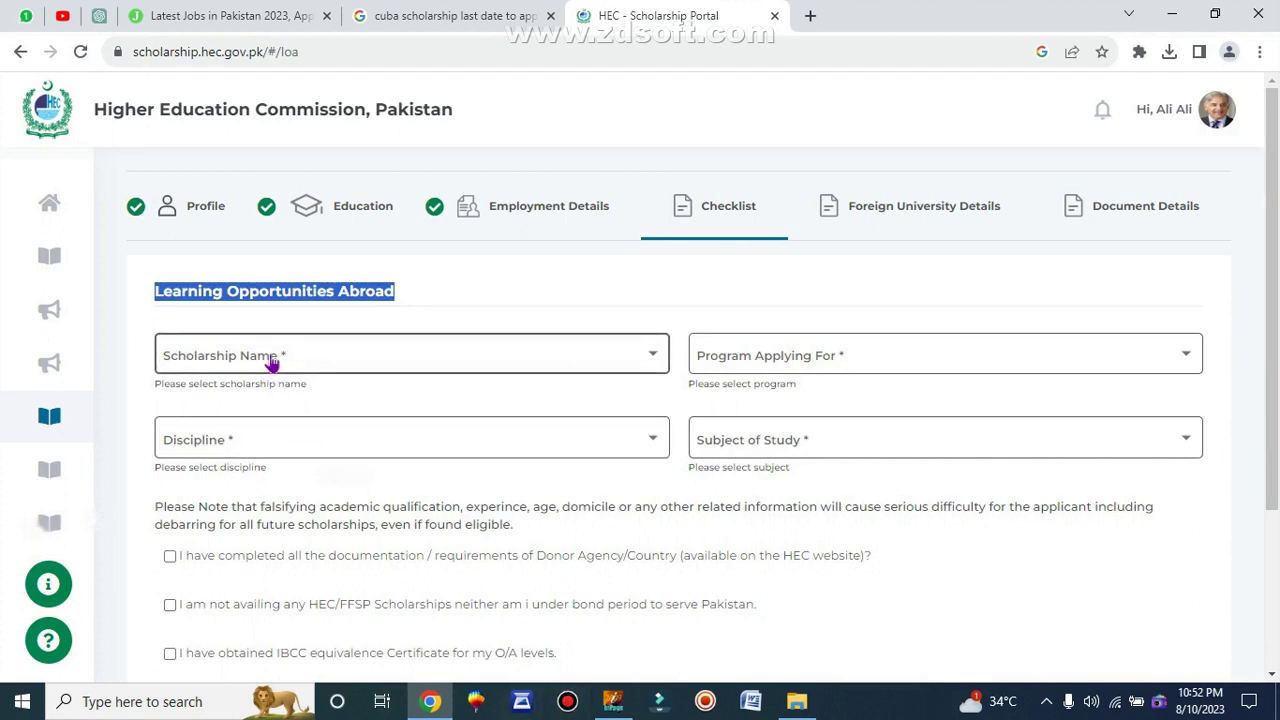
click(385, 360)
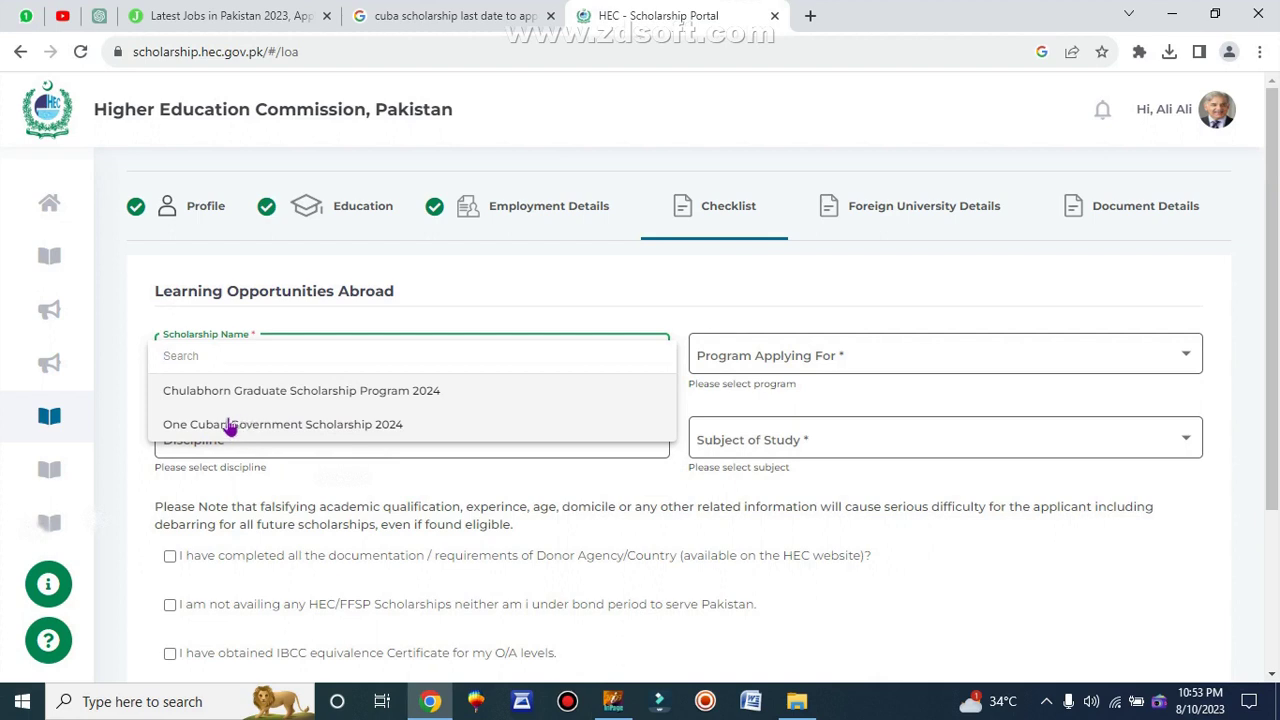
click(316, 427)
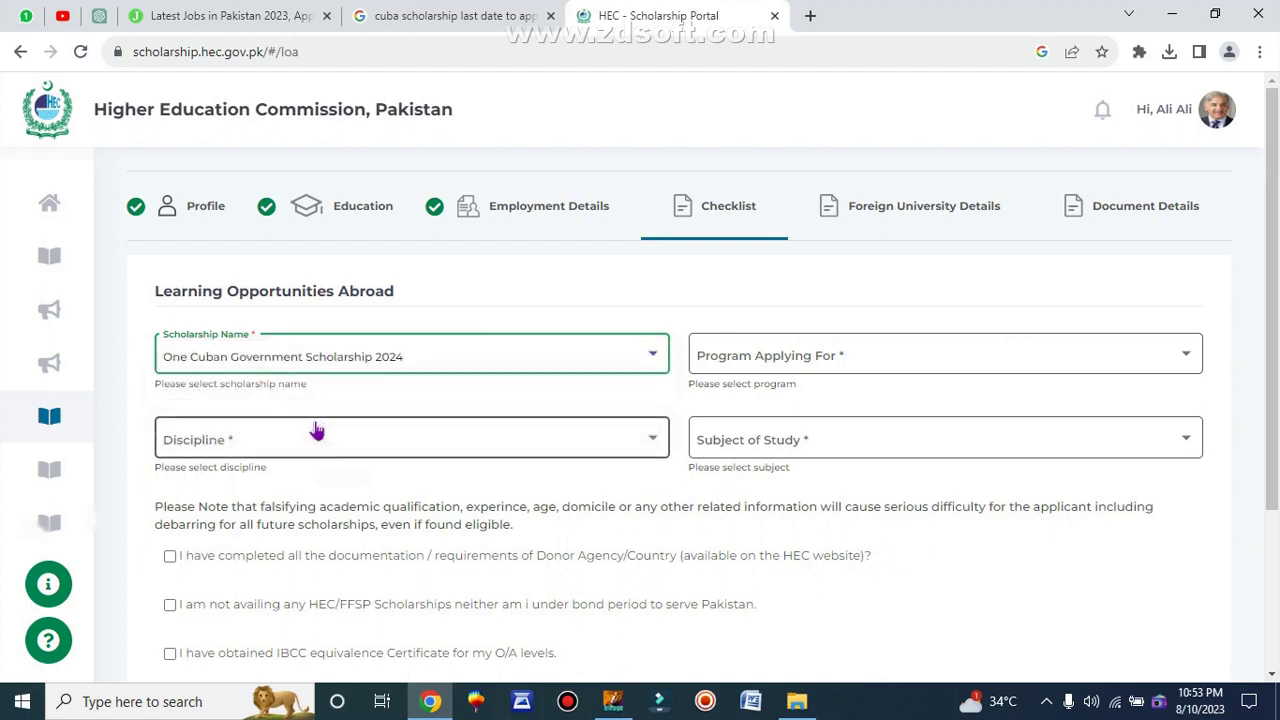
click(760, 366)
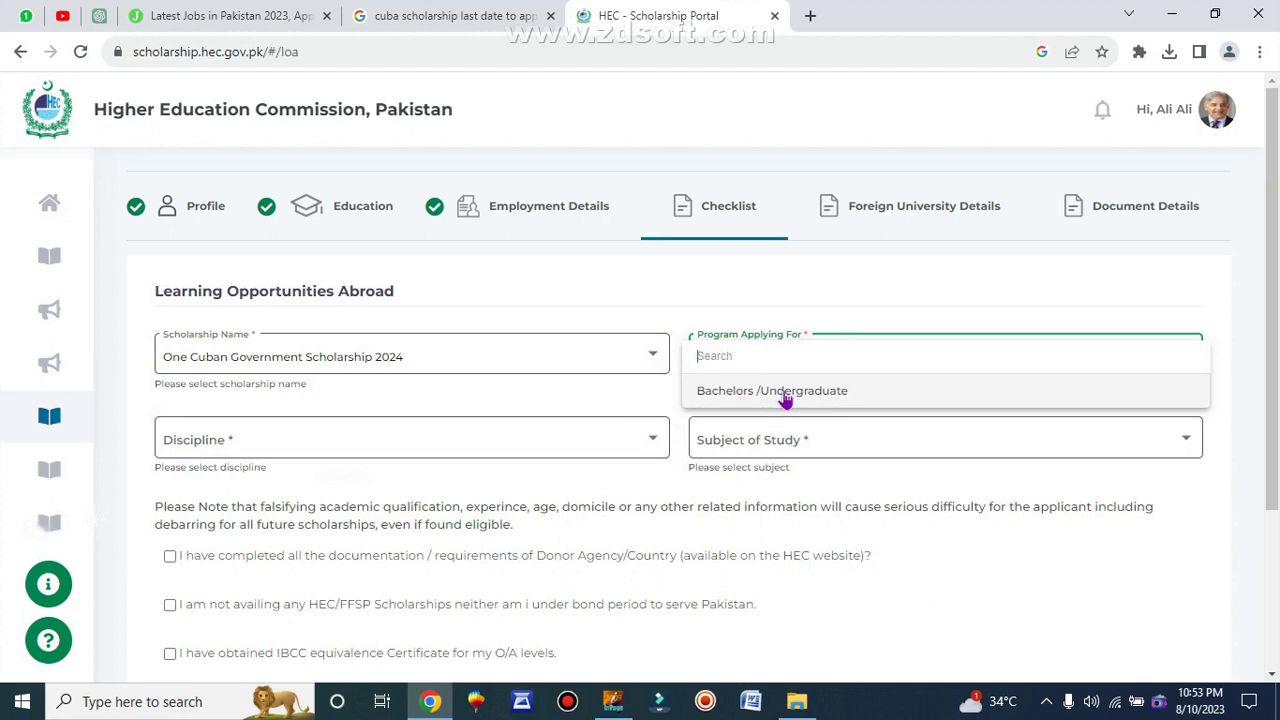
click(785, 396)
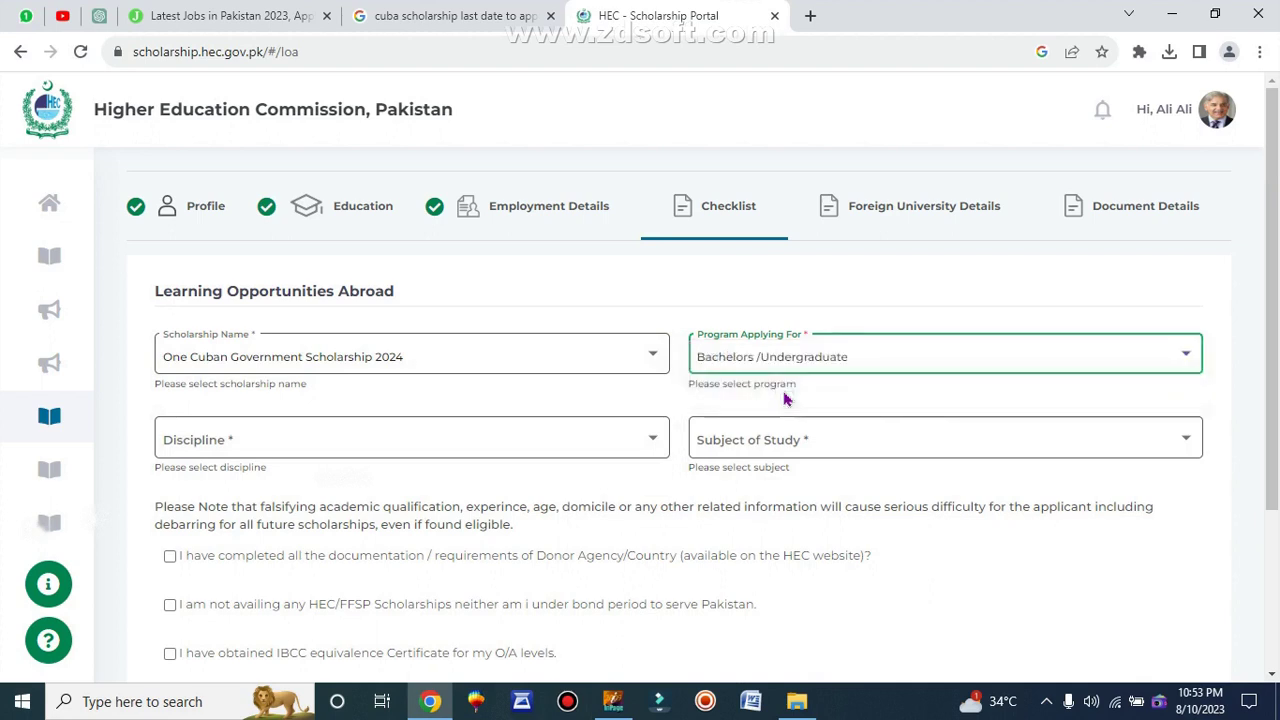
Set the discipline for the scholarship application to Medical Sciences.
click(290, 442)
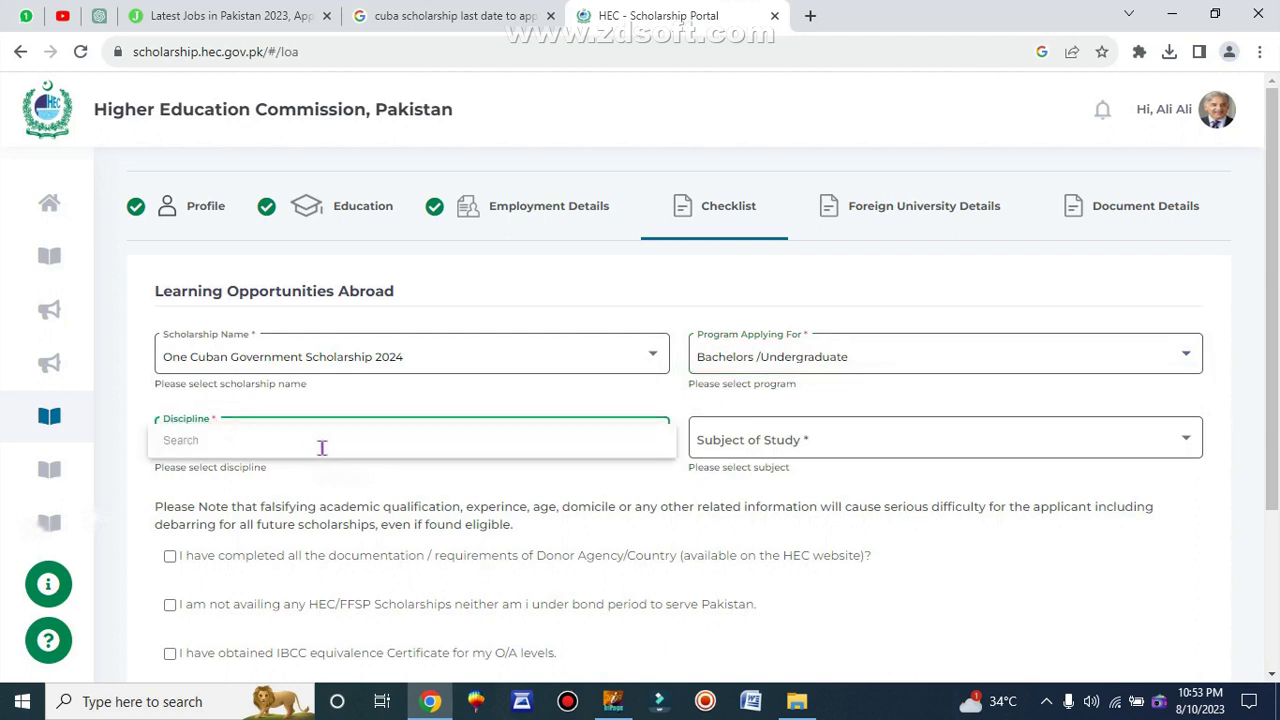
click(330, 480)
click(229, 447)
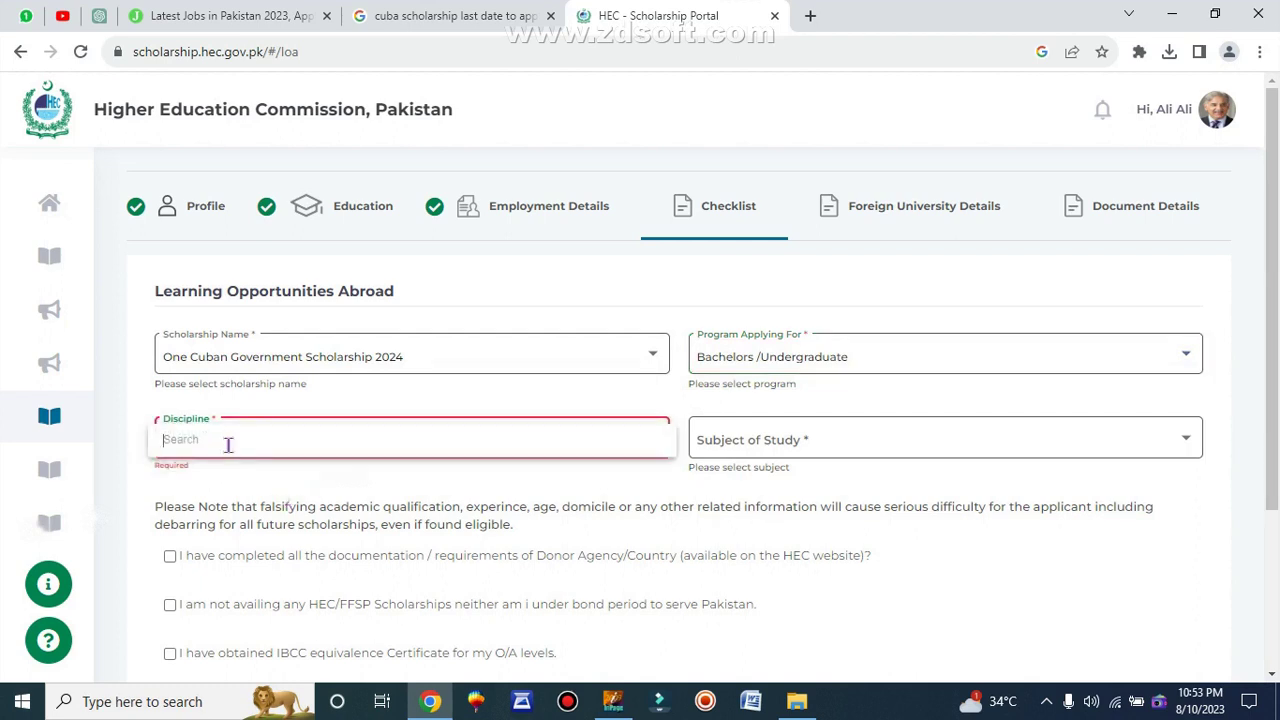
scroll(318, 437, down, 1)
click(246, 345)
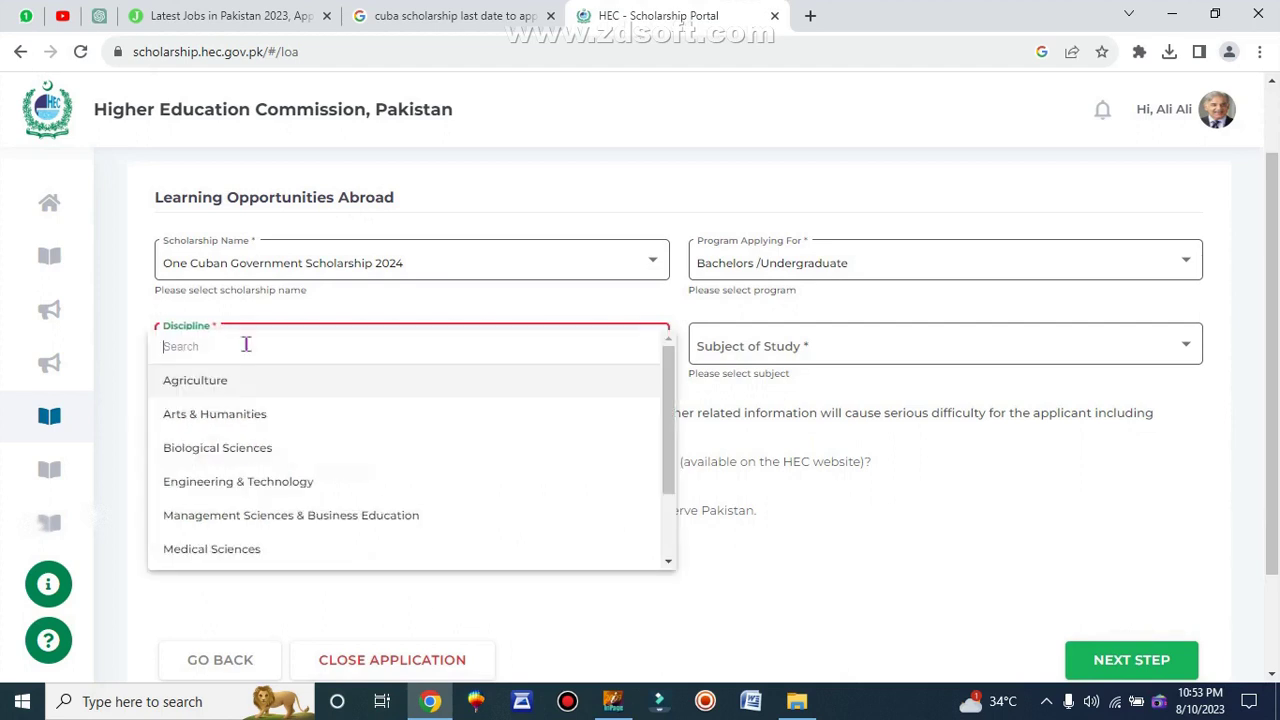
scroll(251, 452, down, 2)
scroll(251, 450, up, 2)
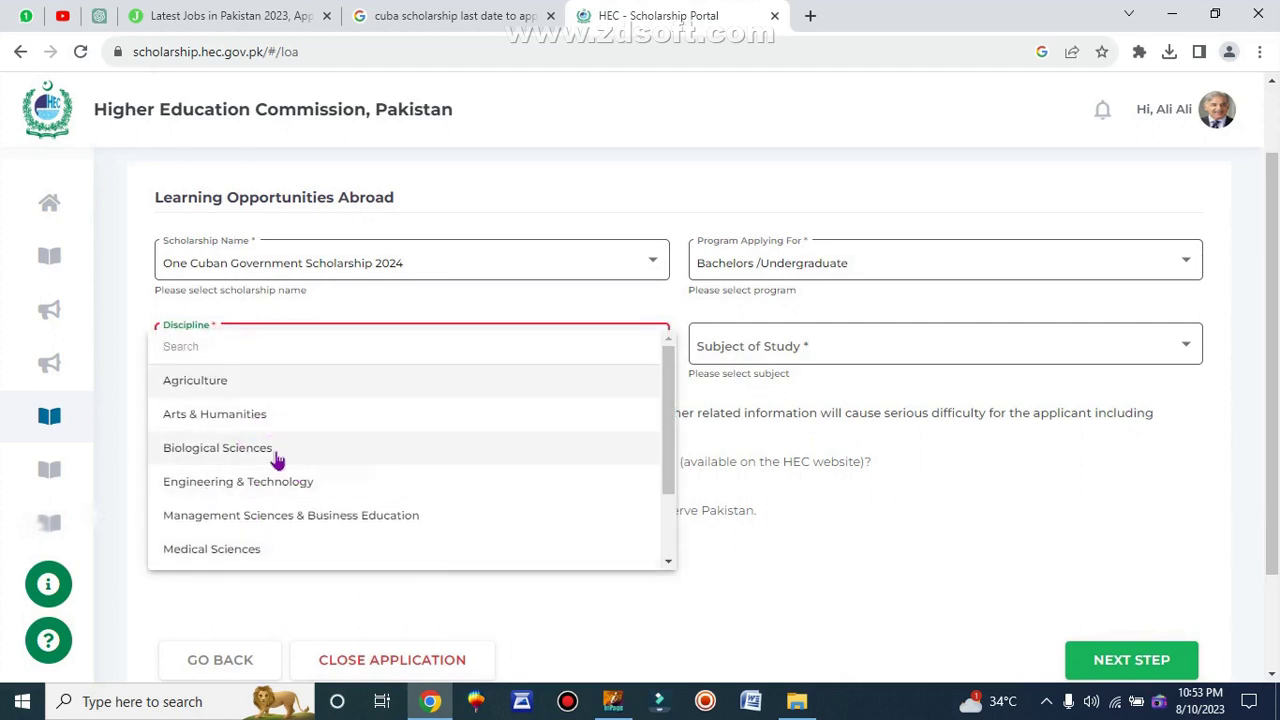
scroll(250, 540, down, 2)
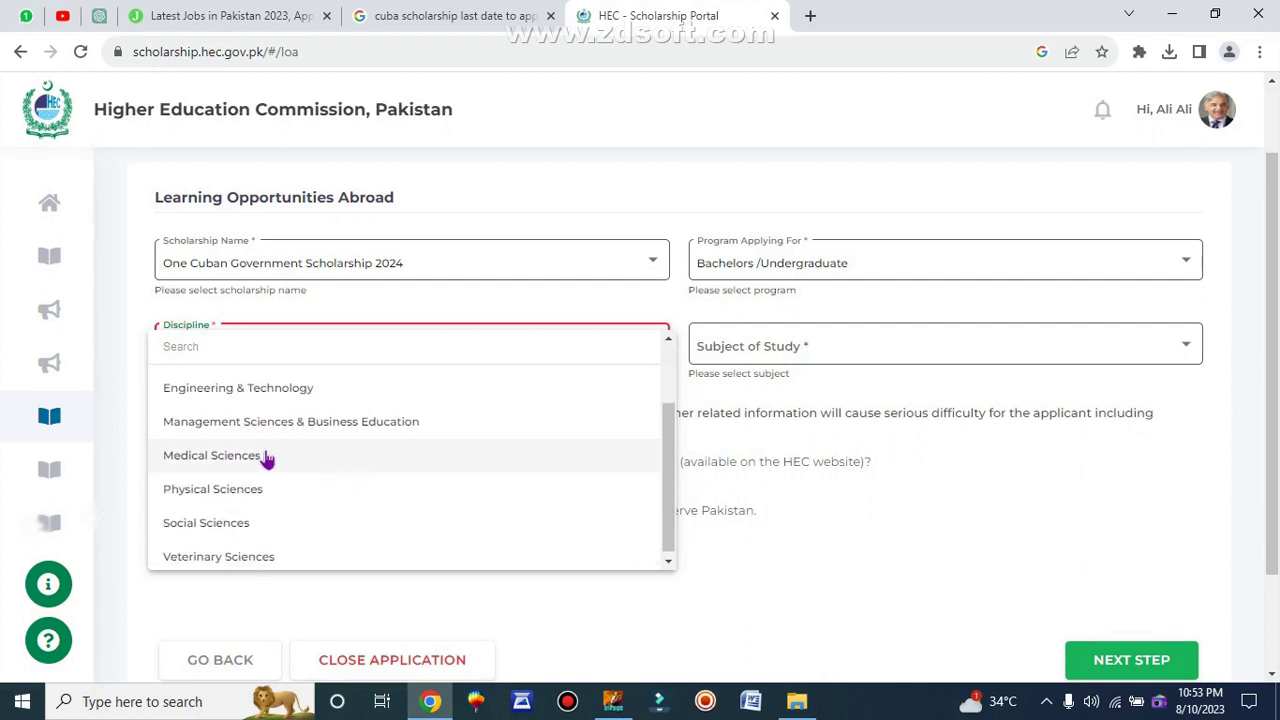
click(250, 455)
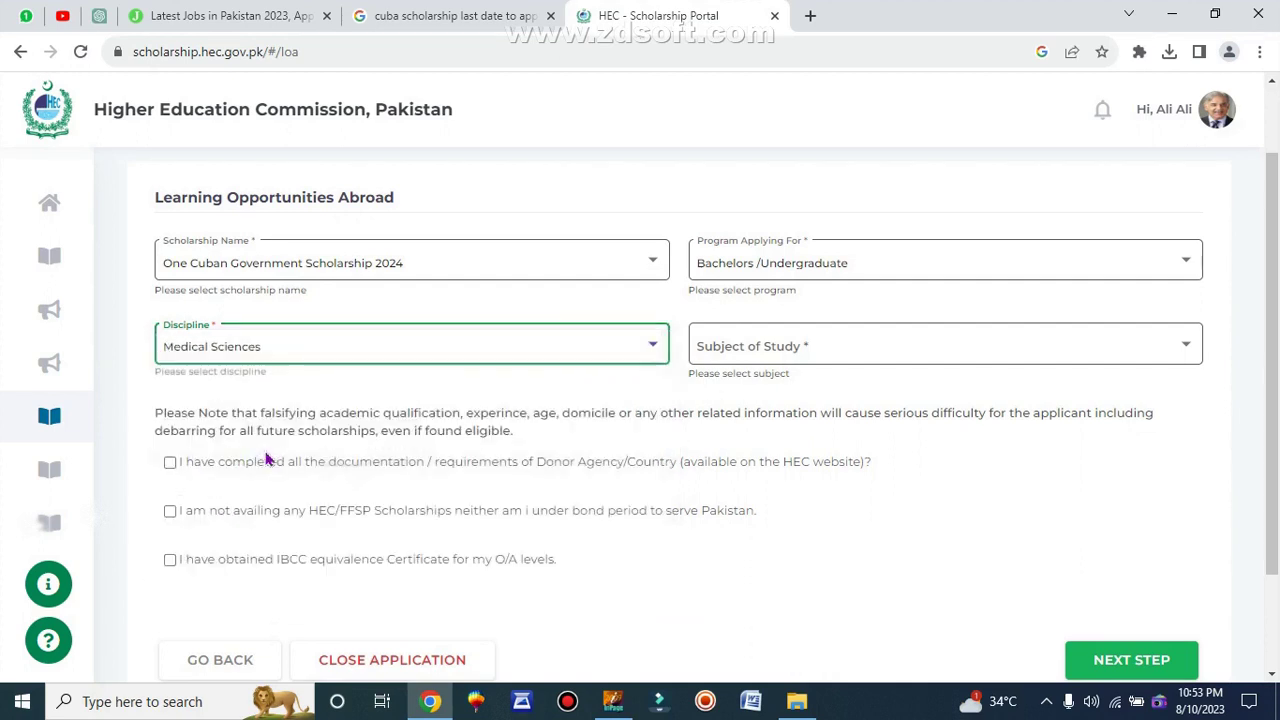
Search the subjects of study for "med" and choose Medical Sciences.
click(806, 357)
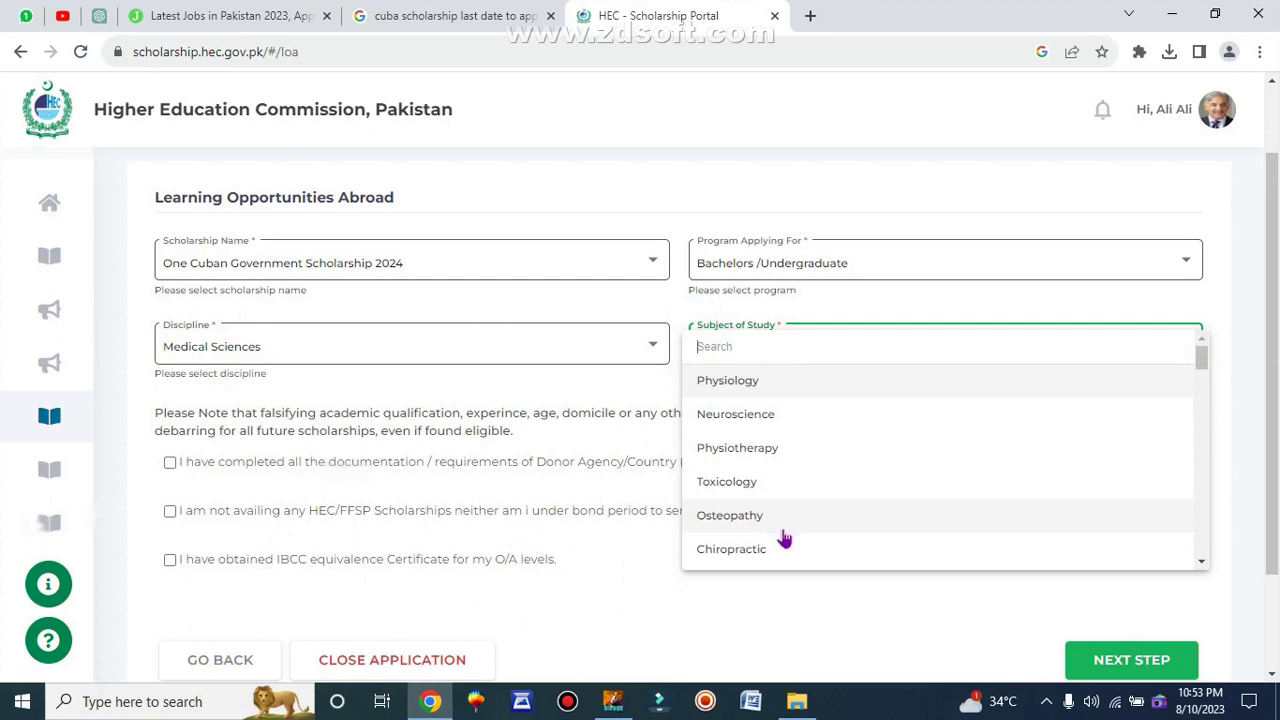
scroll(786, 549, down, 1)
scroll(760, 515, down, 1)
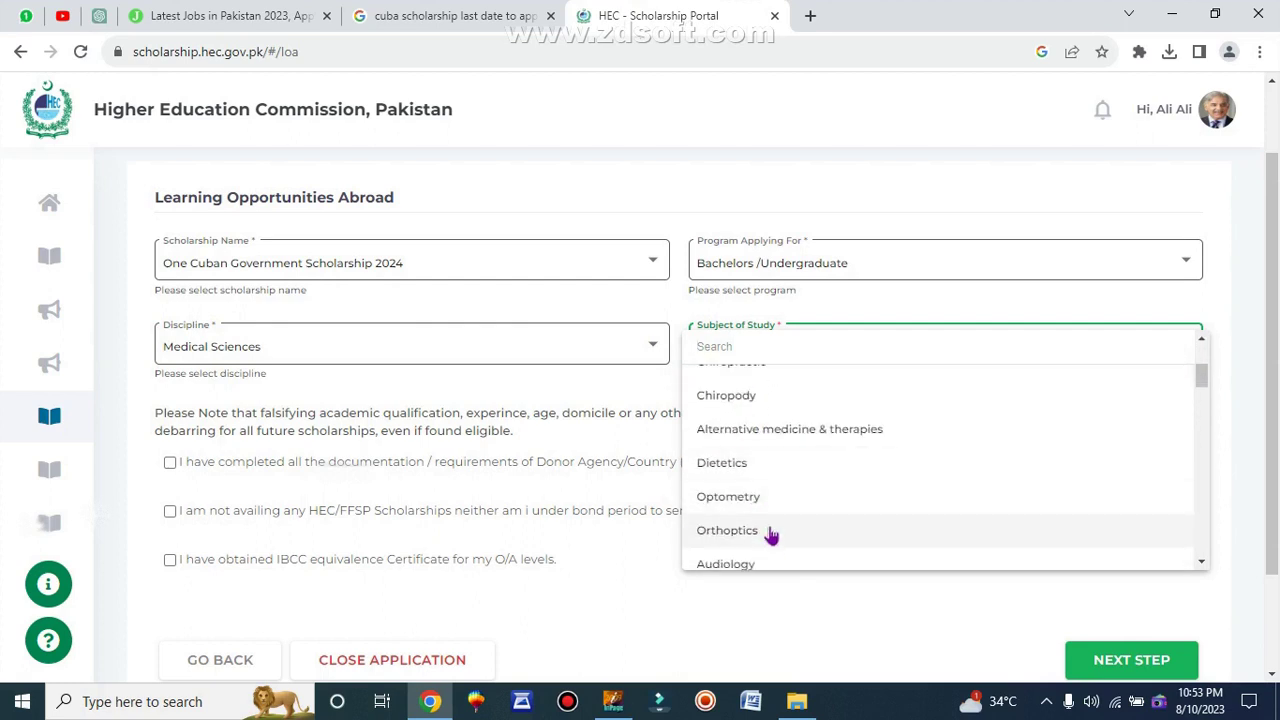
scroll(770, 538, down, 1)
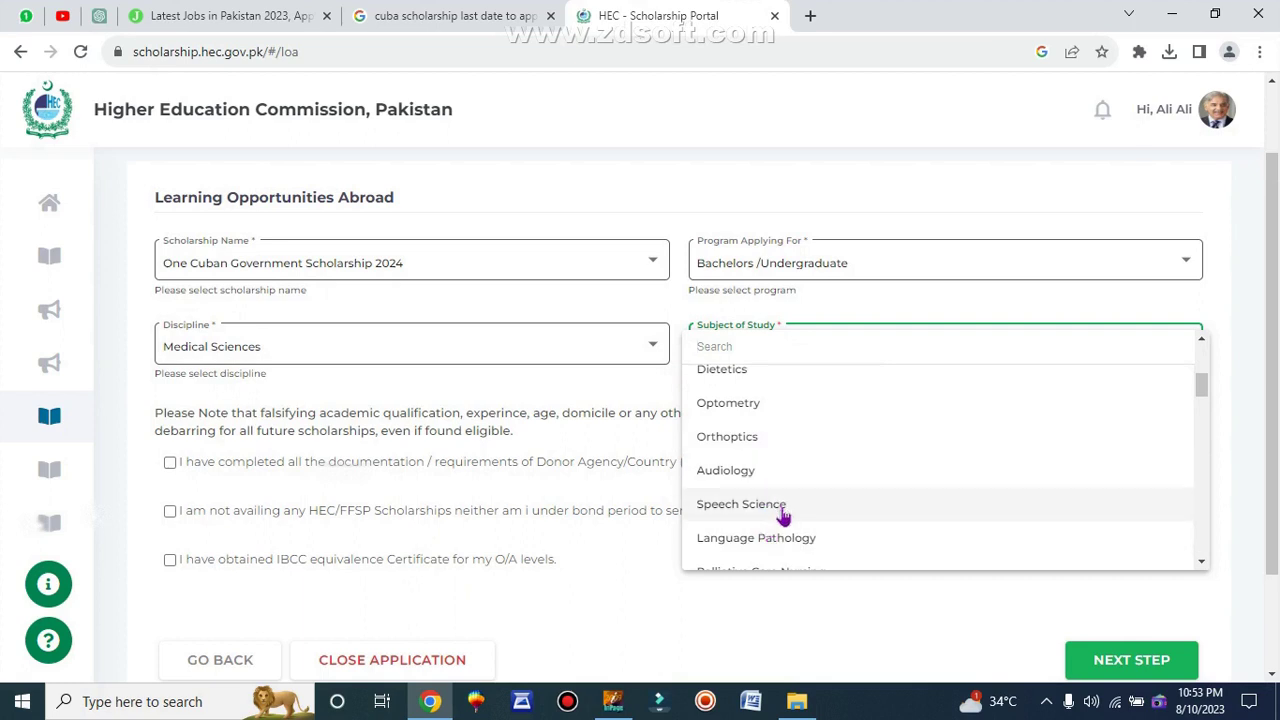
scroll(798, 519, down, 3)
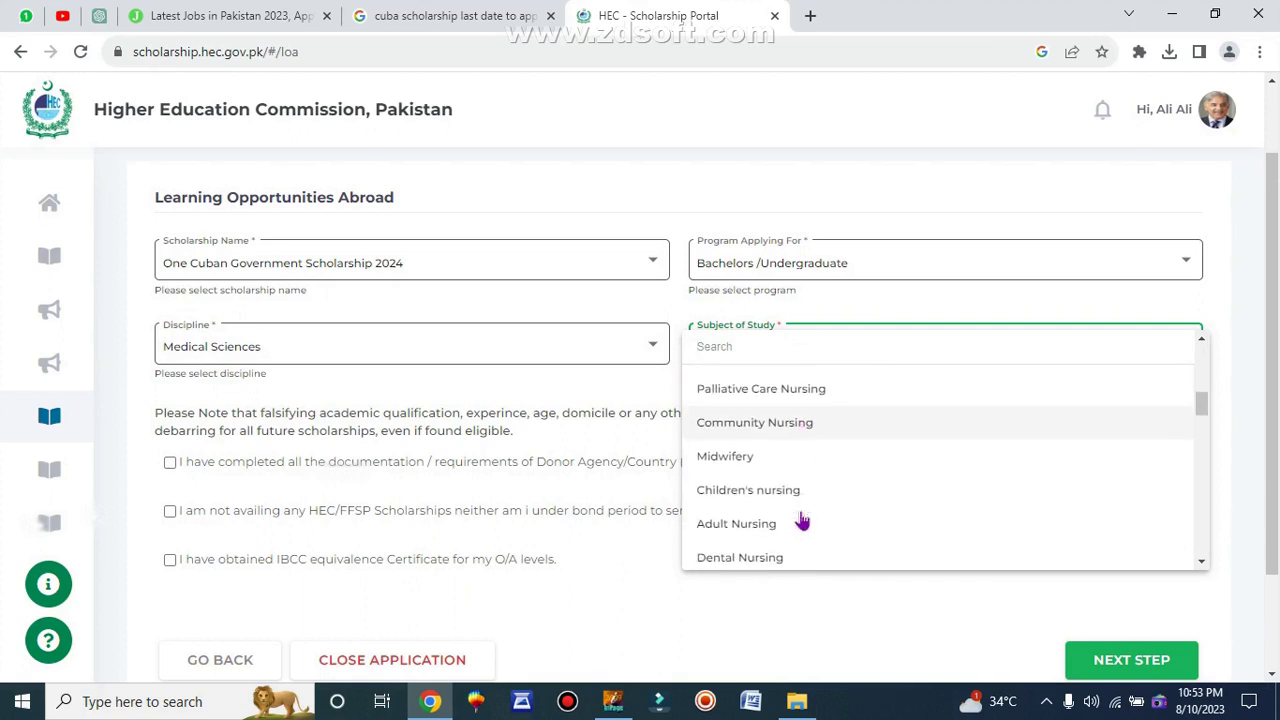
scroll(802, 520, down, 1)
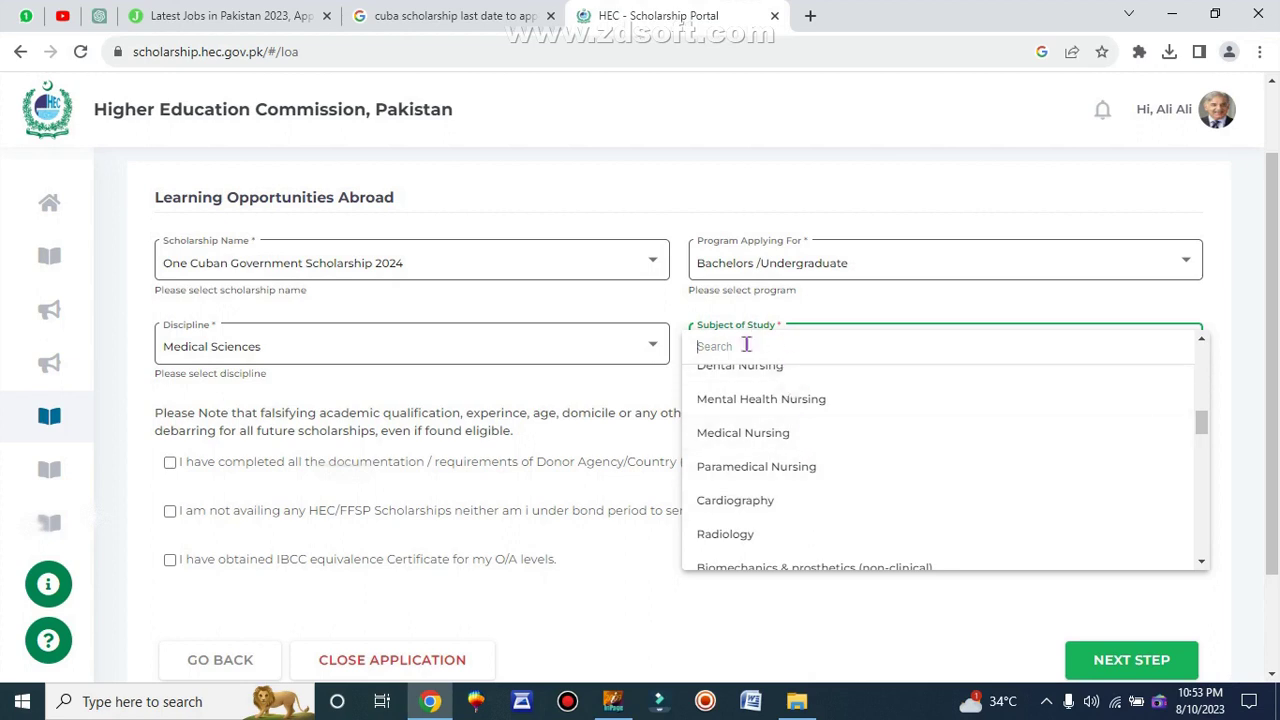
text(med)
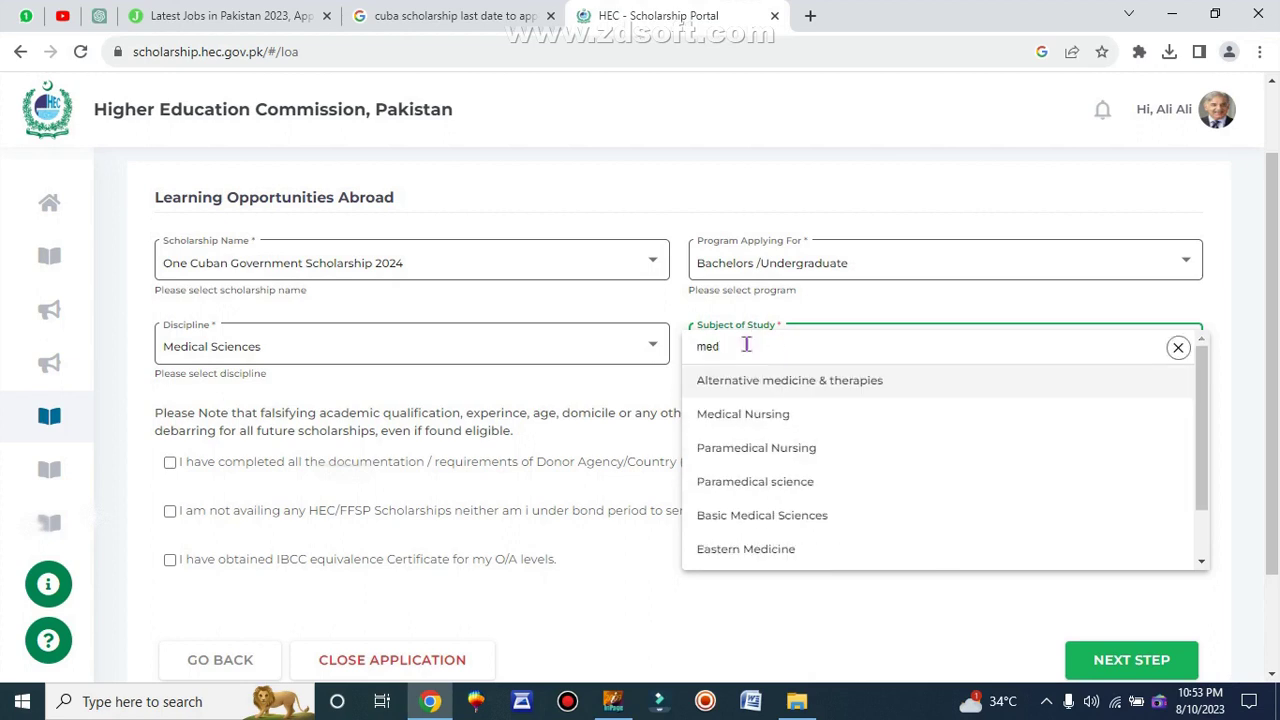
scroll(745, 460, down, 2)
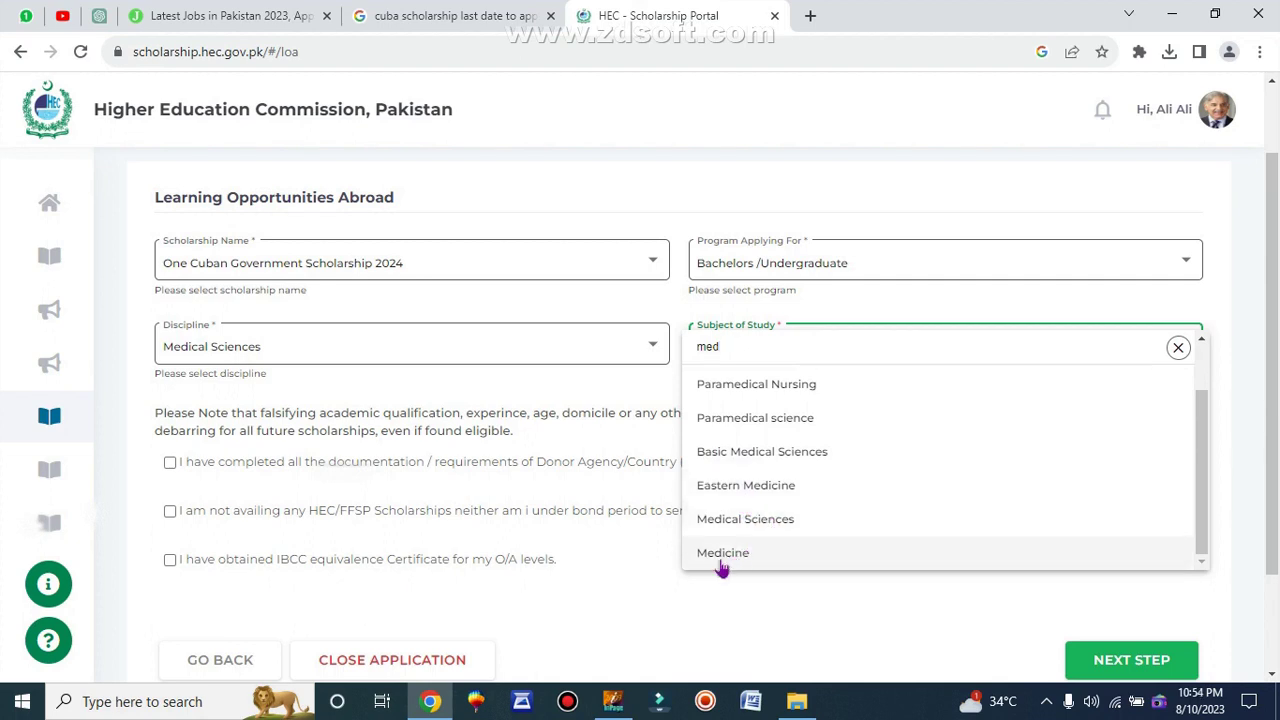
scroll(737, 534, up, 2)
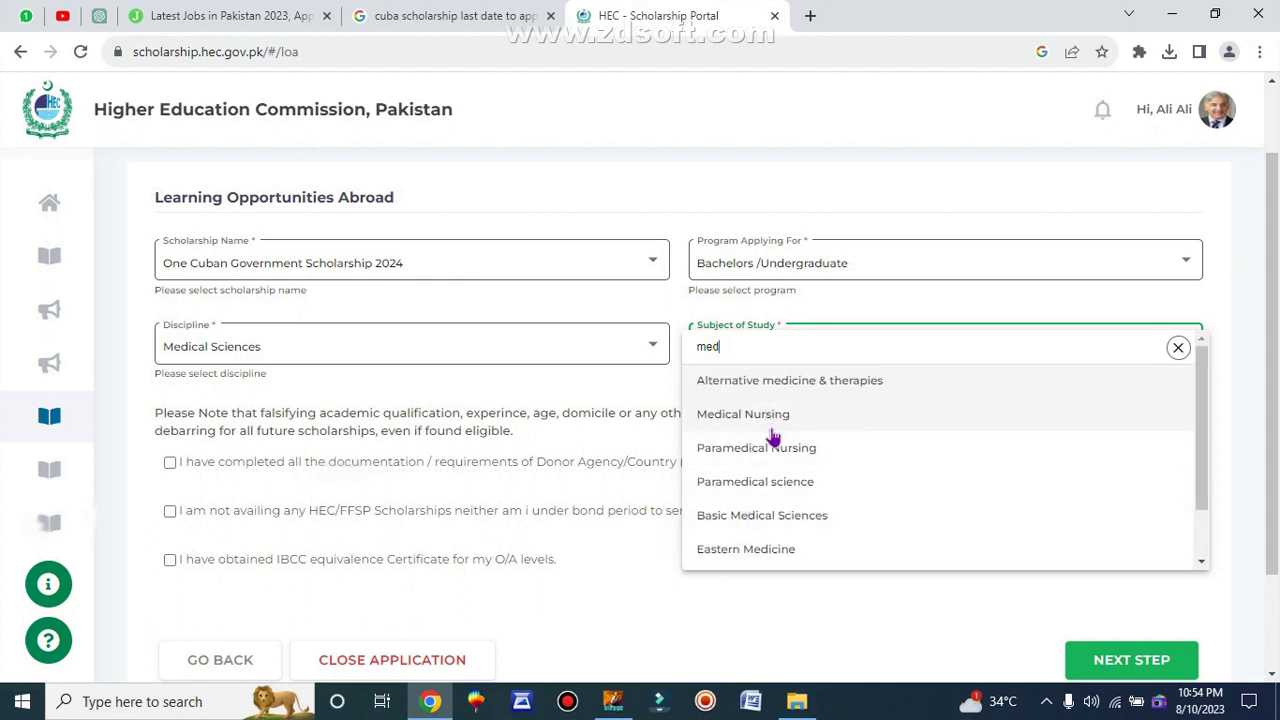
scroll(772, 437, down, 2)
click(757, 530)
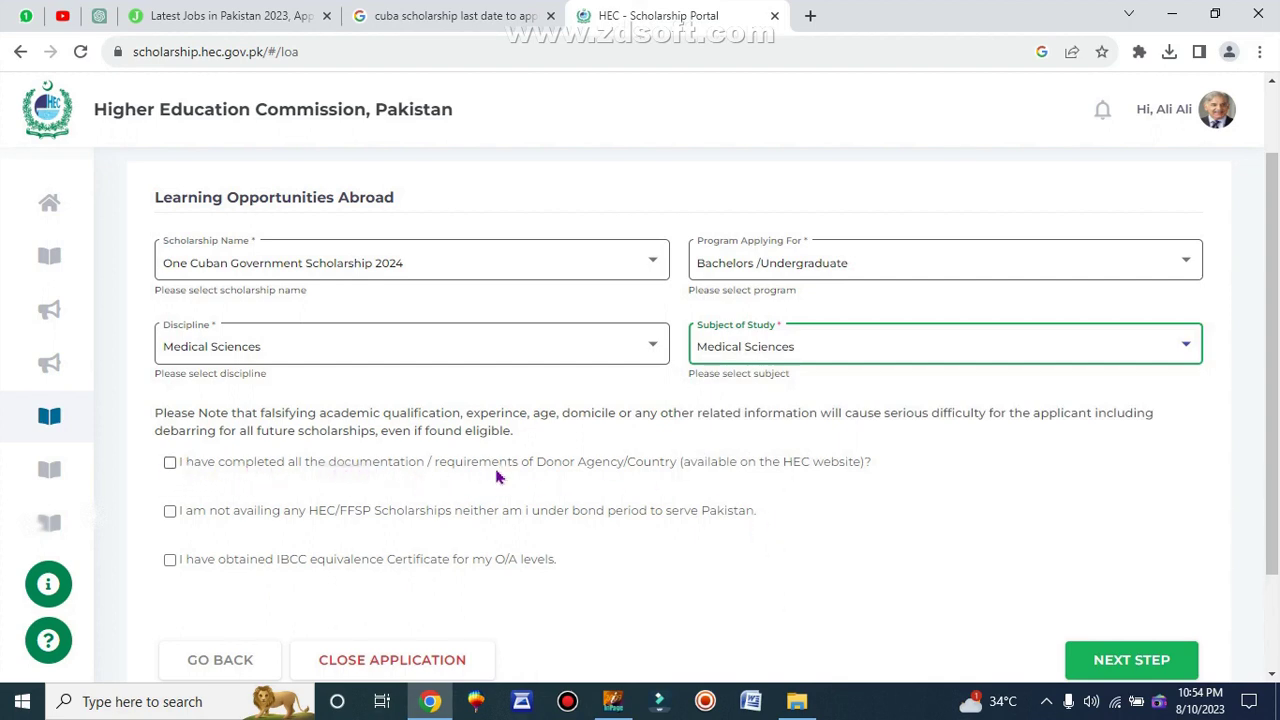
Tick all three applicant declarations on documentation, no current HEC/FFSP scholarship and IBCC equivalence, and proceed to the foreign university details.
triple_click(560, 472)
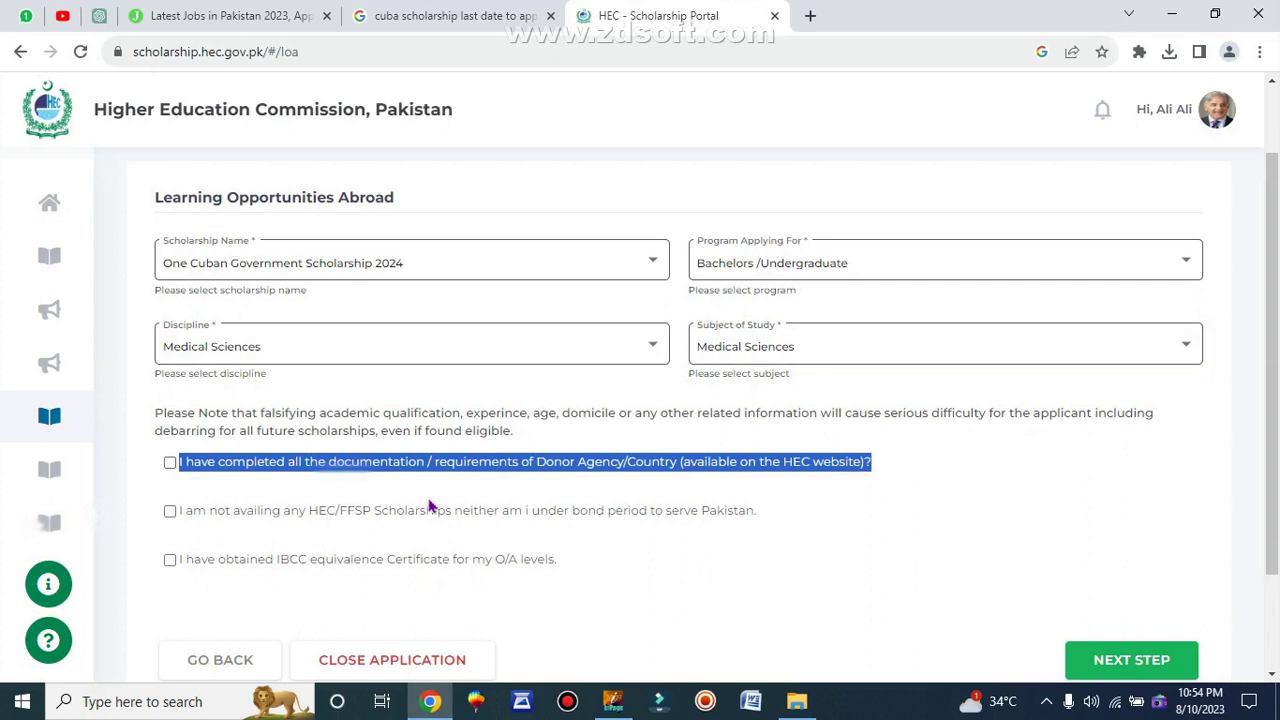
triple_click(422, 514)
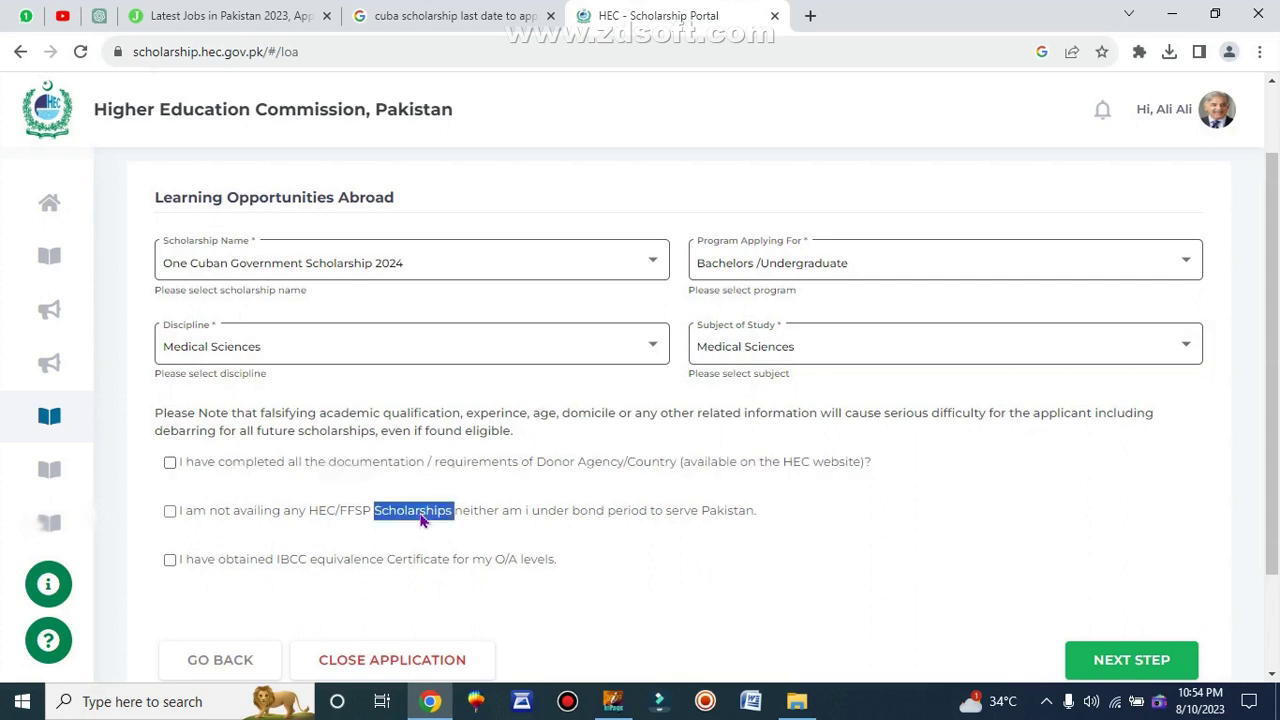
triple_click(362, 561)
click(169, 465)
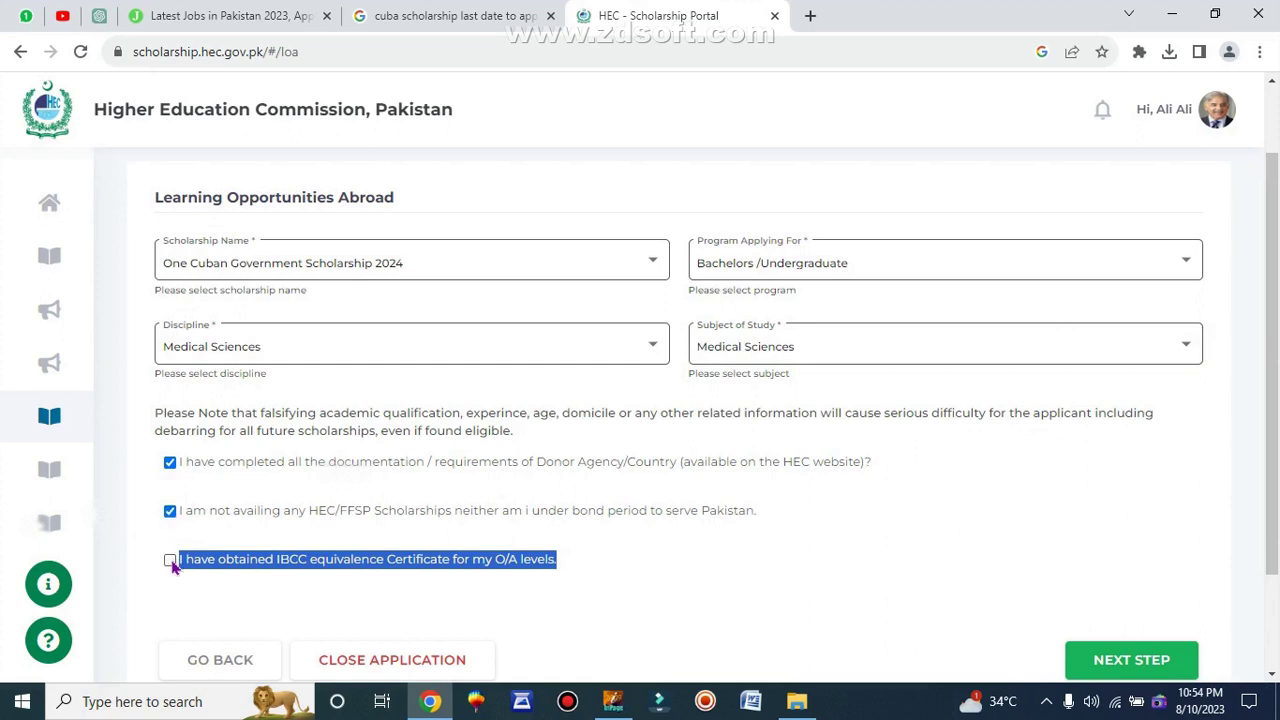
scroll(470, 490, down, 2)
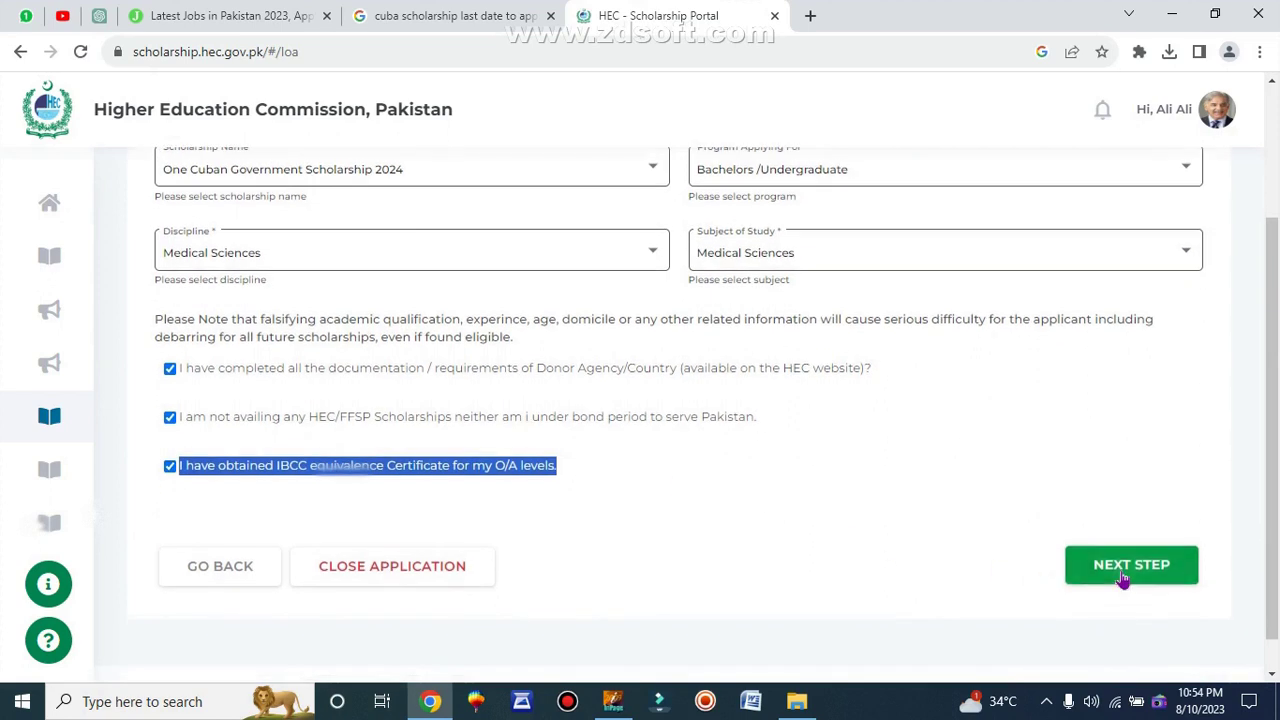
click(1130, 568)
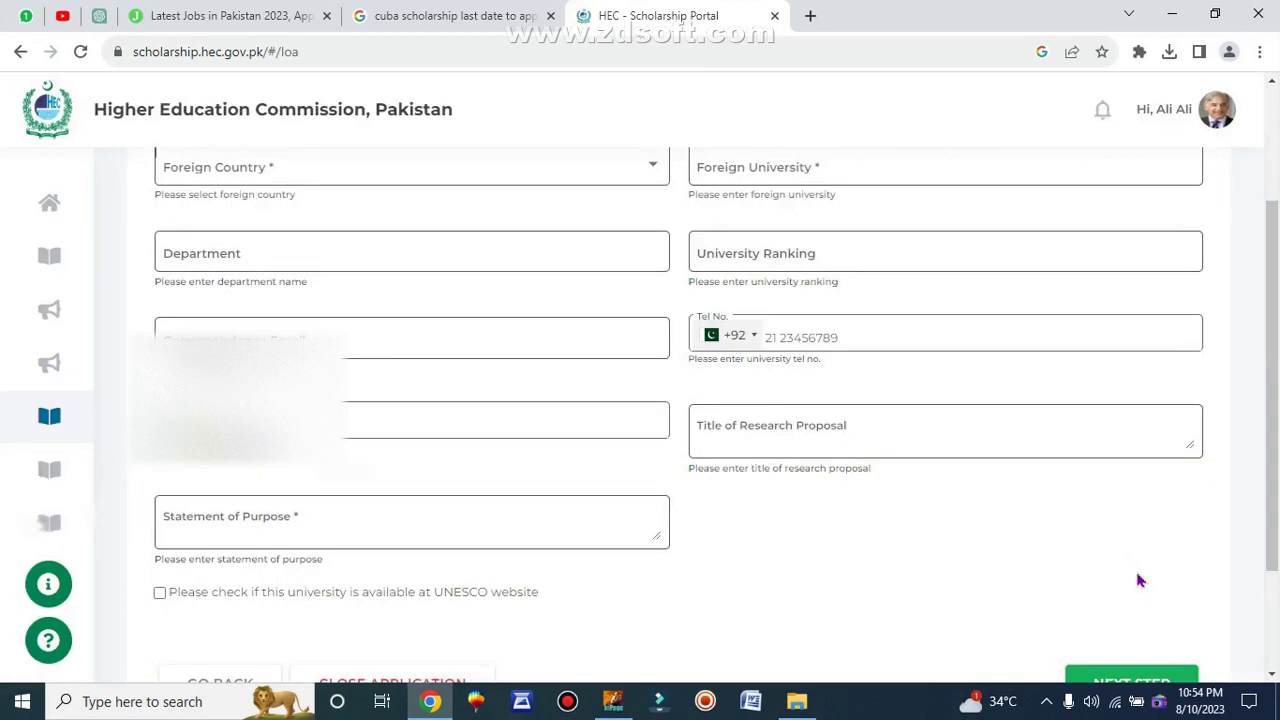
Choose Cuba as the foreign country and review the remaining foreign university fields of the application.
scroll(303, 386, up, 4)
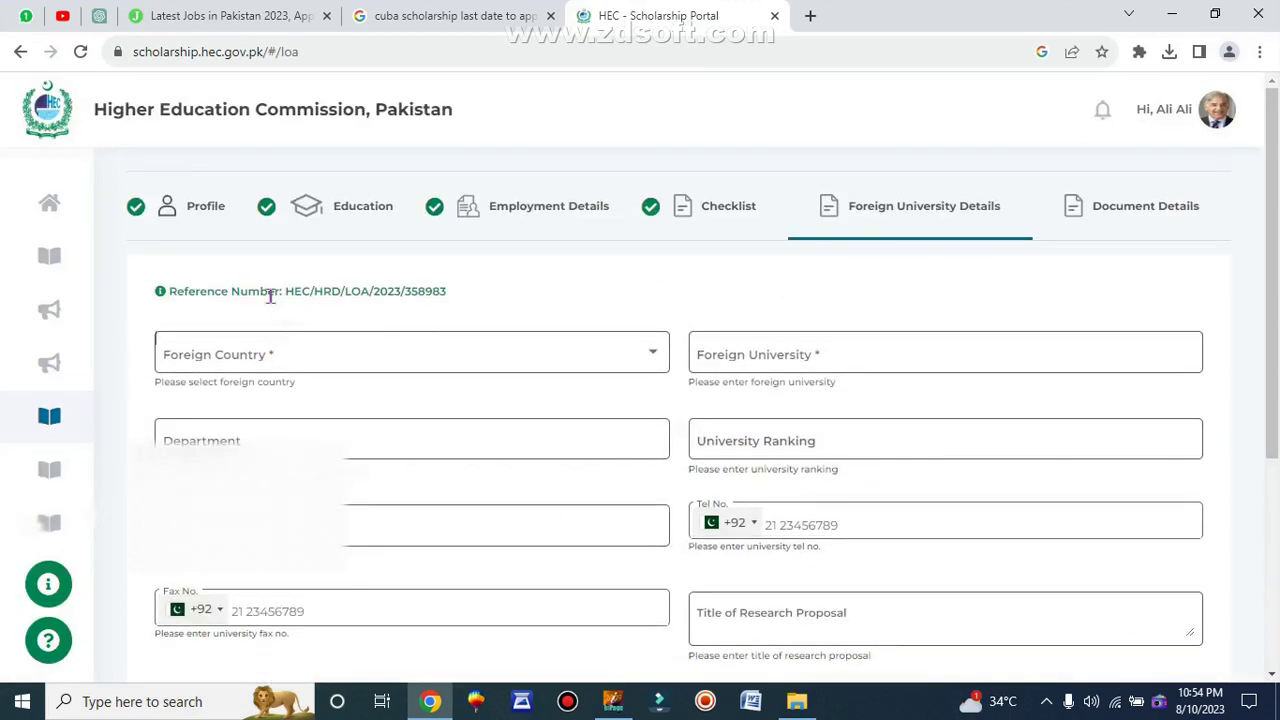
triple_click(270, 293)
click(271, 354)
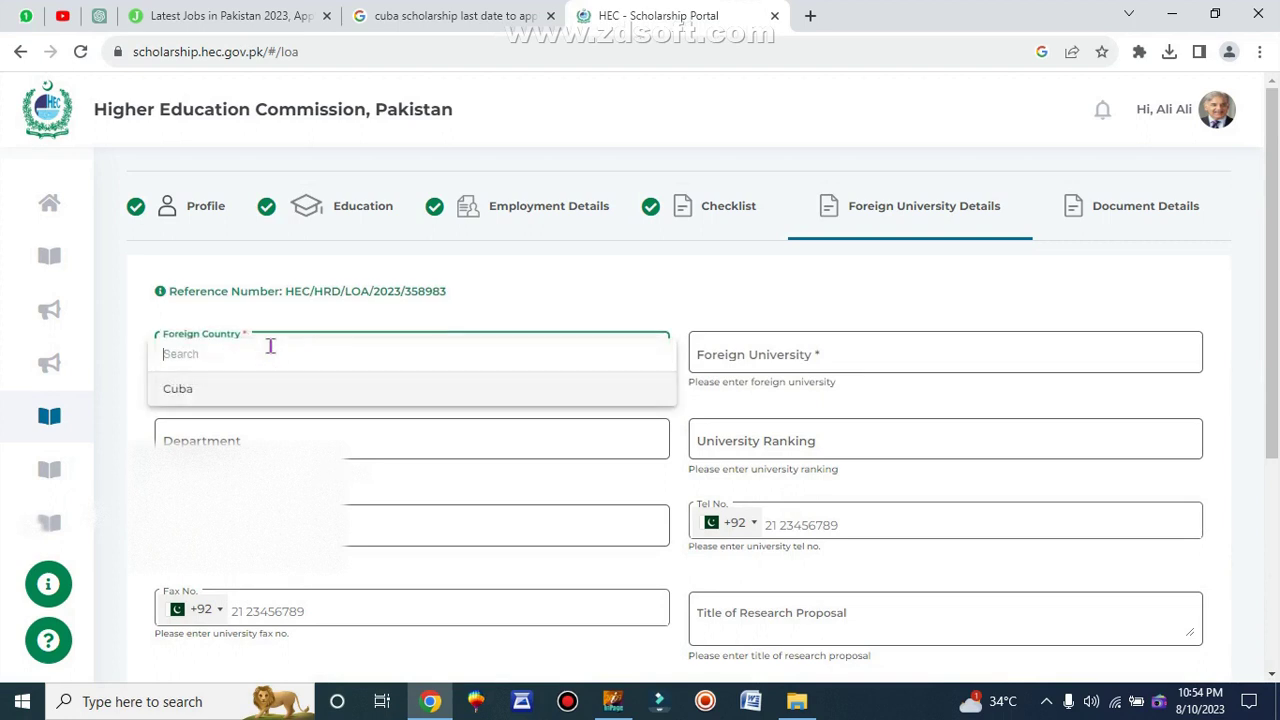
click(185, 389)
click(798, 363)
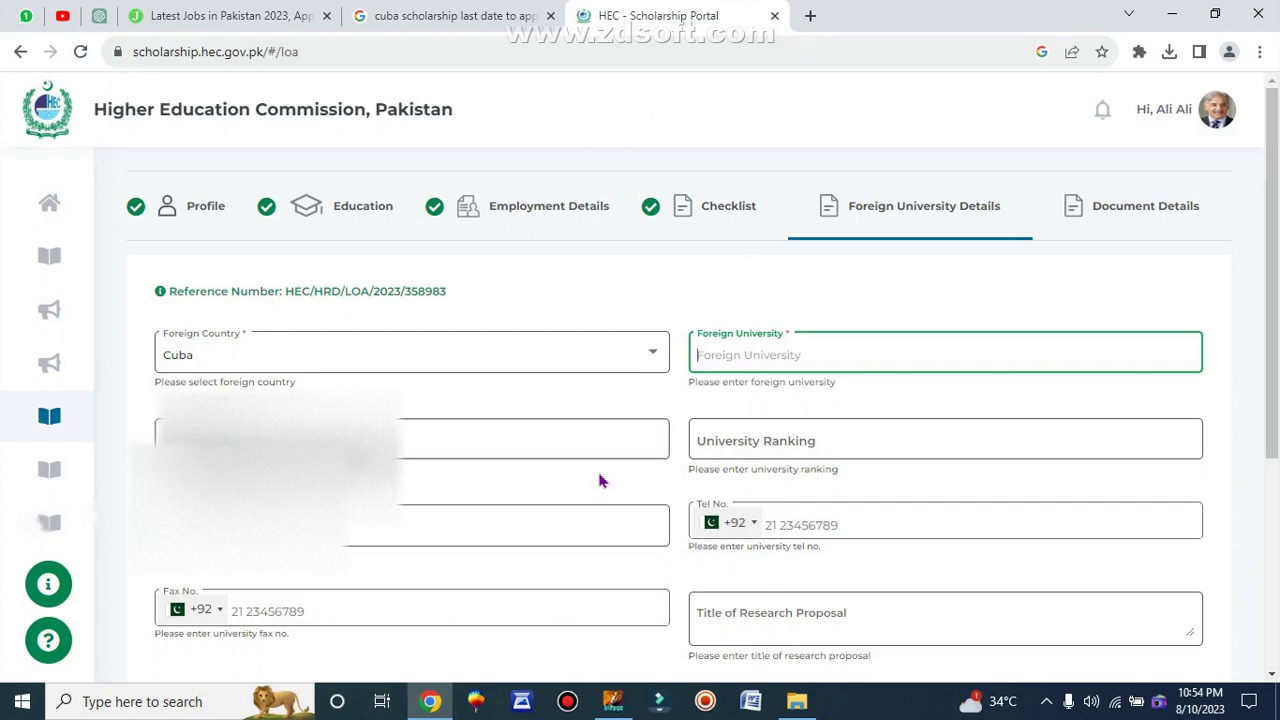
scroll(420, 487, down, 2)
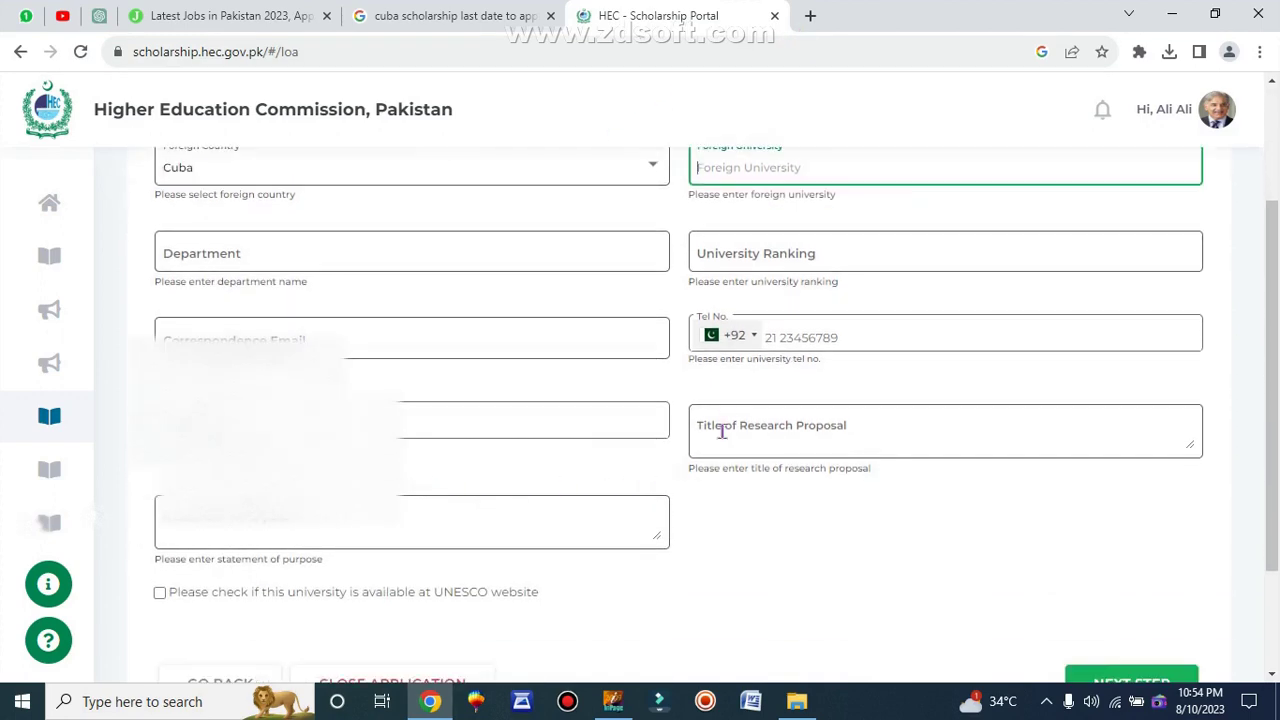
scroll(710, 456, up, 1)
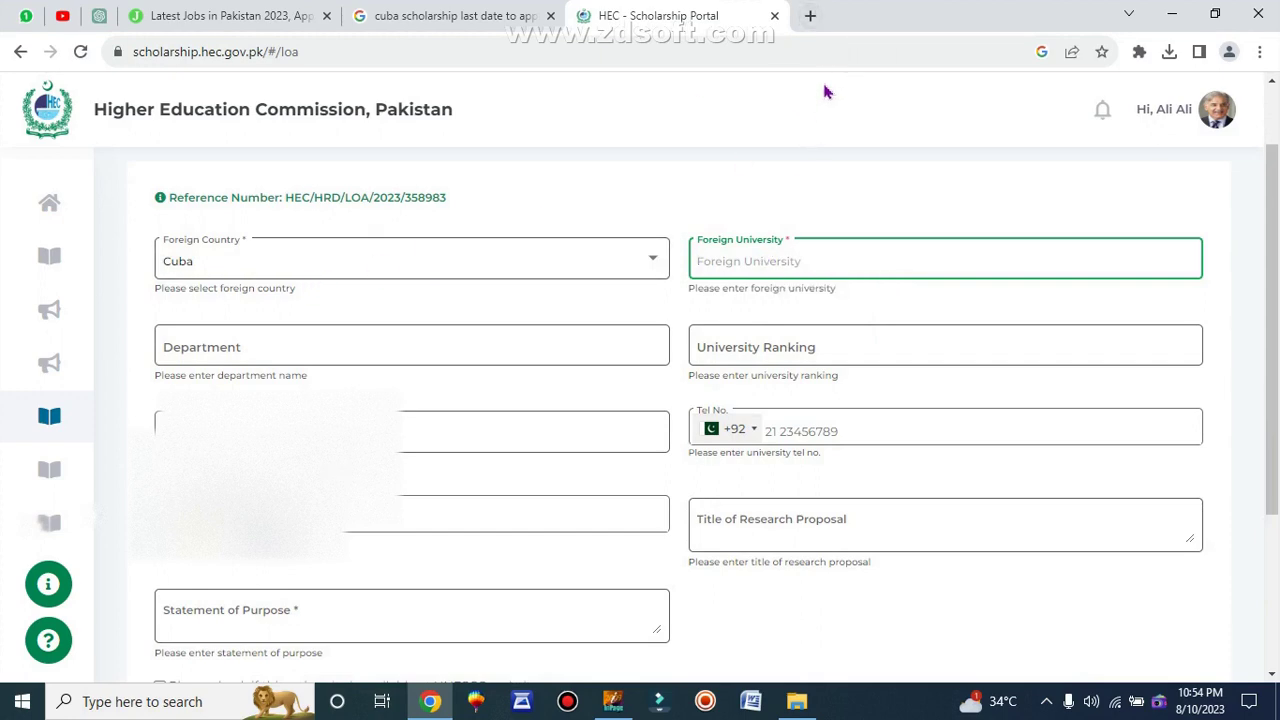
Search Google in a new tab for "govt of cuba scholarship listed universities".
click(810, 16)
click(771, 53)
text(govt of)
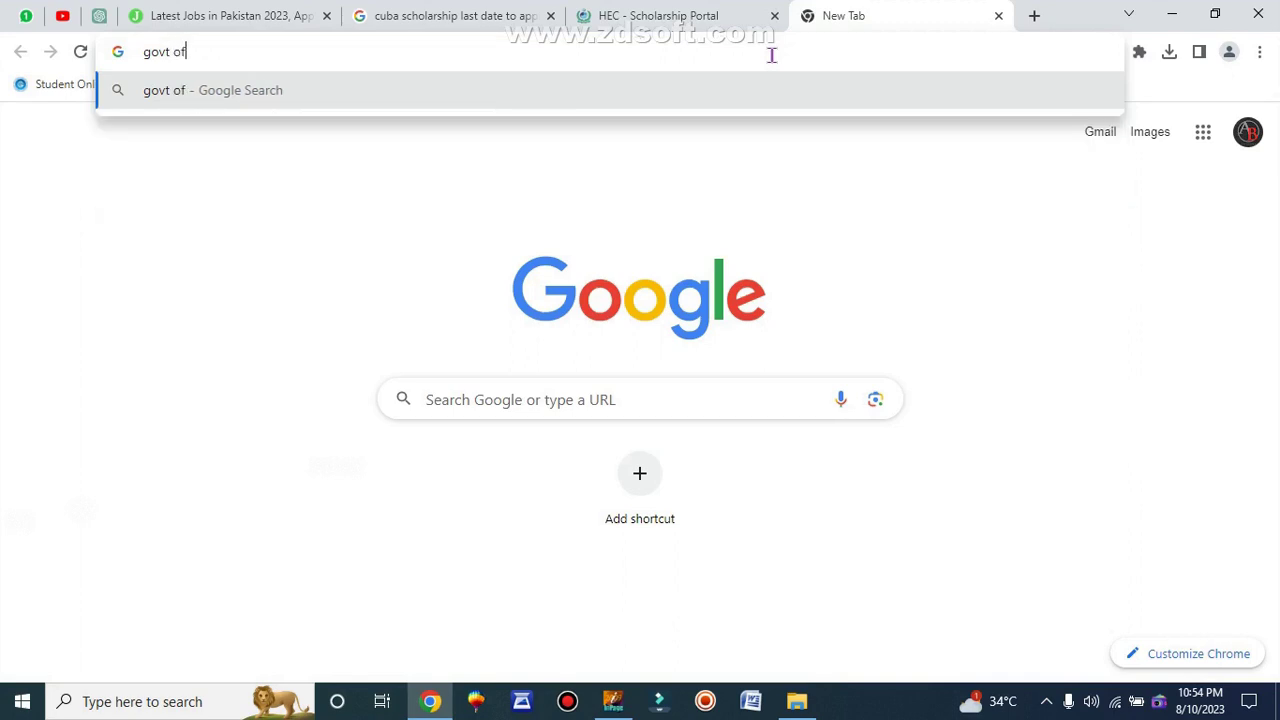
text( cuba scholarship lis)
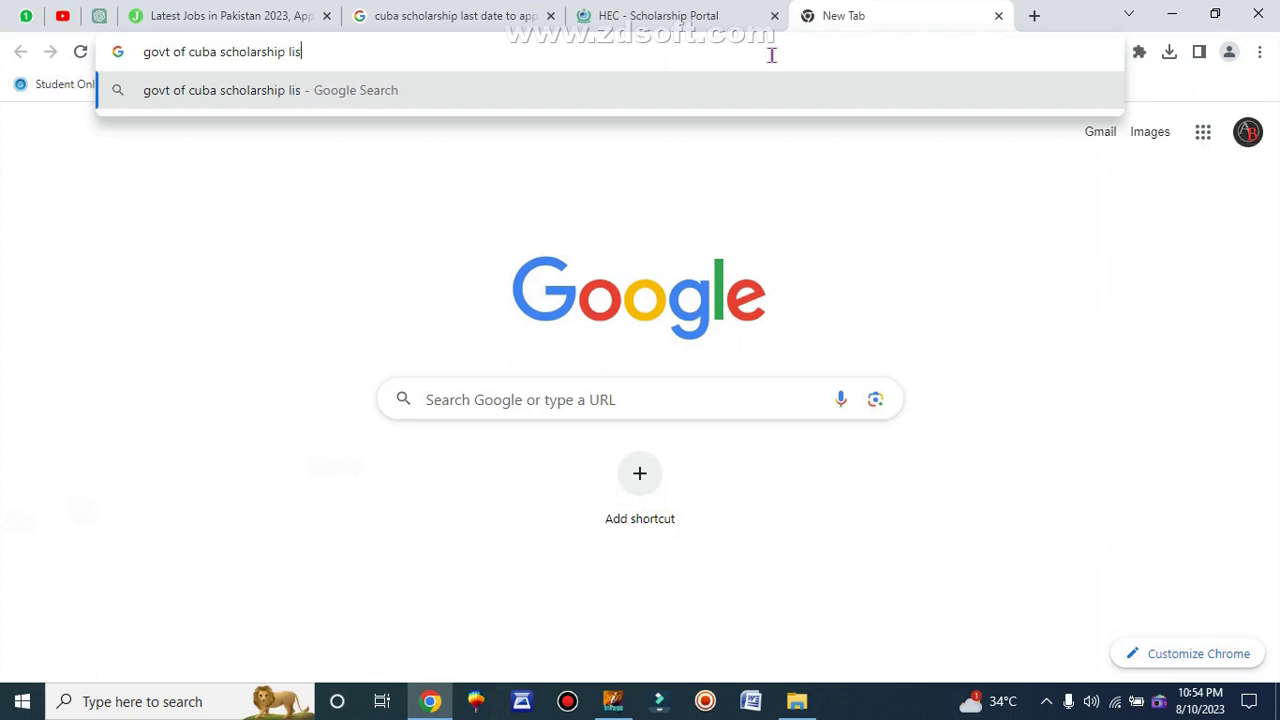
text(ted univ)
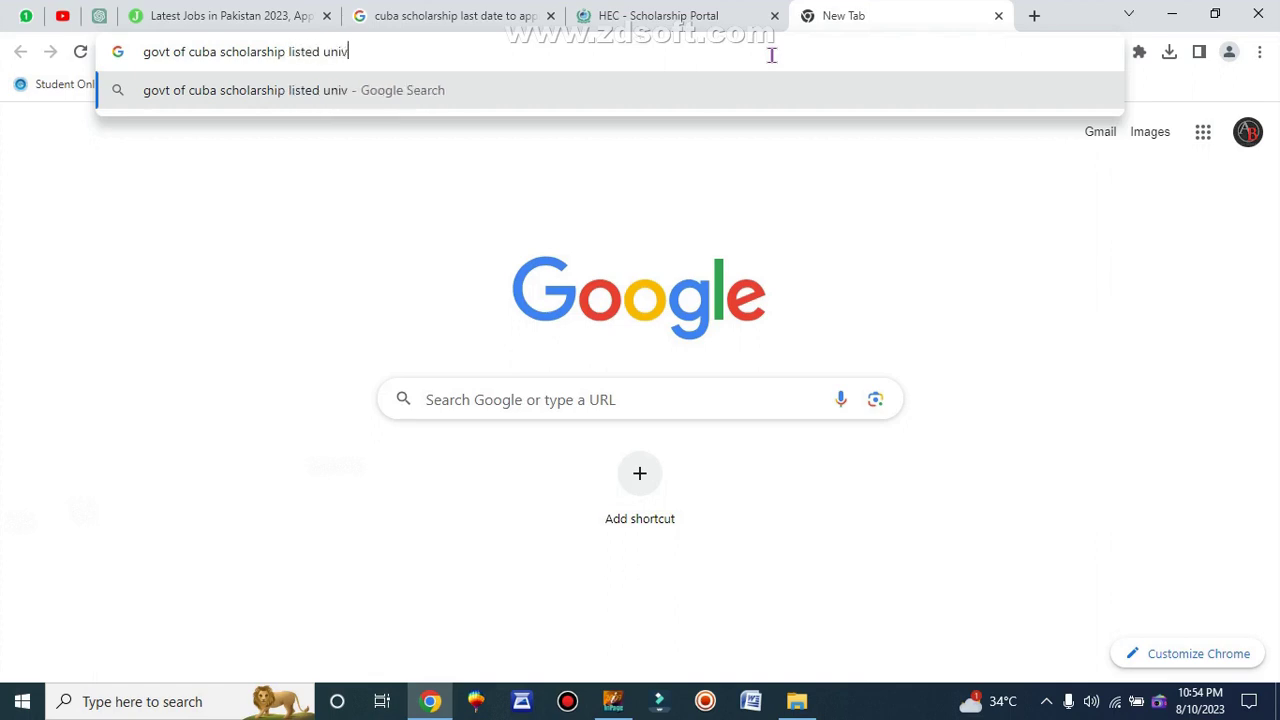
text(ersities)
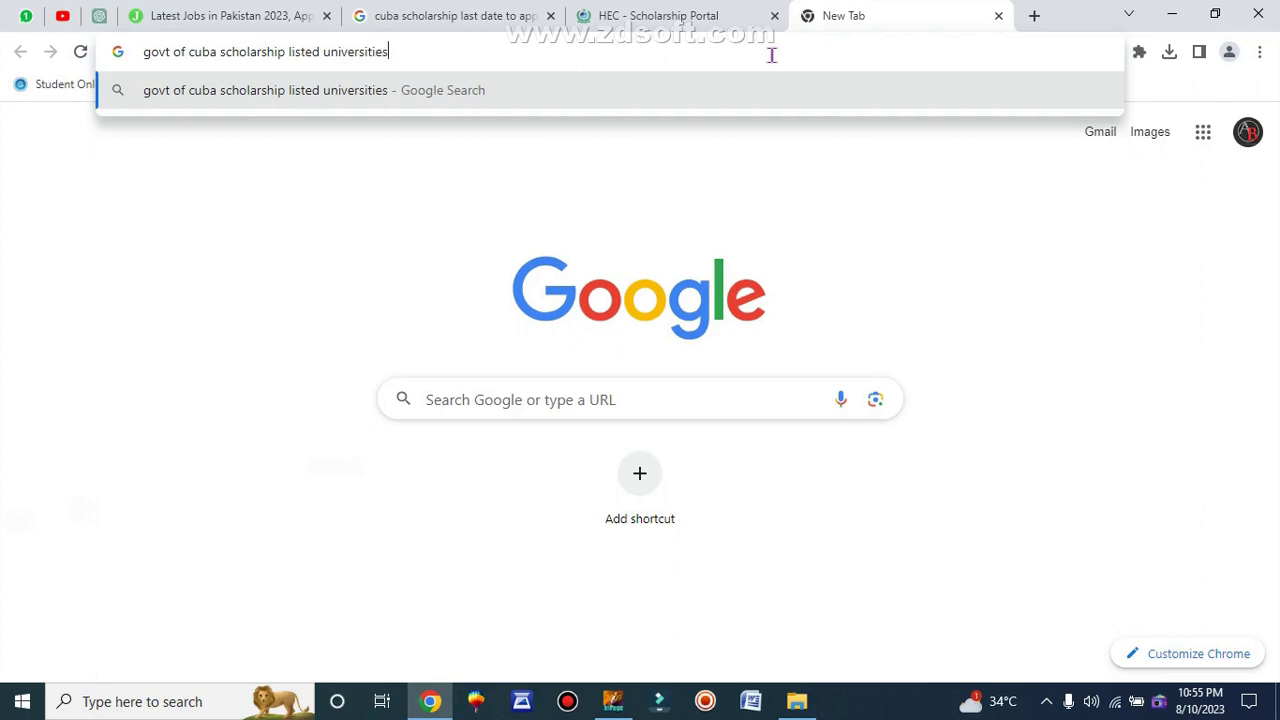
key(Return)
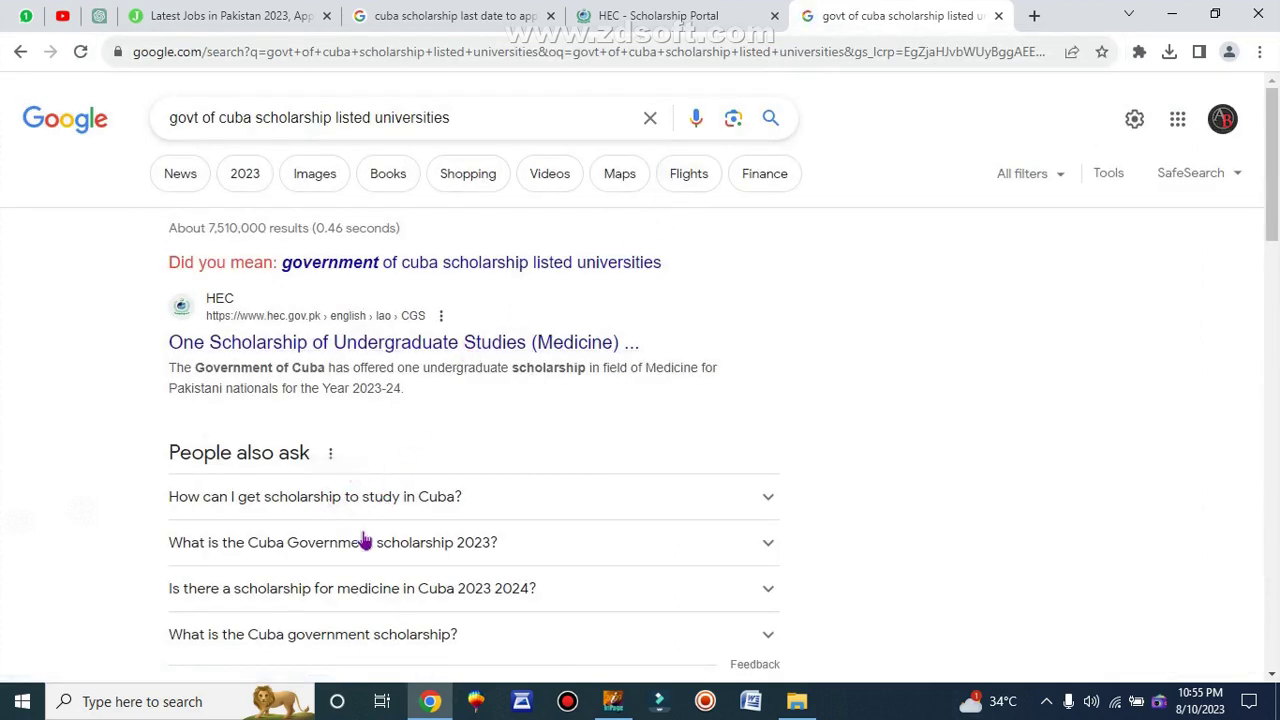
Open the HEC search result on the undergraduate medicine scholarship and look through its introduction page.
scroll(373, 545, down, 1)
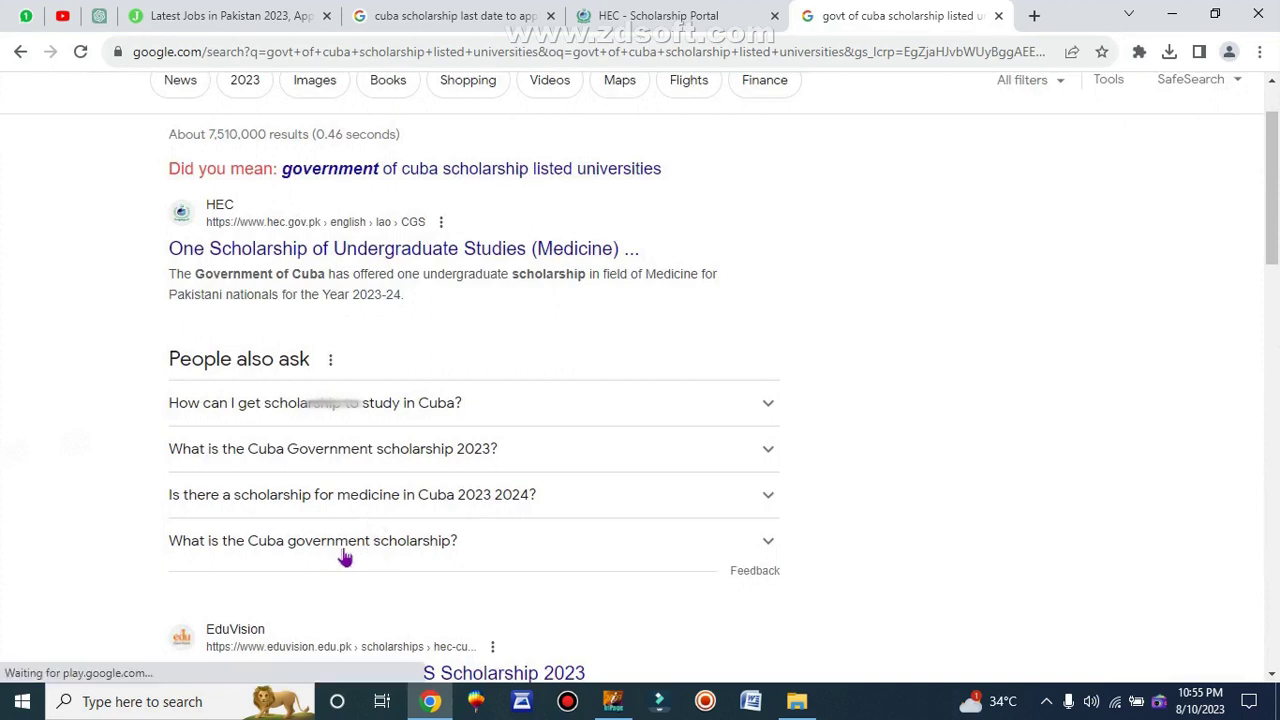
scroll(346, 545, down, 1)
scroll(375, 400, up, 1)
click(366, 257)
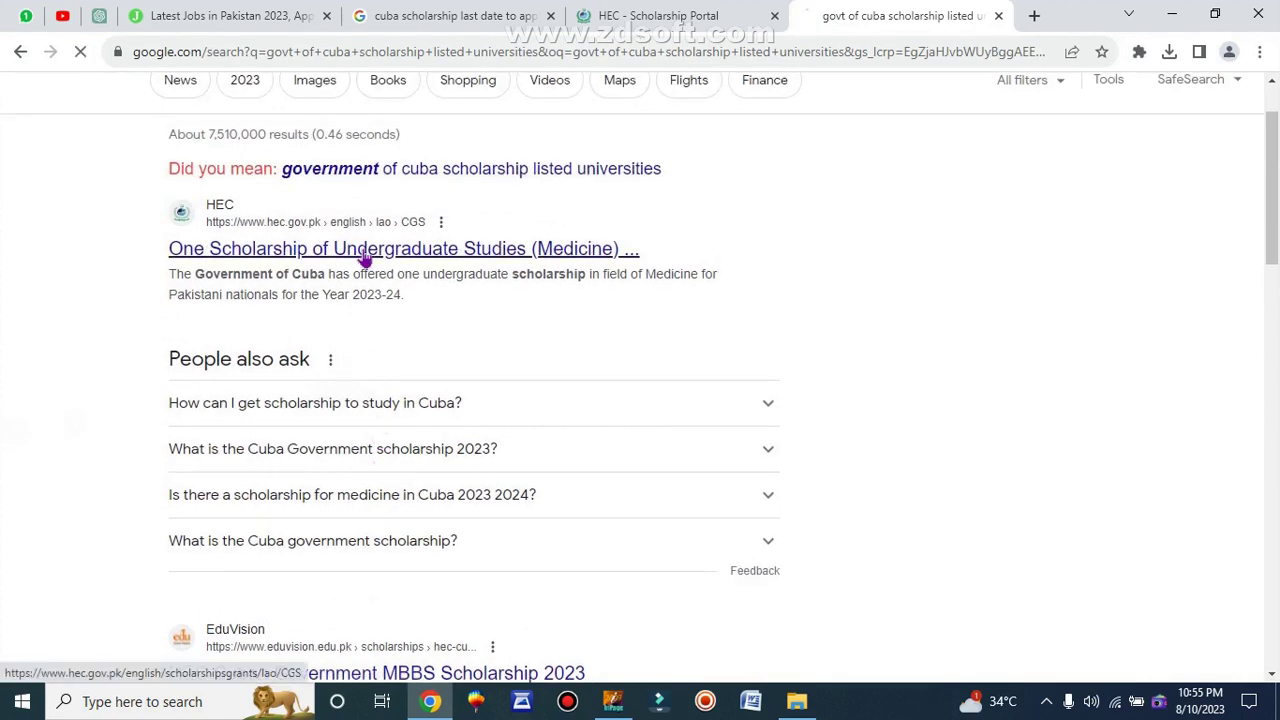
scroll(613, 403, down, 6)
scroll(700, 410, up, 6)
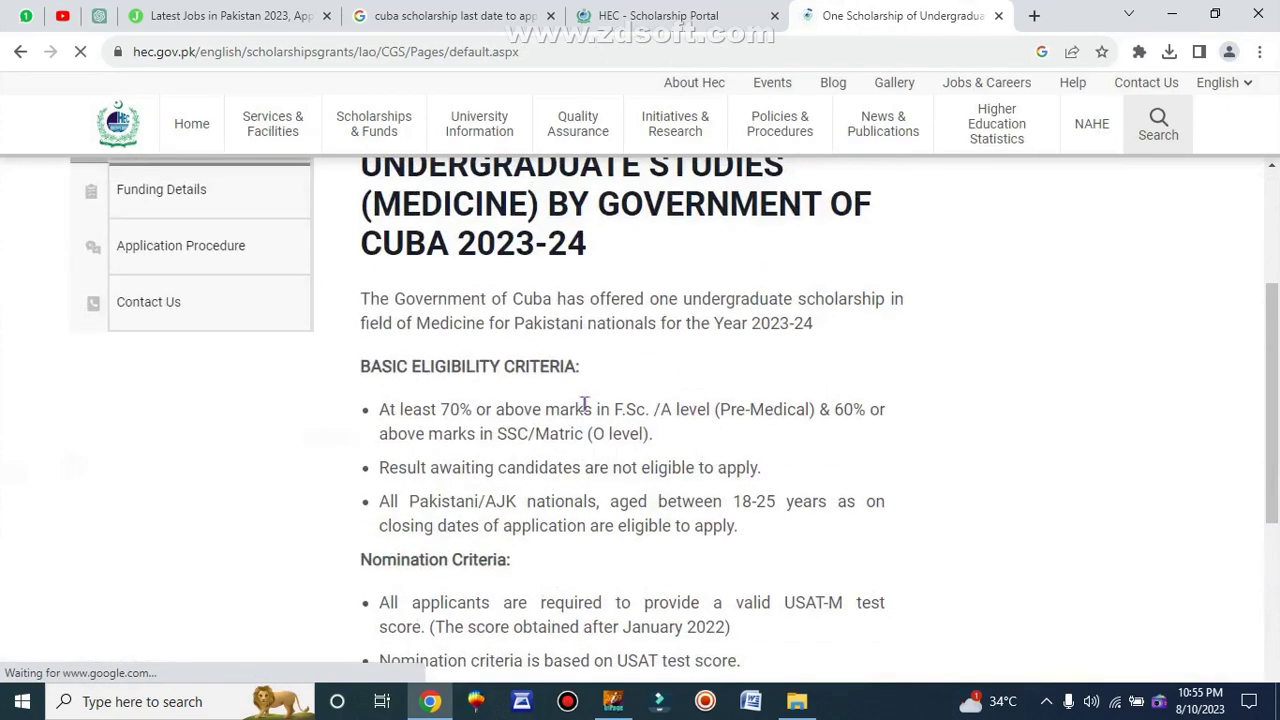
Check the Cuban scholarship's funding details and return to the search results.
click(184, 399)
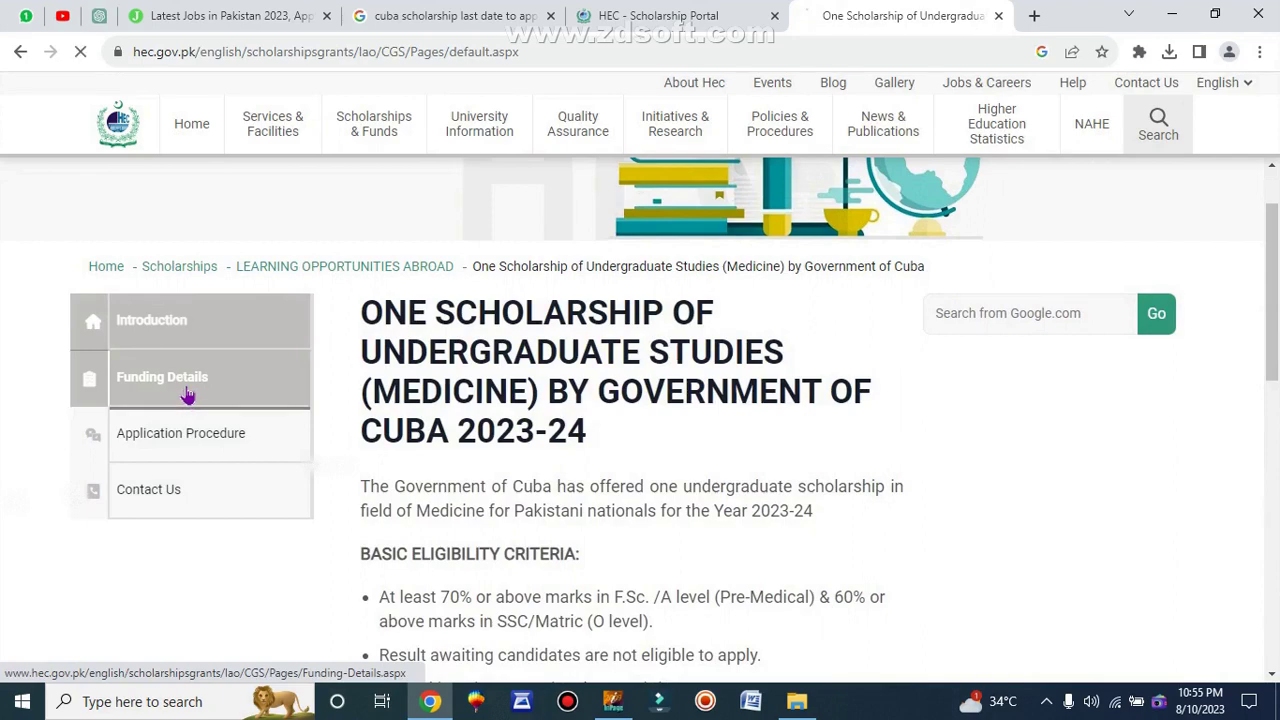
scroll(575, 453, down, 3)
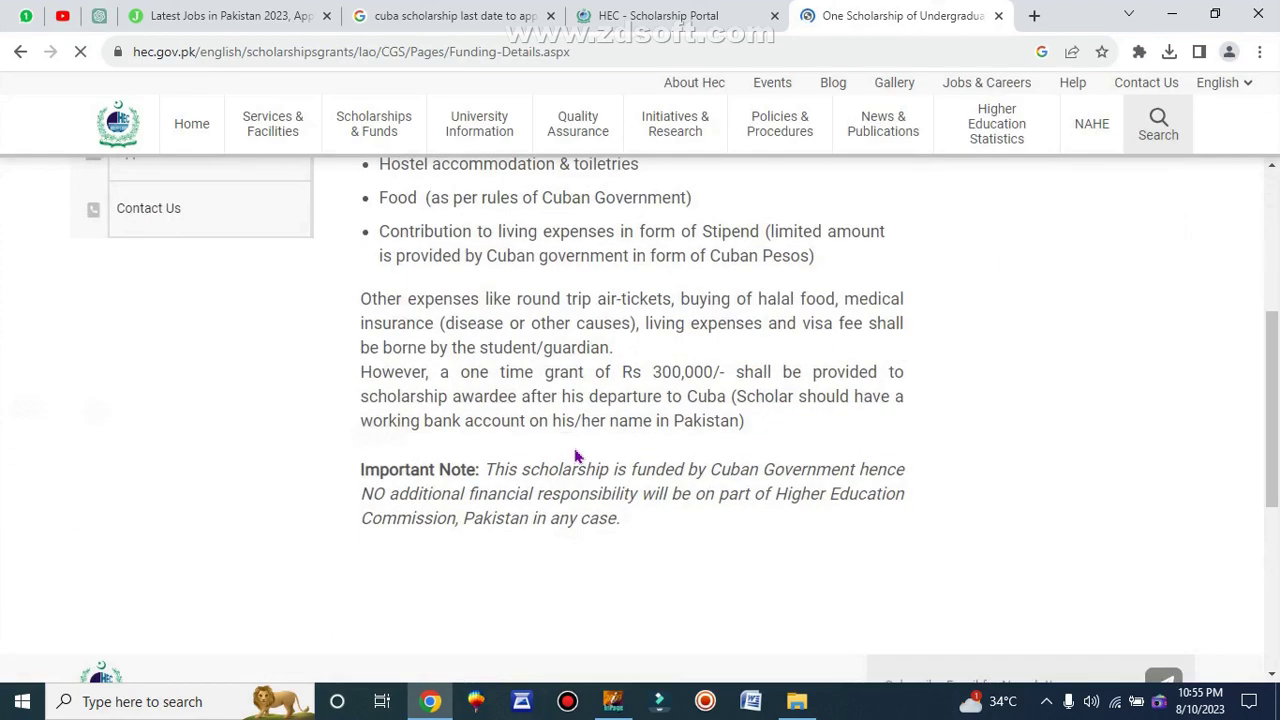
scroll(284, 336, up, 4)
click(20, 51)
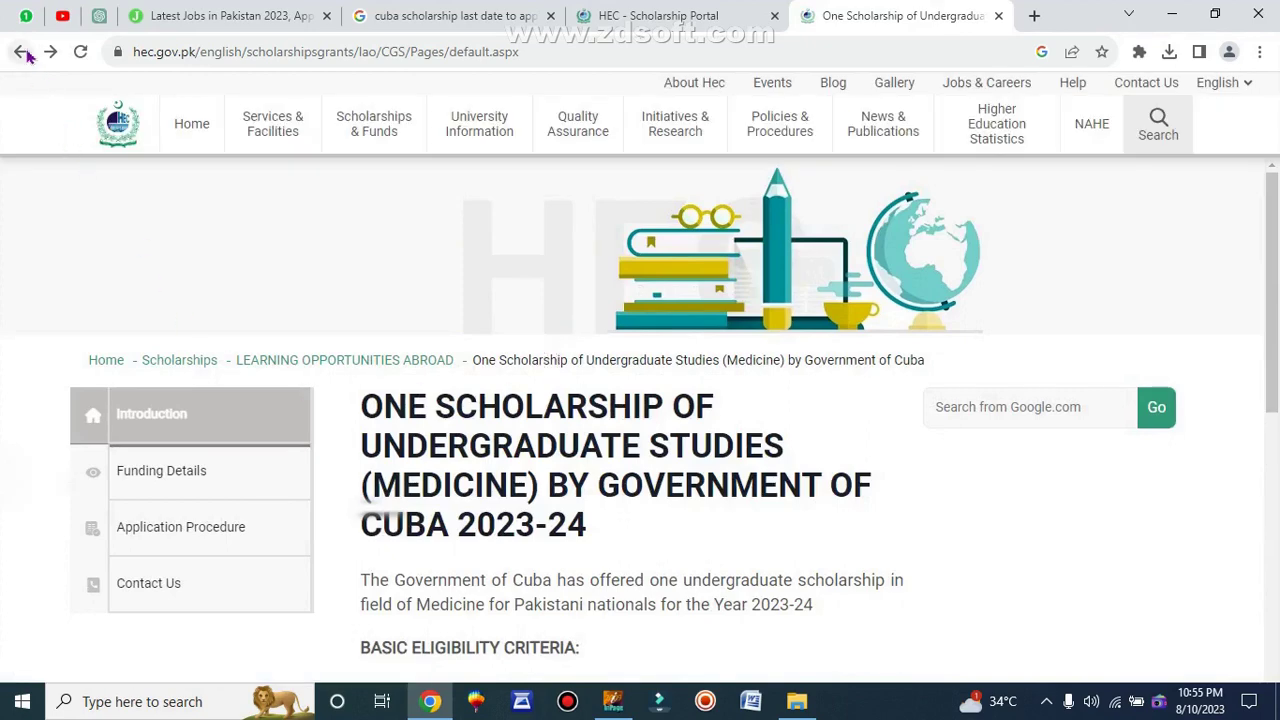
click(22, 52)
scroll(390, 415, up, 1)
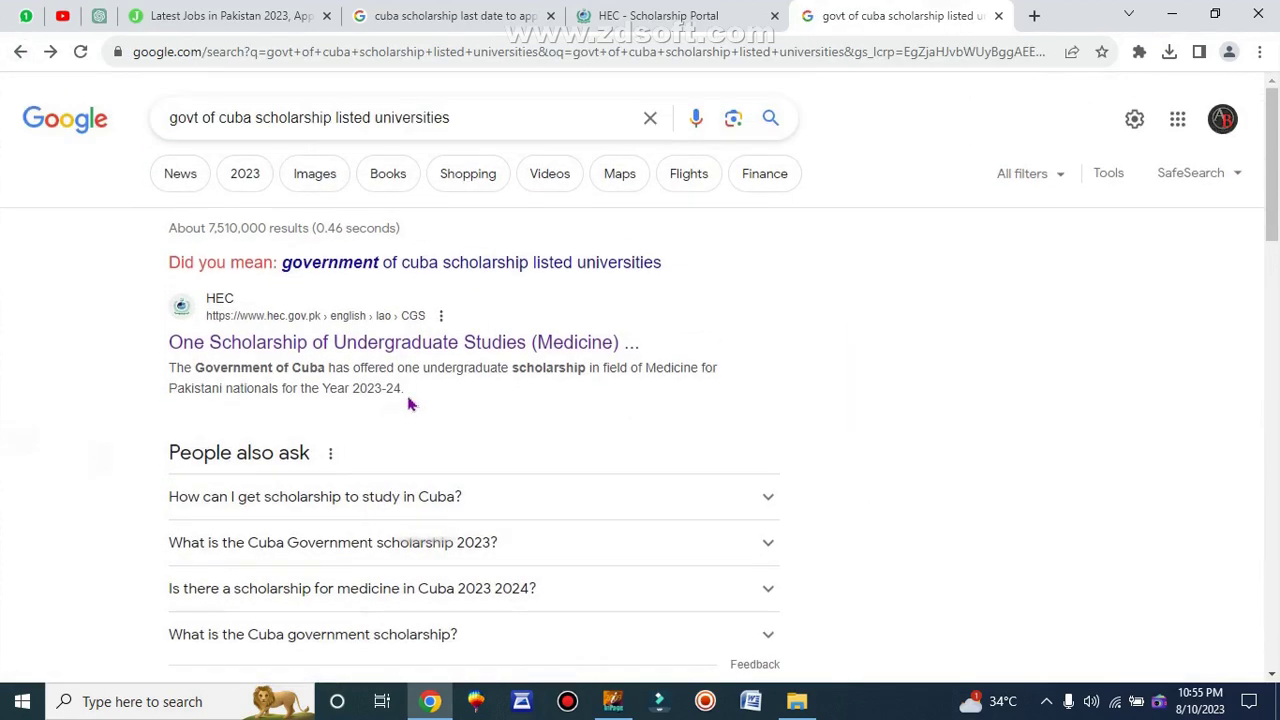
Shorten the search query to "cuba scholarship listed universities" and run the search again.
click(224, 117)
double_click(224, 117)
click(215, 116)
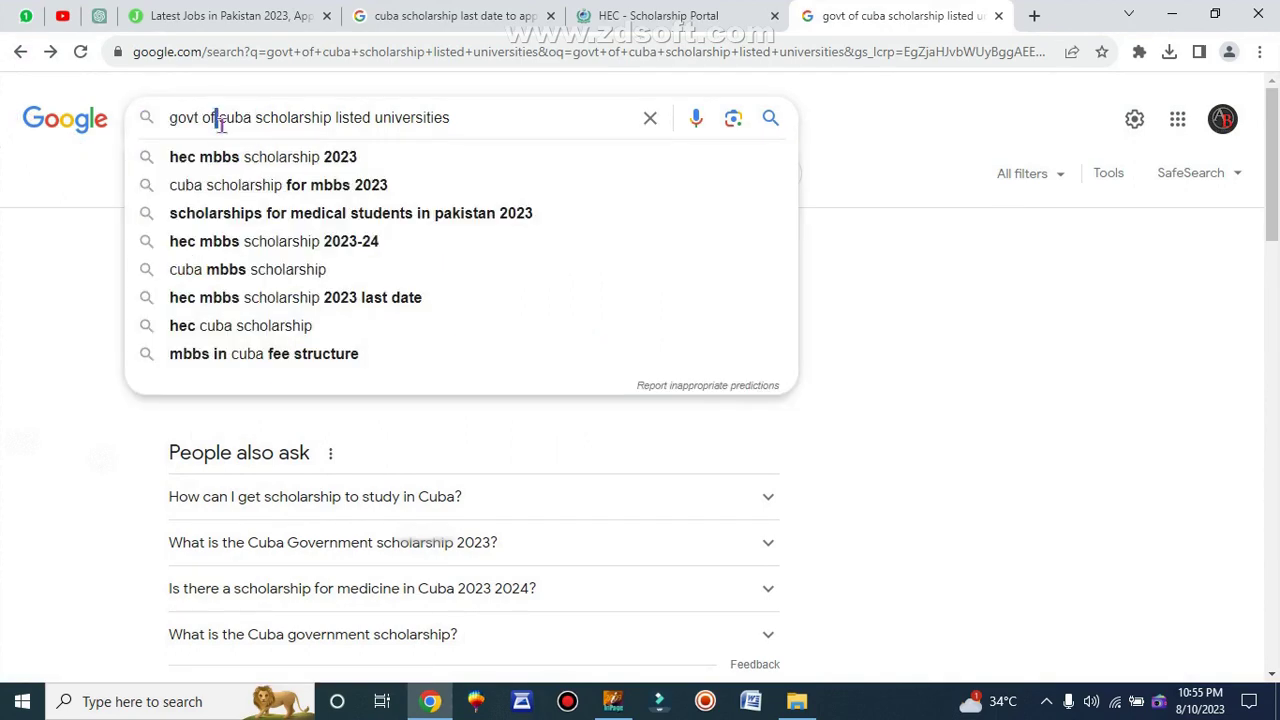
key(BackSpace)
key(BackSpace)
key(BackSpace)
key(BackSpace)
key(BackSpace)
key(BackSpace)
key(BackSpace)
key(BackSpace)
click(460, 114)
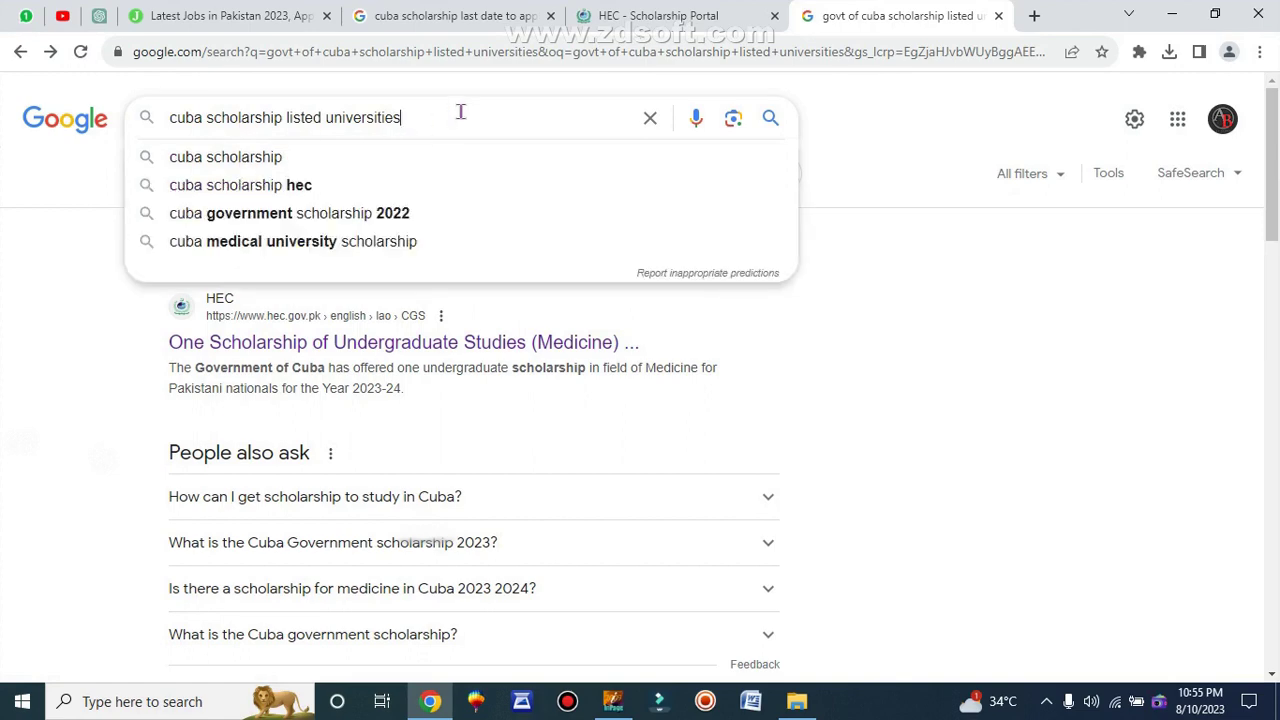
key(Return)
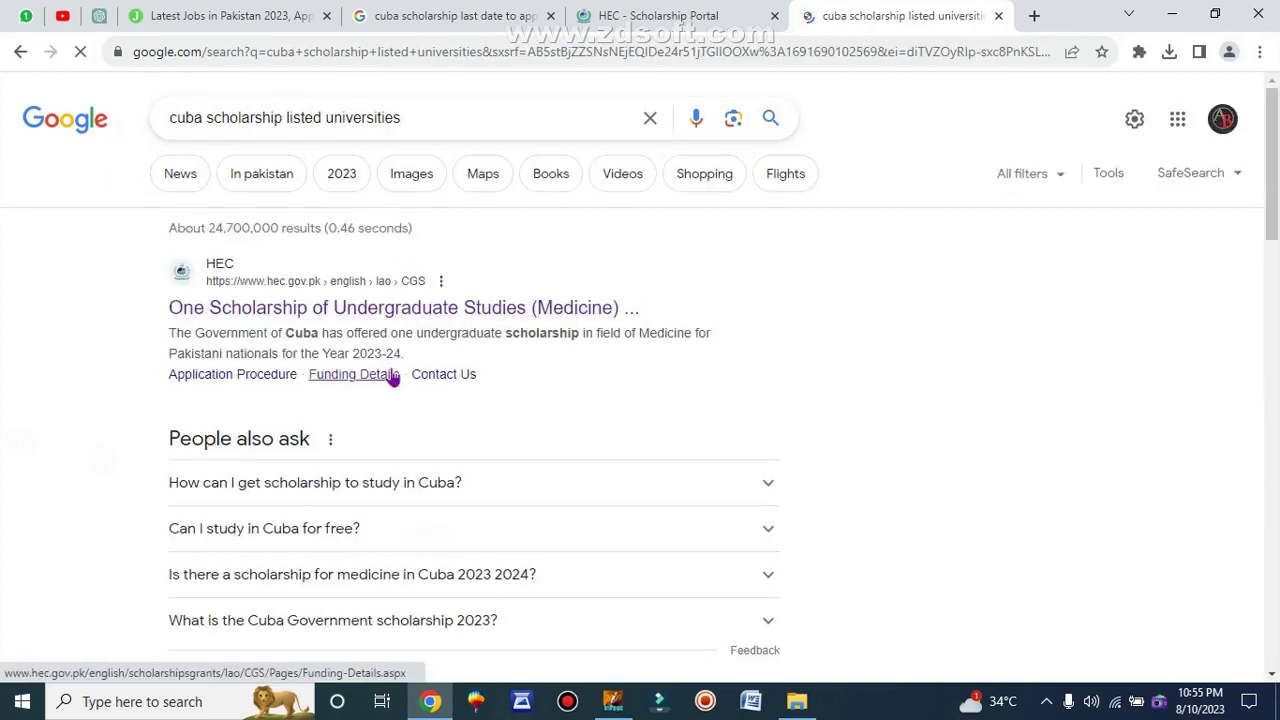
Look through the search results for a page listing the Cuban universities covered by the scholarship.
scroll(392, 377, down, 1)
scroll(392, 377, down, 1)
scroll(380, 400, down, 1)
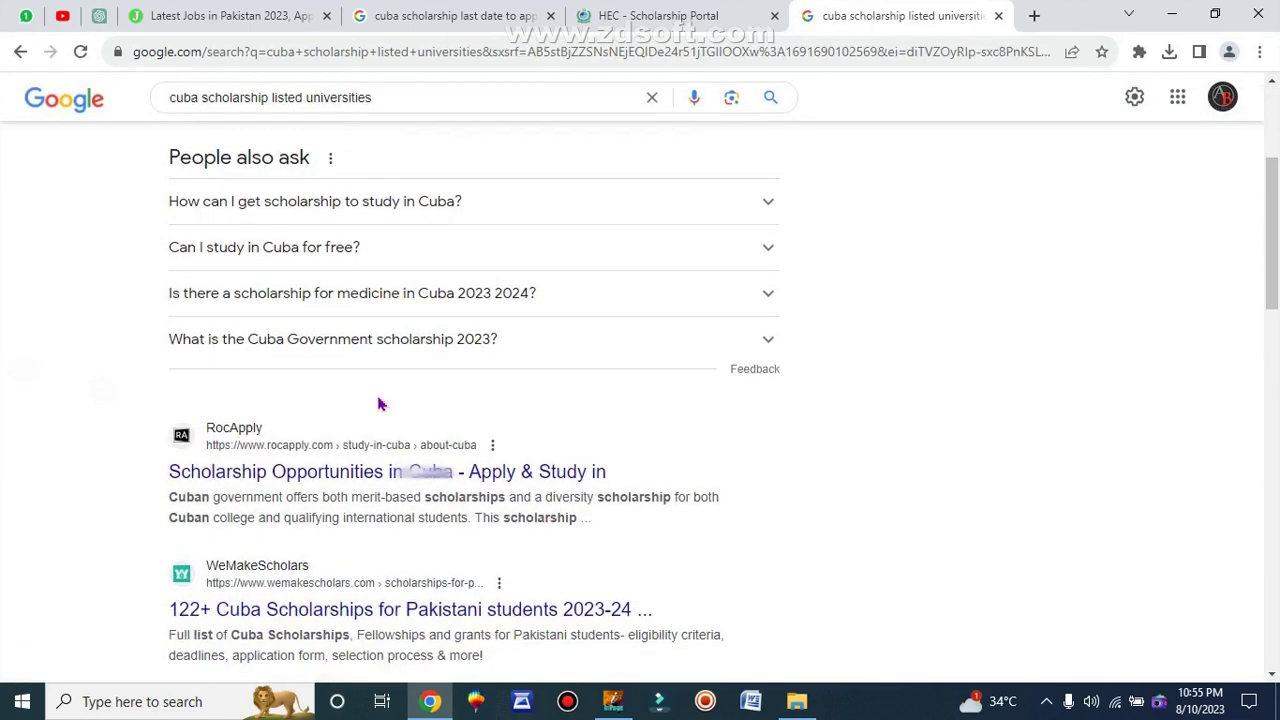
click(375, 478)
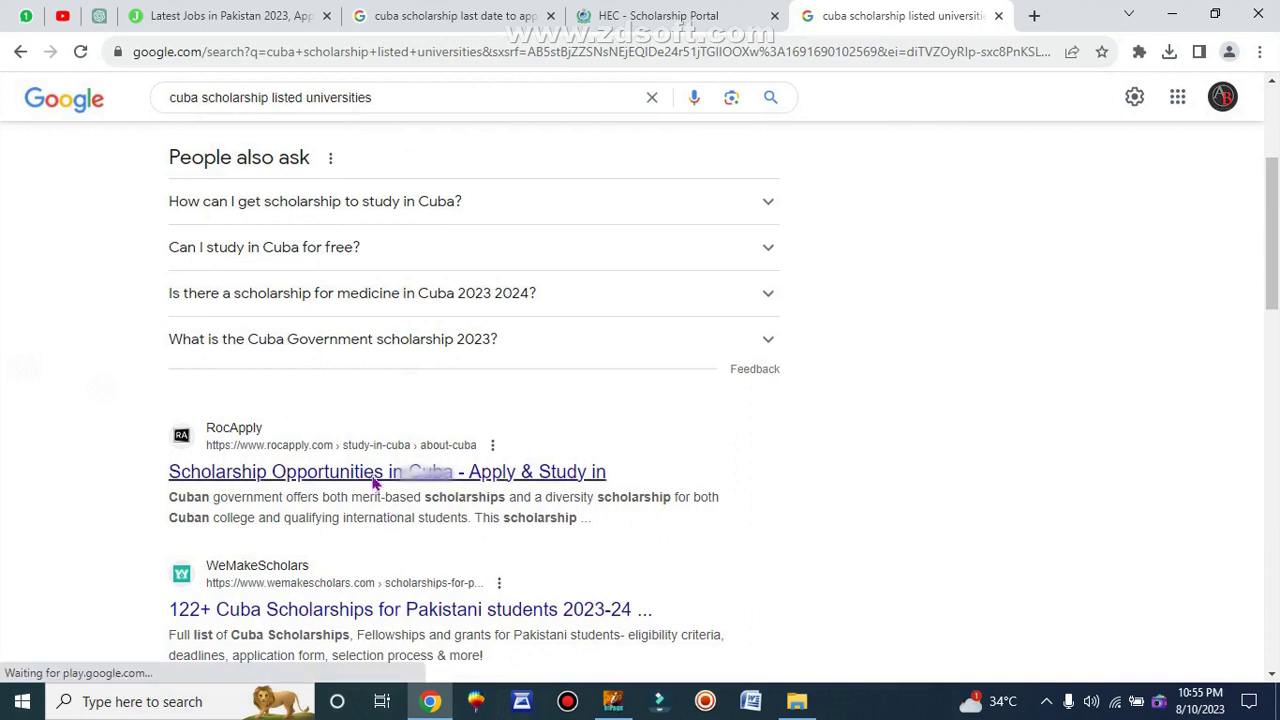
scroll(375, 480, down, 2)
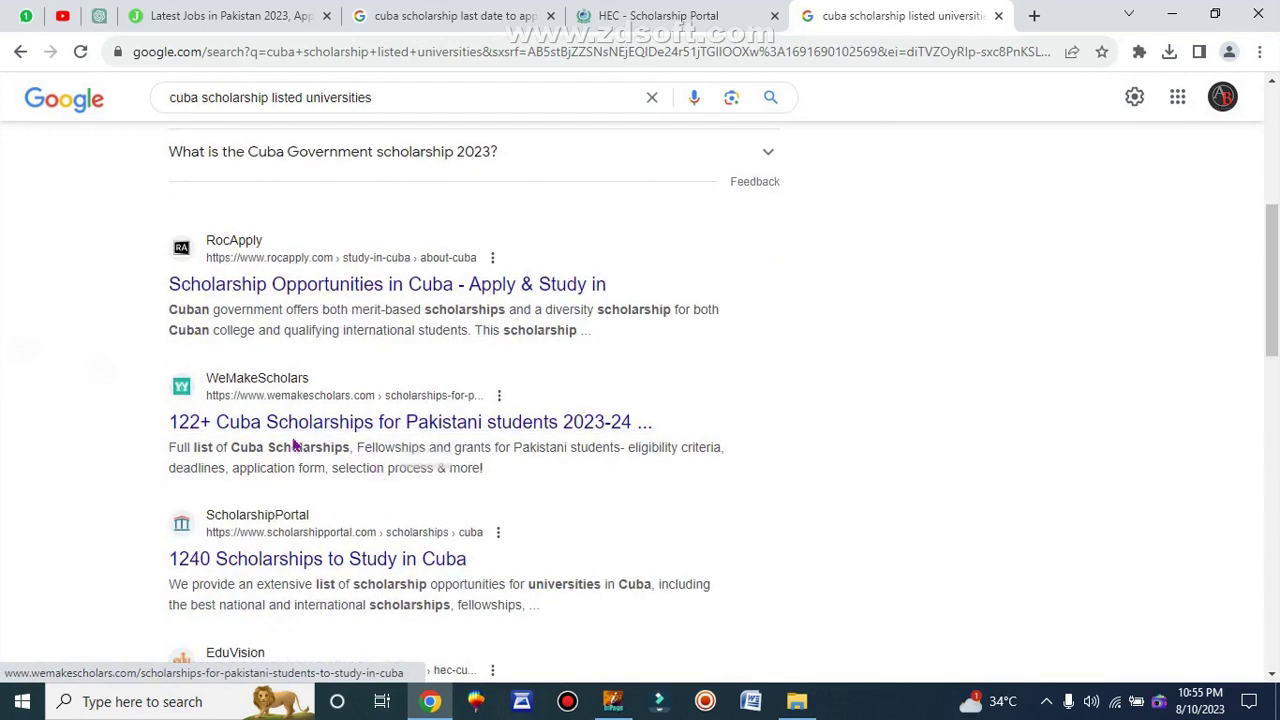
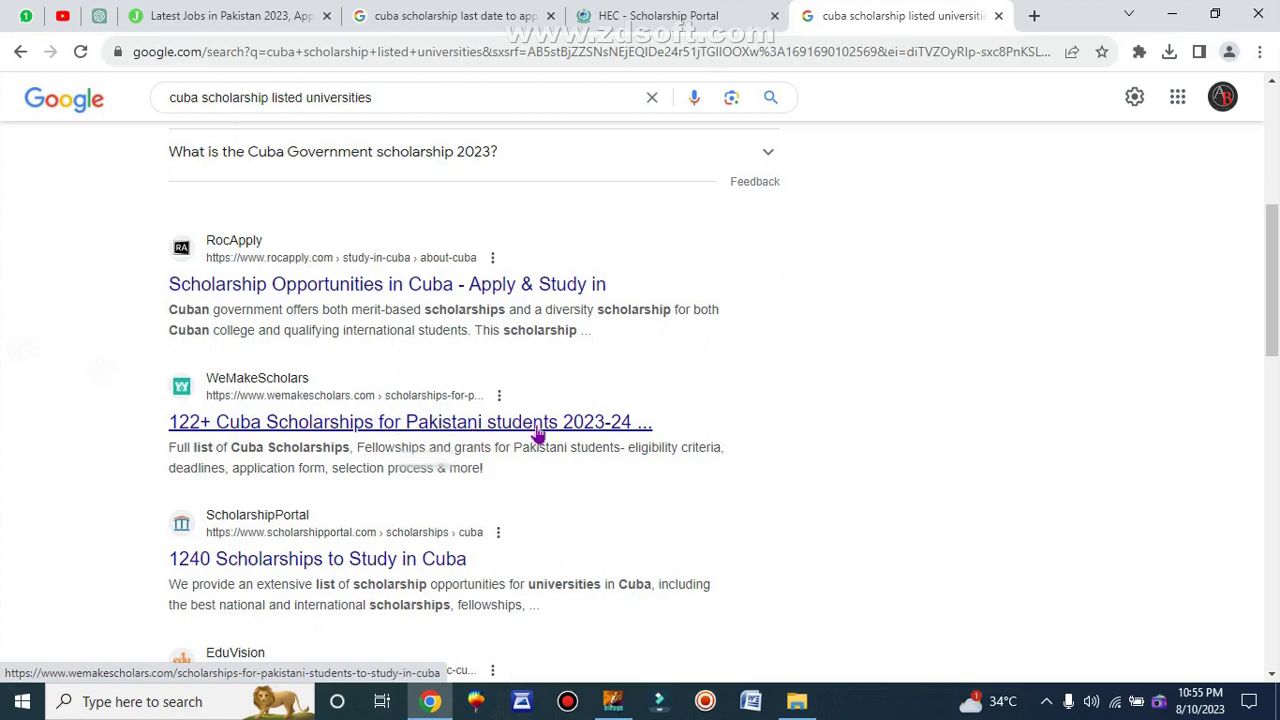
scroll(487, 470, down, 3)
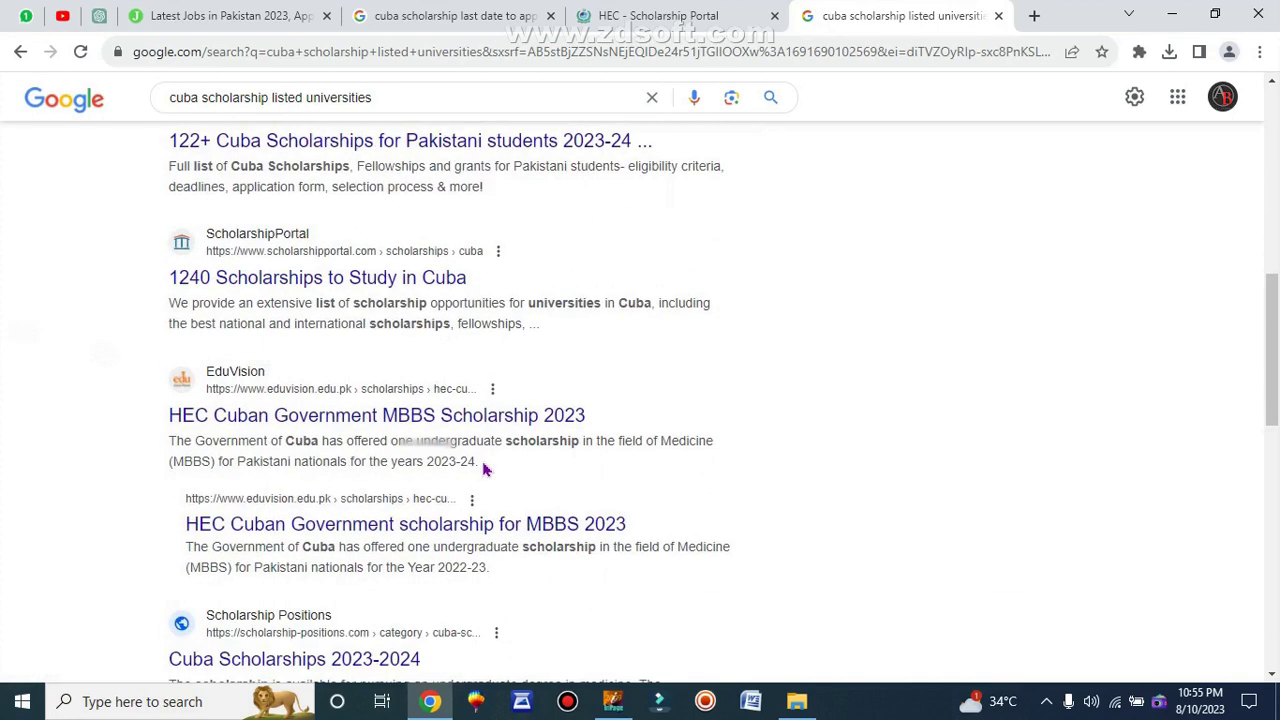
scroll(395, 445, down, 4)
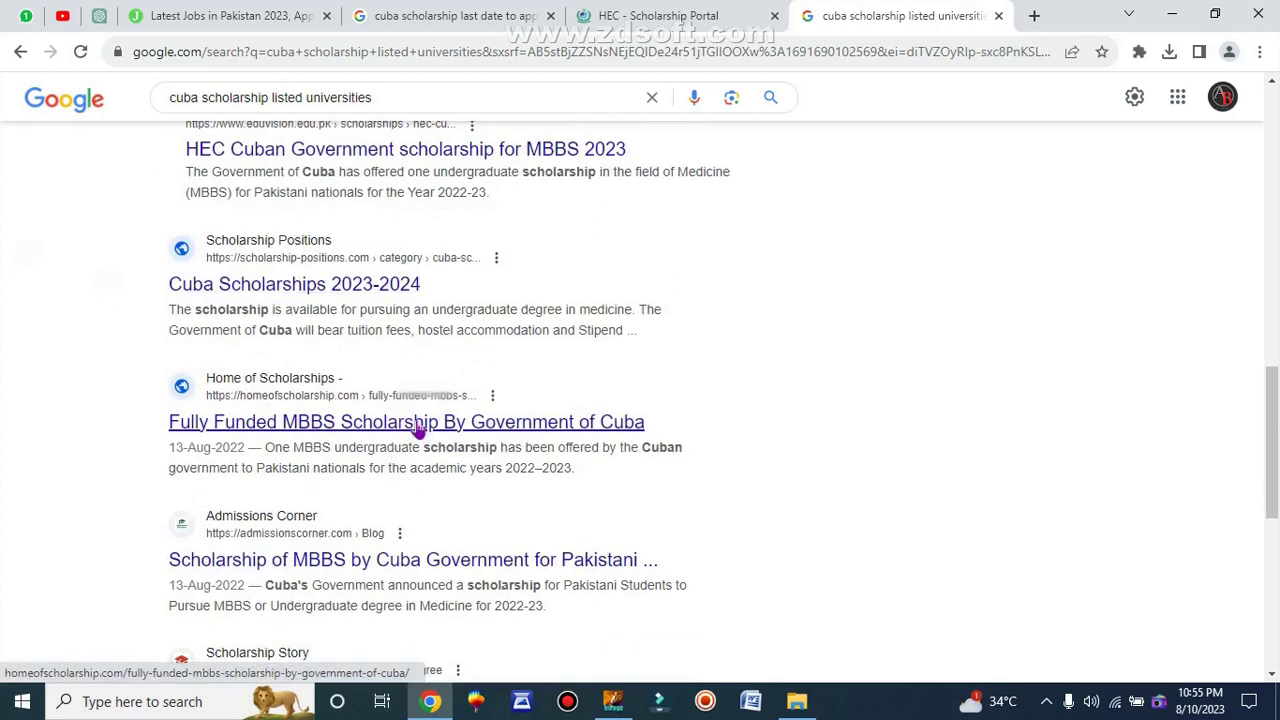
scroll(417, 426, down, 2)
drag(152, 236, 650, 234)
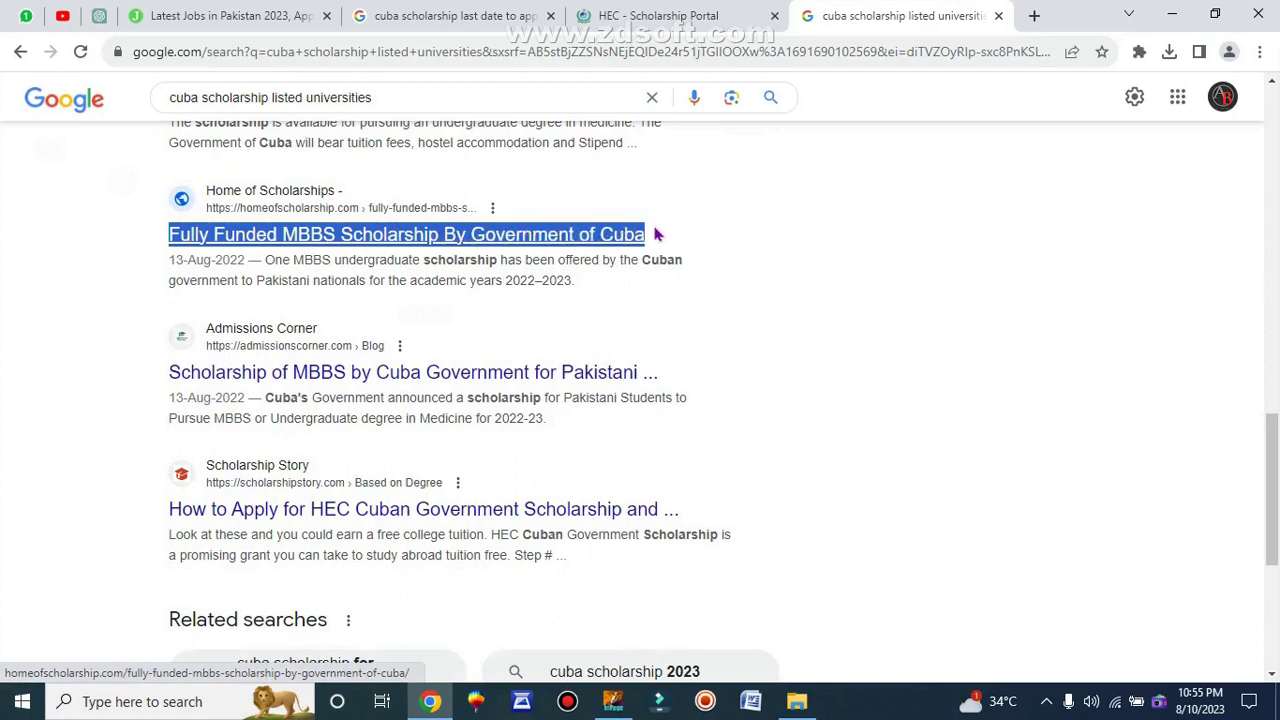
click(656, 234)
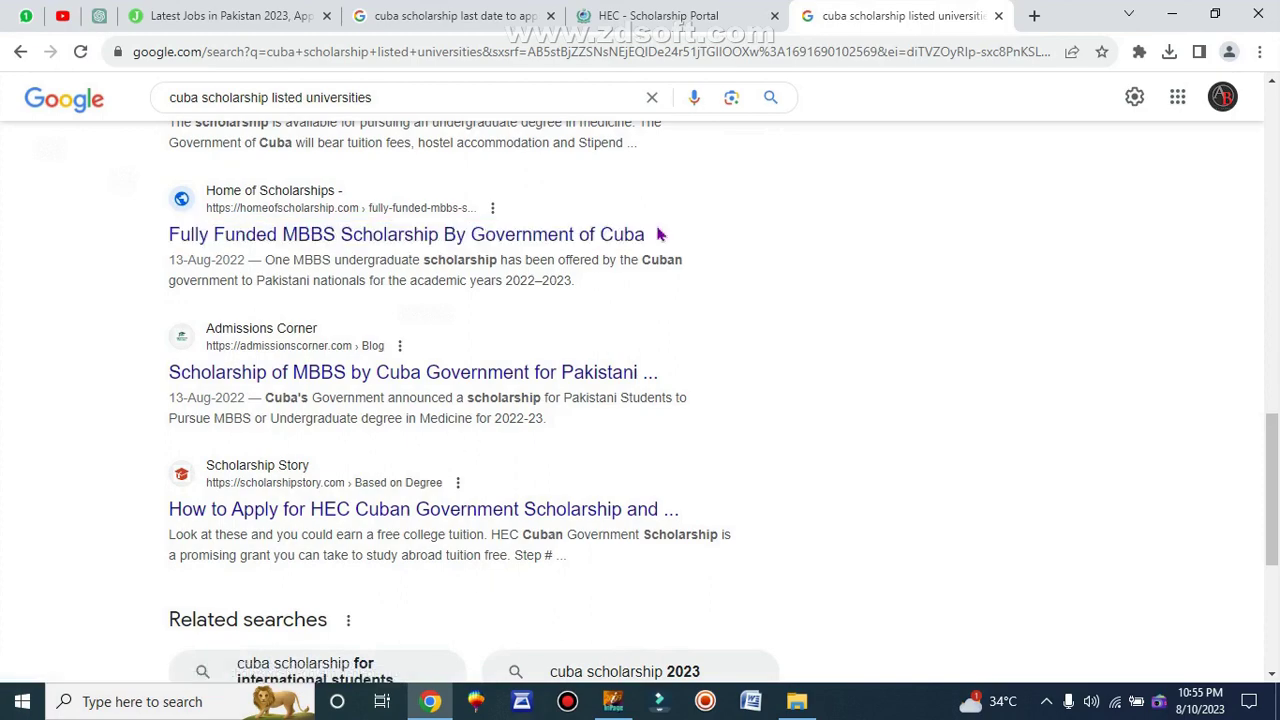
scroll(251, 374, up, 10)
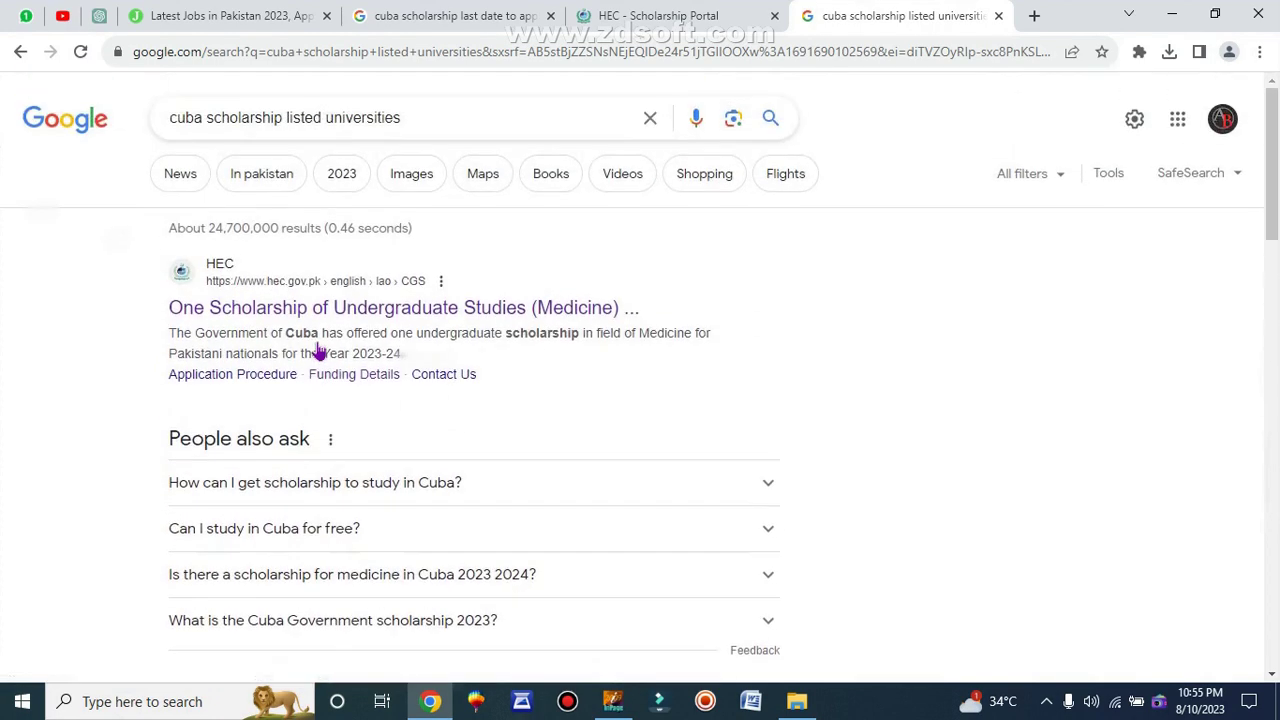
drag(378, 113, 170, 113)
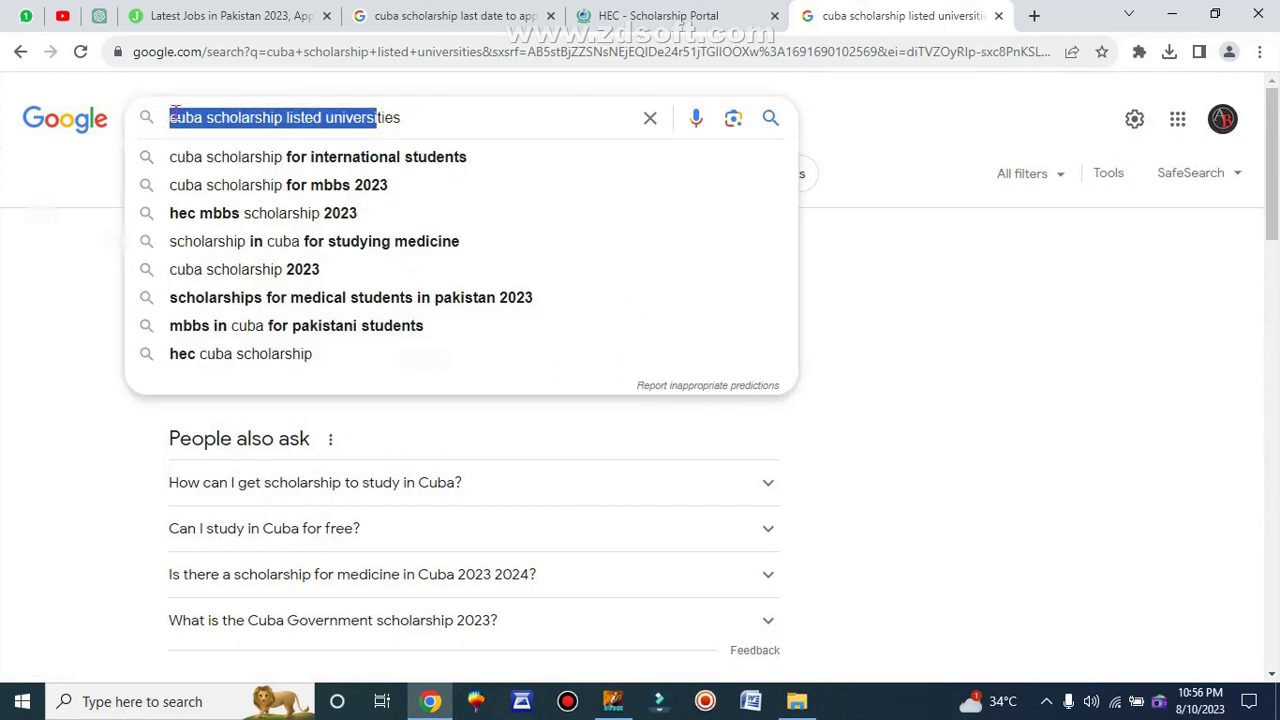
drag(502, 120, 173, 120)
click(567, 703)
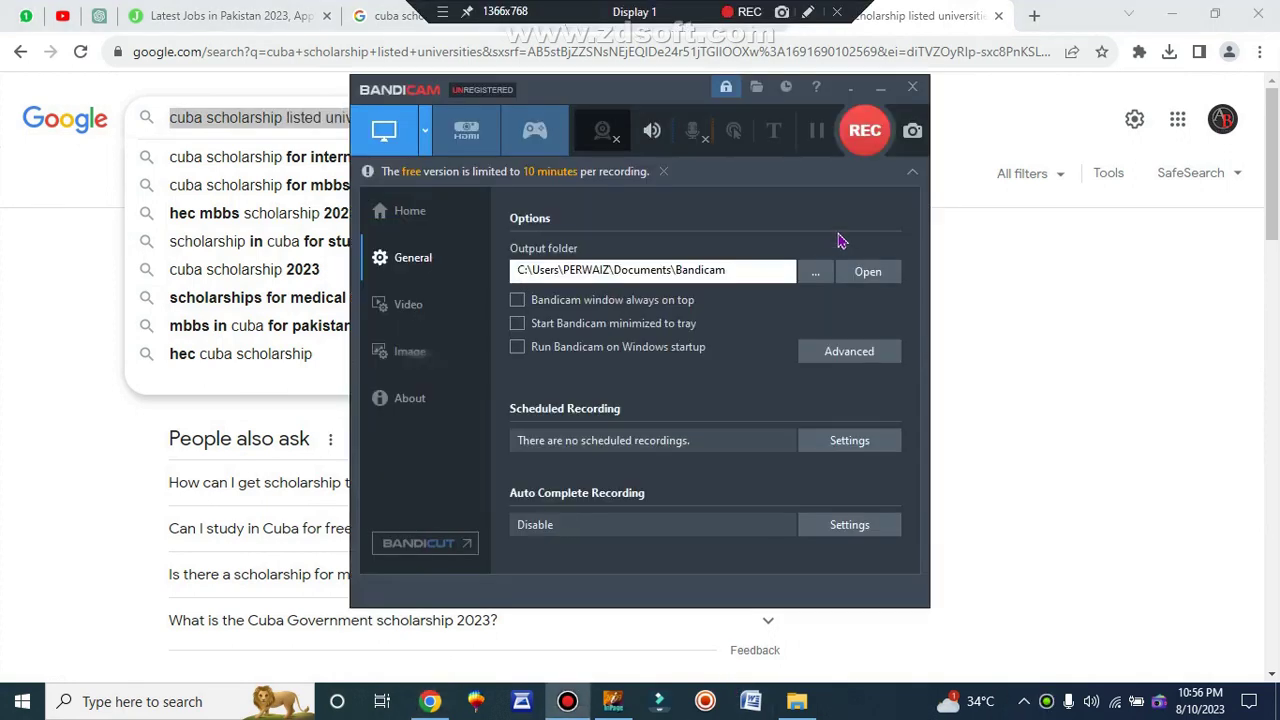
click(910, 94)
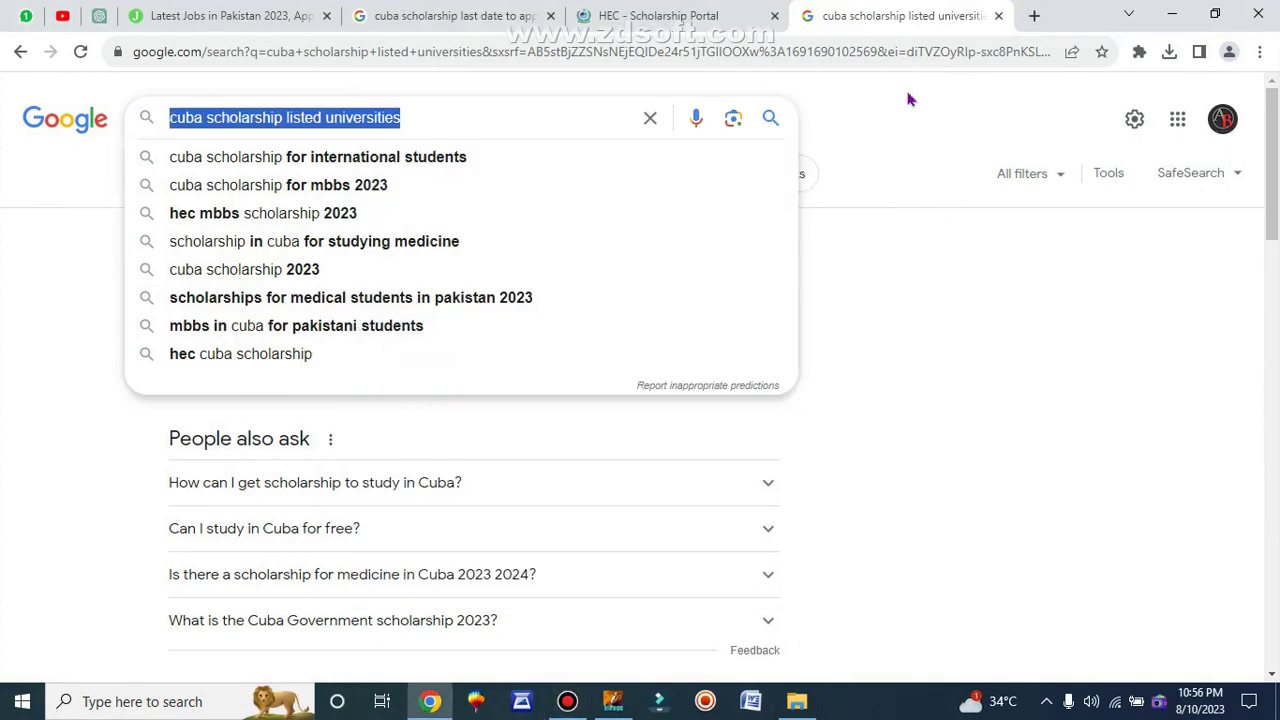
click(712, 706)
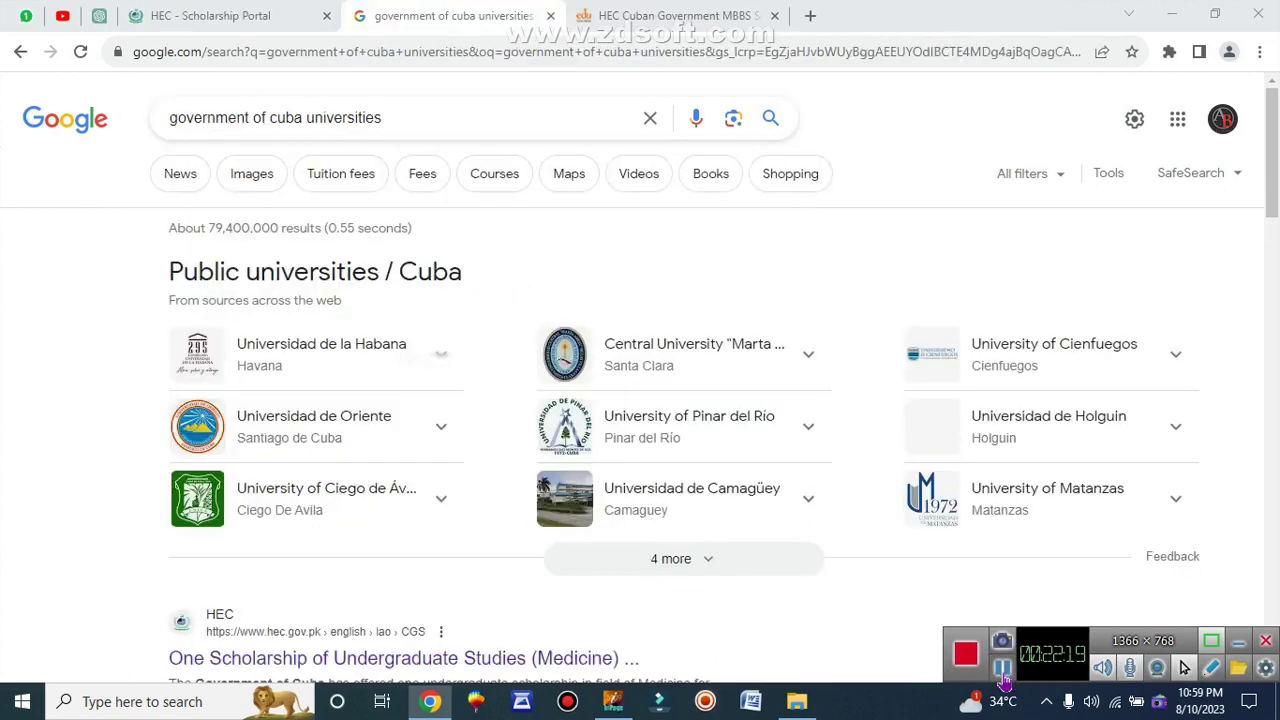
Expand the Universidad de la Habana entry in the "government of cuba universities" results and open the search for that university.
triple_click(256, 120)
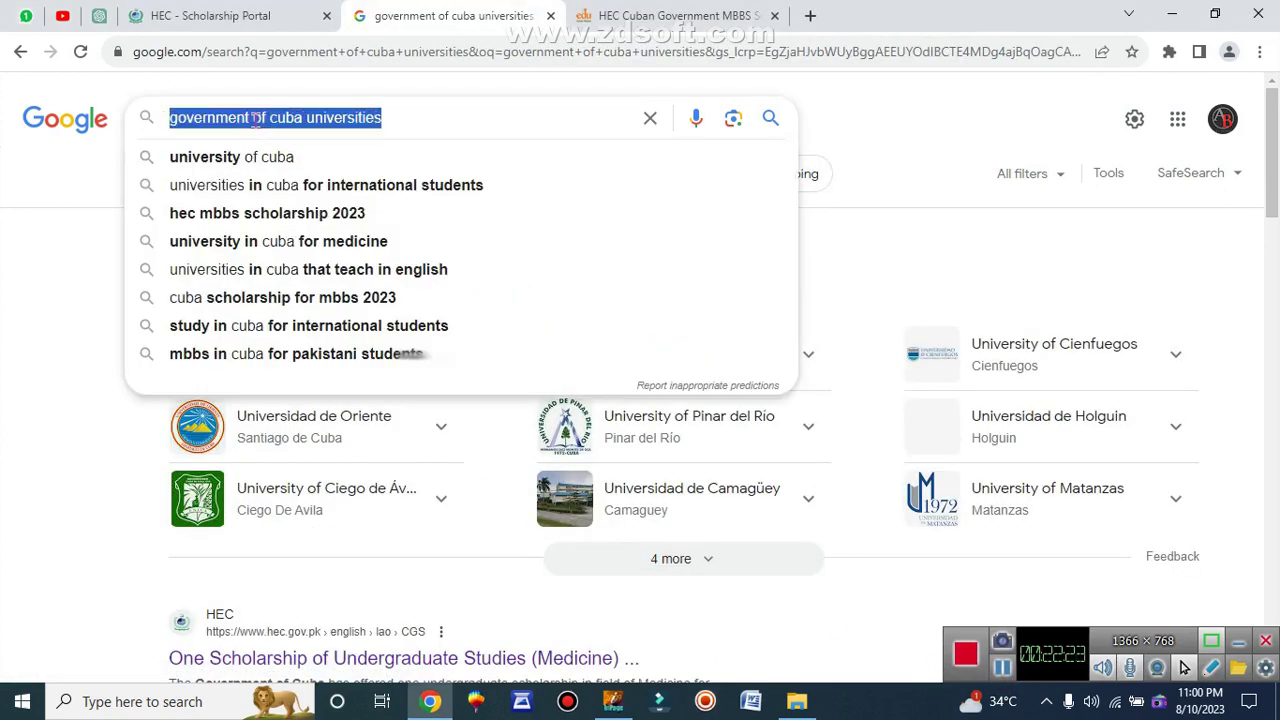
click(35, 430)
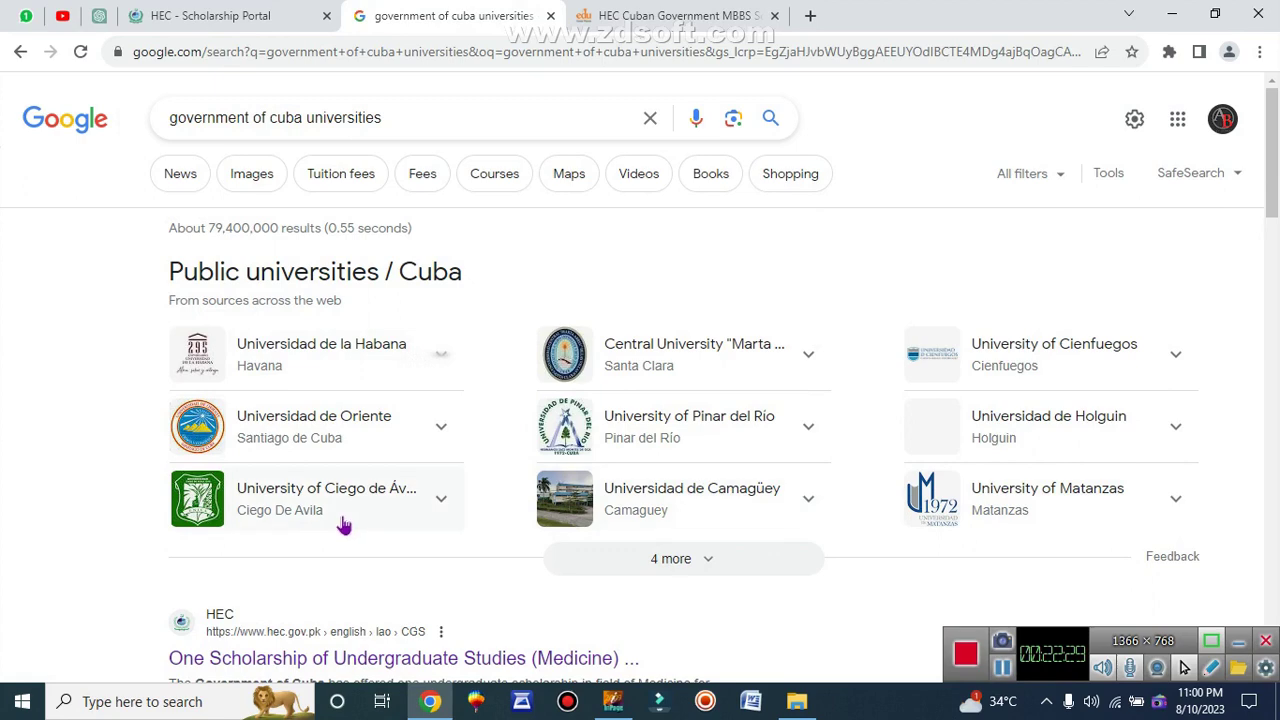
click(318, 368)
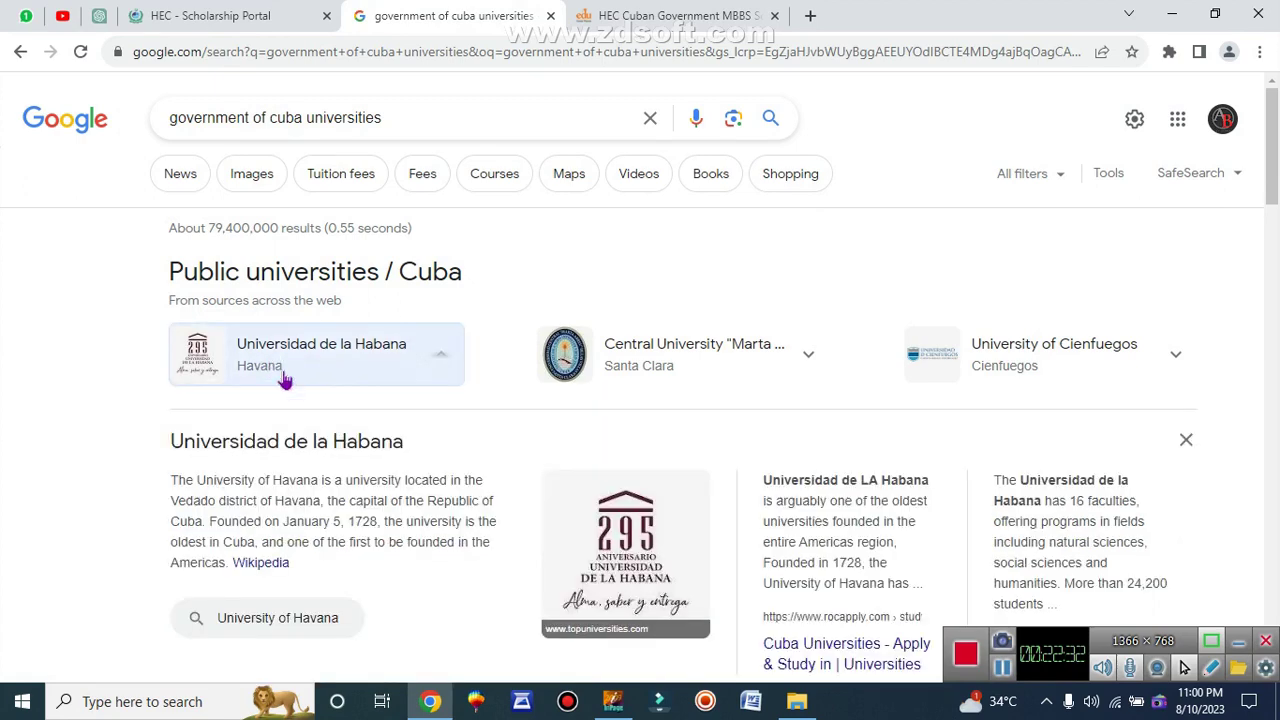
scroll(409, 414, down, 4)
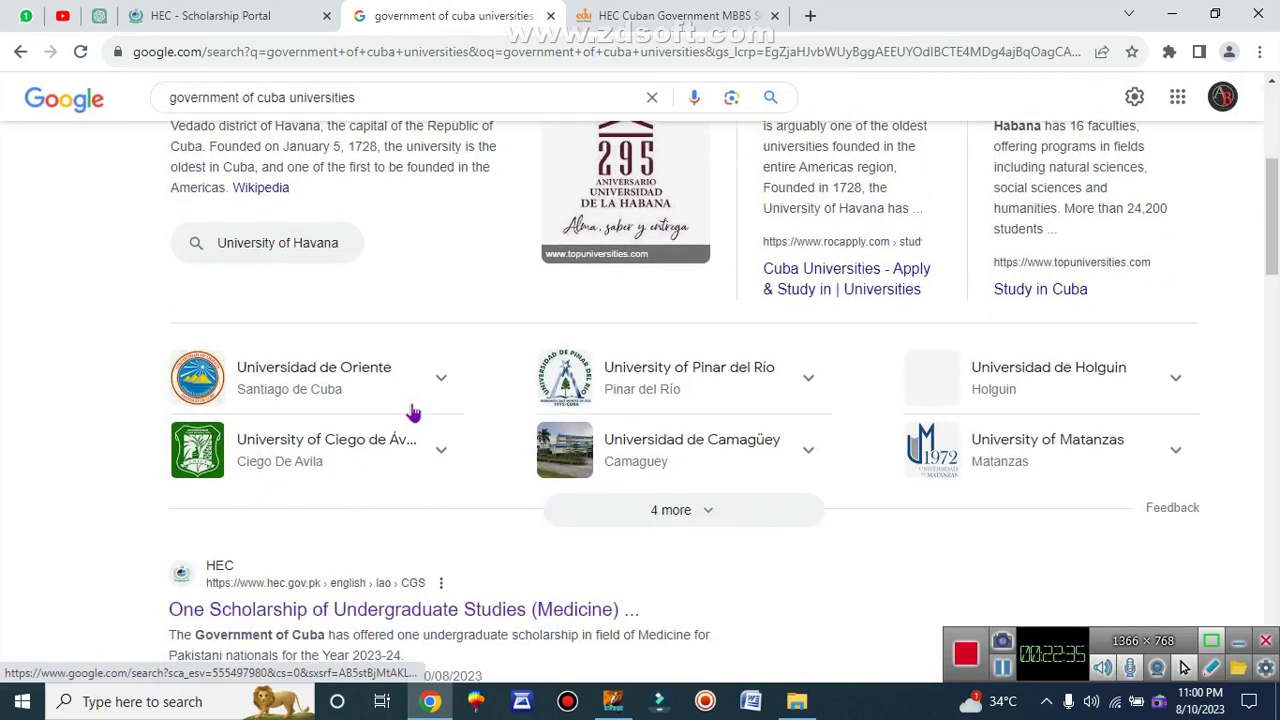
scroll(482, 479, up, 3)
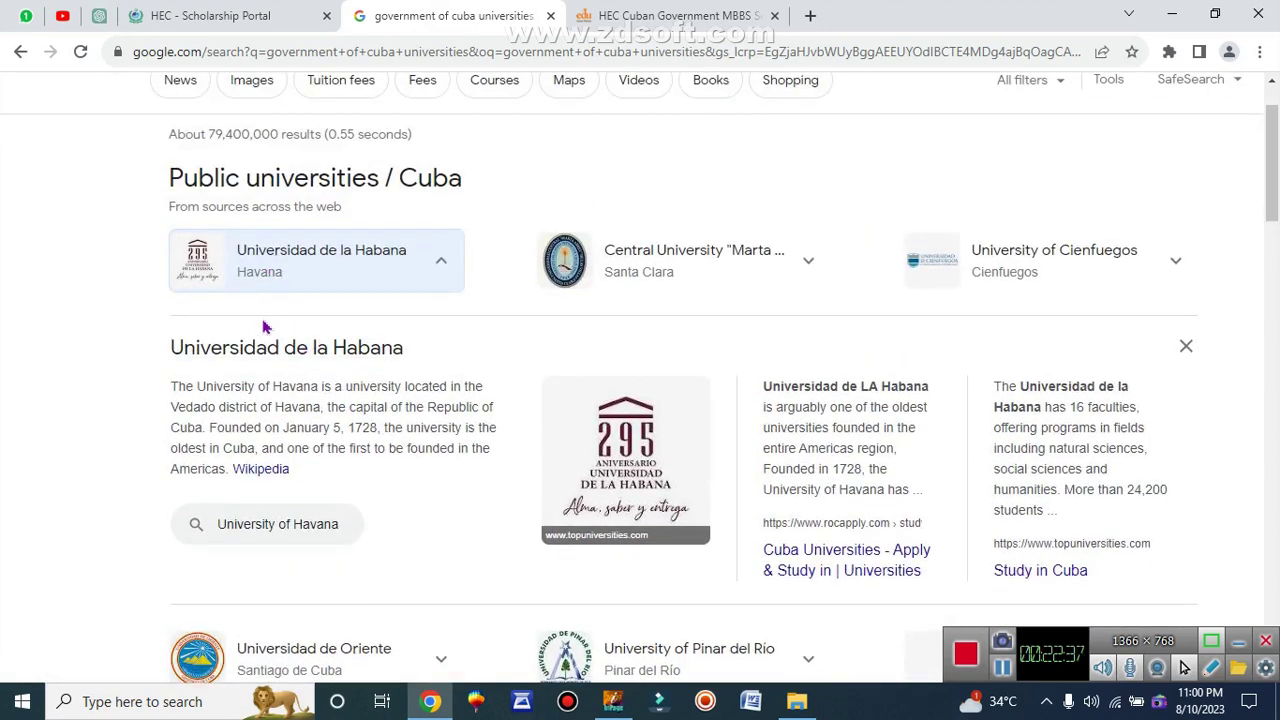
click(262, 348)
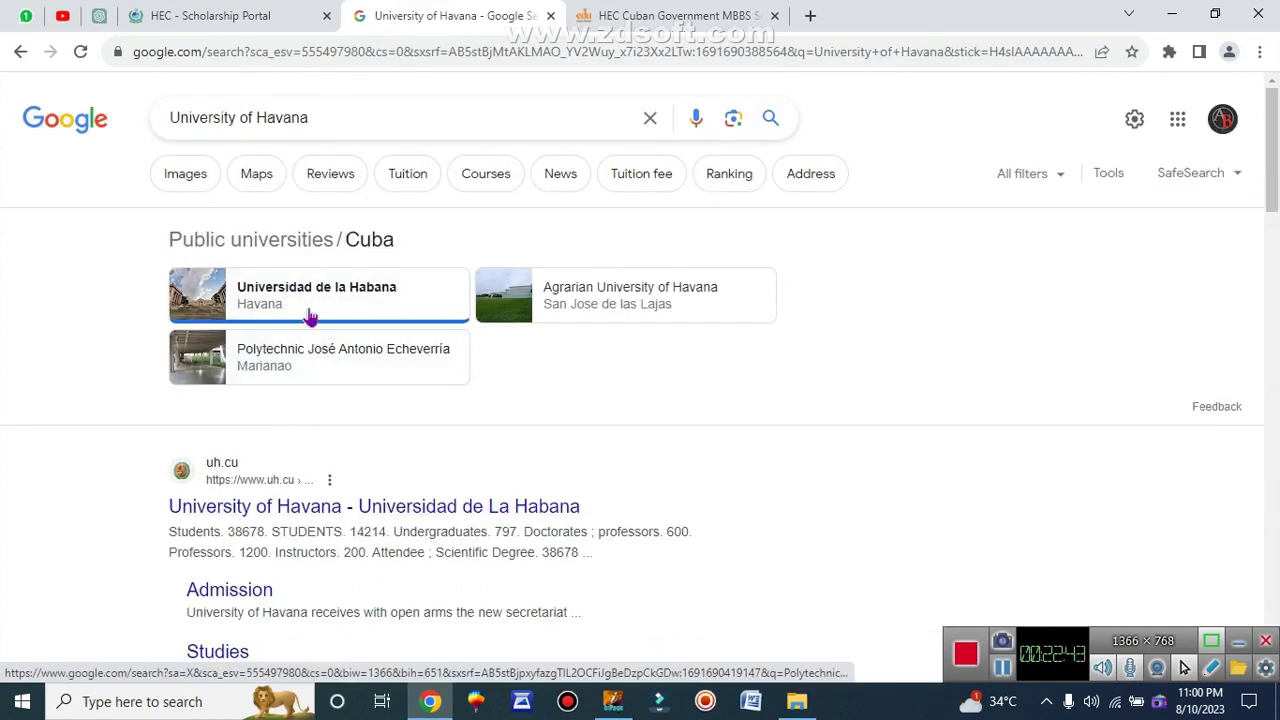
Look through the University of Havana results, check the Agrarian University of Havana's listing, and return to Universidad de la Habana.
scroll(414, 508, down, 3)
scroll(791, 477, up, 3)
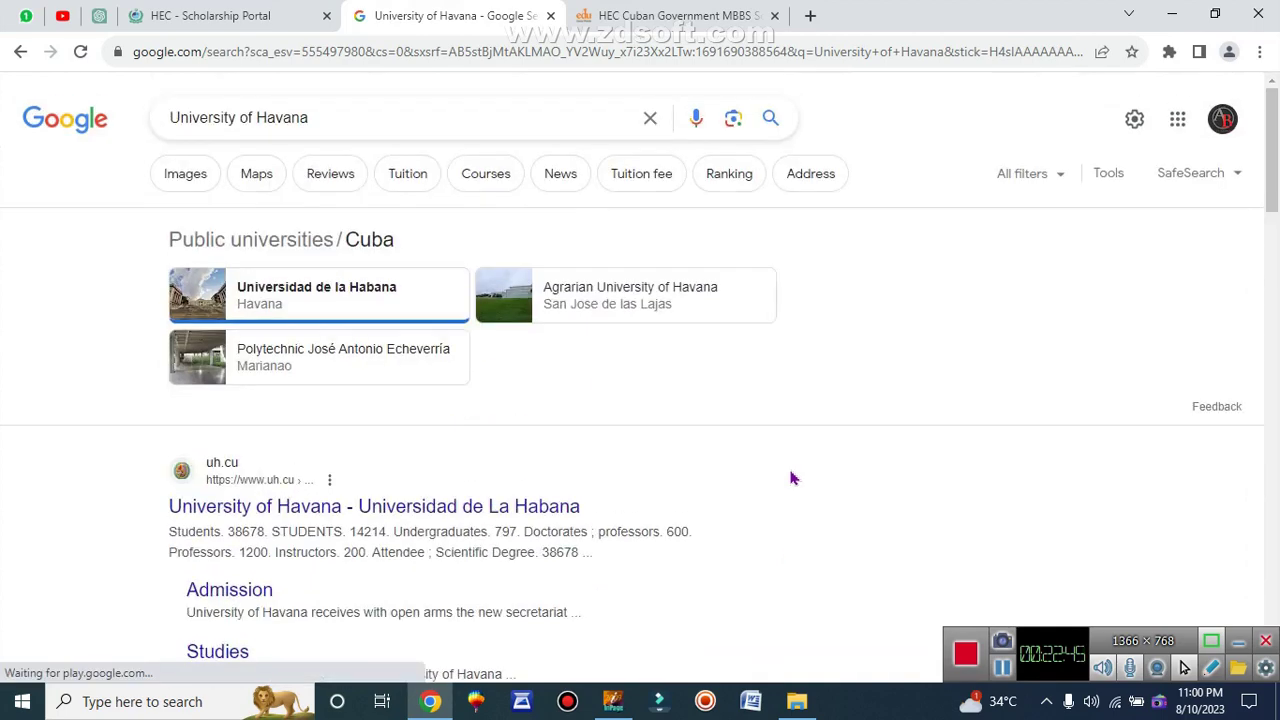
scroll(791, 477, down, 6)
scroll(791, 477, up, 4)
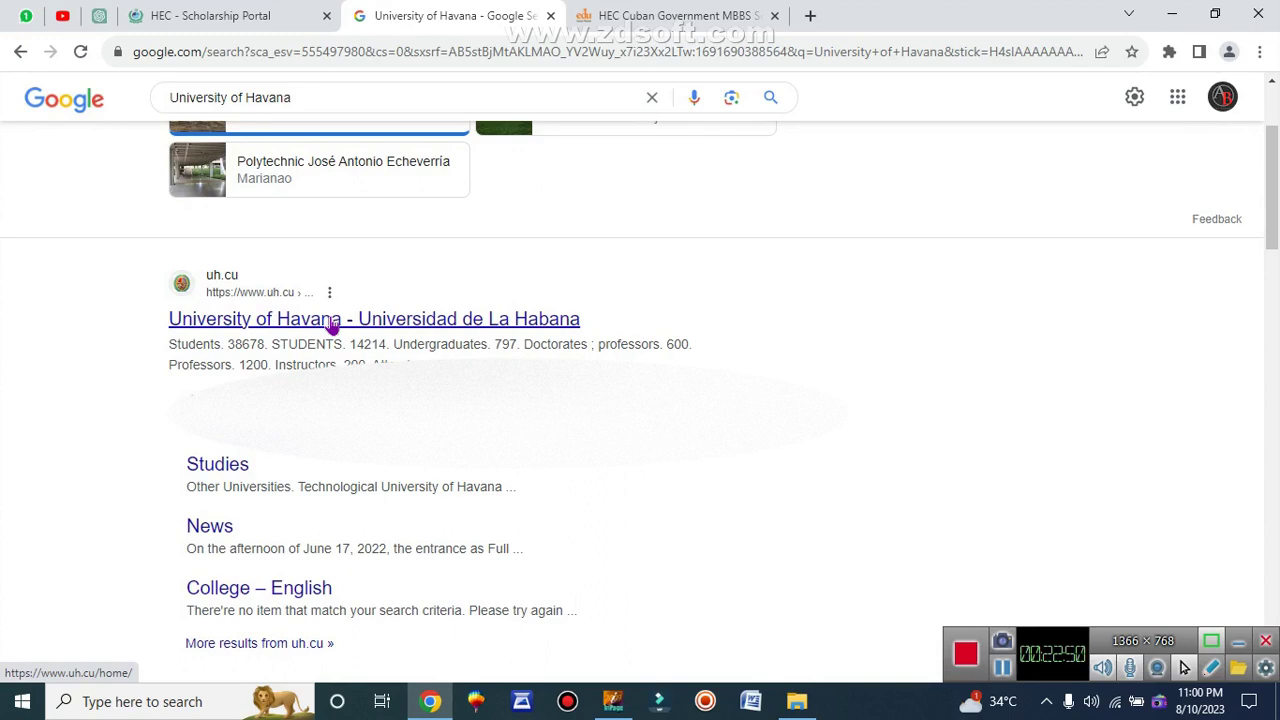
scroll(332, 325, up, 2)
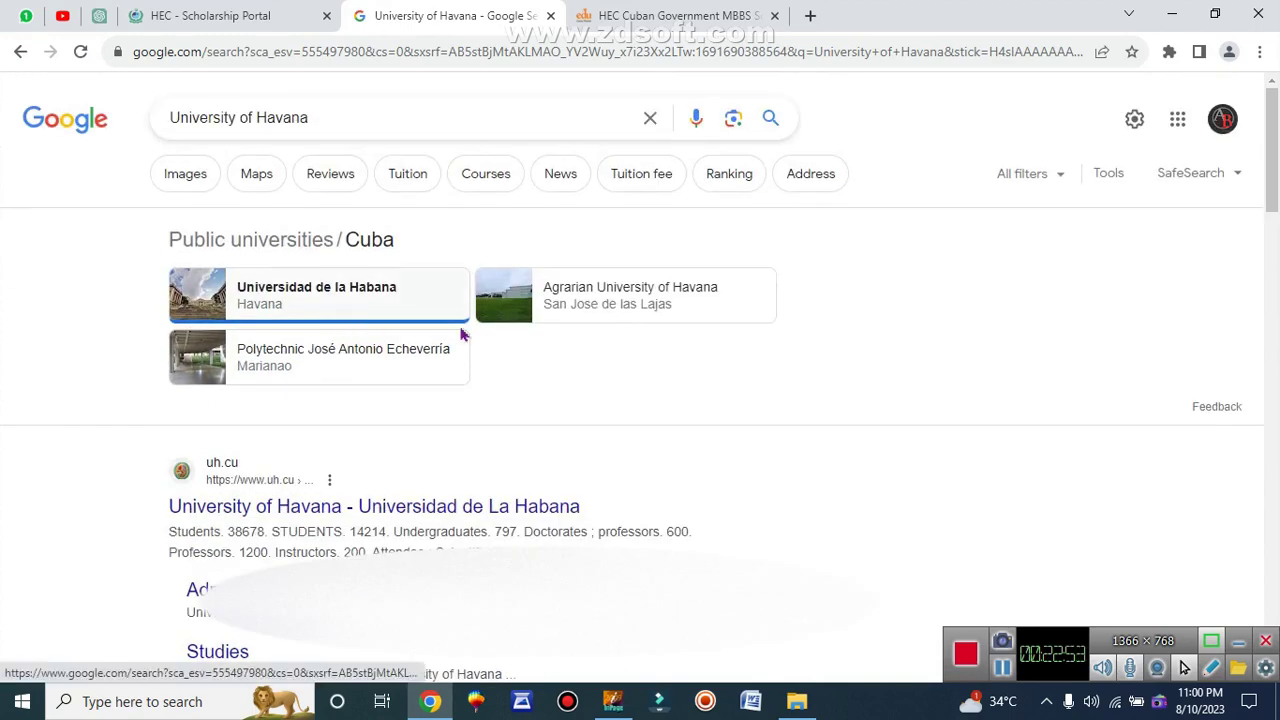
click(569, 309)
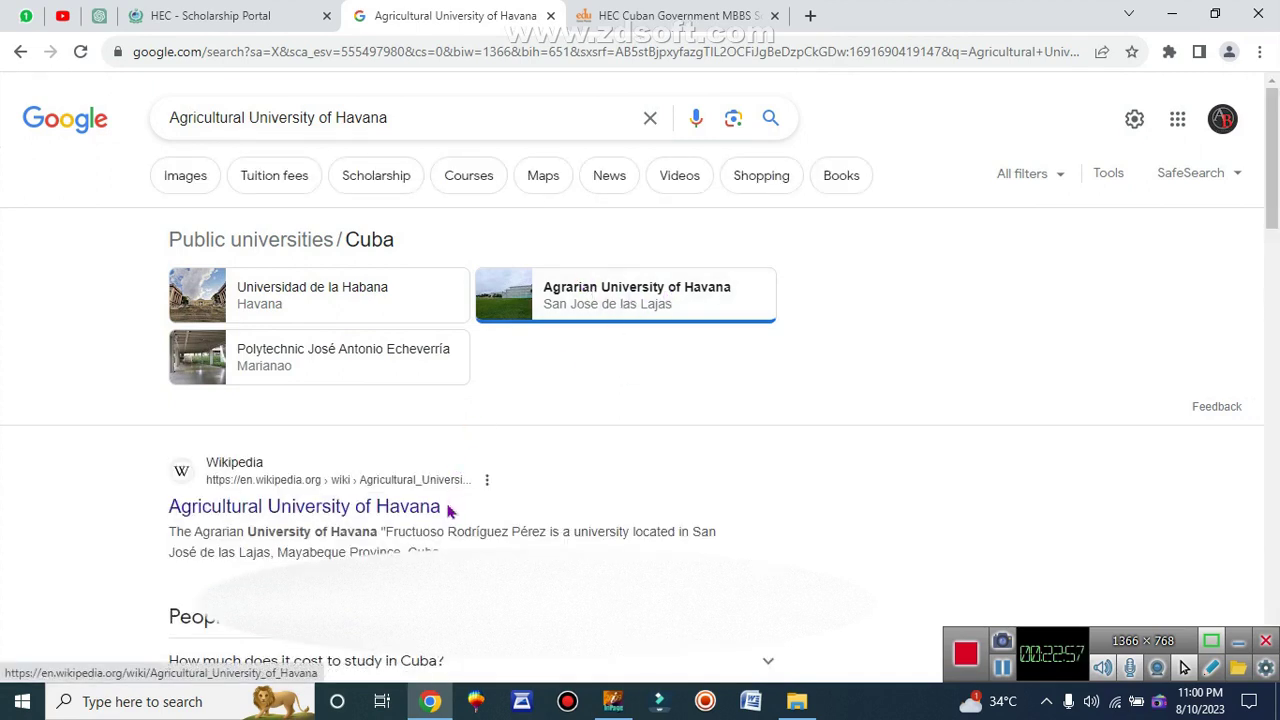
drag(451, 507, 288, 512)
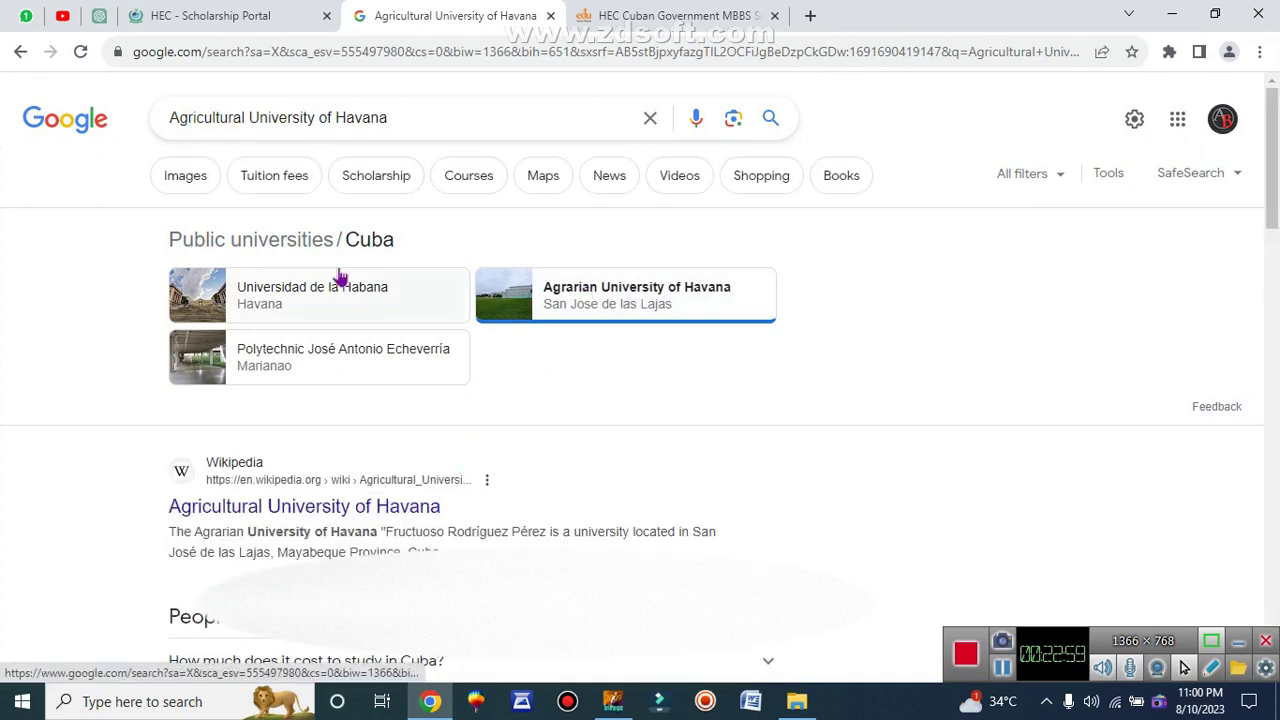
click(337, 285)
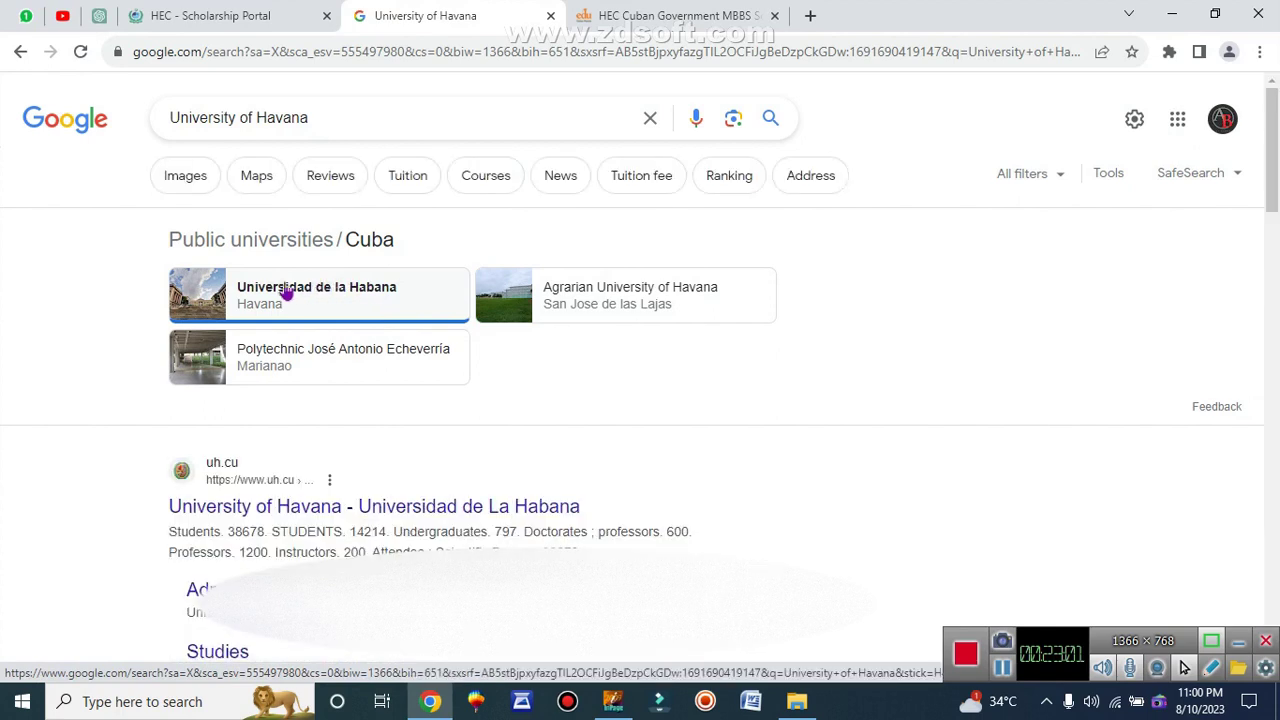
Copy the result title "University of Havana - Universidad de La Habana" and search for it in a new browser tab.
drag(586, 509, 170, 505)
key(ctrl+c)
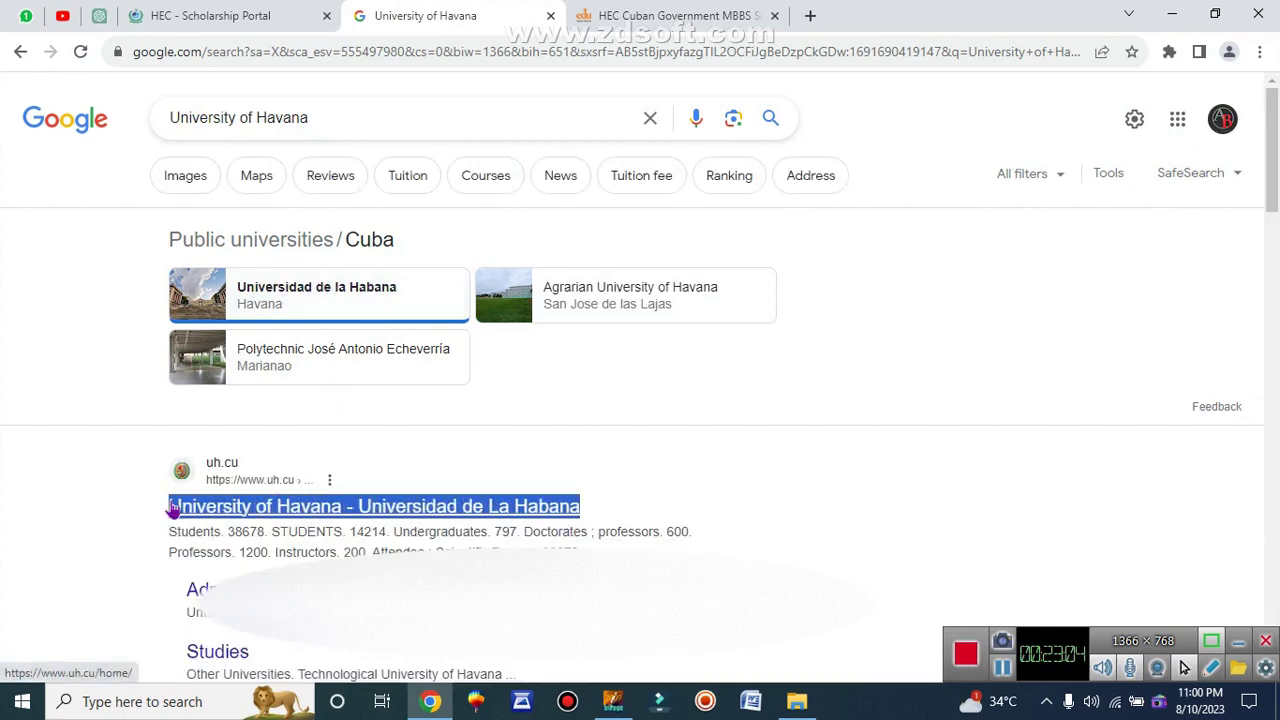
click(678, 22)
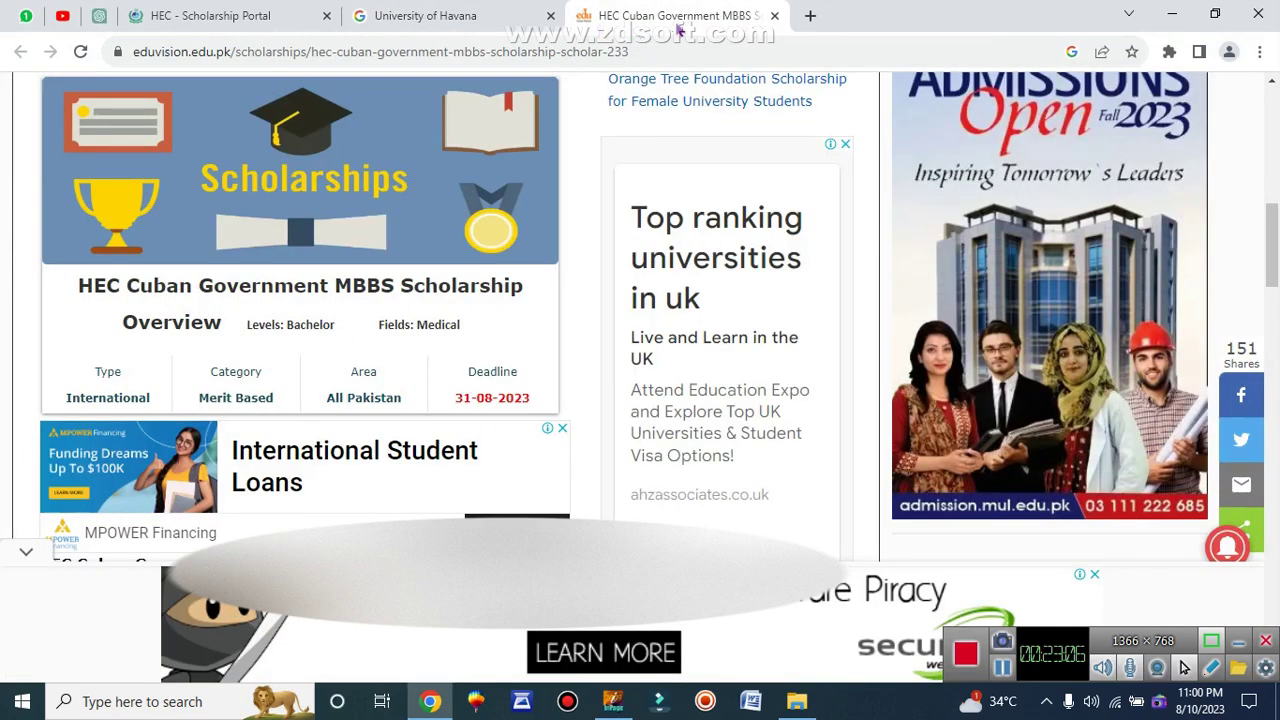
click(811, 16)
key(ctrl+v)
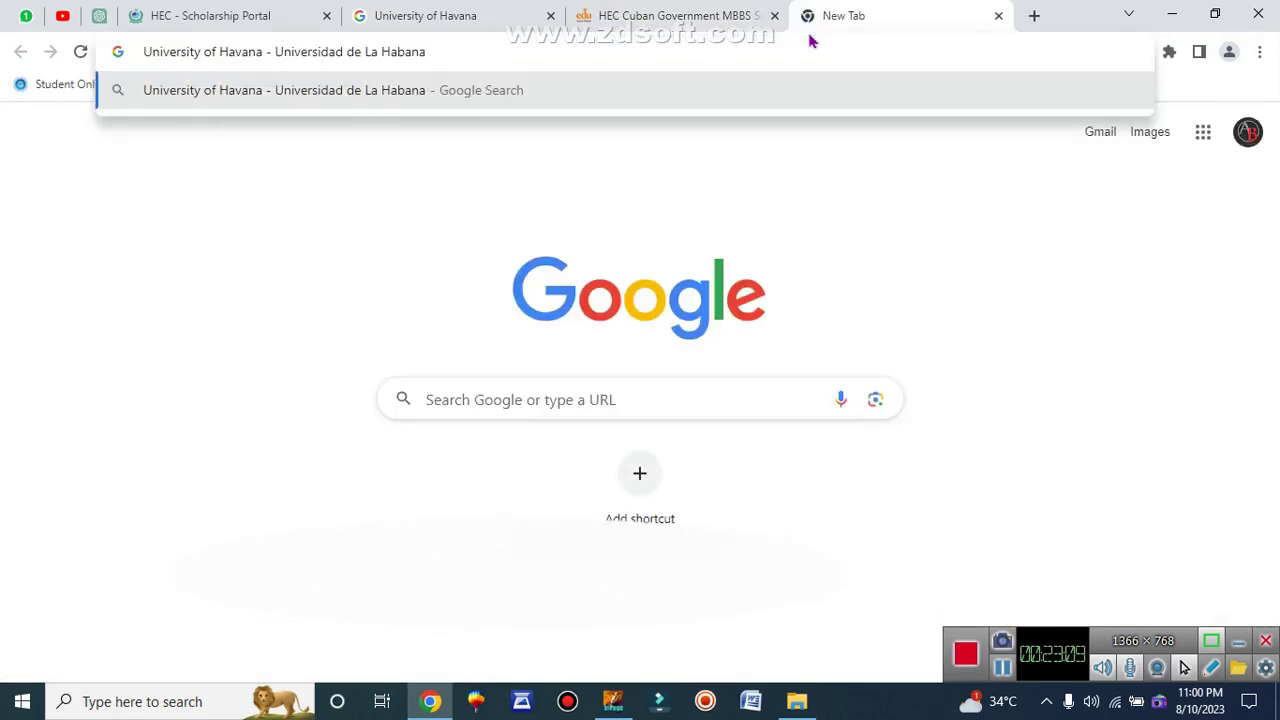
key(Return)
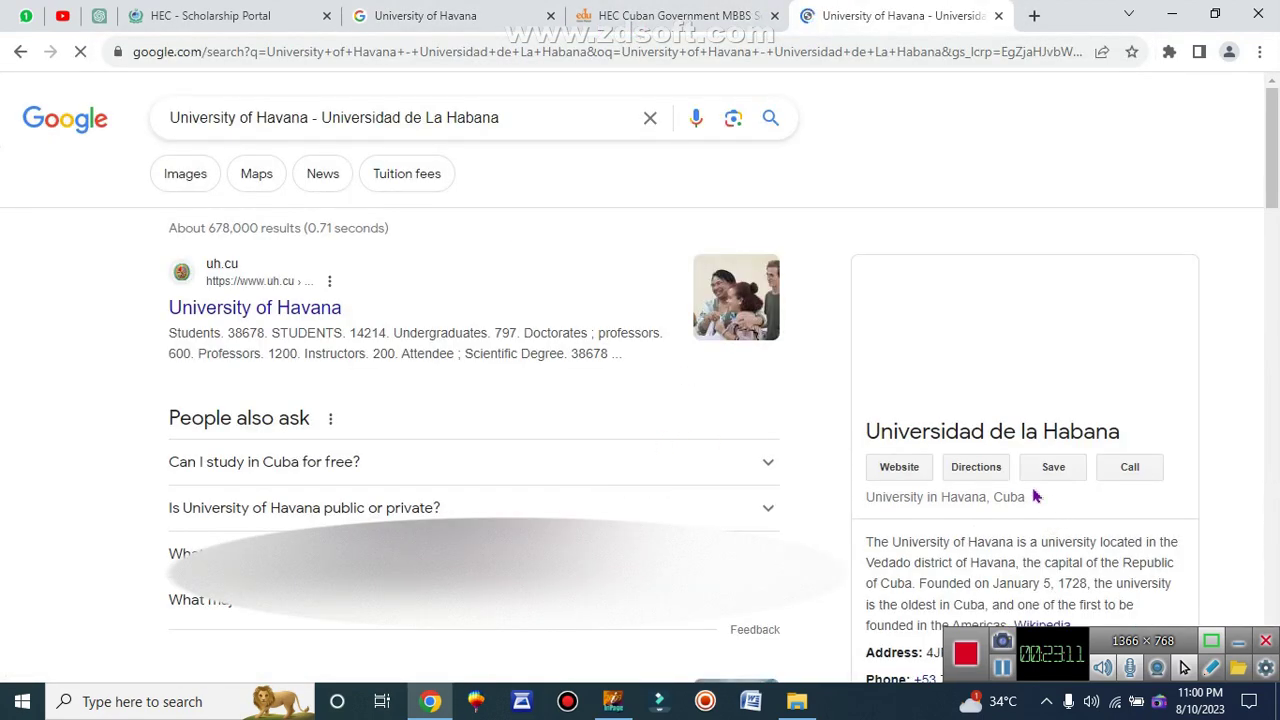
Read through the information card on Universidad de la Habana, including its location and school type.
scroll(966, 477, down, 3)
scroll(940, 265, up, 2)
drag(876, 338, 1118, 375)
scroll(1110, 400, down, 2)
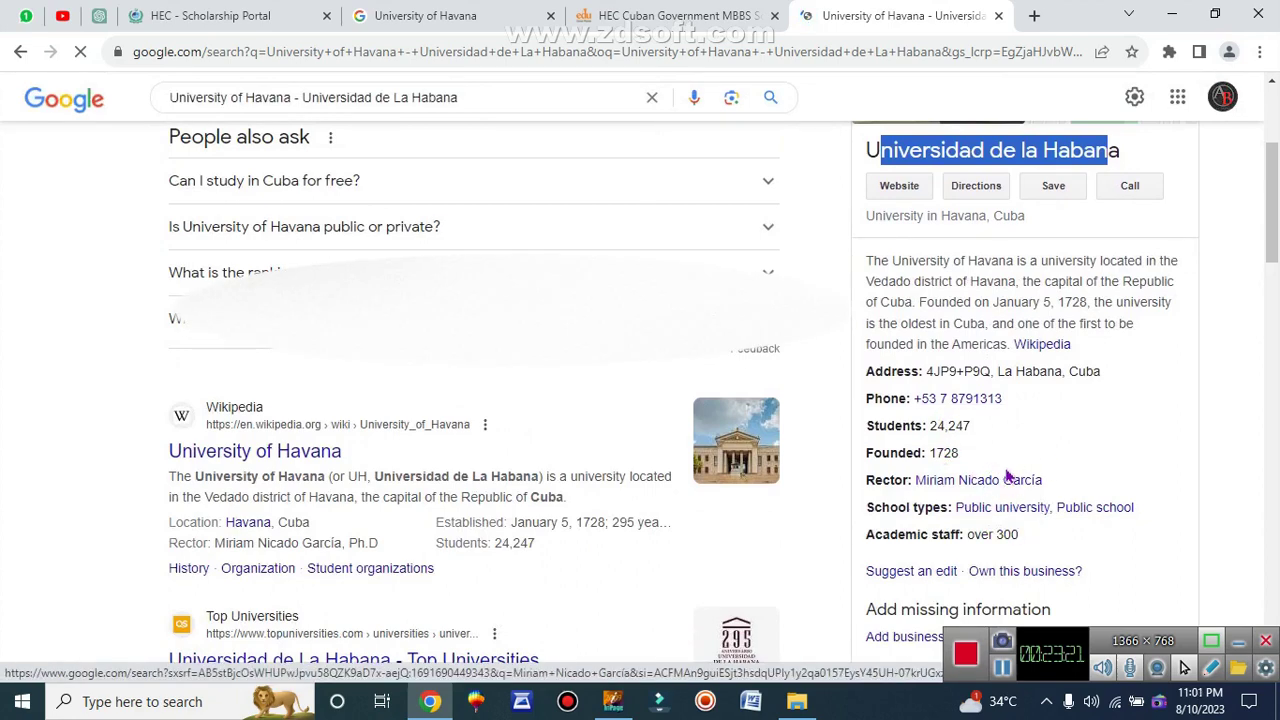
scroll(1000, 478, down, 1)
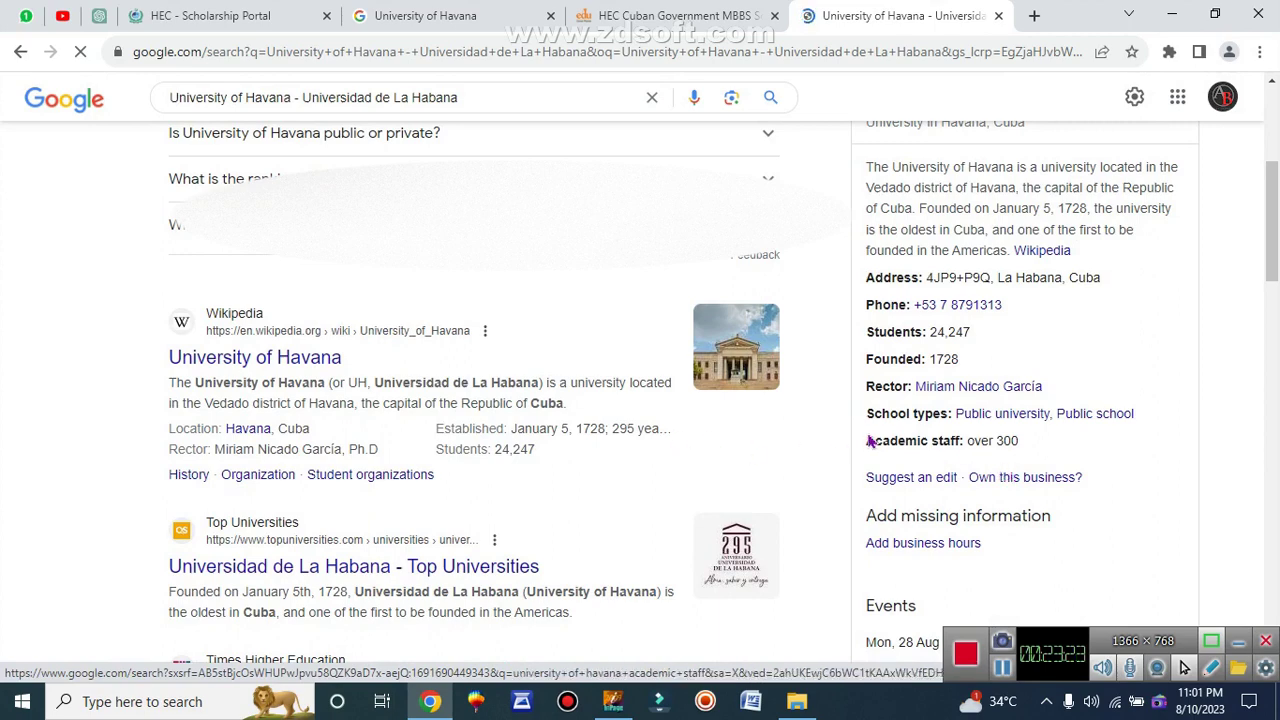
Copy the university name "Universidad de la Habana" from the heading of its information card.
scroll(880, 432, up, 4)
drag(880, 431, 1108, 431)
triple_click(973, 432)
key(ctrl+c)
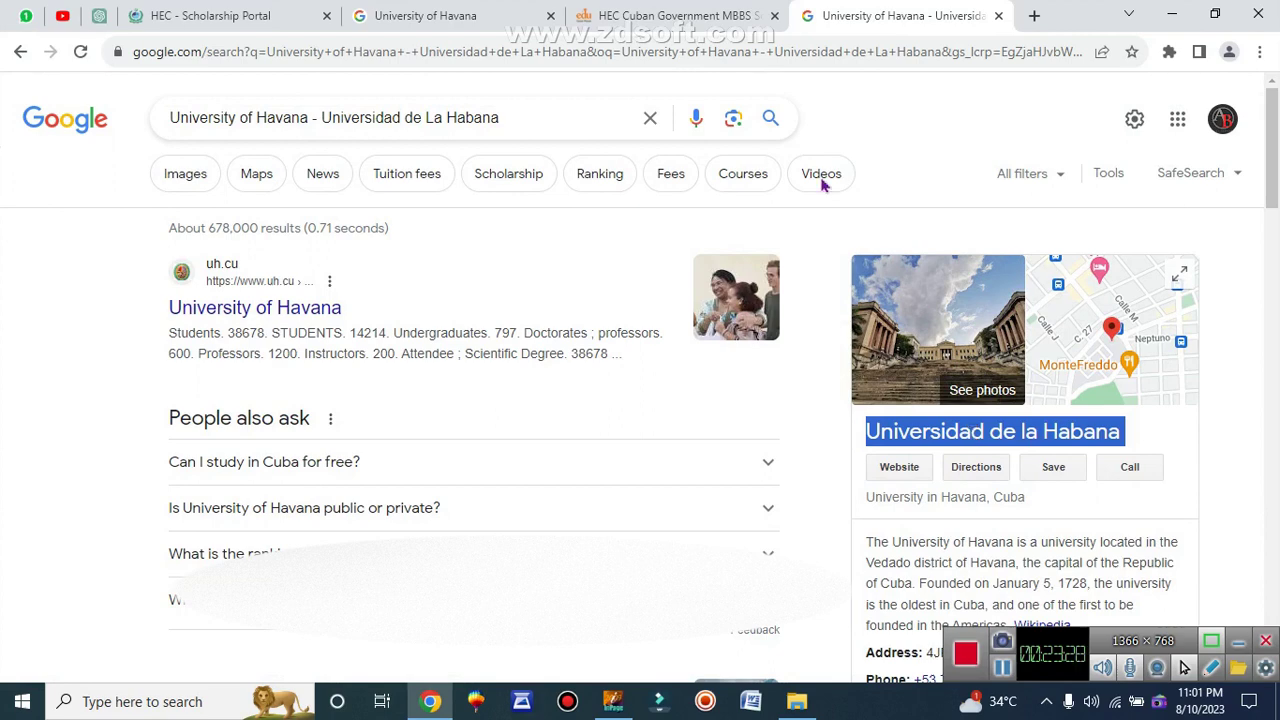
In the HEC application's foreign university details, enter "Universidad de la Habana" as the foreign university and "mbbs" as the department.
click(680, 15)
click(210, 15)
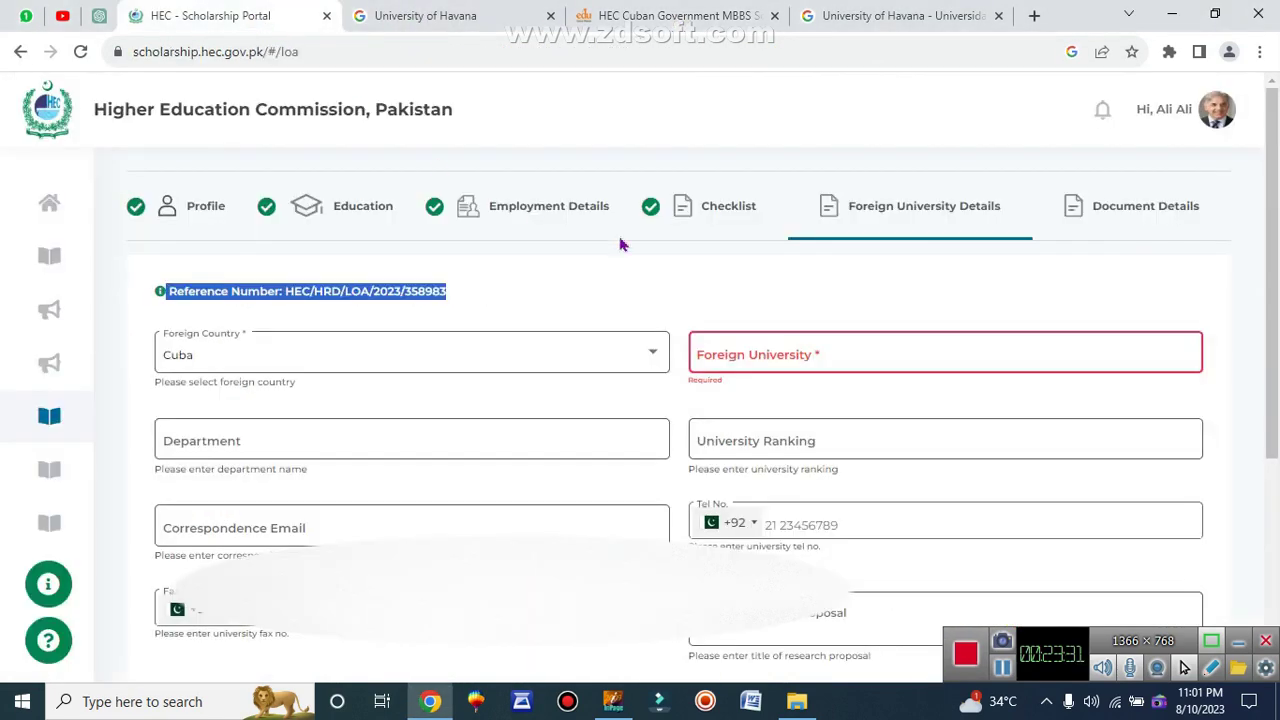
click(796, 352)
key(ctrl+v)
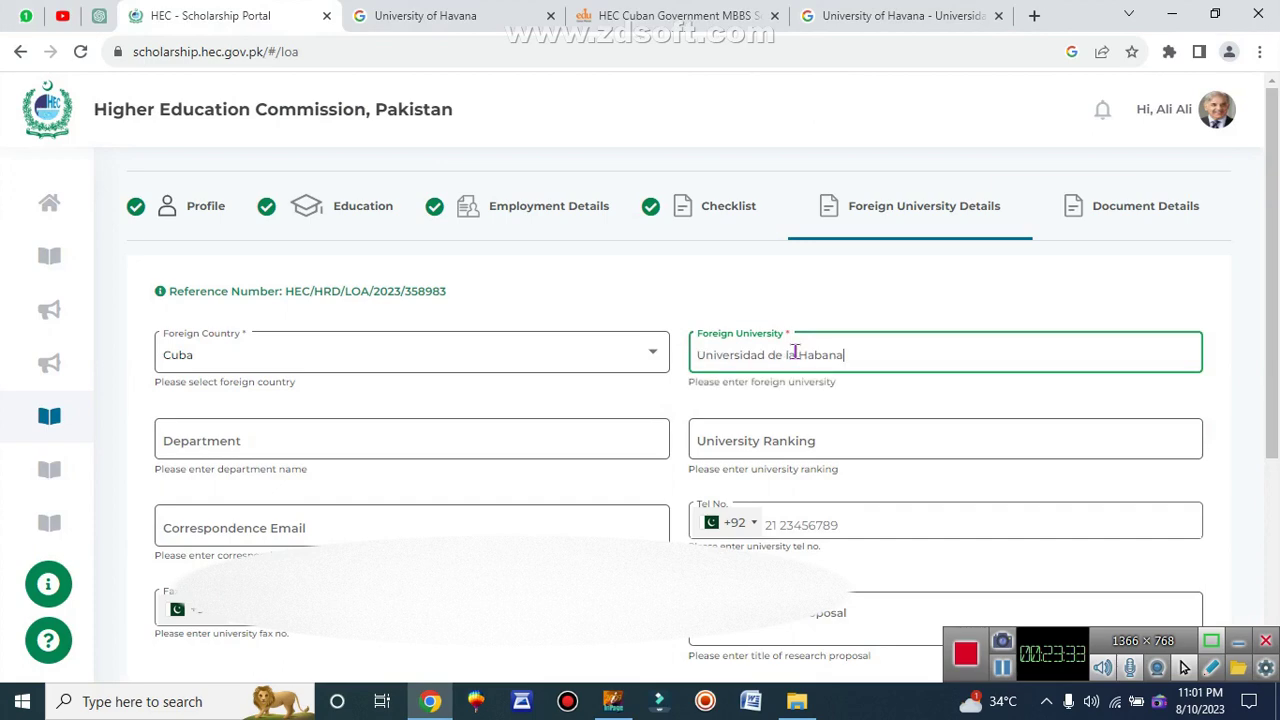
click(356, 446)
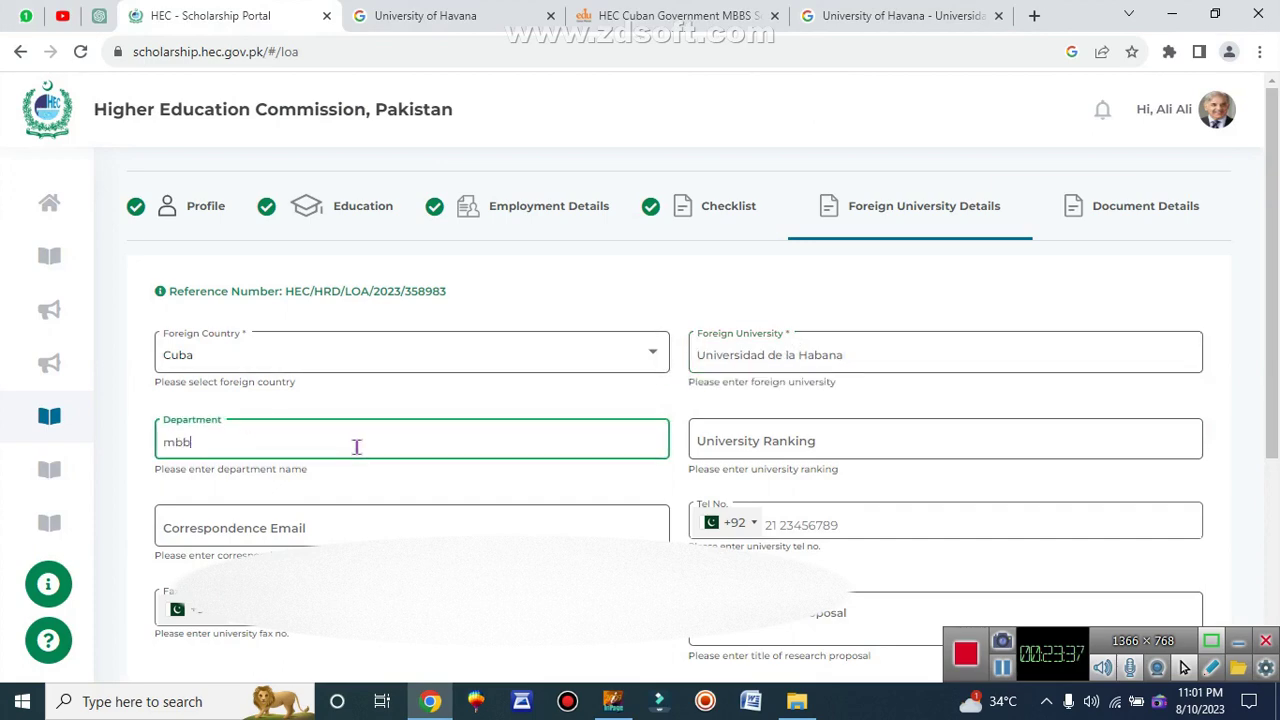
click(806, 445)
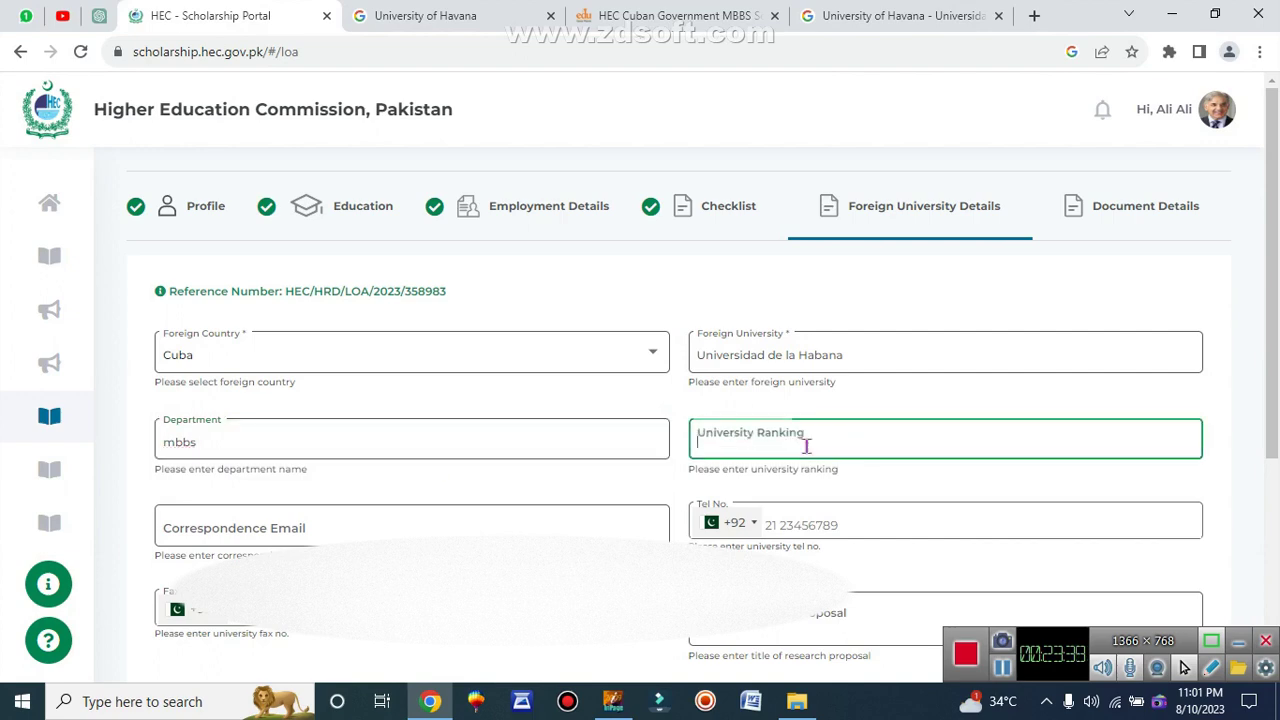
Return to the University of Havana search results and check the information card for the university's ranking.
click(870, 30)
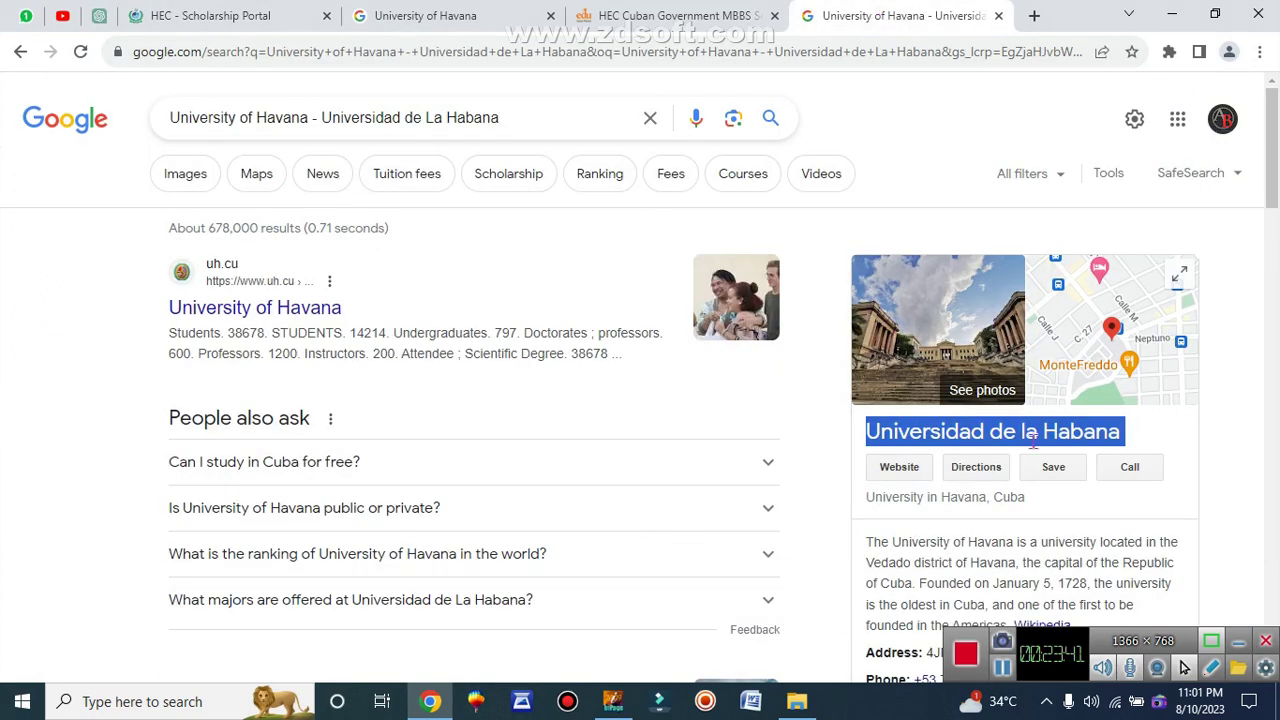
scroll(1090, 550, down, 2)
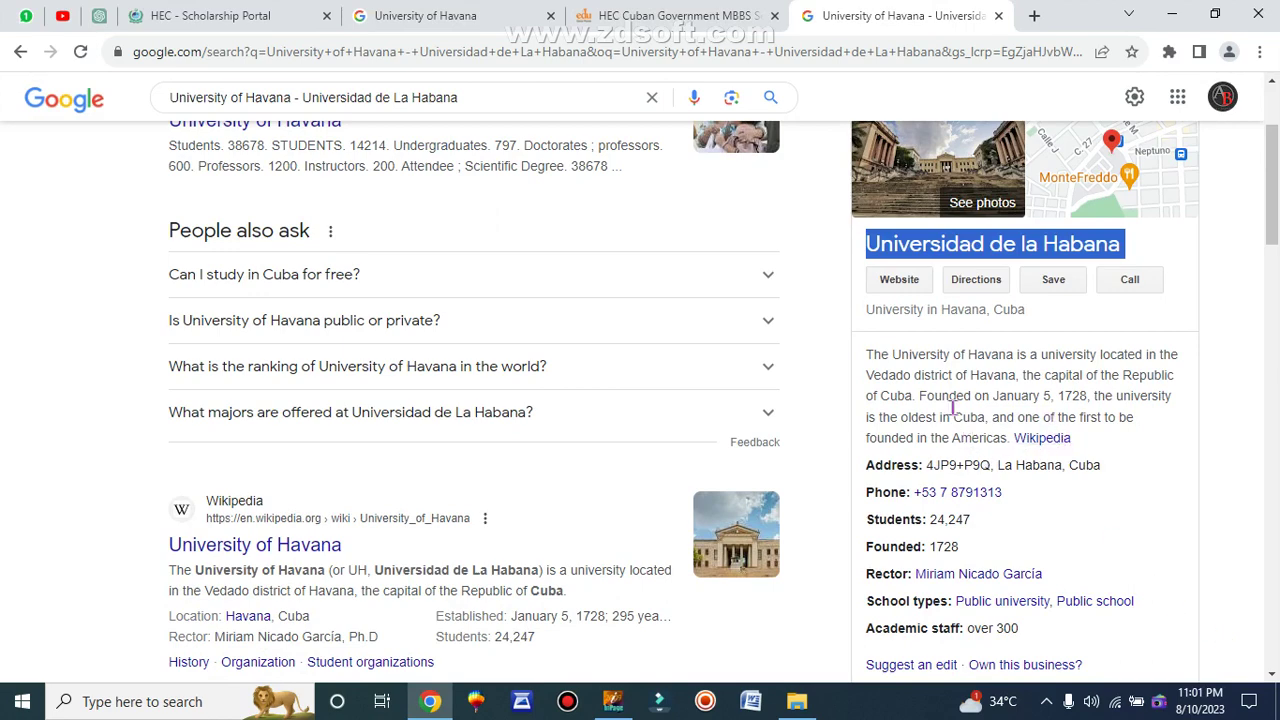
scroll(986, 495, down, 1)
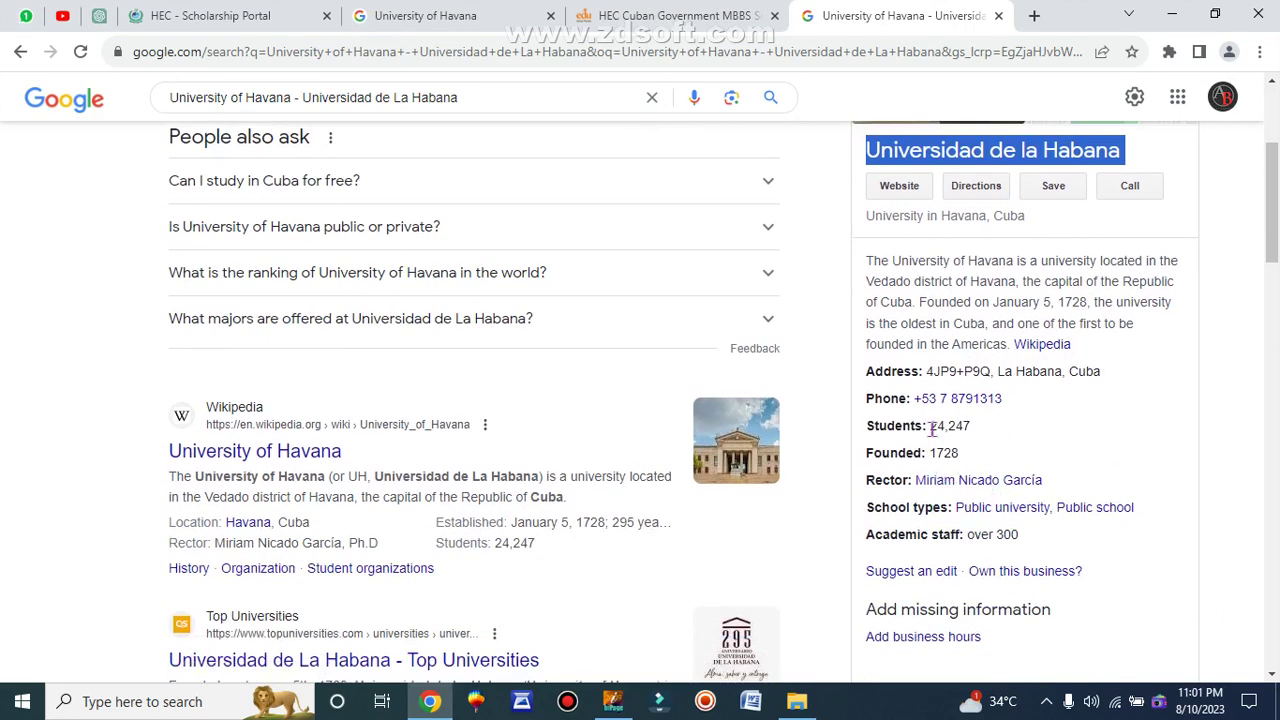
click(705, 703)
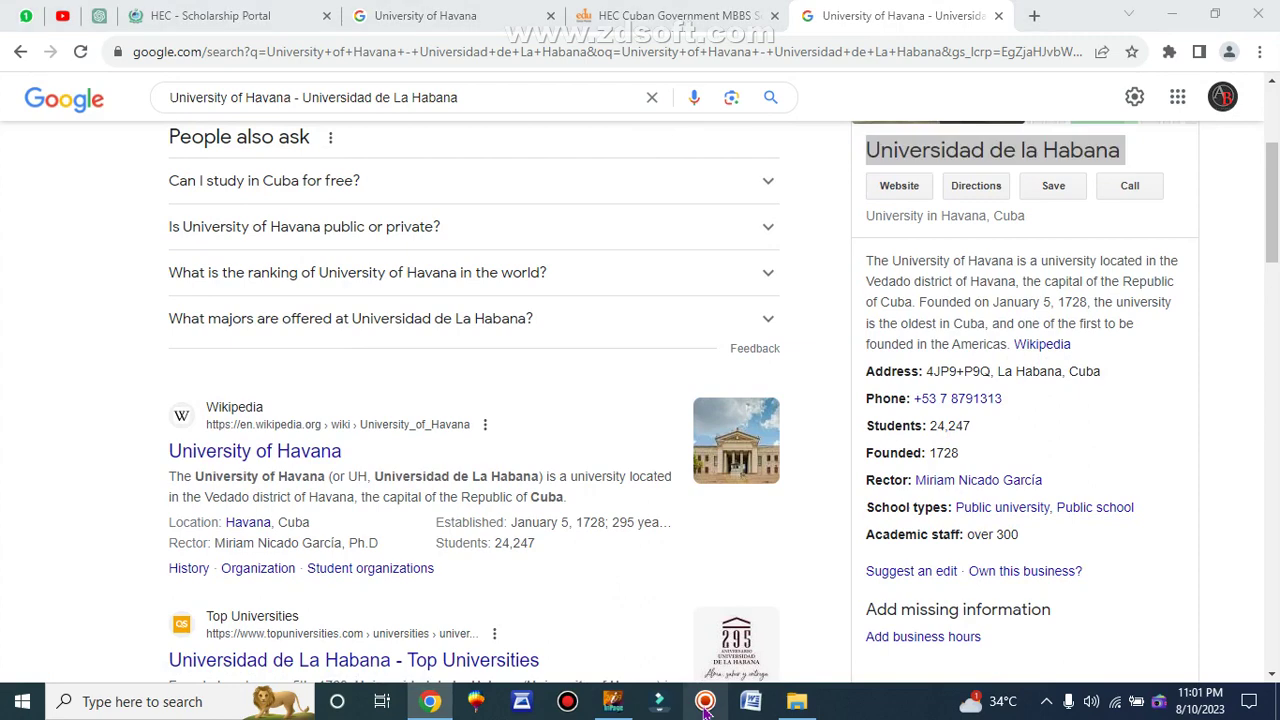
click(1003, 668)
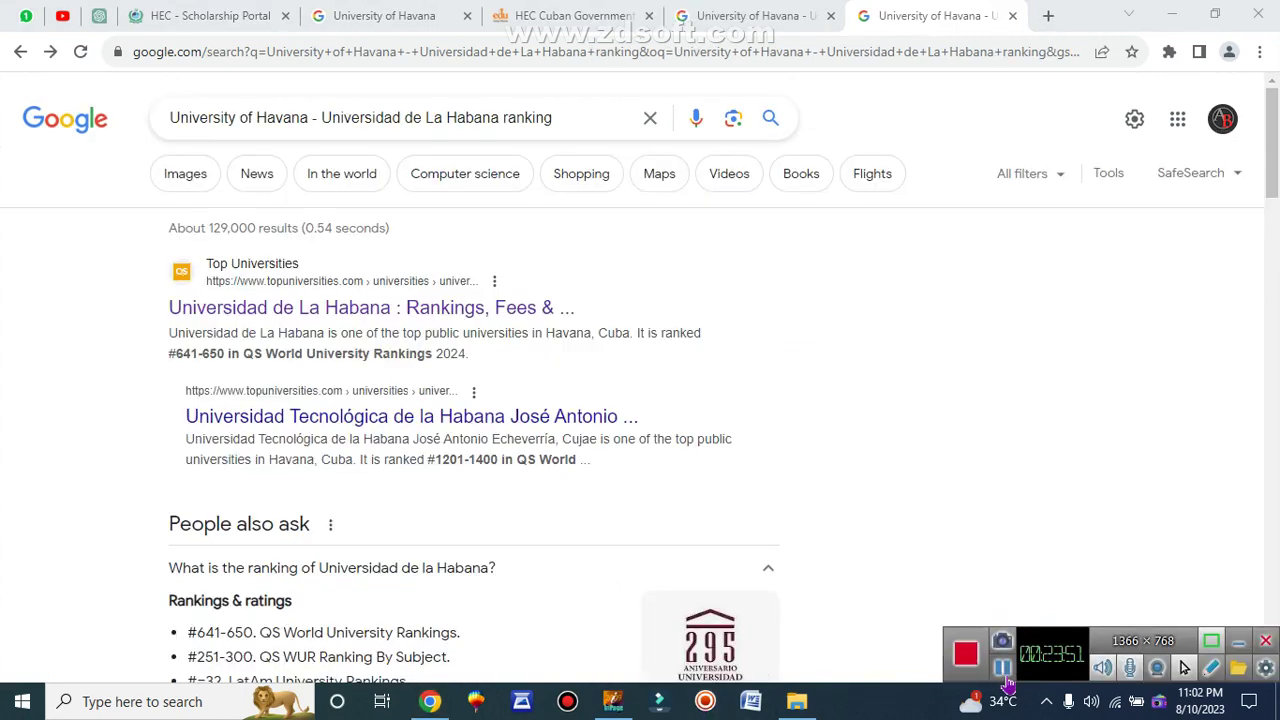
Copy the query "University of Havana - Universidad de La Habana ranking" and run the search again.
double_click(283, 117)
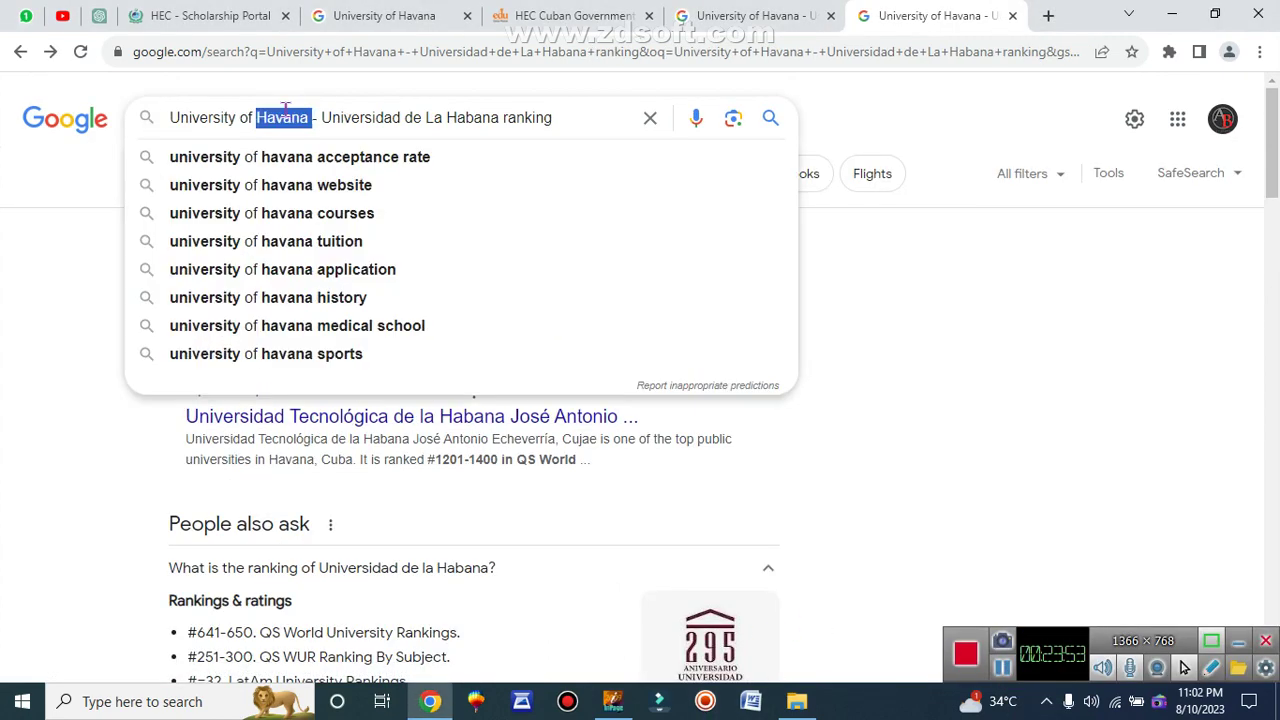
triple_click(285, 117)
key(ctrl+c)
double_click(520, 118)
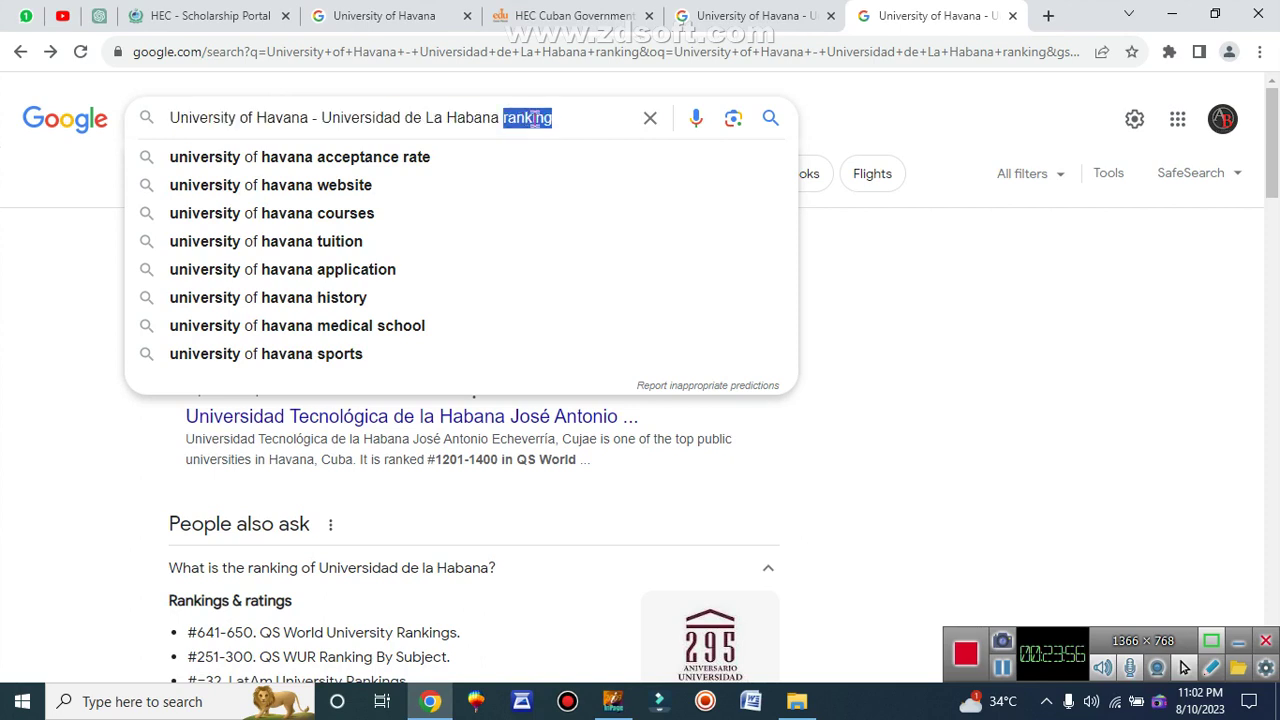
key(Return)
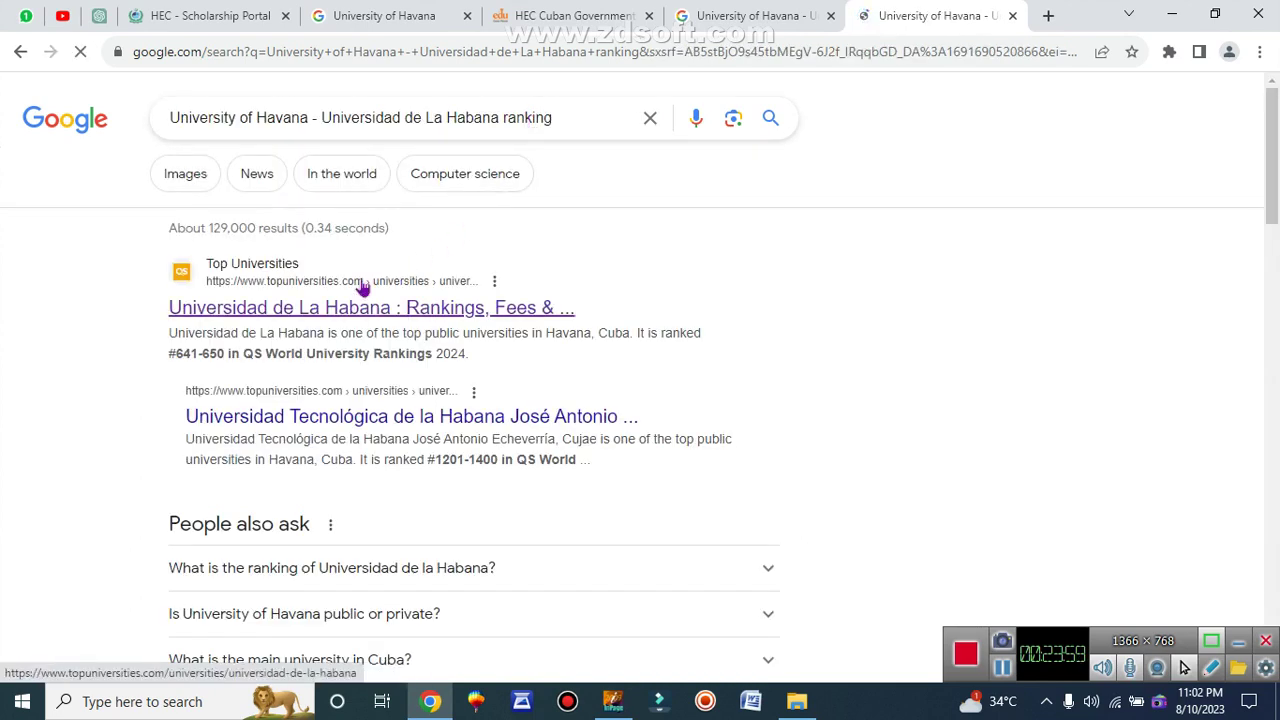
Open the Top Universities result for Universidad de La Habana and check its QS World University ranking.
drag(157, 306, 606, 328)
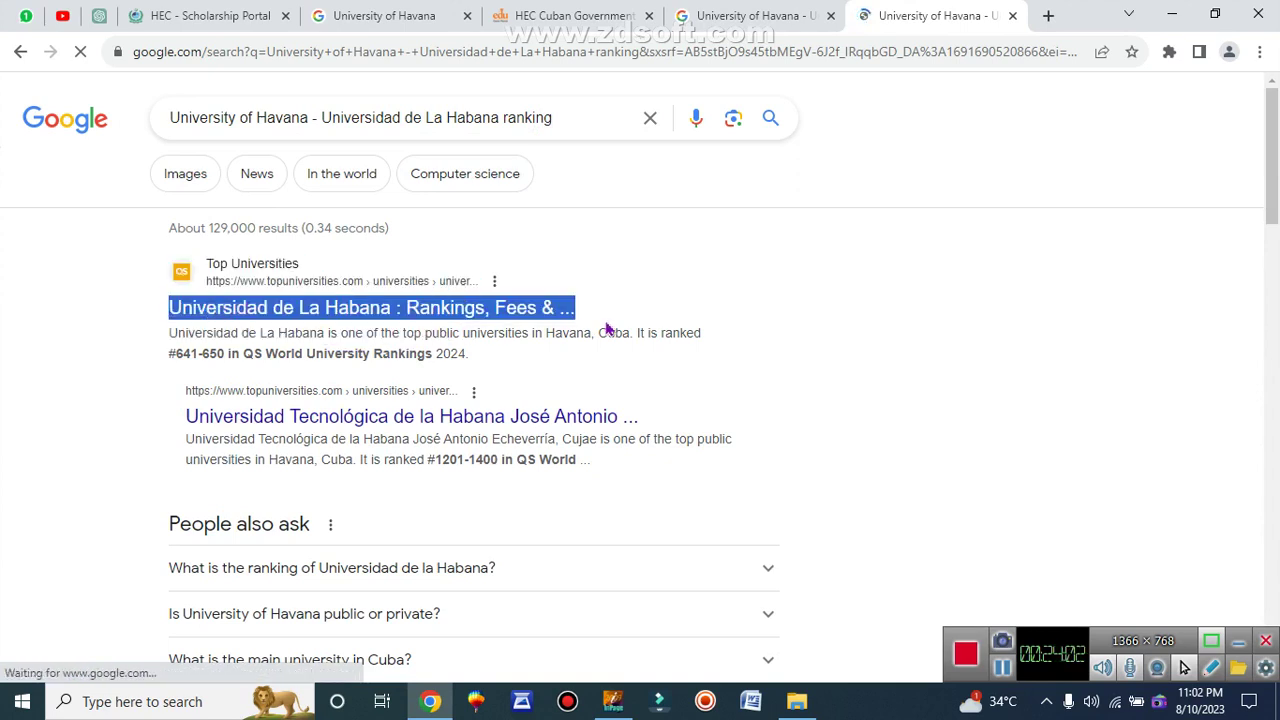
click(358, 318)
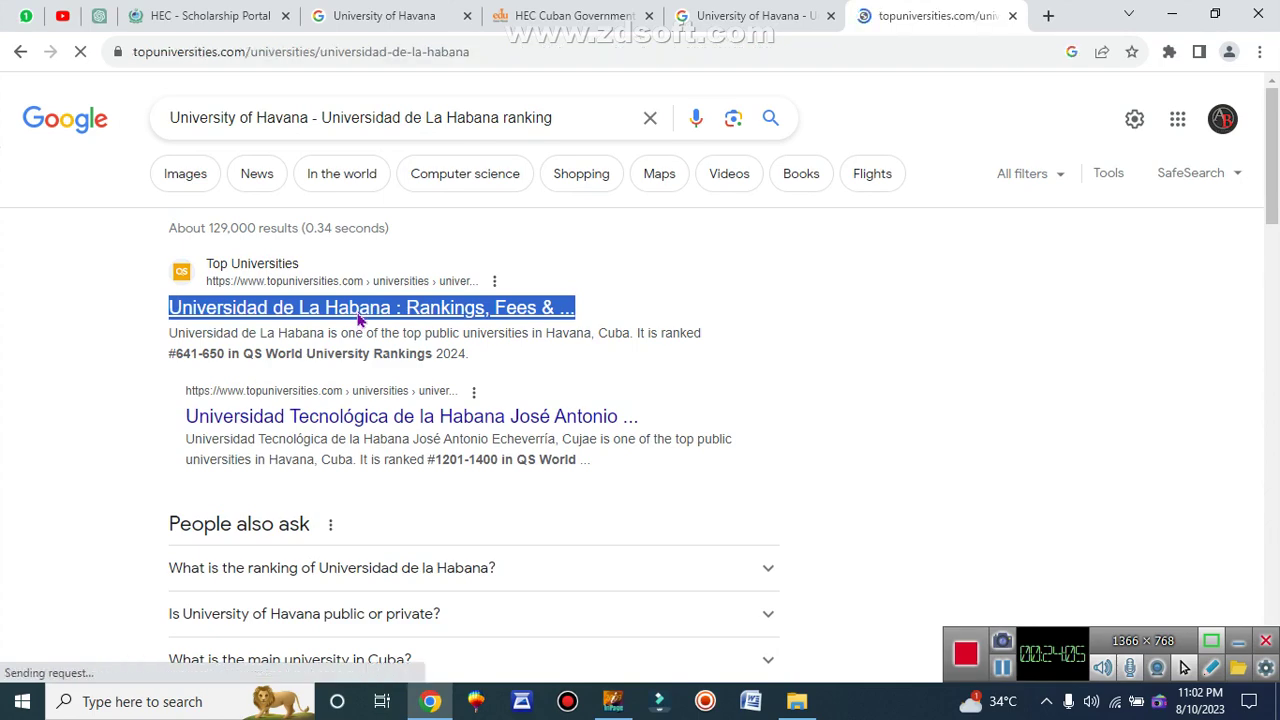
scroll(400, 449, down, 2)
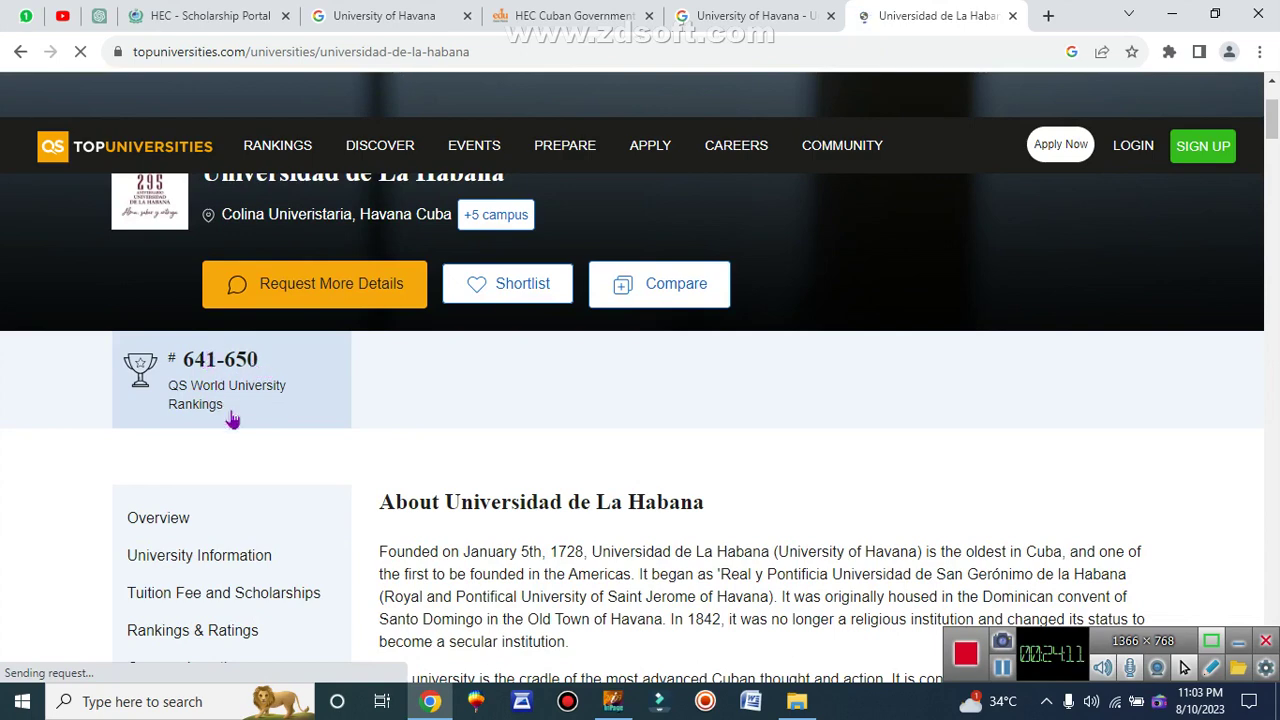
scroll(320, 470, down, 2)
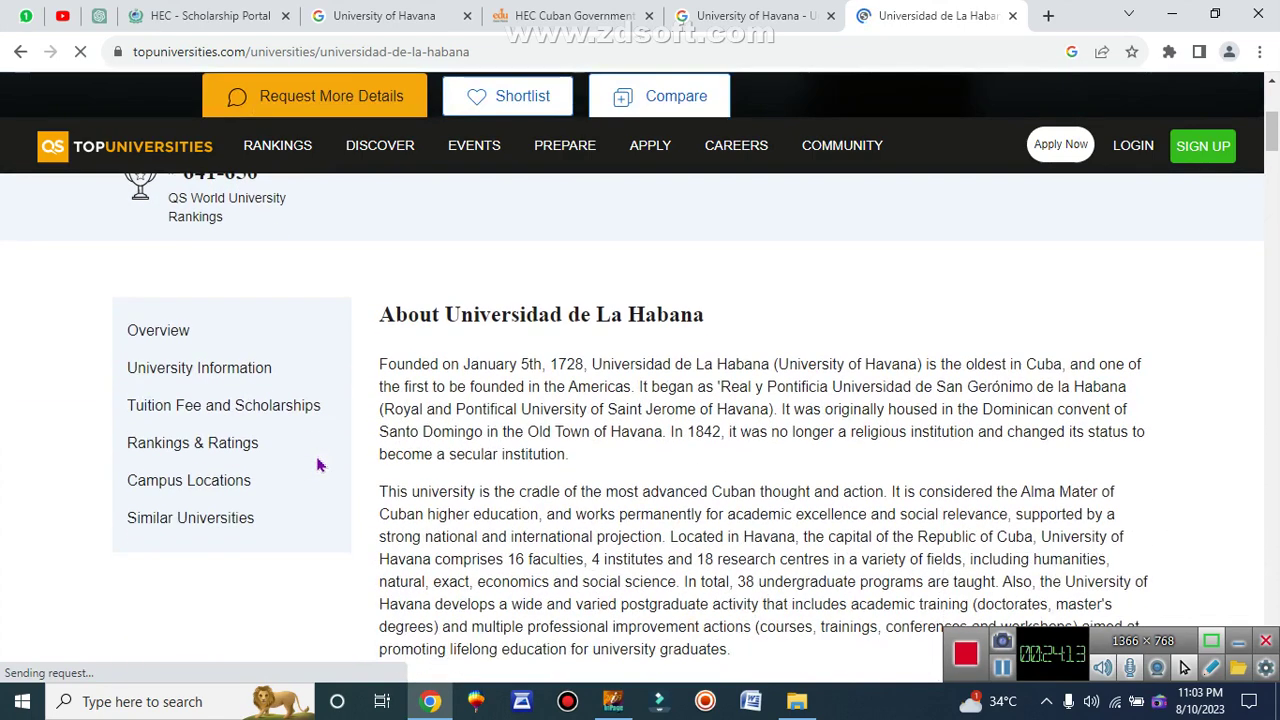
In the HEC application's foreign university details, enter 641 as the university ranking and select the correspondence email field.
click(270, 15)
text(64)
scroll(397, 523, down, 1)
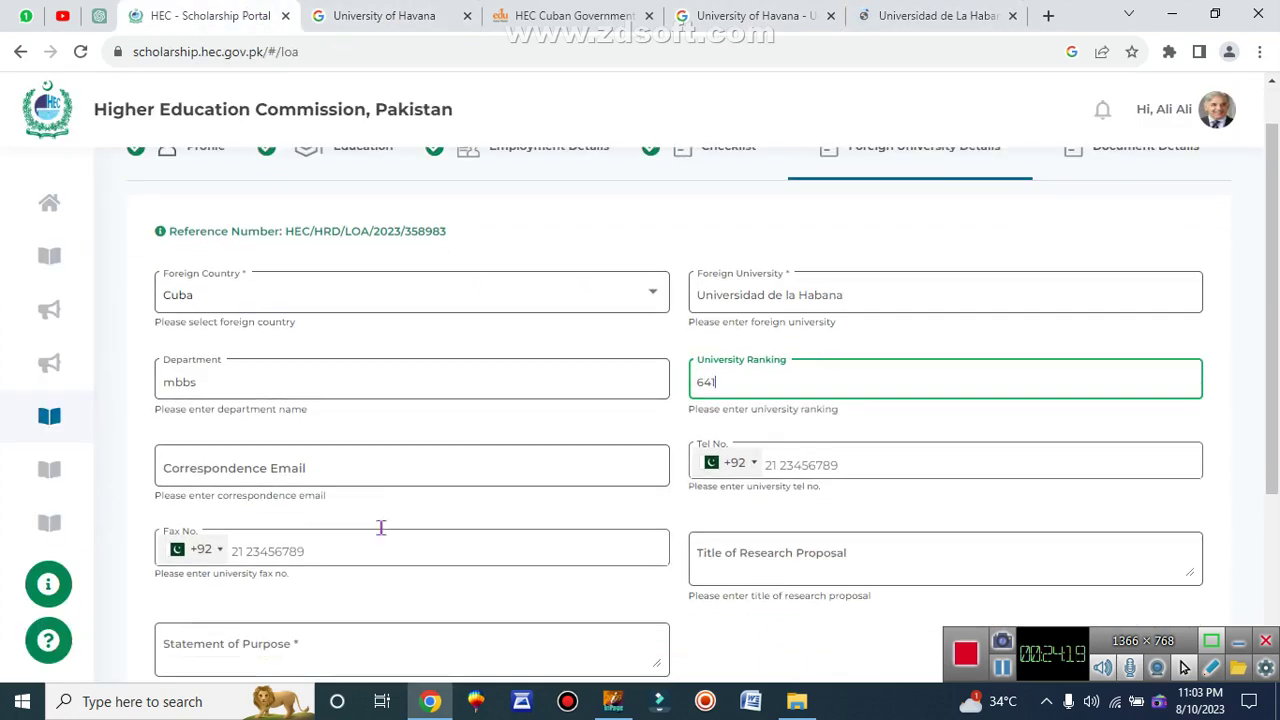
click(280, 436)
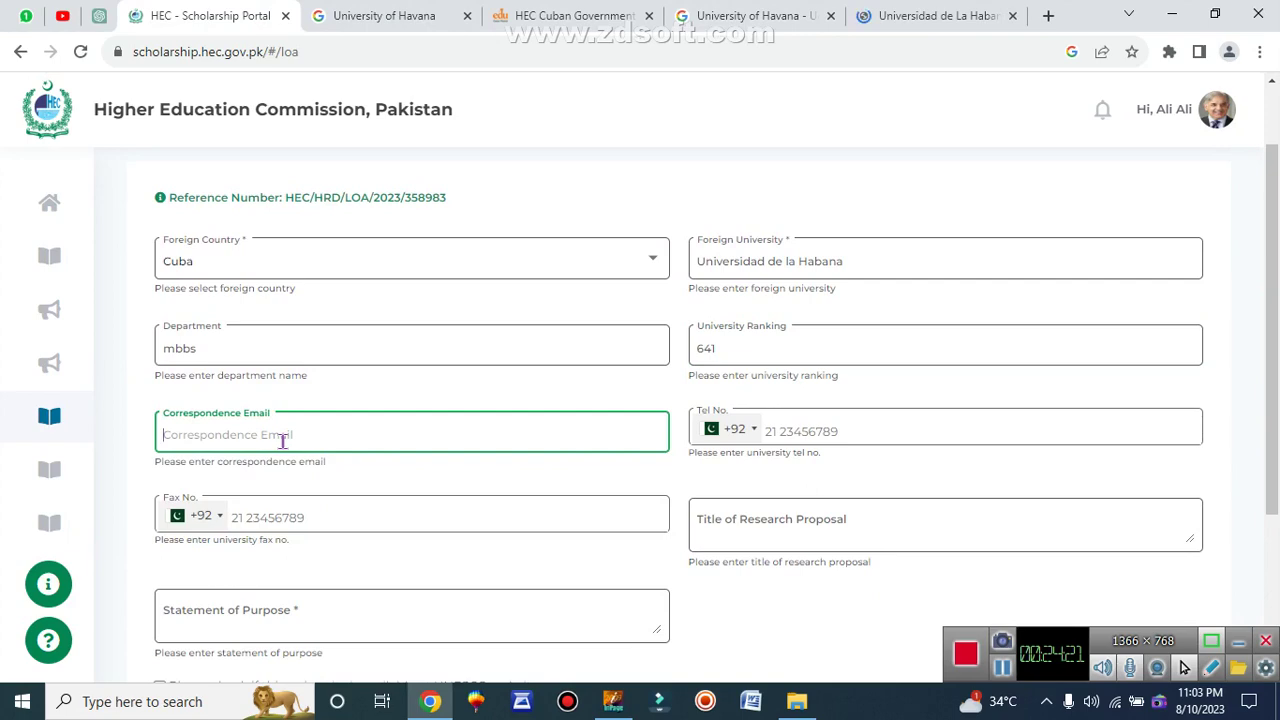
Search again for "University of Havana - Universidad de La Habana" and check the information card for the university's contact e-mail.
click(770, 16)
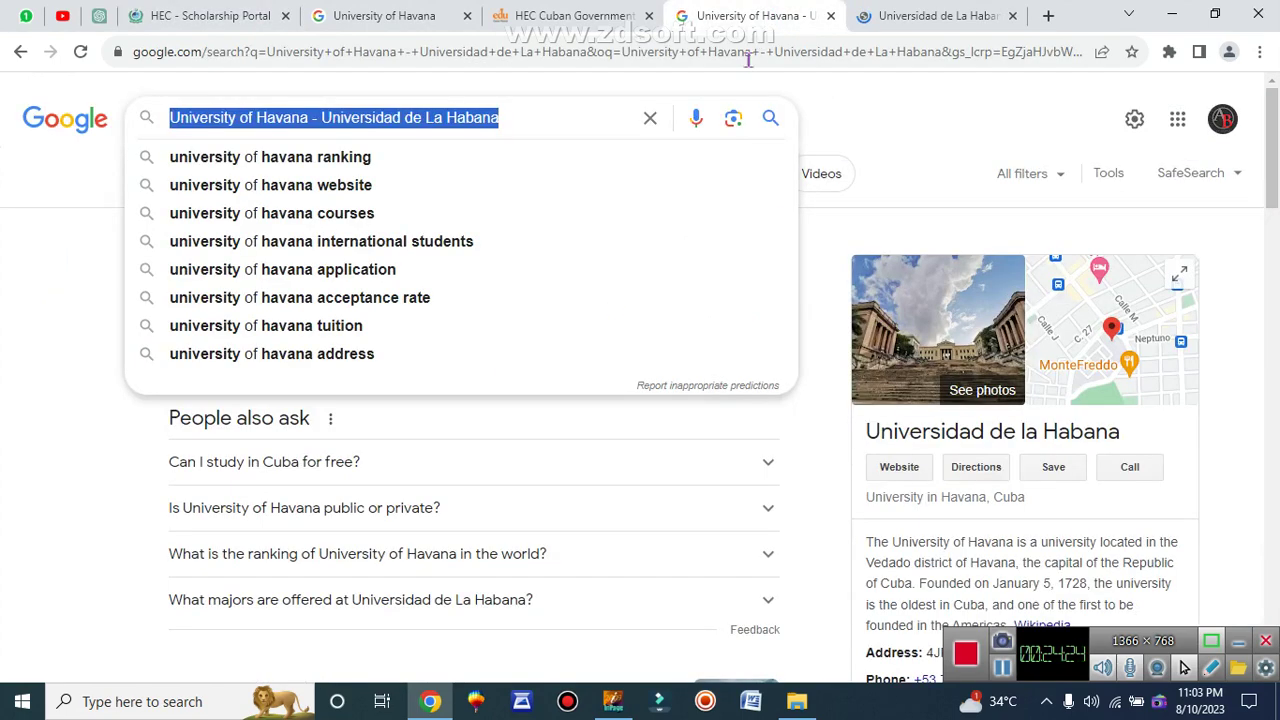
click(21, 52)
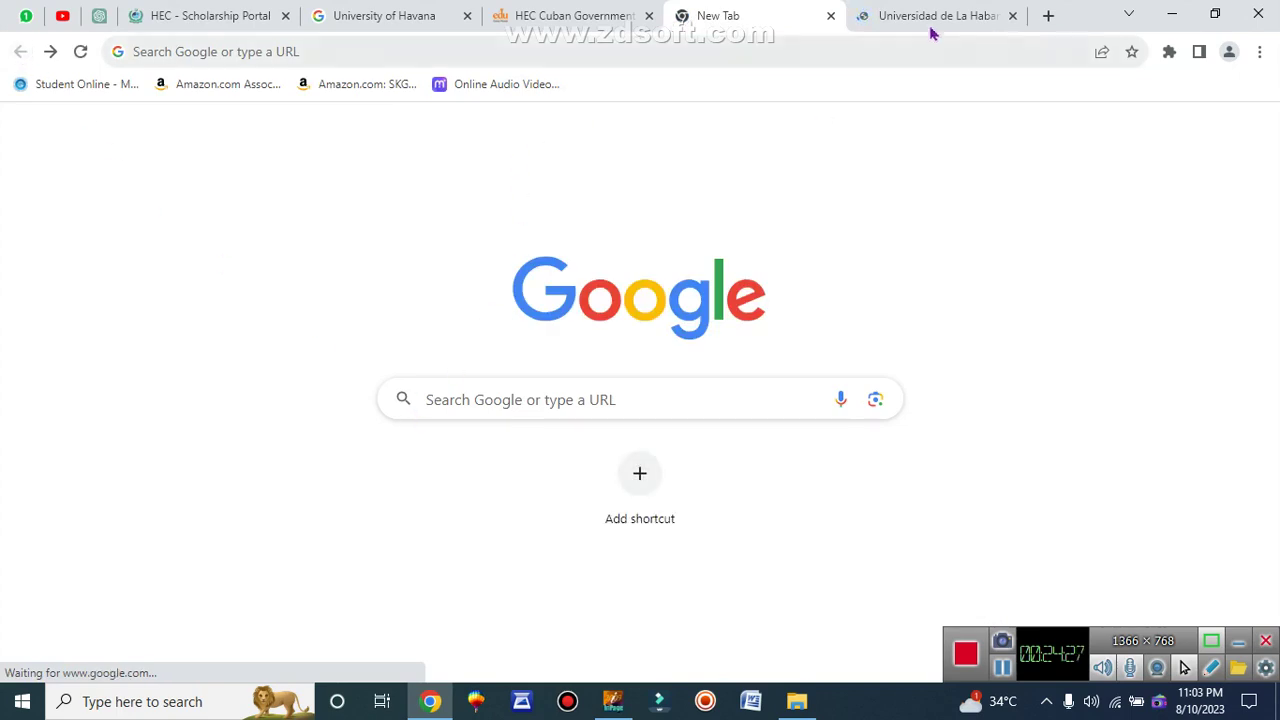
click(651, 51)
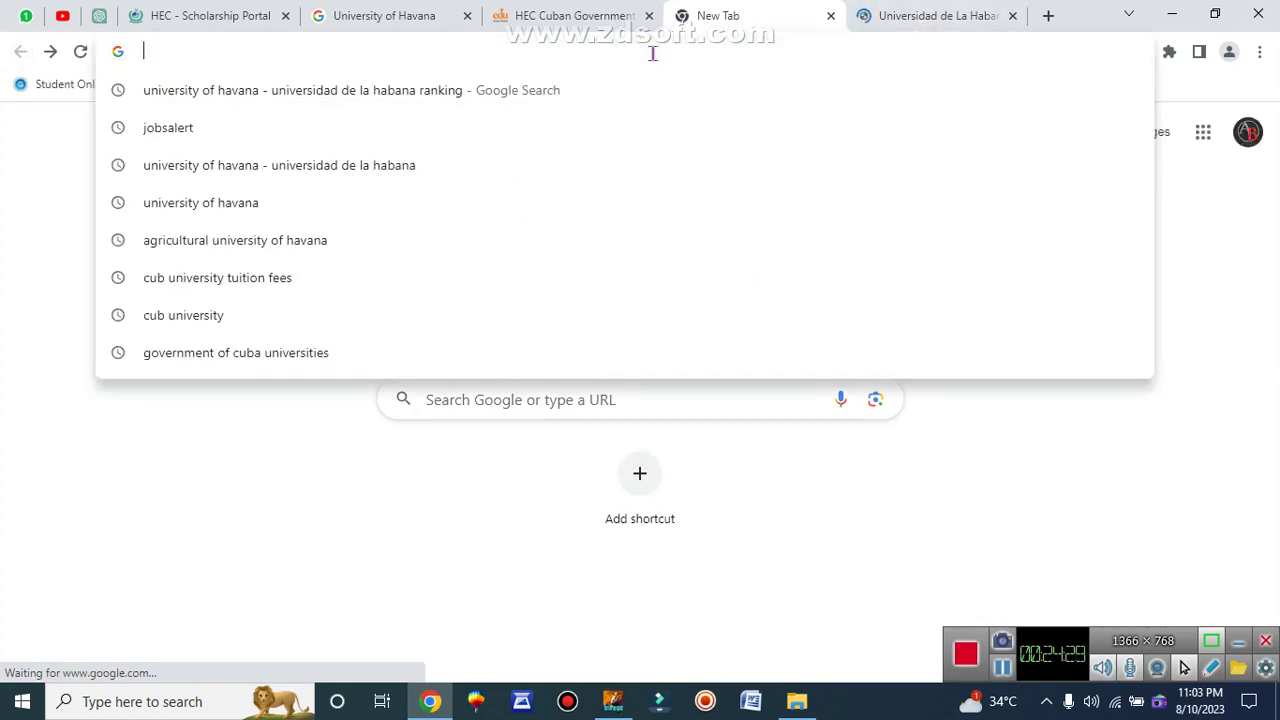
key(ctrl+v)
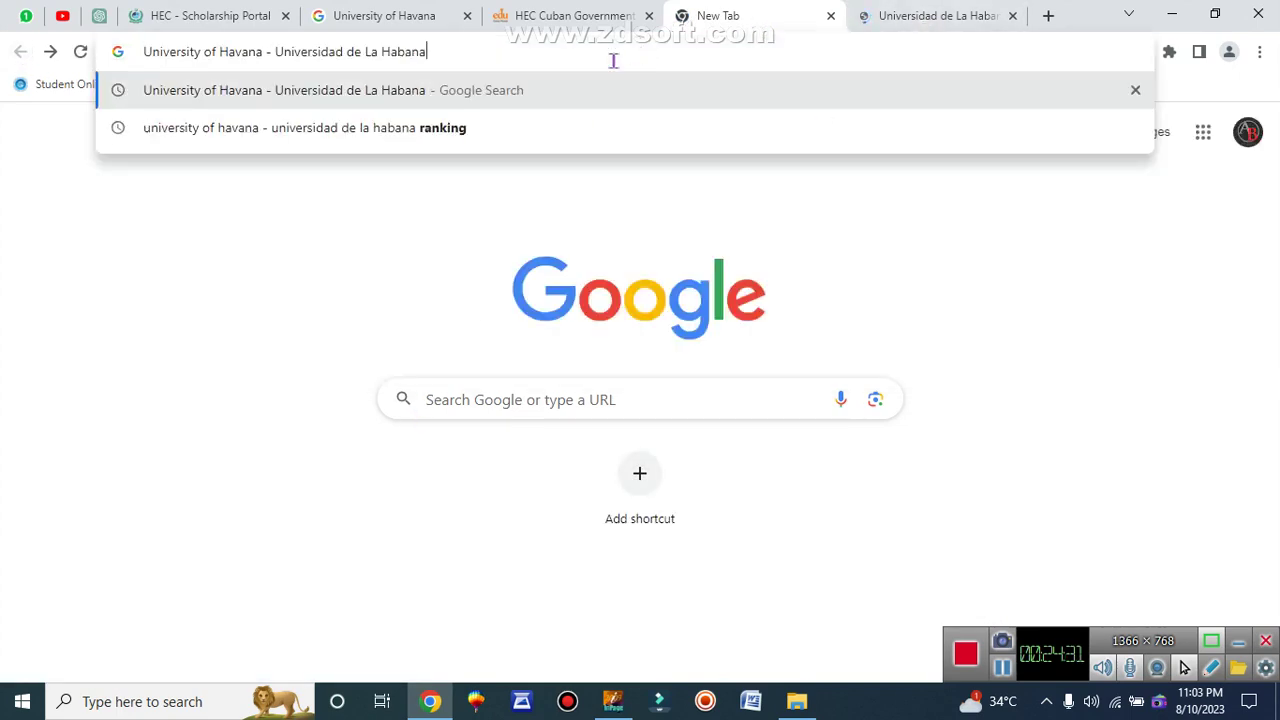
key(Return)
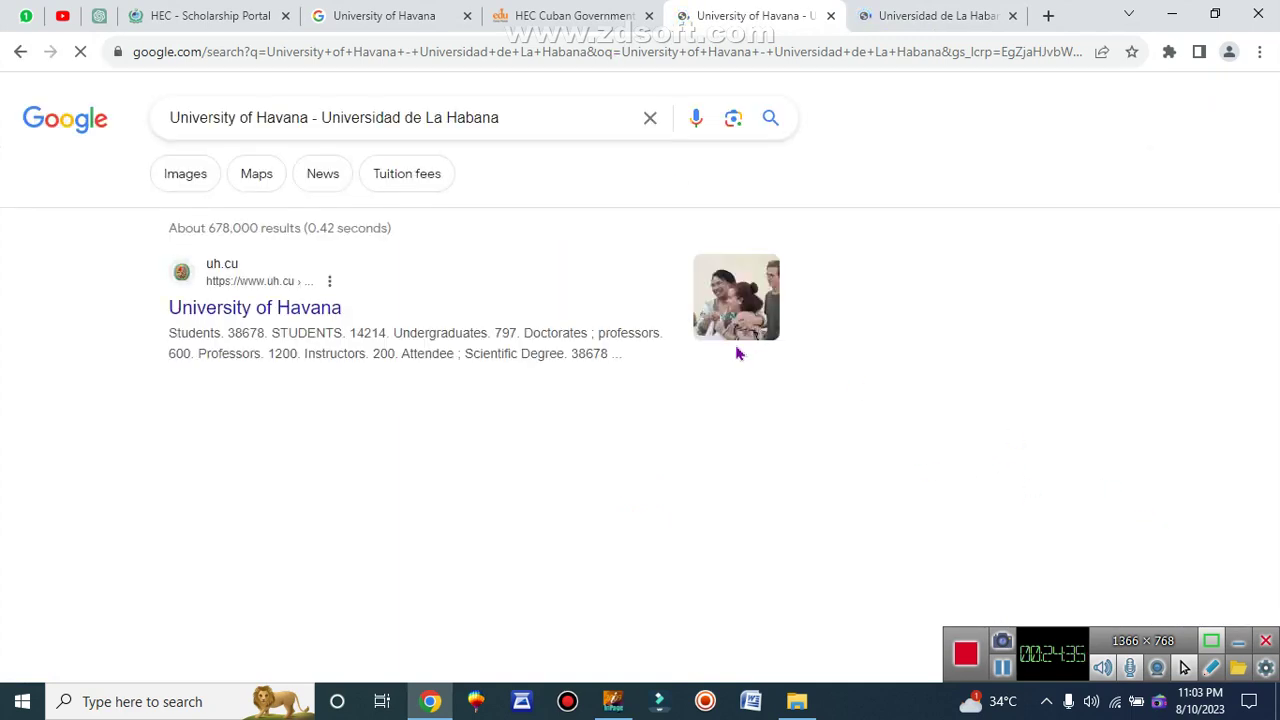
scroll(951, 457, down, 2)
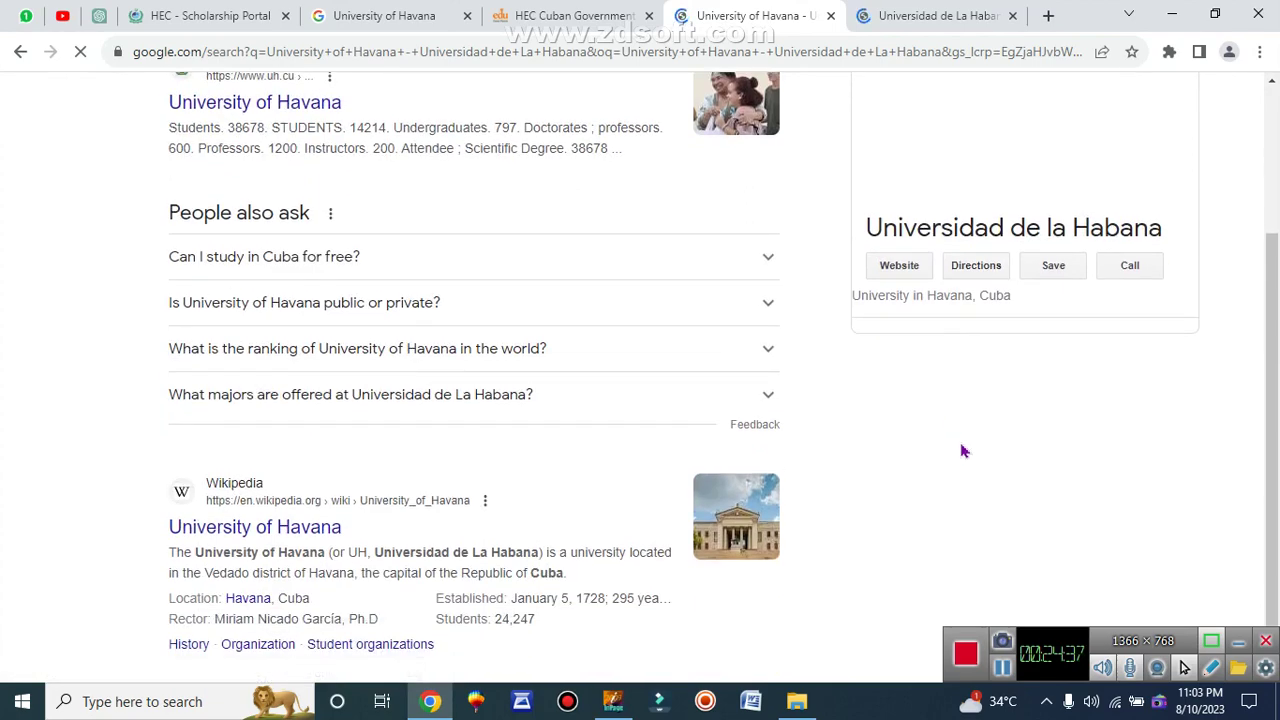
scroll(1008, 523, down, 3)
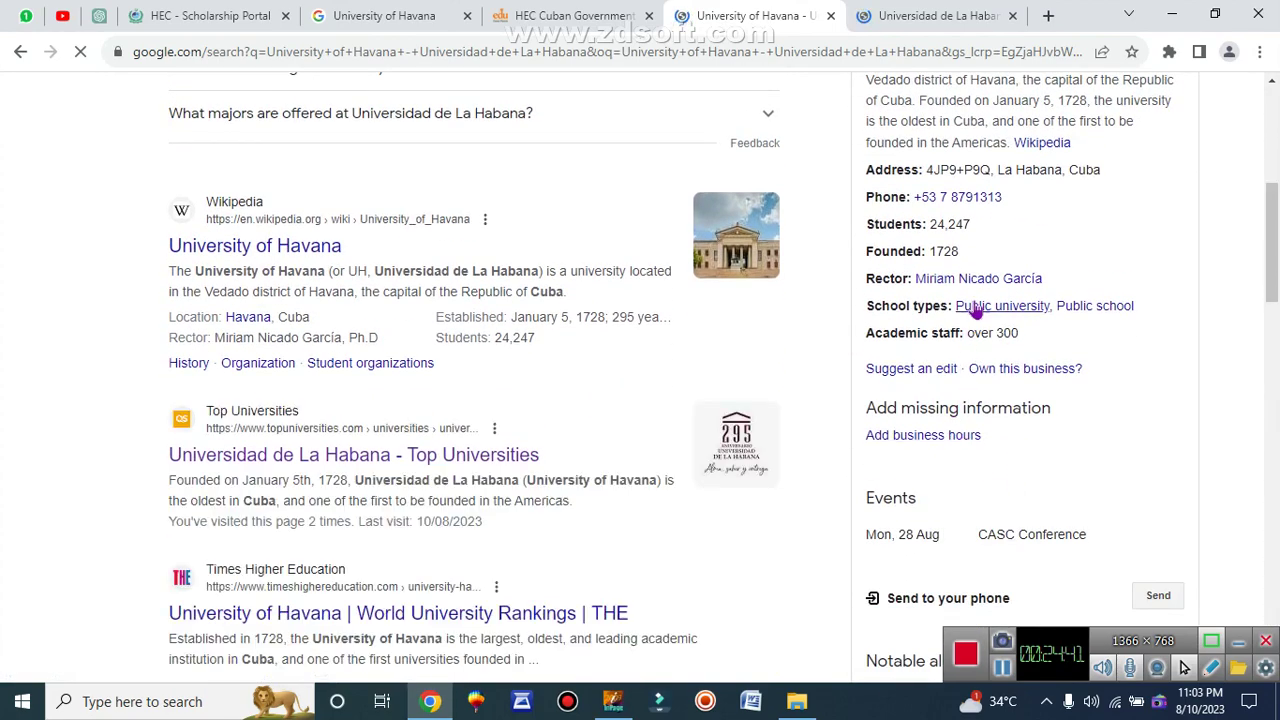
scroll(1003, 375, down, 3)
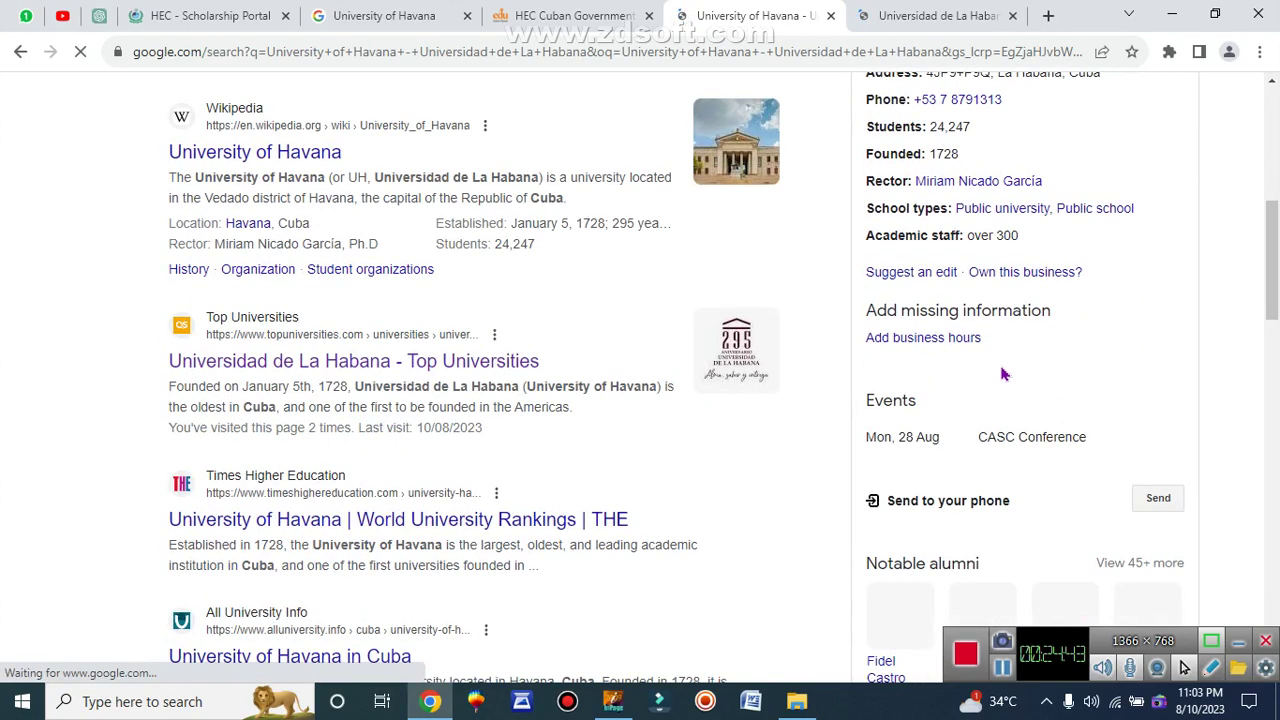
scroll(1003, 375, down, 2)
scroll(1000, 376, up, 7)
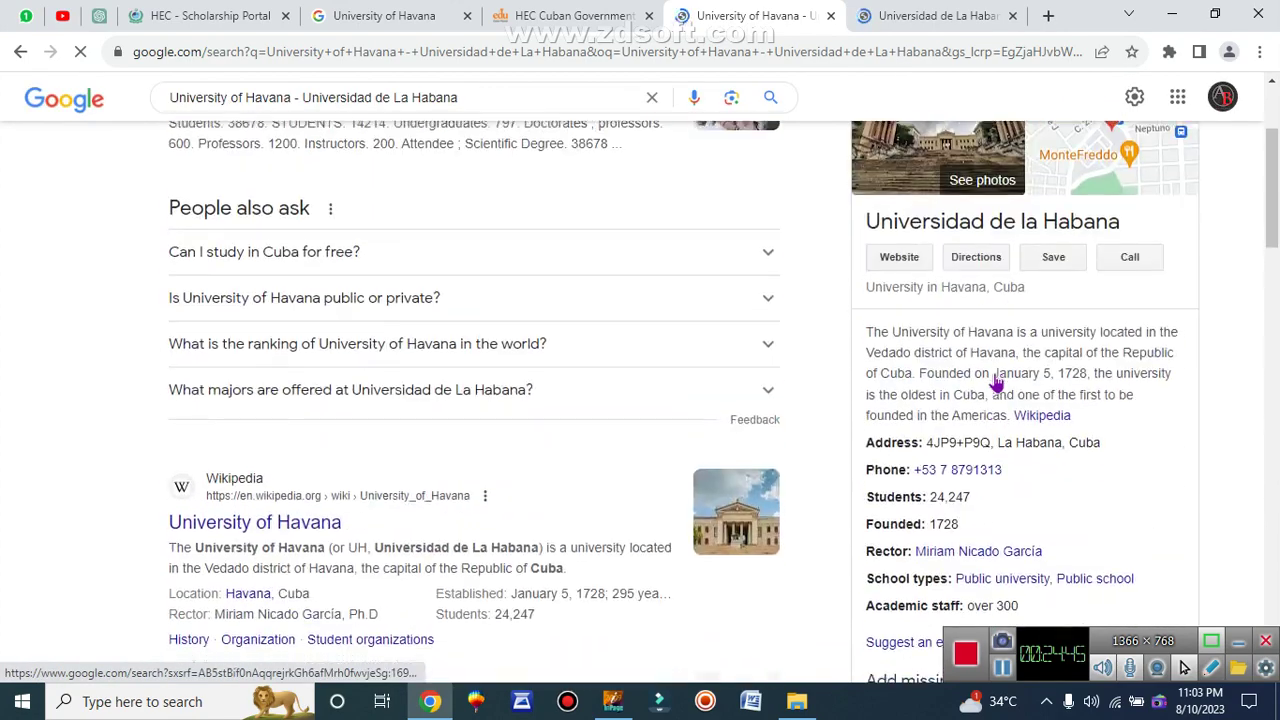
scroll(995, 376, up, 3)
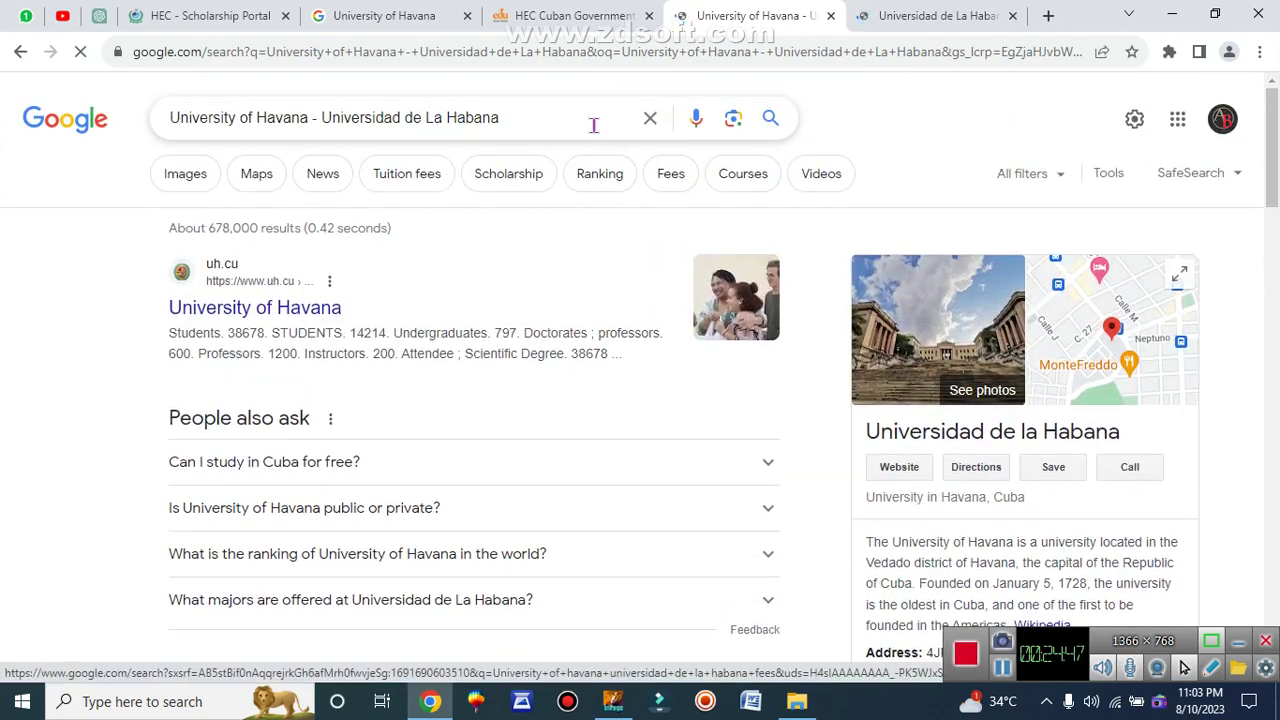
Search for "university of havana - universidad de la habana email address" and open the University Directory Worldwide result.
click(593, 125)
text(em)
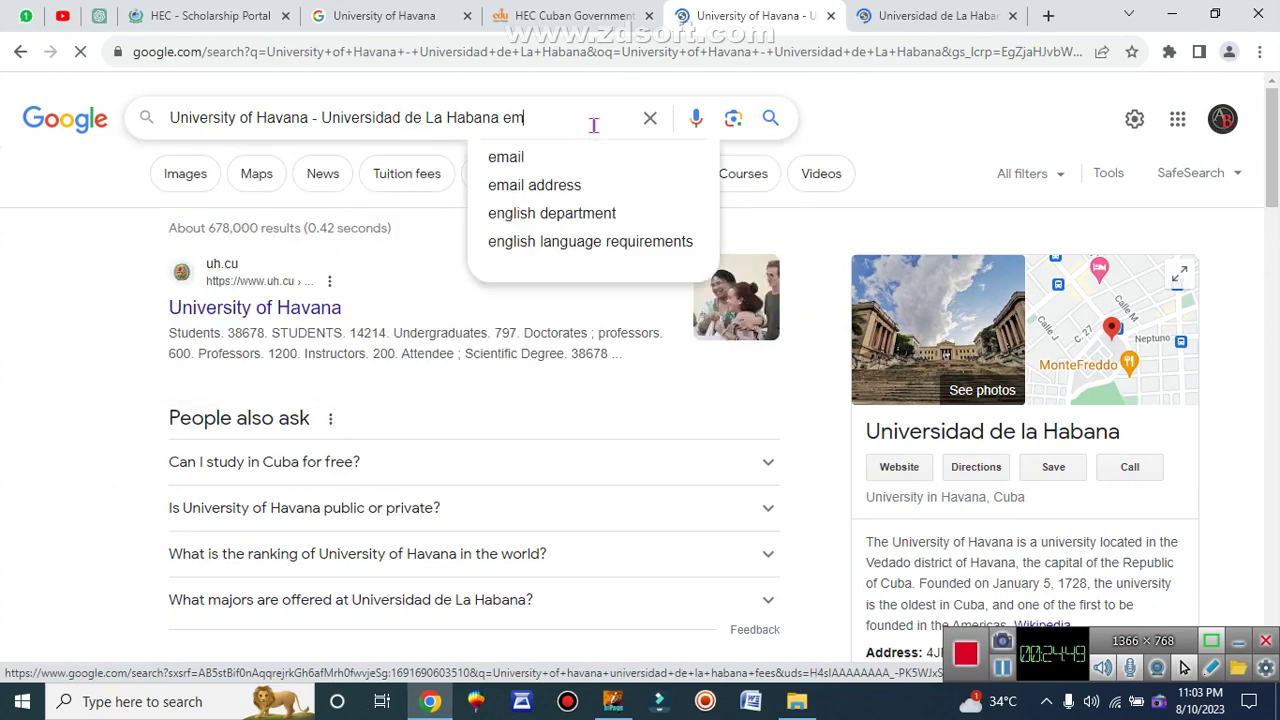
click(540, 185)
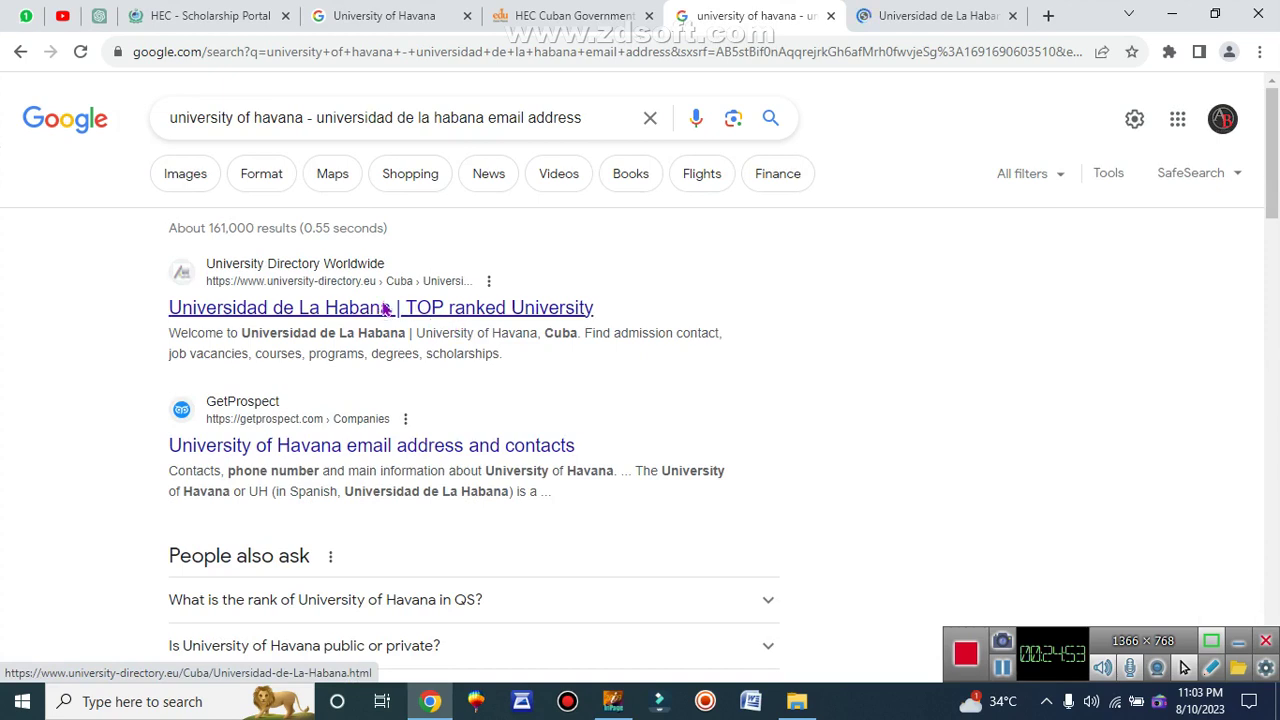
click(383, 312)
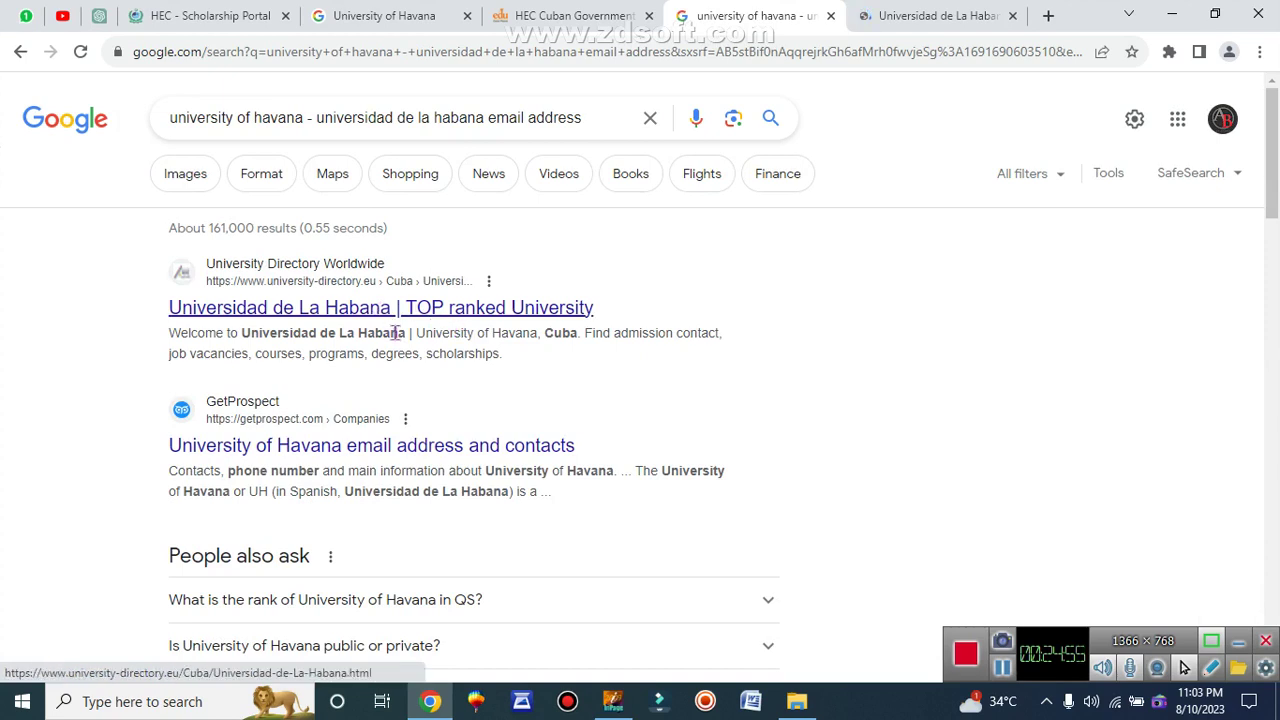
scroll(390, 330, down, 1)
click(426, 217)
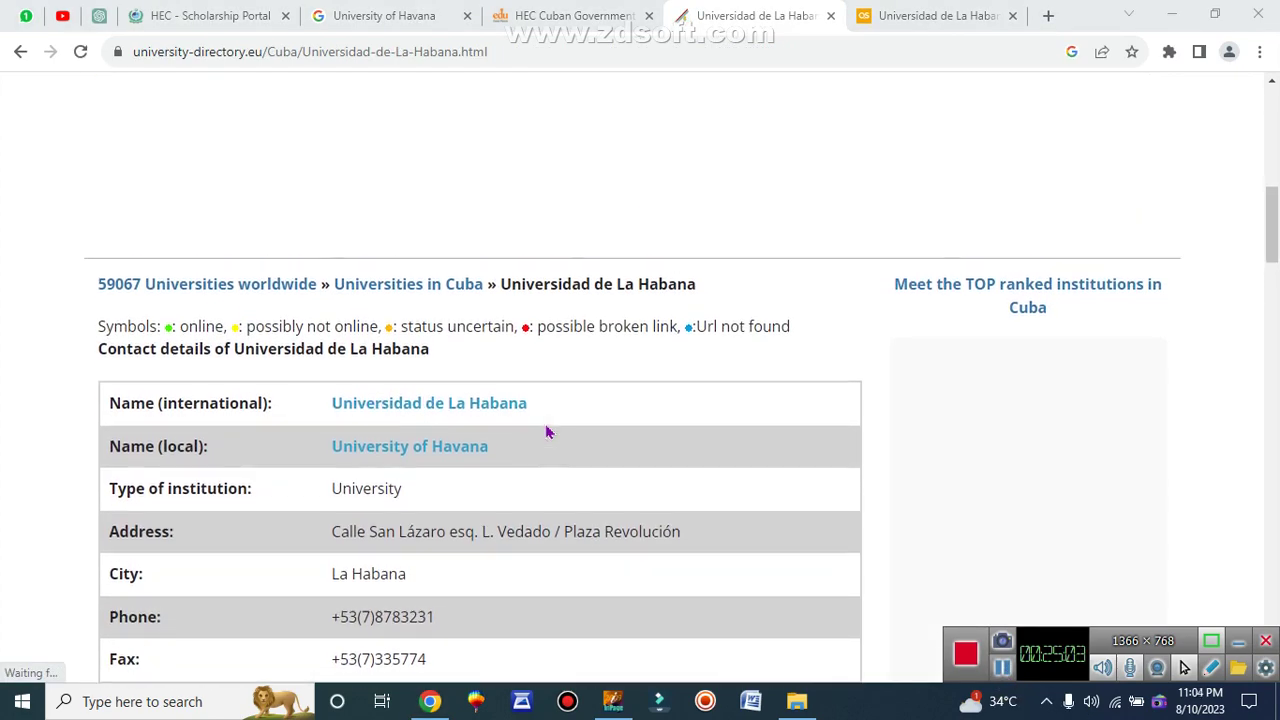
Copy the university's general e-mail address from the contact details table.
drag(534, 289, 340, 292)
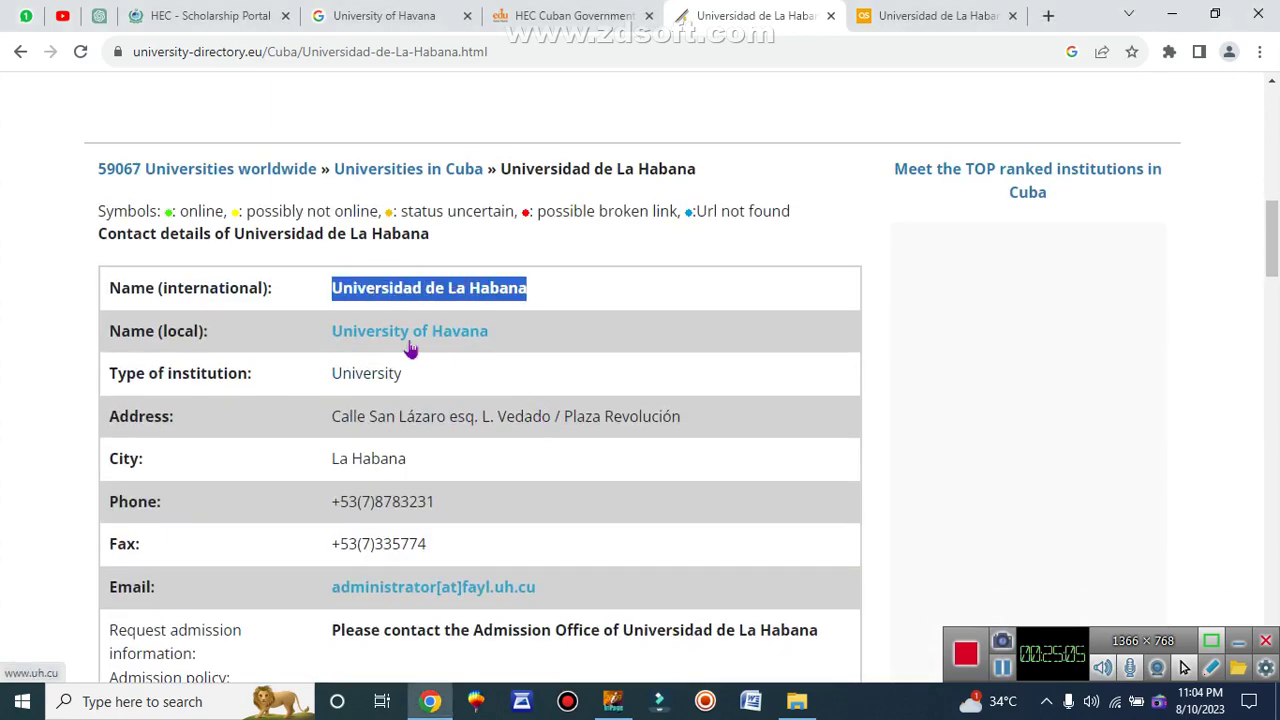
click(321, 379)
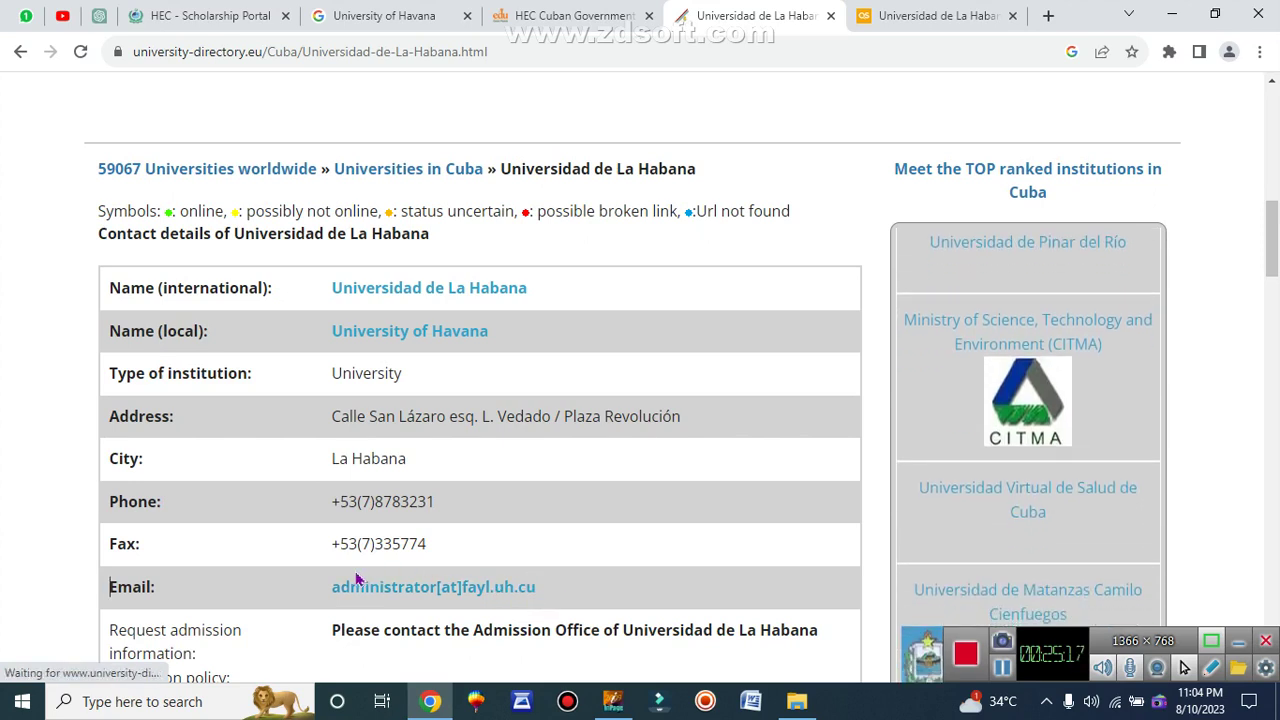
drag(318, 590, 545, 606)
key(ctrl+c)
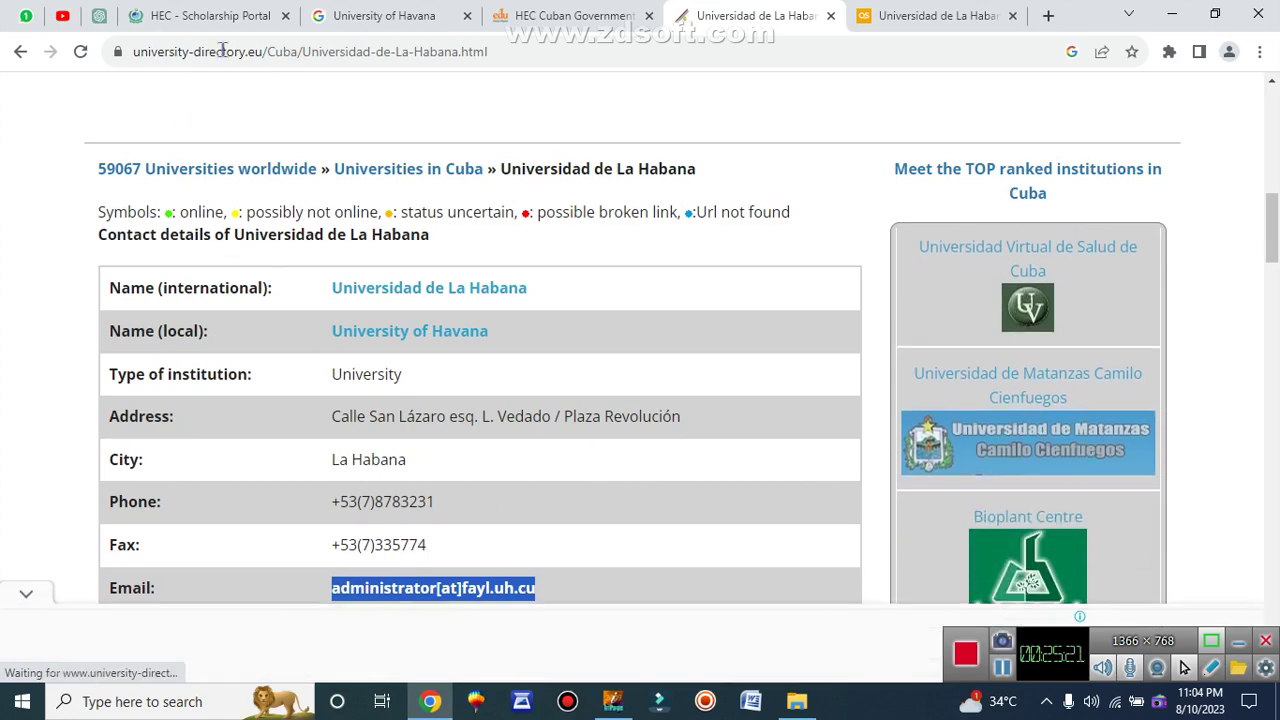
Try the copied general e-mail address as the application's correspondence email, and clear the field.
click(210, 16)
key(ctrl+v)
click(446, 477)
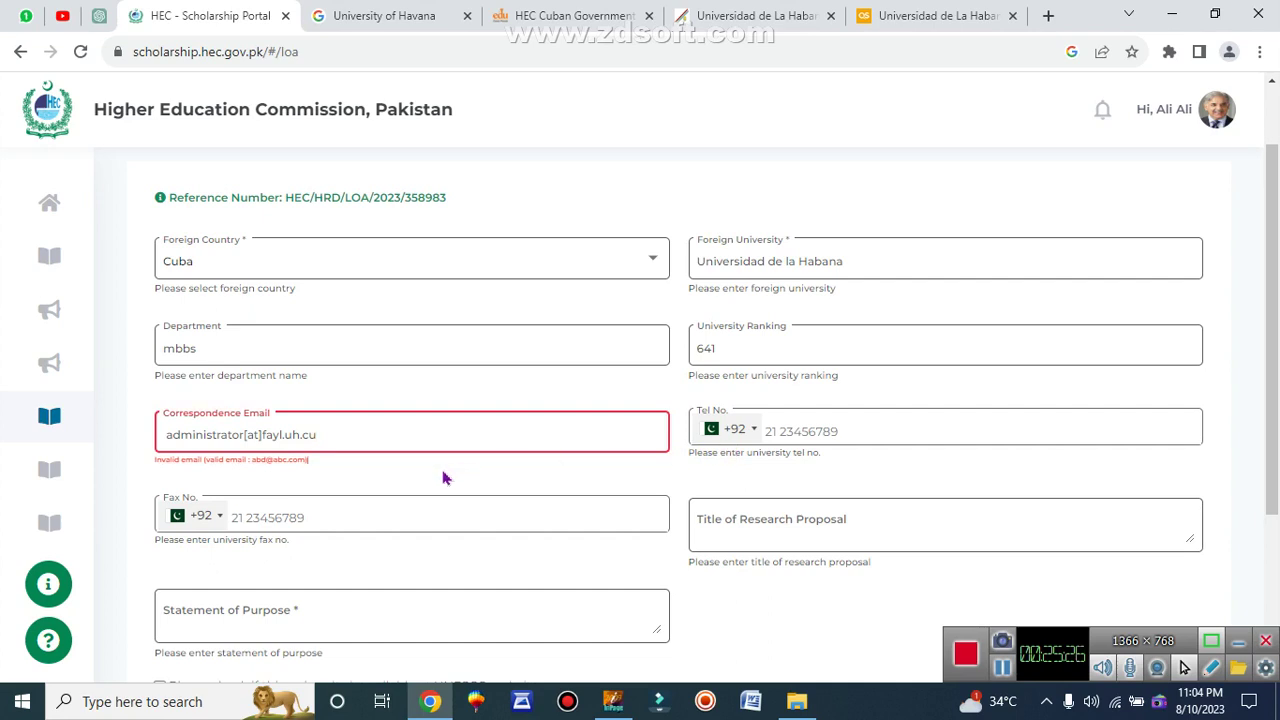
click(370, 434)
key(ctrl+a)
key(BackSpace)
click(985, 652)
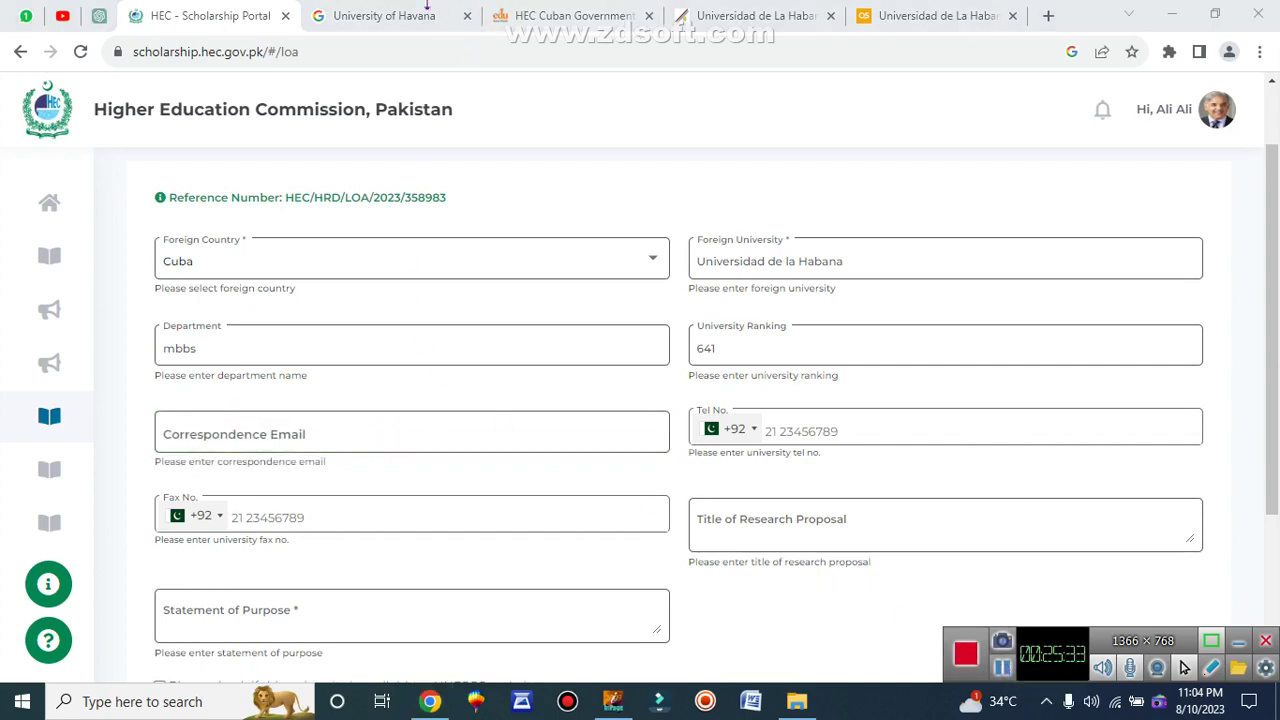
Return to the university directory page and copy the general e-mail address from its contact details again.
click(424, 15)
click(578, 20)
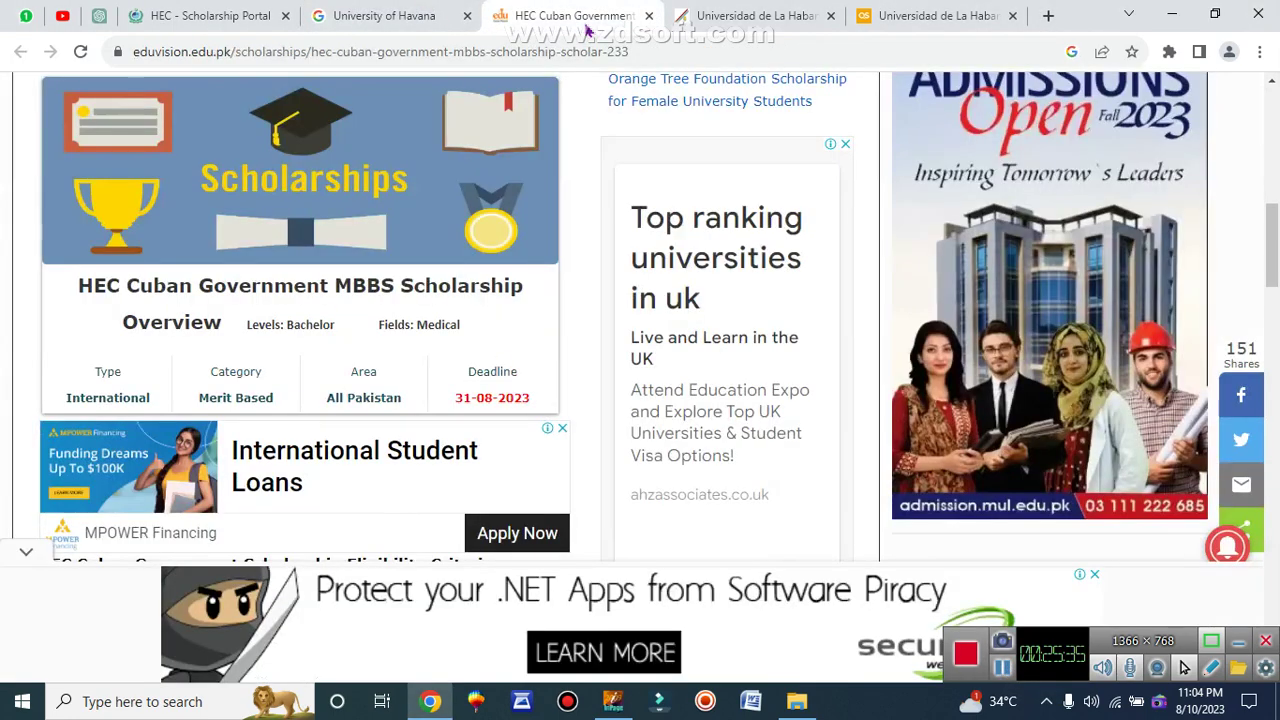
click(720, 18)
scroll(640, 340, down, 2)
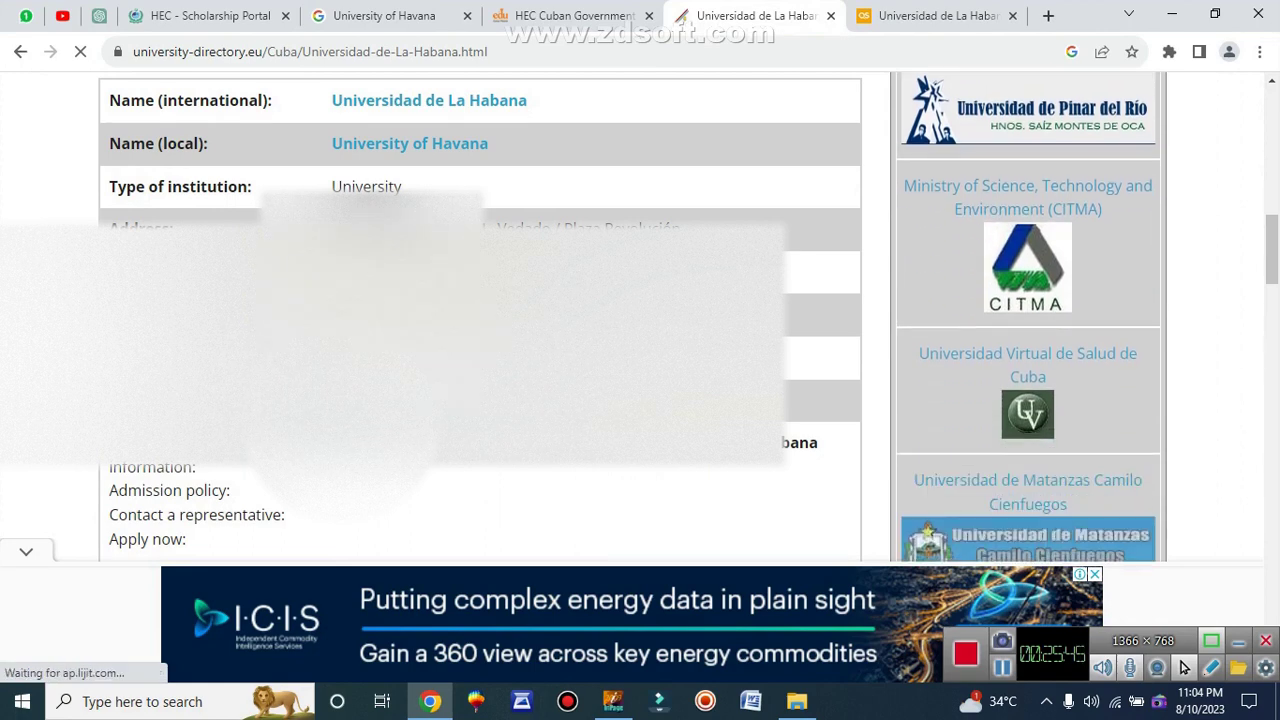
right_click(365, 430)
click(420, 445)
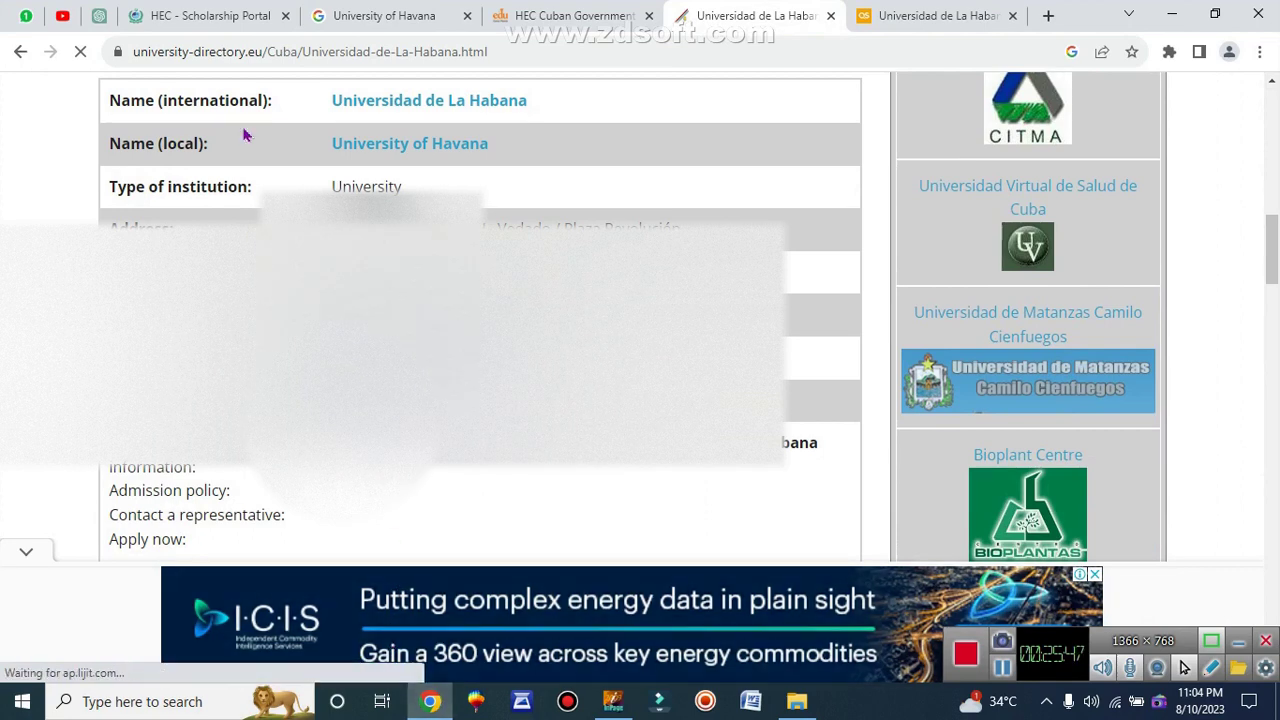
Switch back to the HEC application's foreign university details to retry the correspondence email.
click(236, 18)
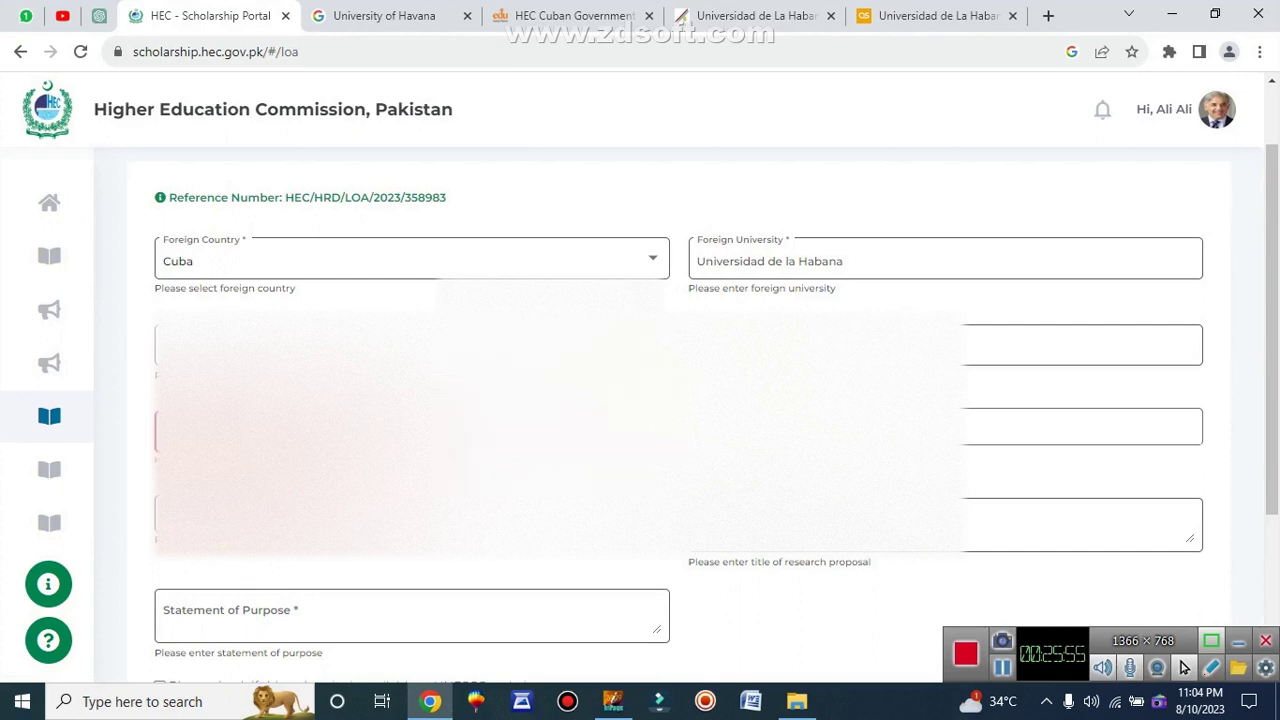
key(ctrl+2)
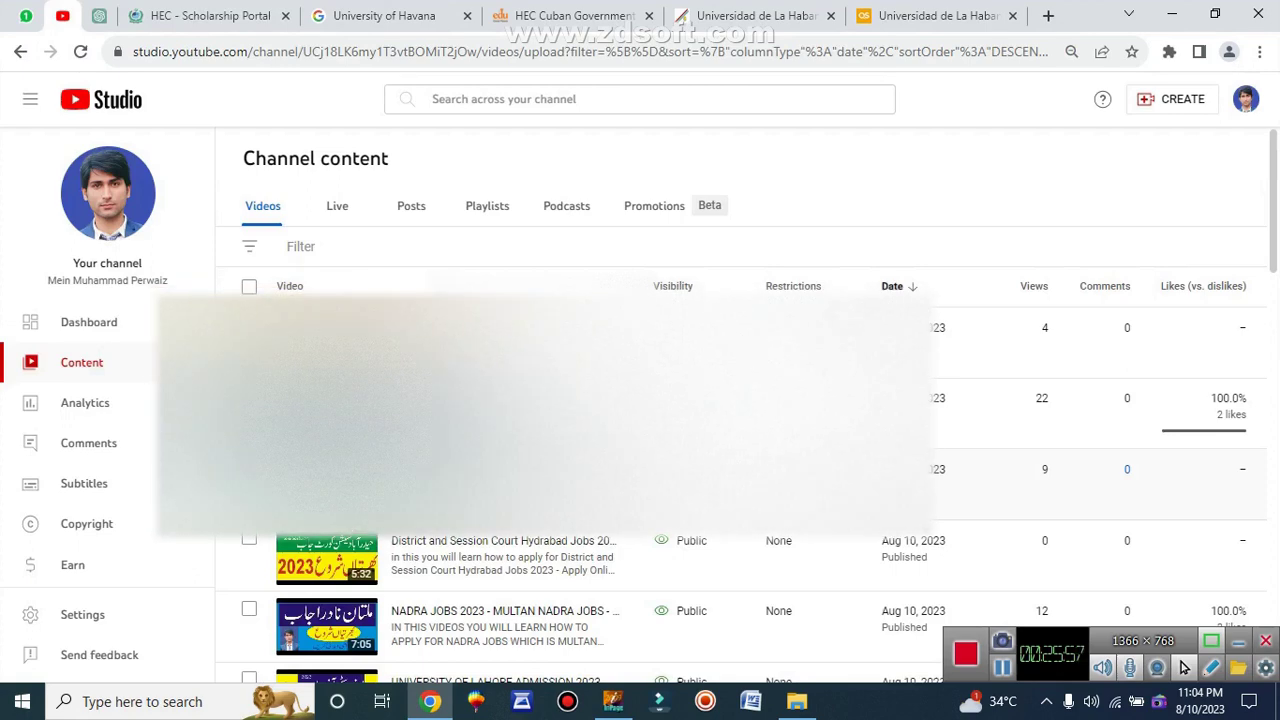
click(245, 10)
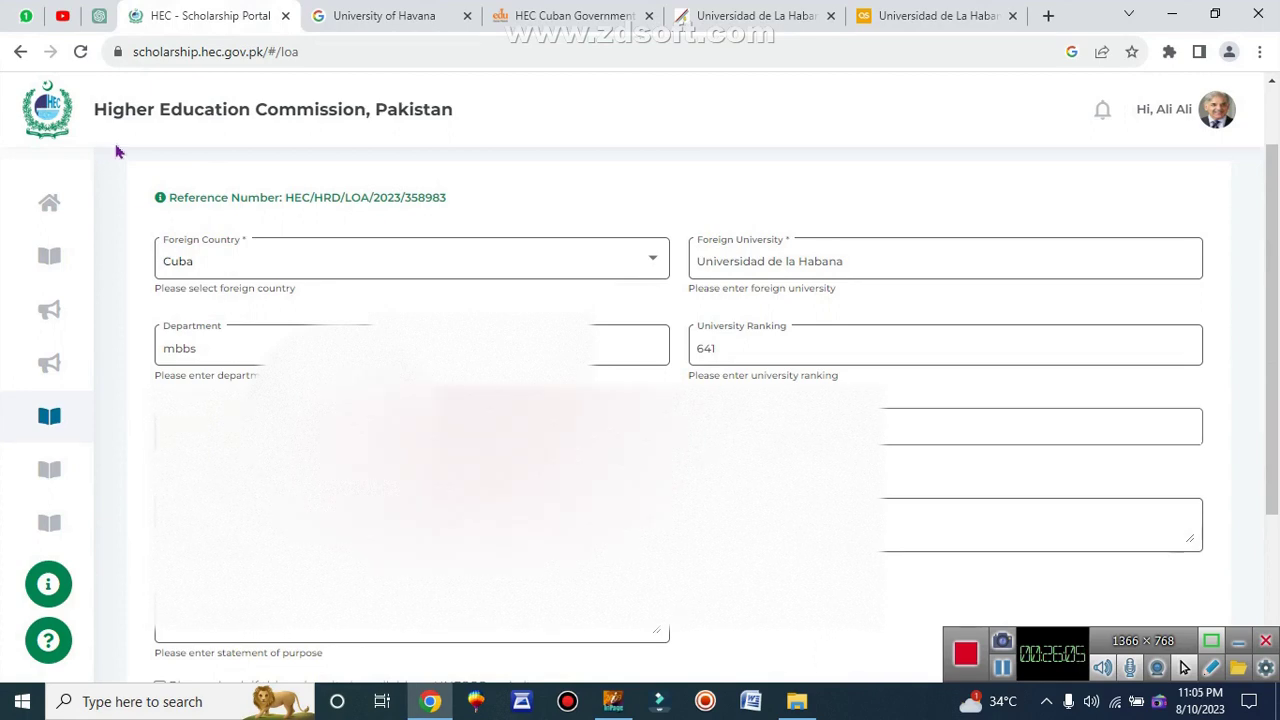
Copy the international department's e-mail address from the university directory page and enter it as the HEC application's correspondence email.
click(388, 17)
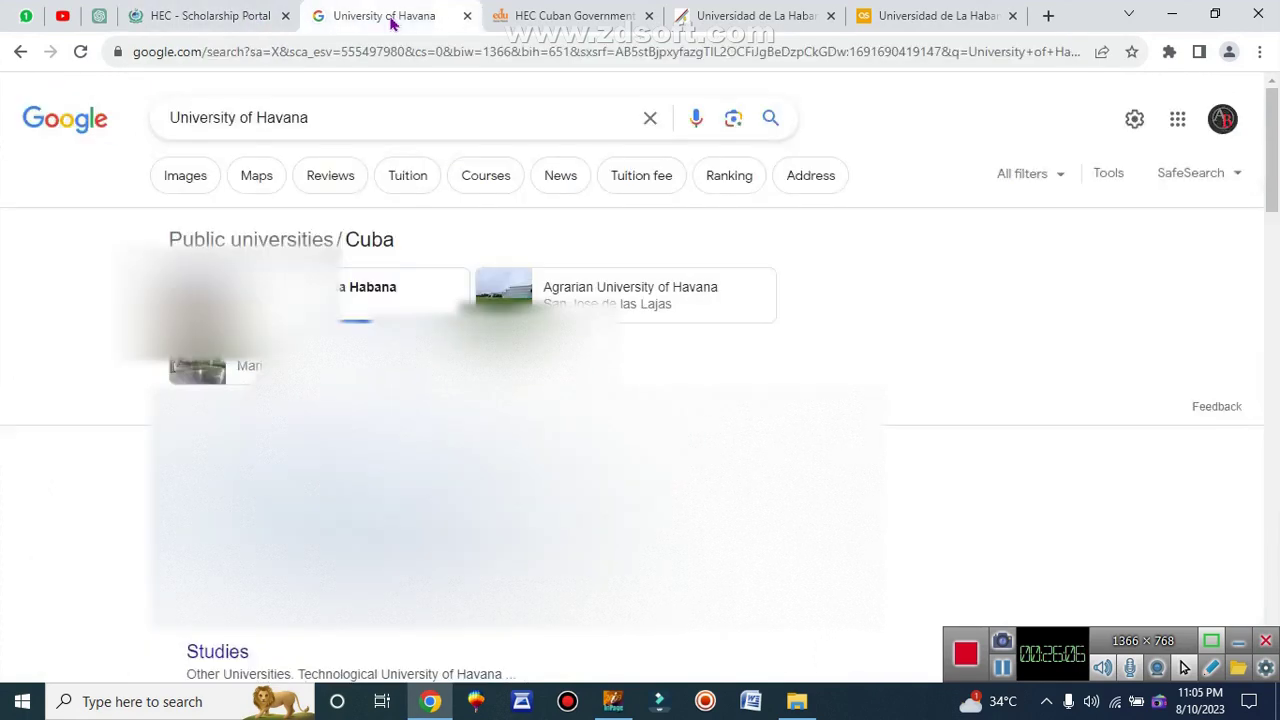
click(580, 16)
click(740, 17)
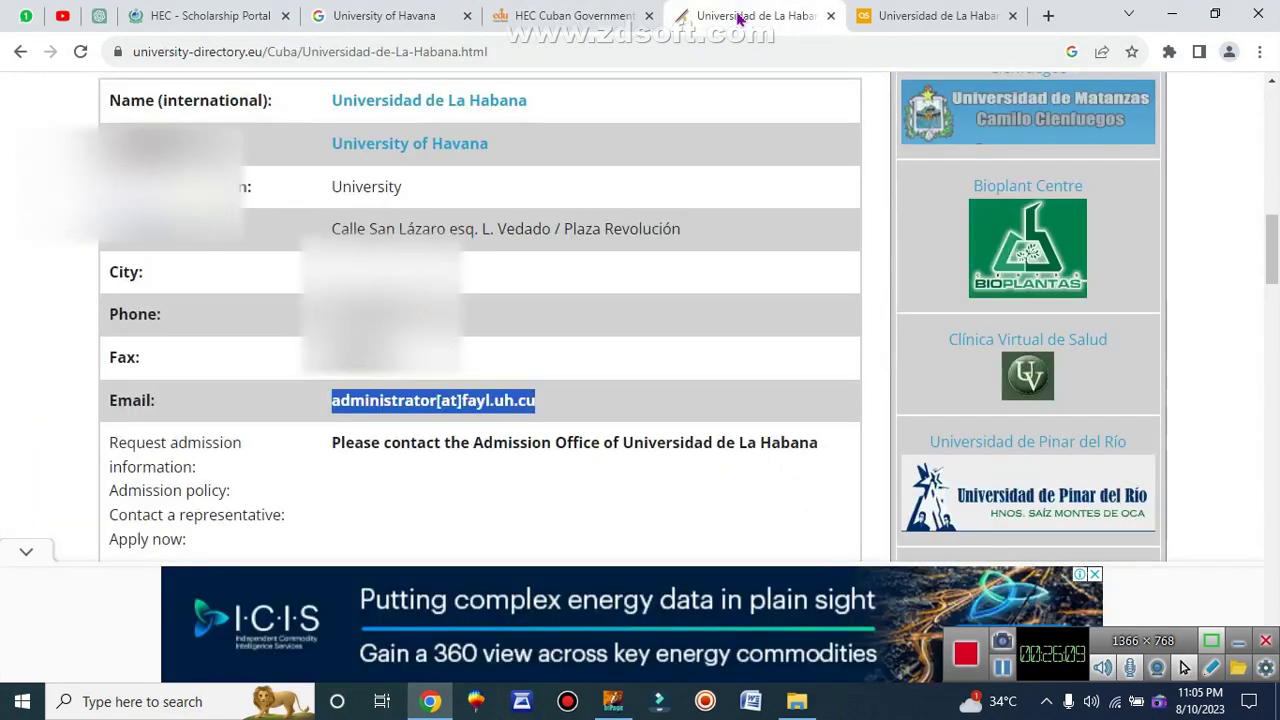
click(493, 472)
scroll(437, 472, down, 3)
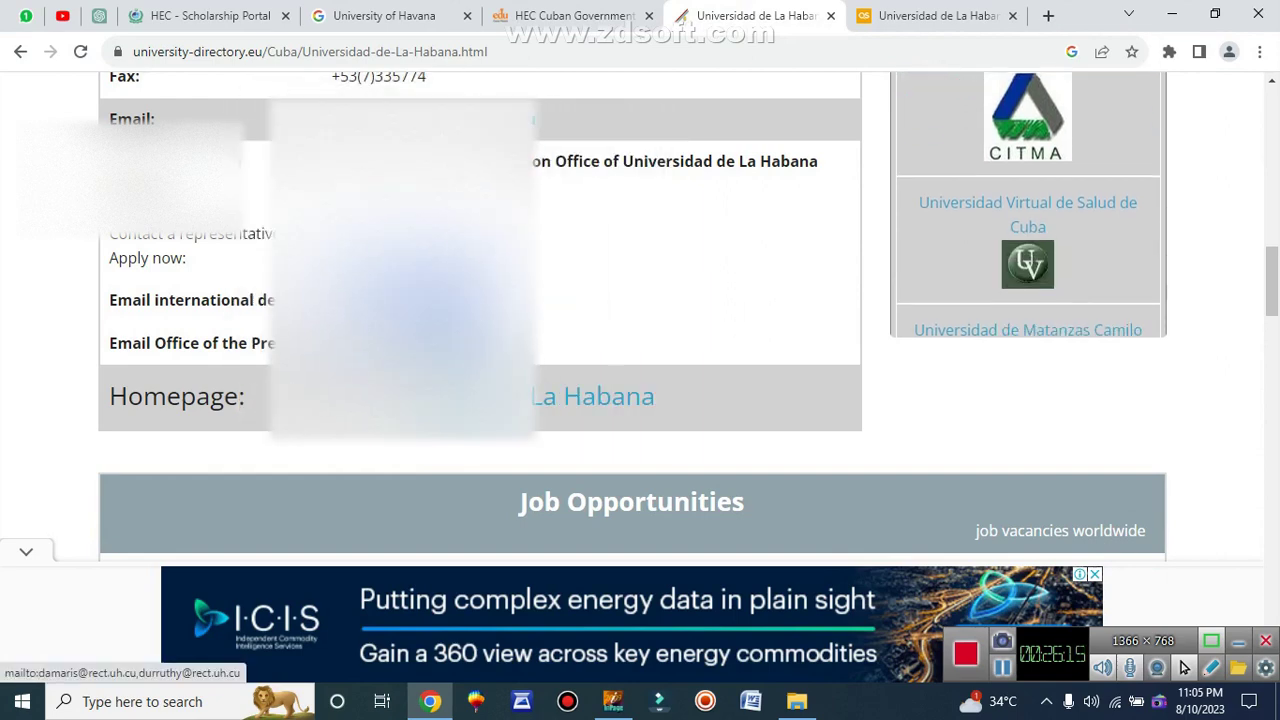
right_click(388, 300)
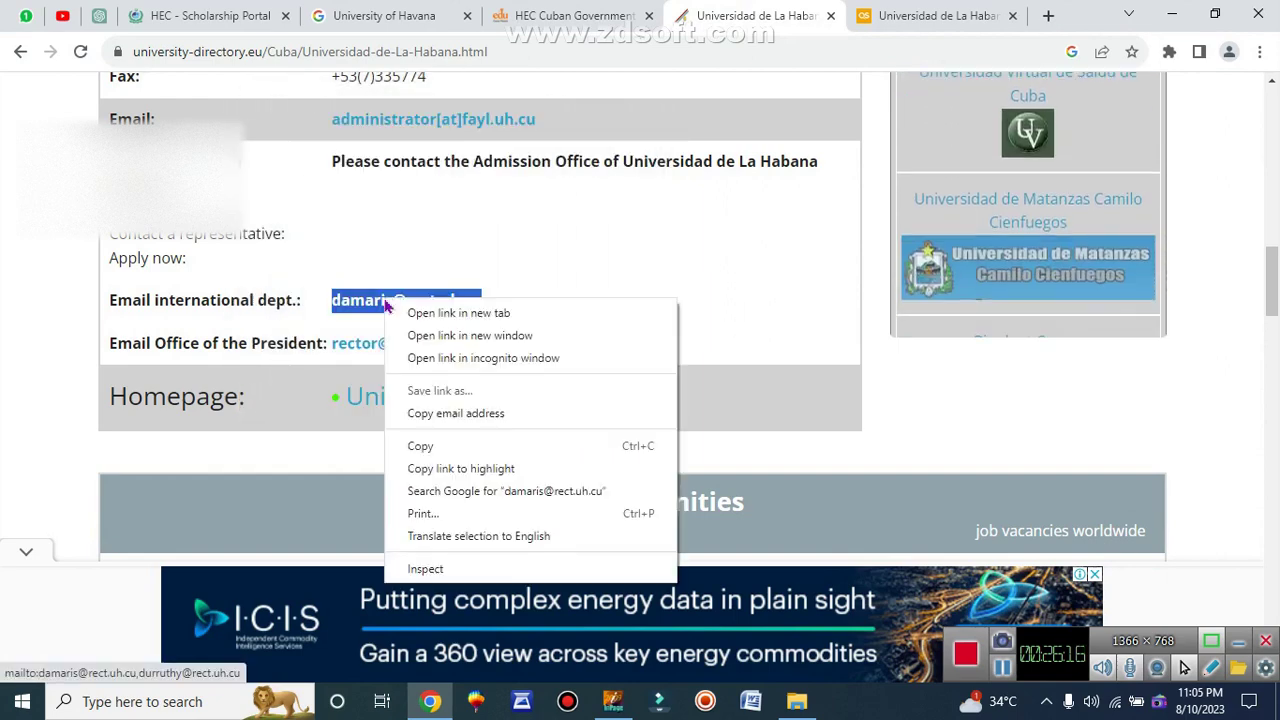
click(420, 446)
click(210, 15)
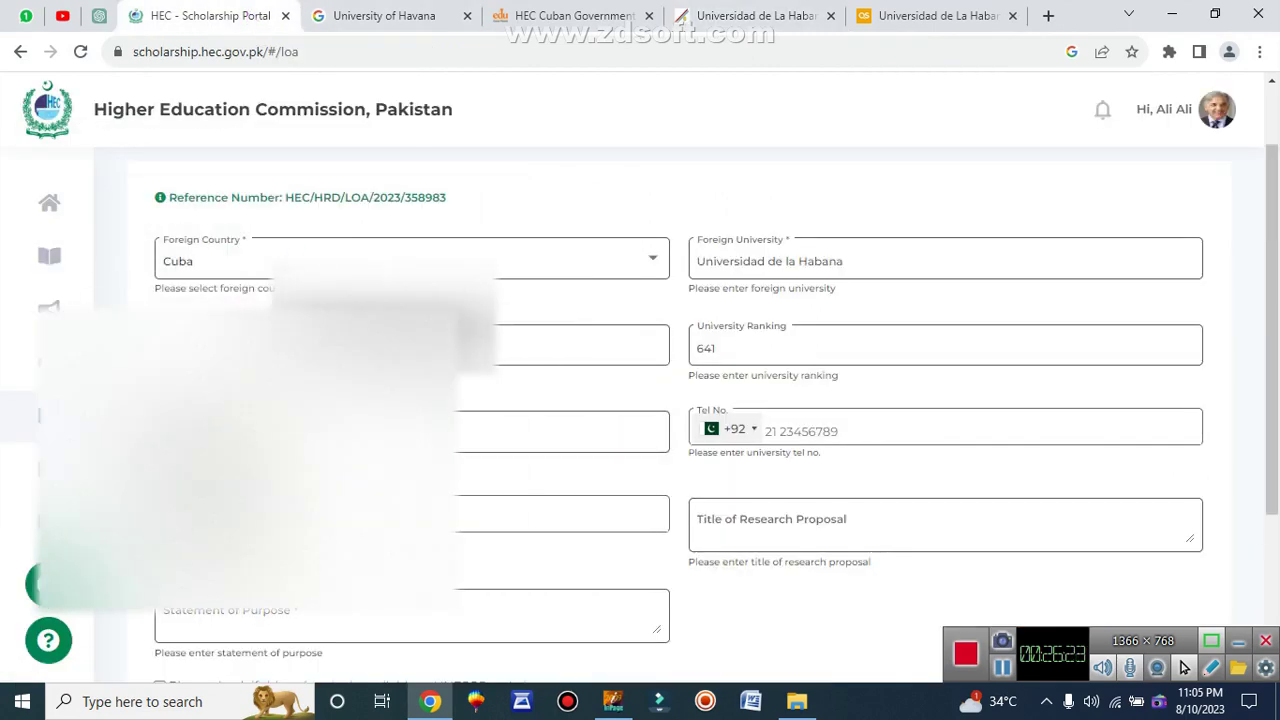
click(362, 28)
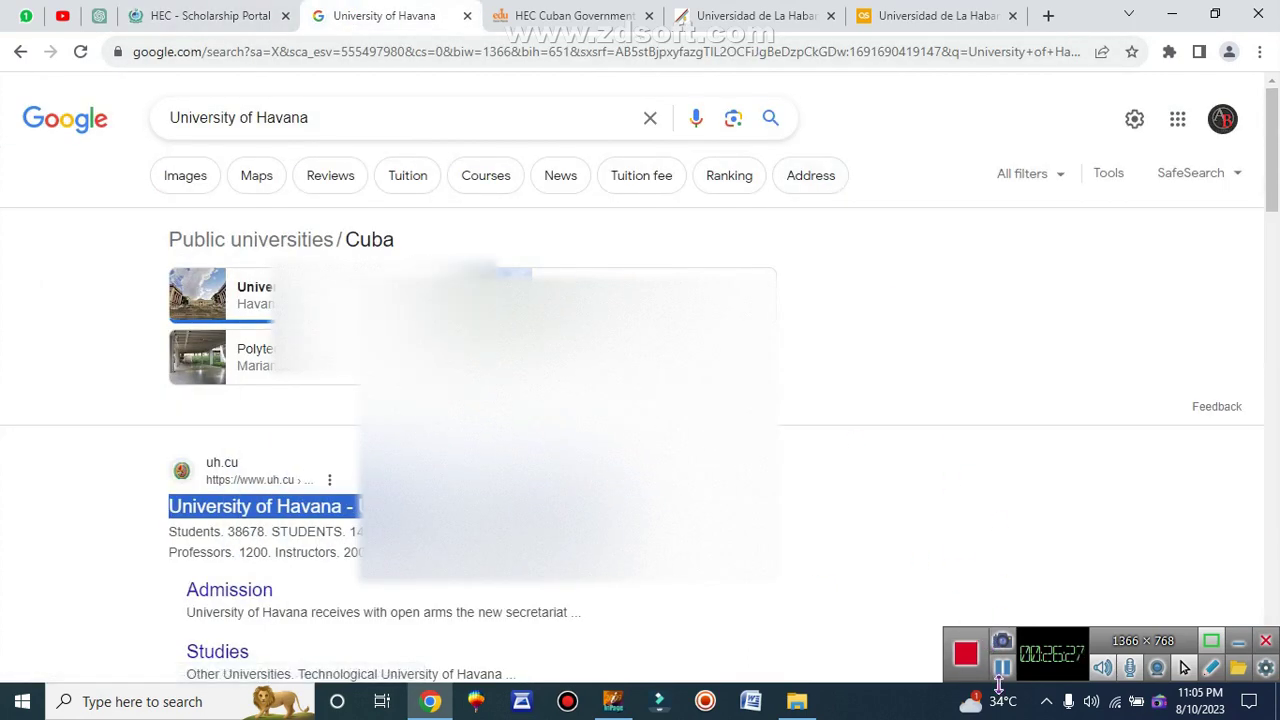
click(1010, 678)
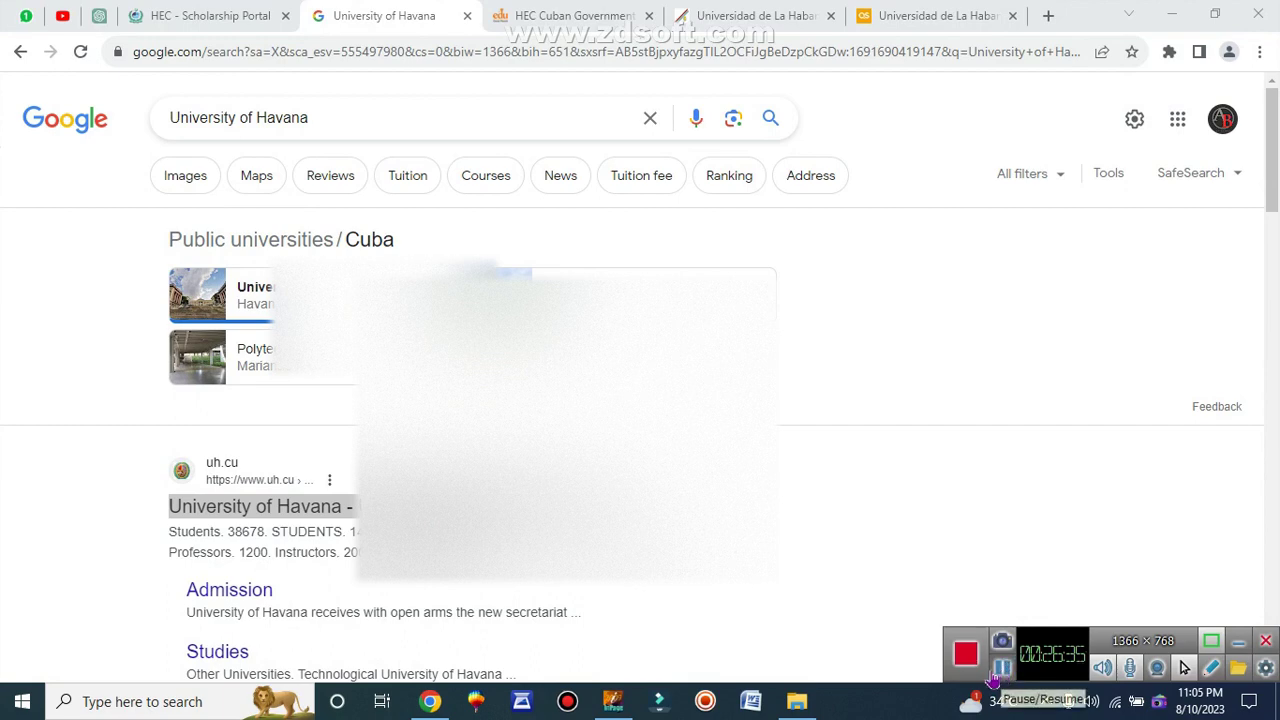
click(524, 18)
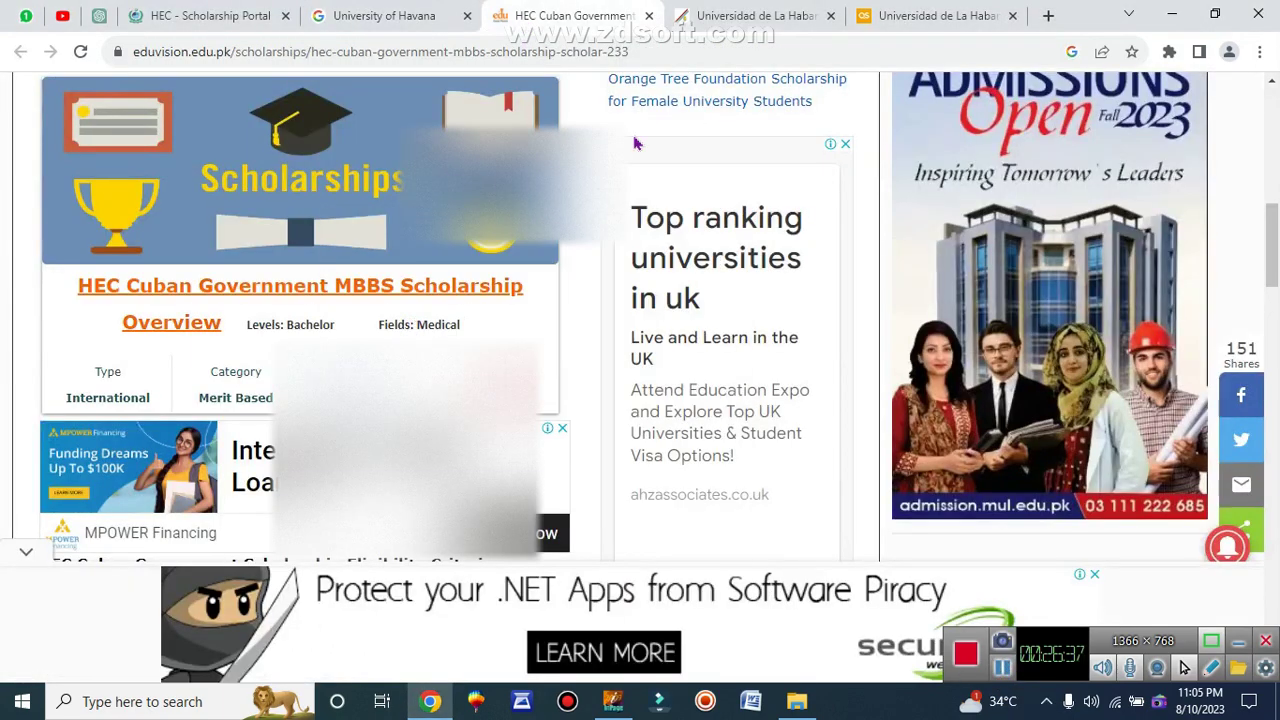
click(720, 12)
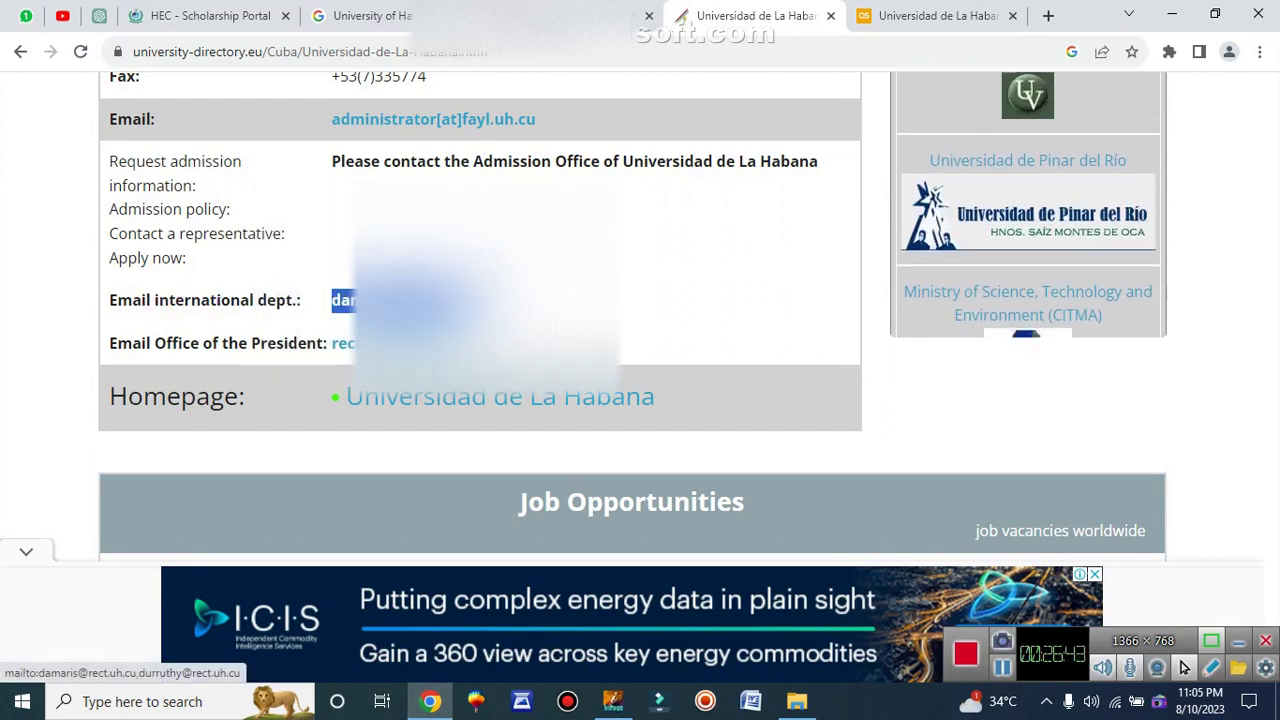
click(365, 15)
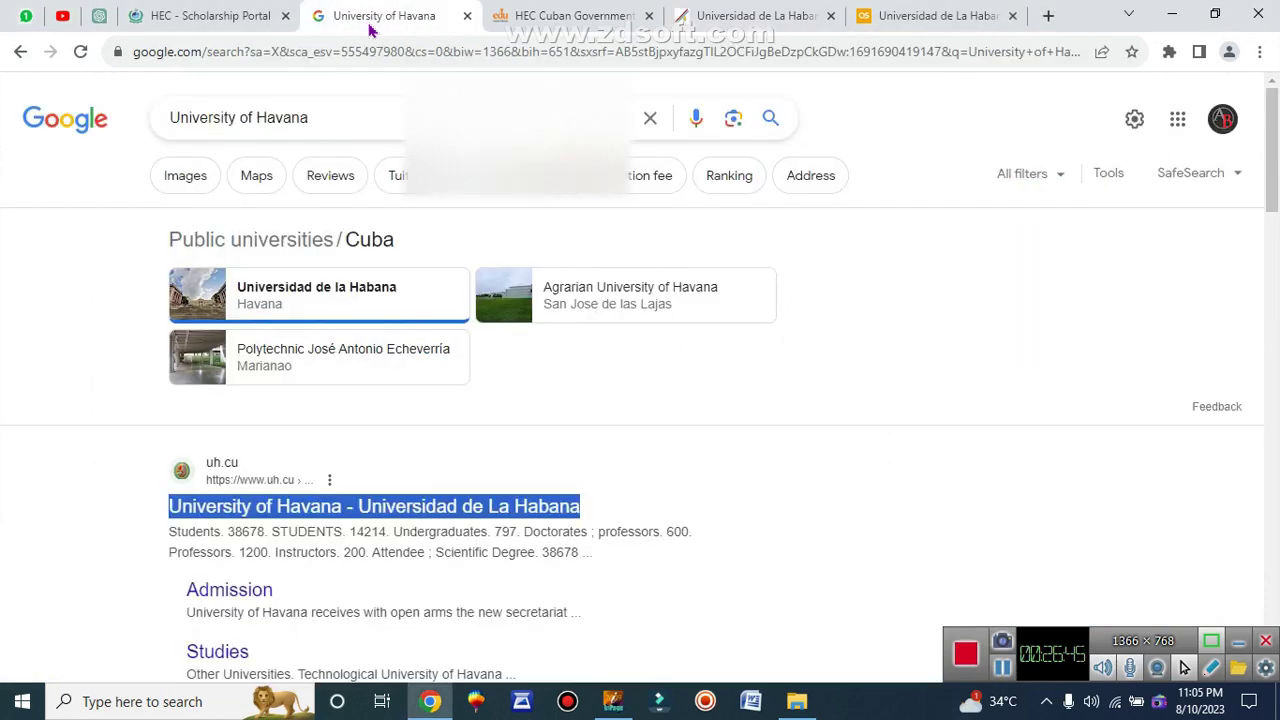
click(212, 16)
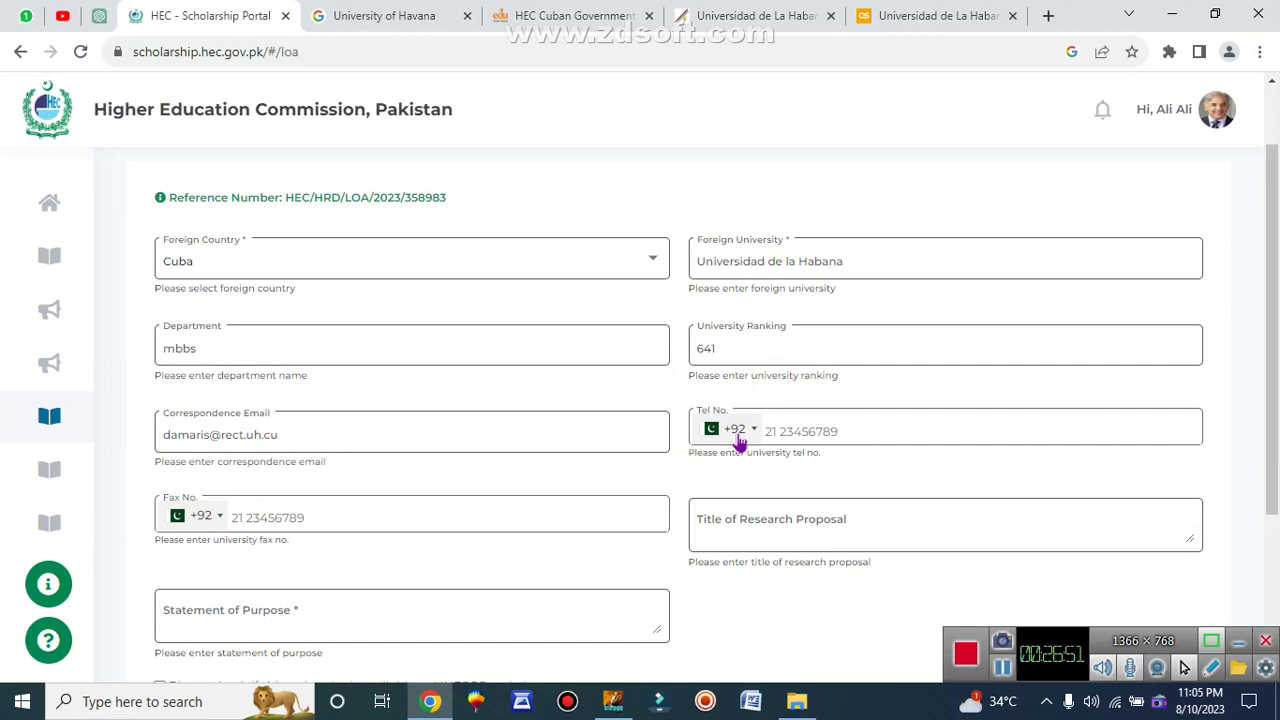
Copy the university's phone number without its country code from the directory's contact details.
click(757, 16)
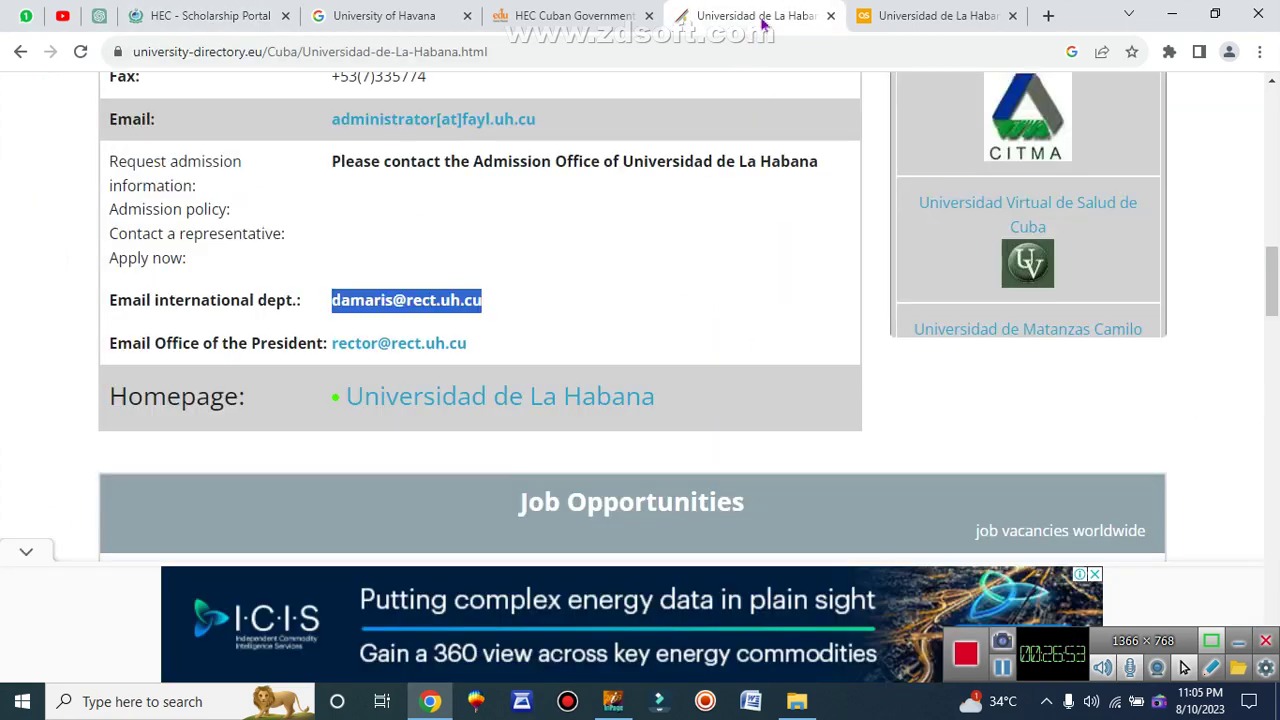
scroll(478, 240, up, 1)
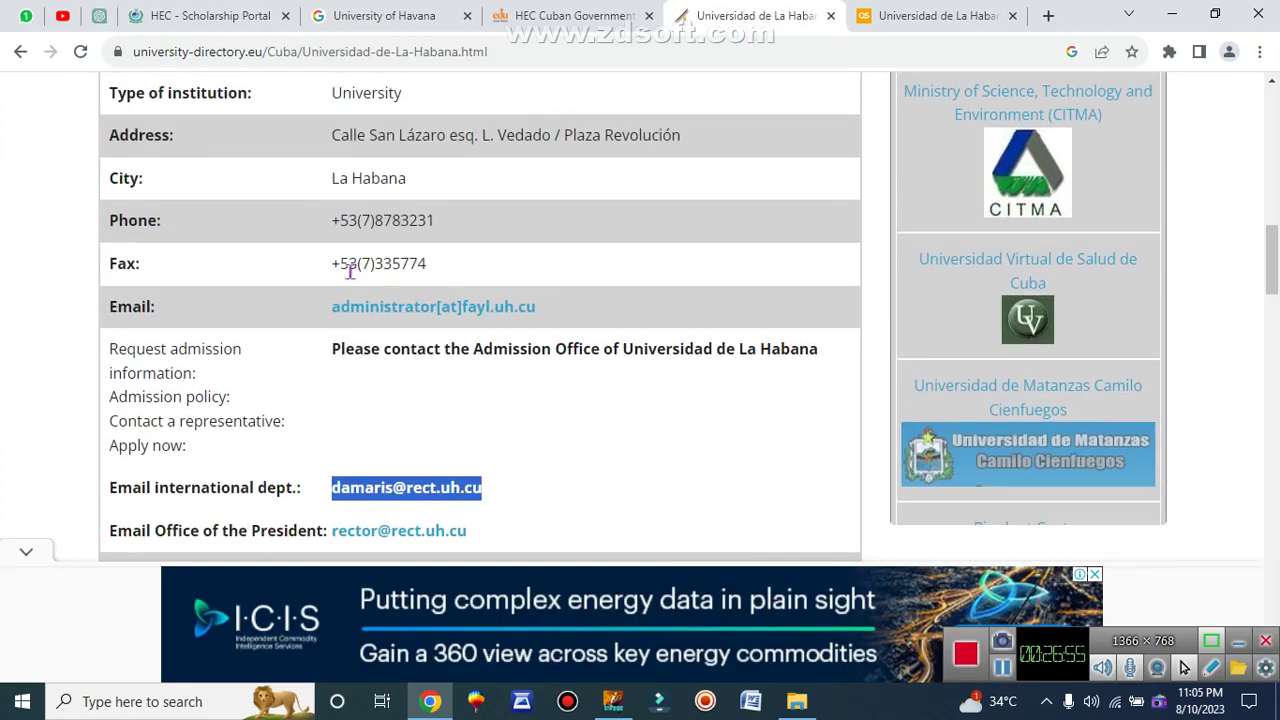
drag(434, 212, 355, 217)
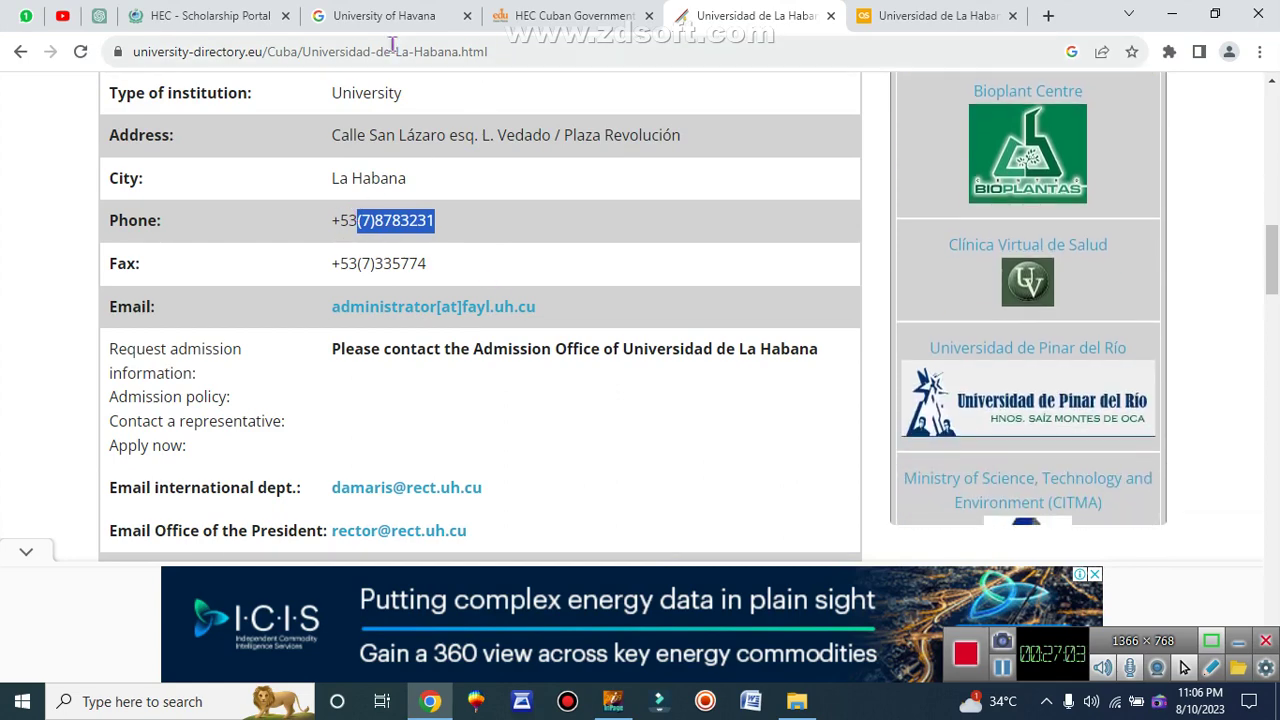
Set the application's telephone country code to Cuba (+53) and enter the copied university phone number.
click(192, 16)
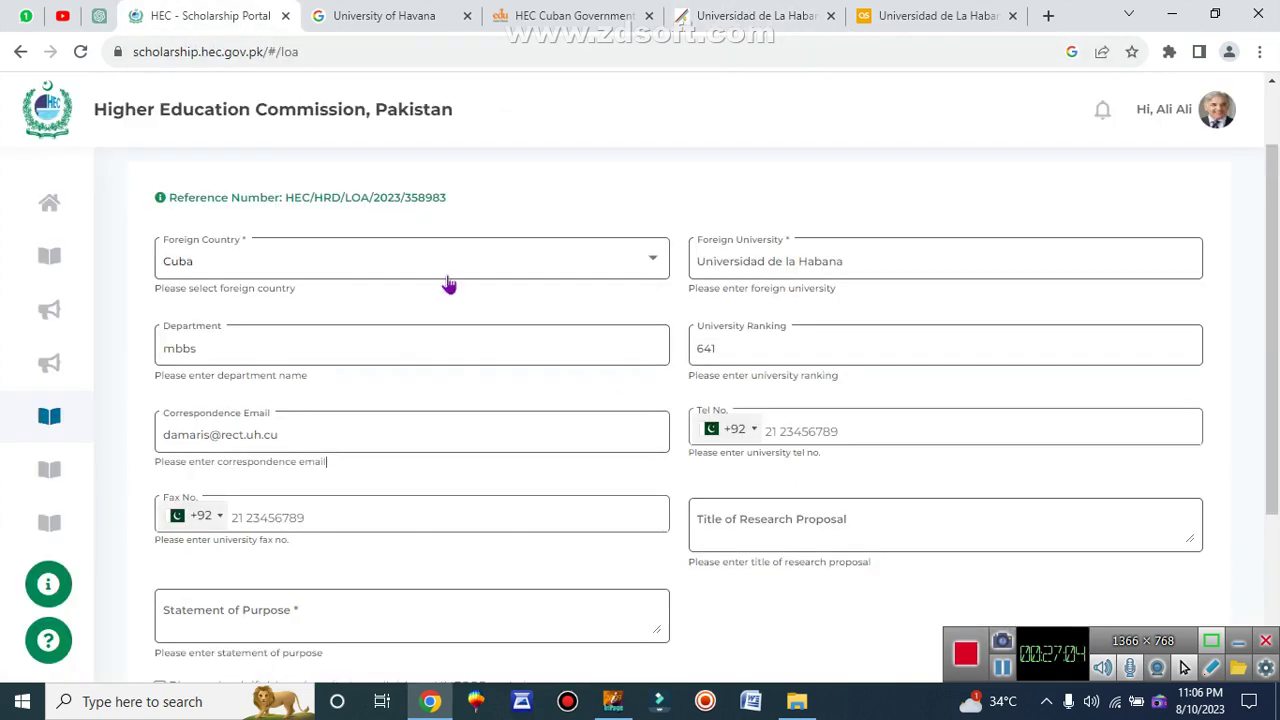
click(740, 432)
text(cuba)
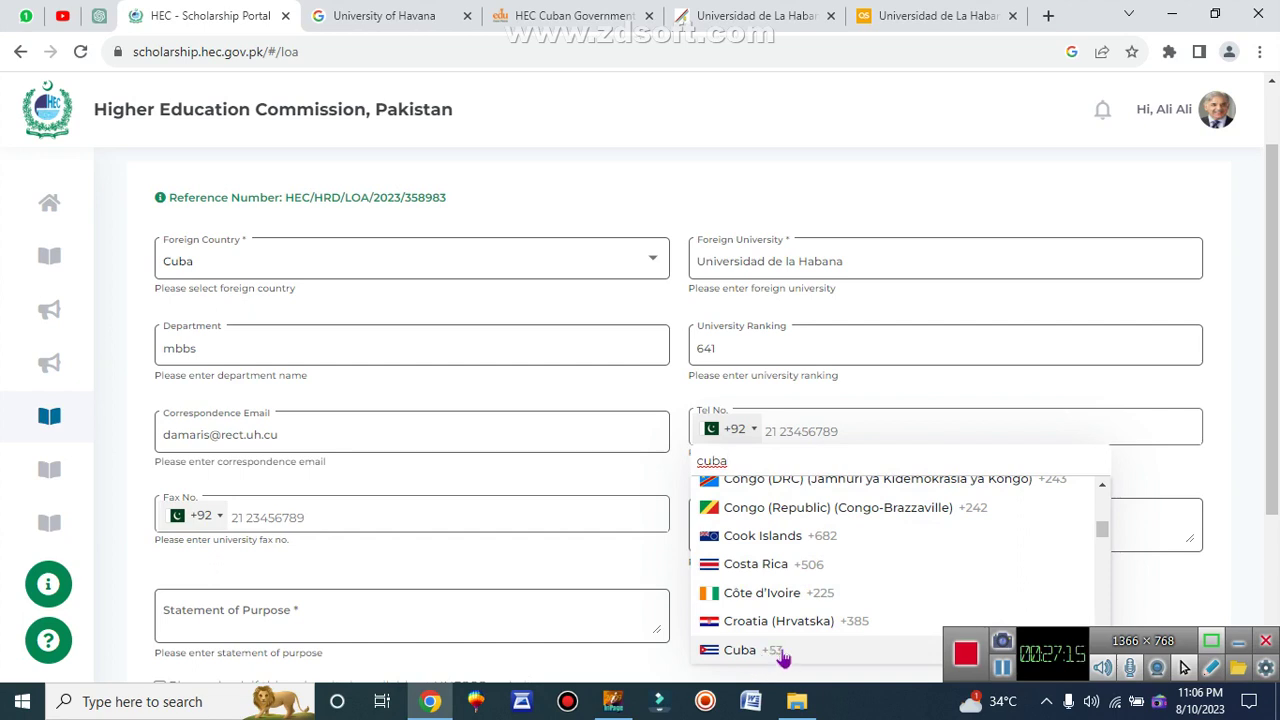
click(783, 652)
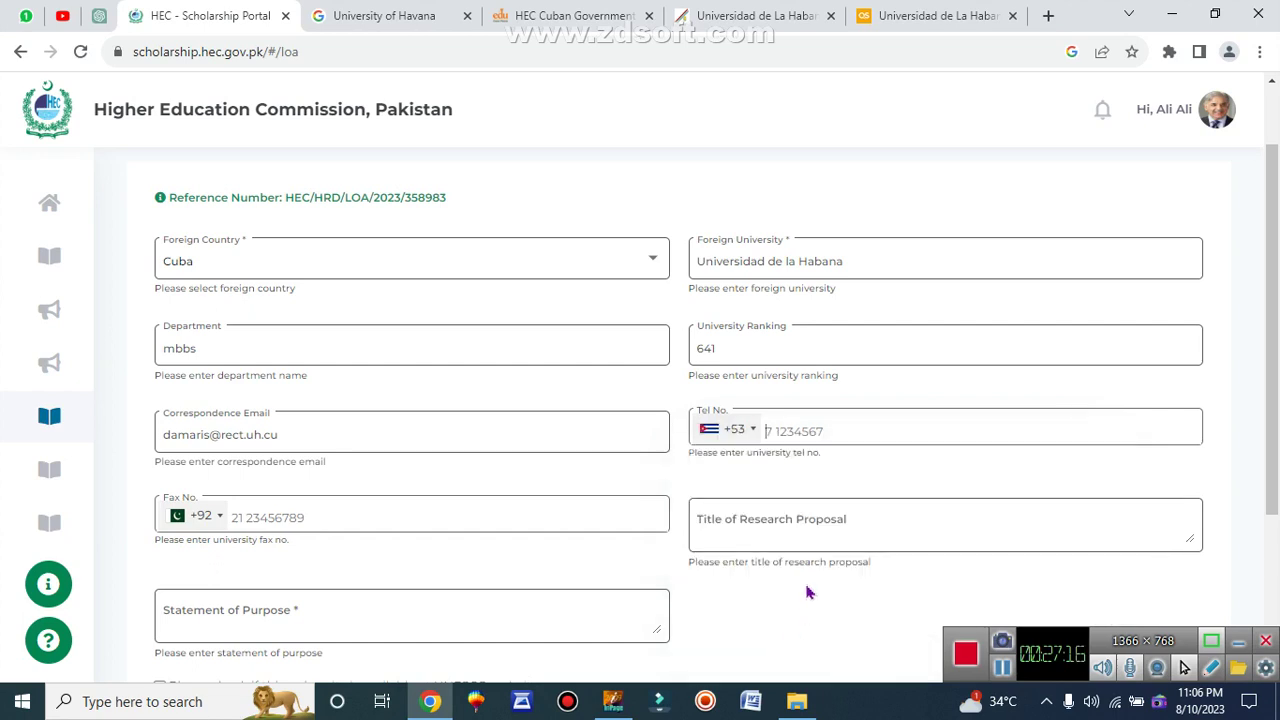
click(787, 431)
key(ctrl+v)
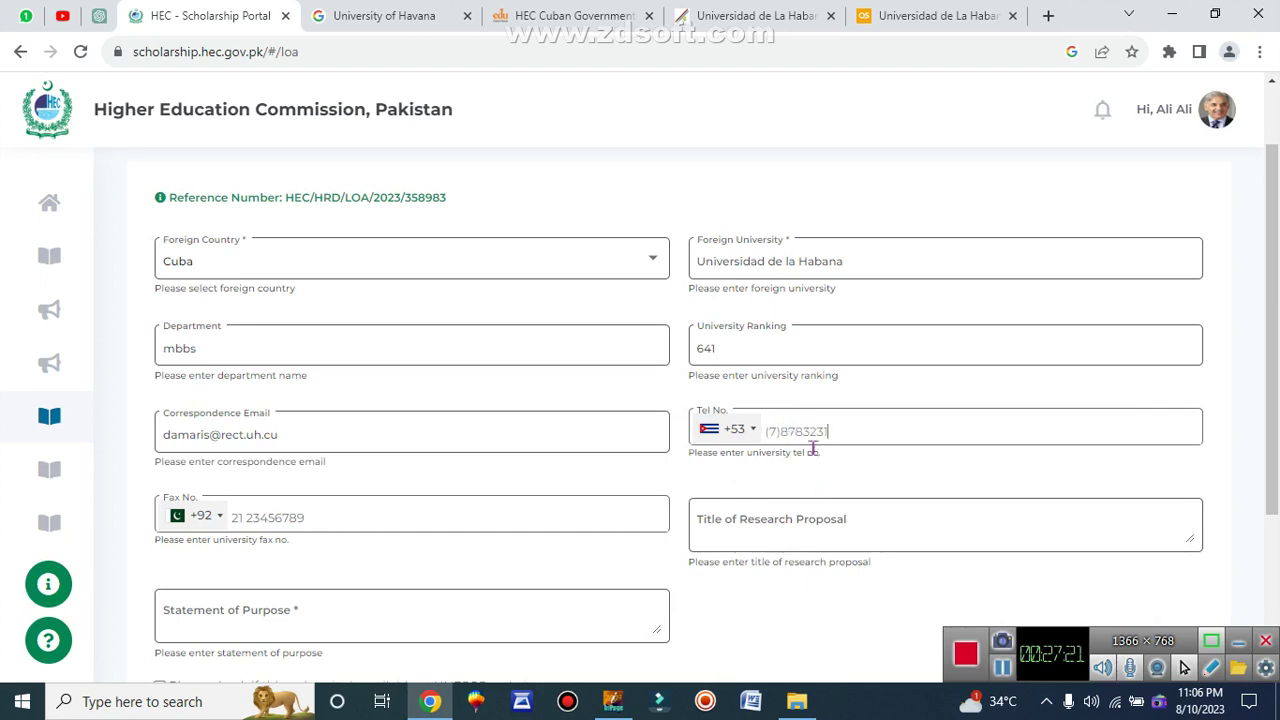
Set the fax number's country code to Cuba (+53).
click(222, 516)
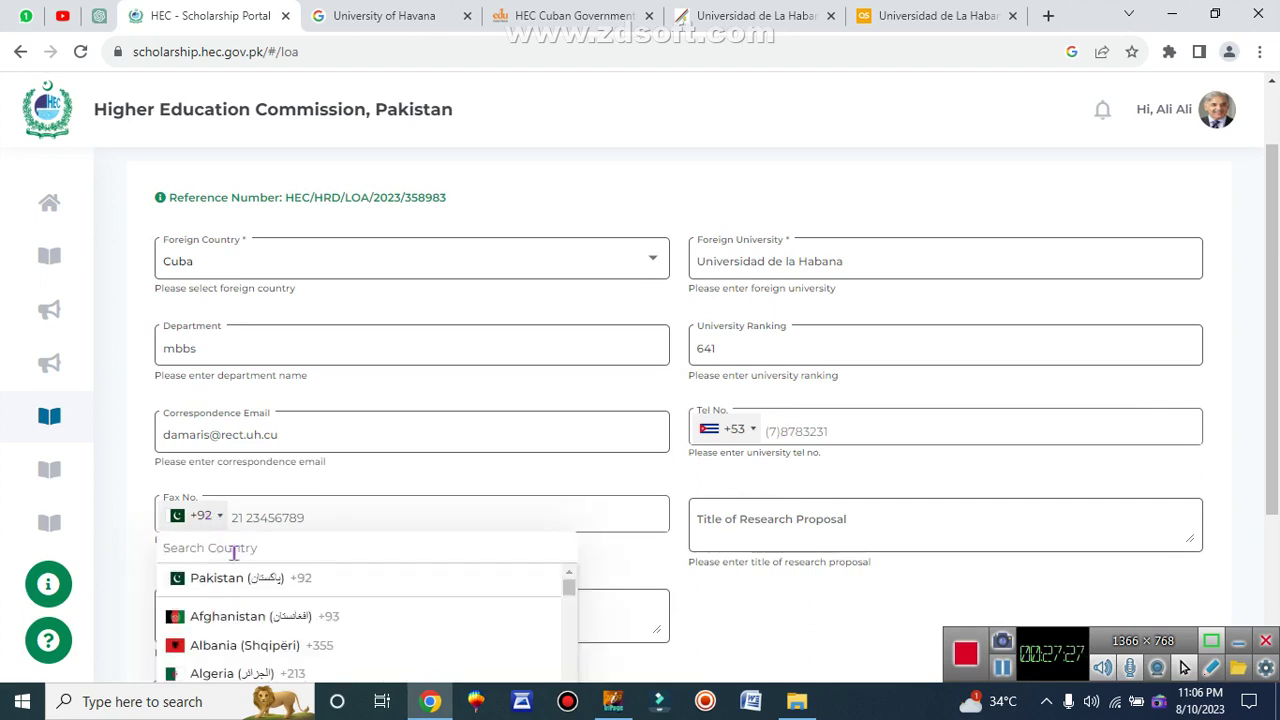
text(cuba)
scroll(270, 625, down, 1)
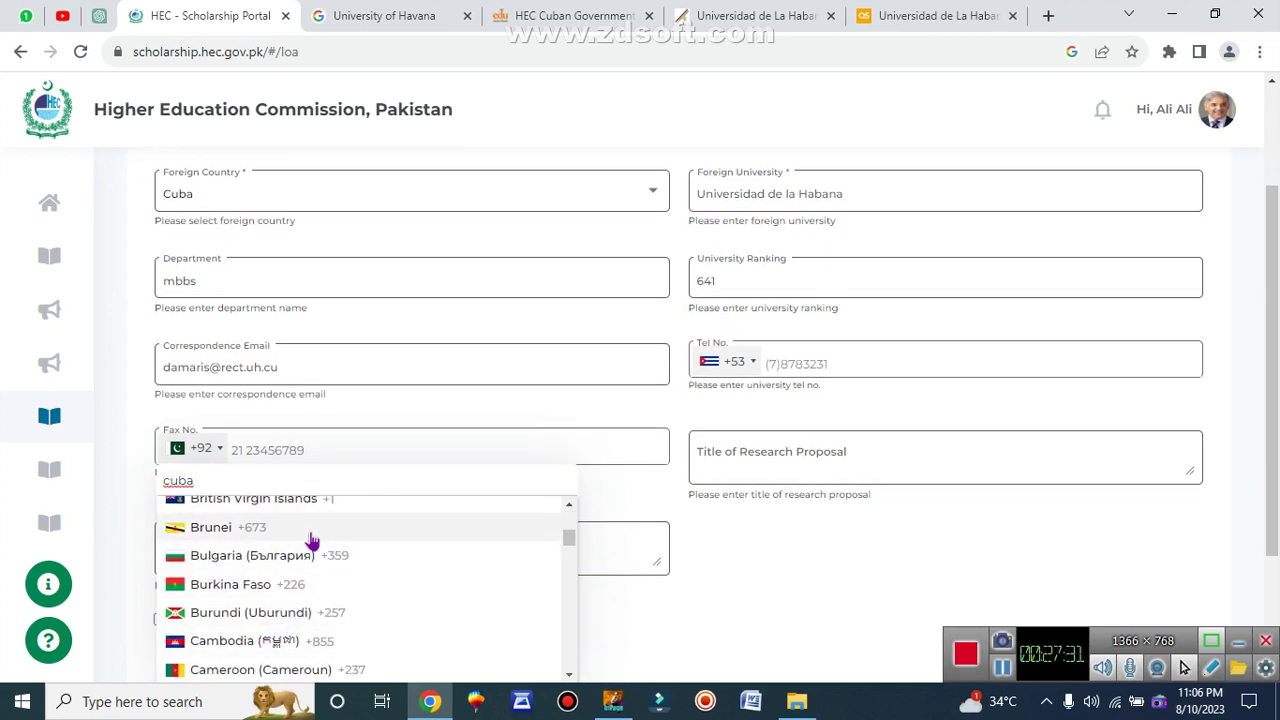
scroll(303, 583, down, 1)
scroll(306, 583, up, 6)
scroll(308, 583, down, 3)
scroll(308, 583, down, 2)
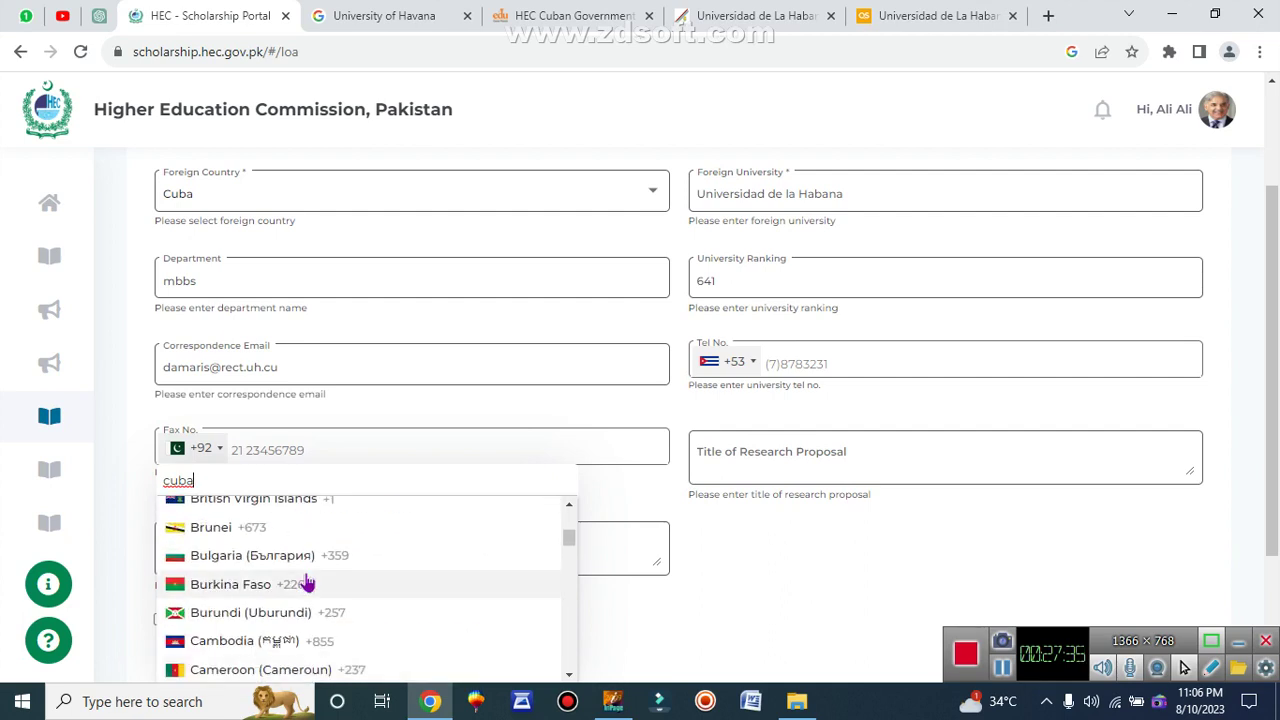
scroll(308, 583, up, 10)
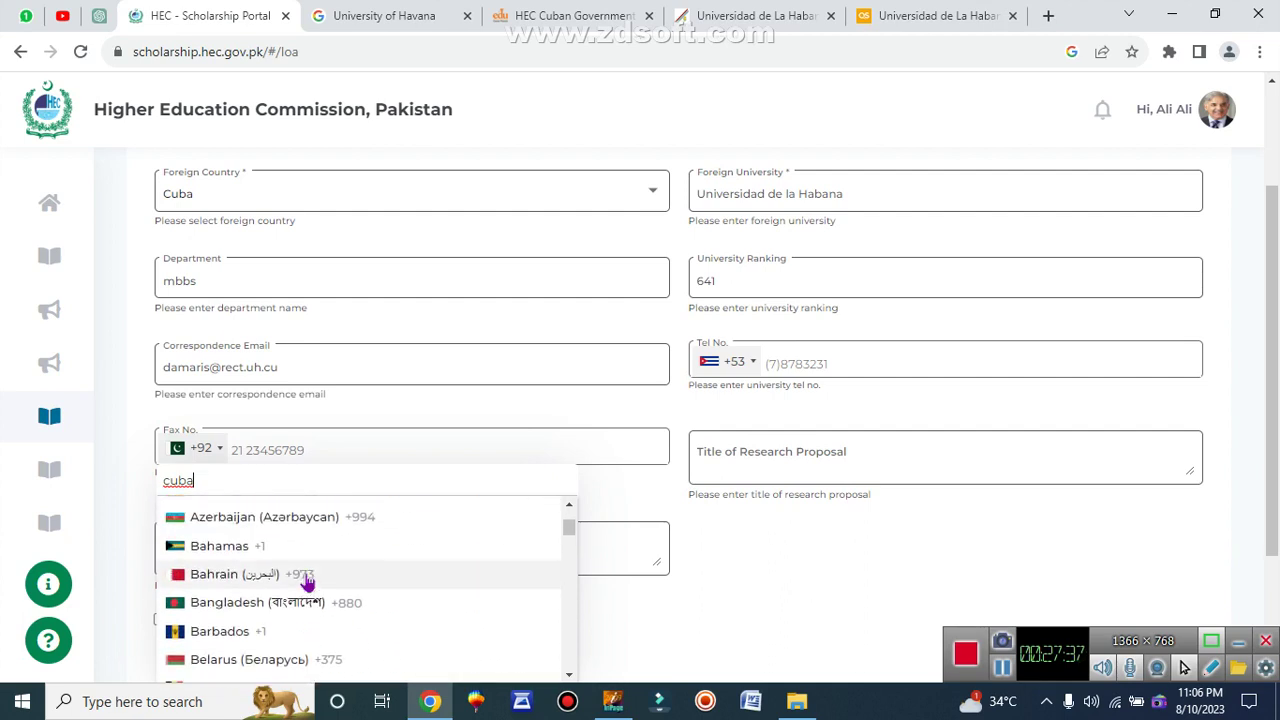
scroll(308, 583, down, 14)
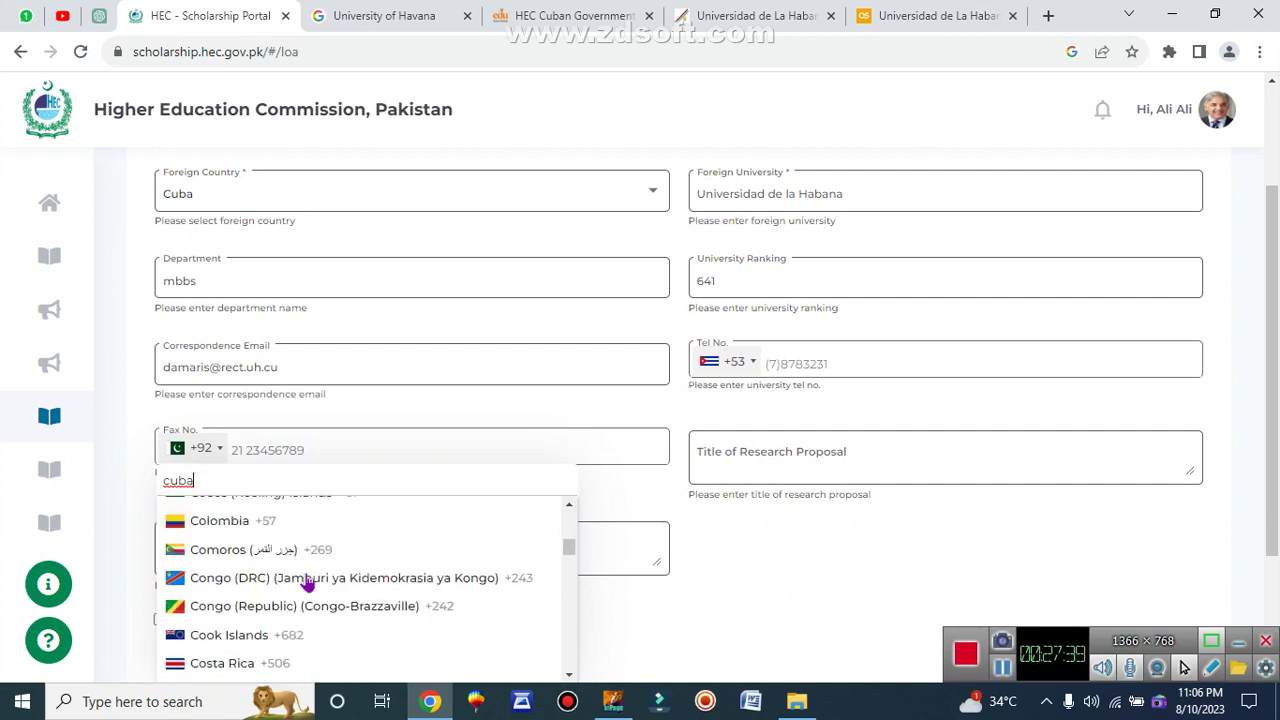
scroll(308, 583, down, 1)
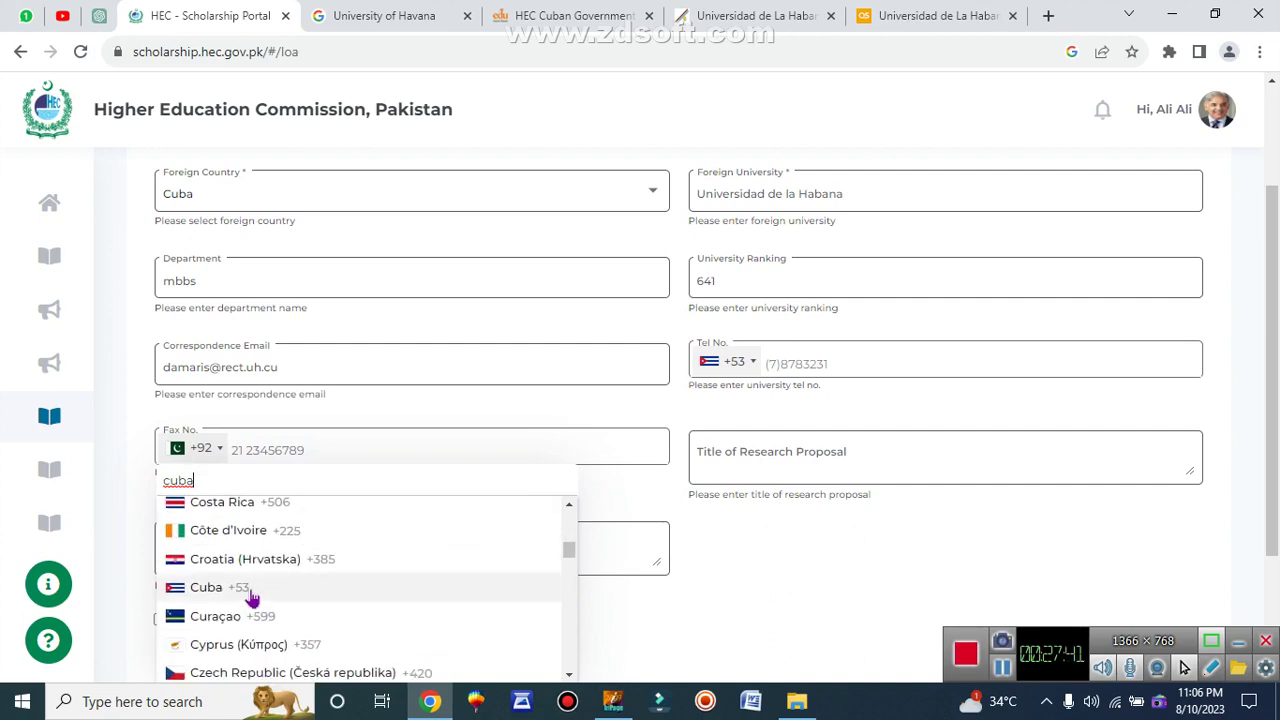
click(252, 592)
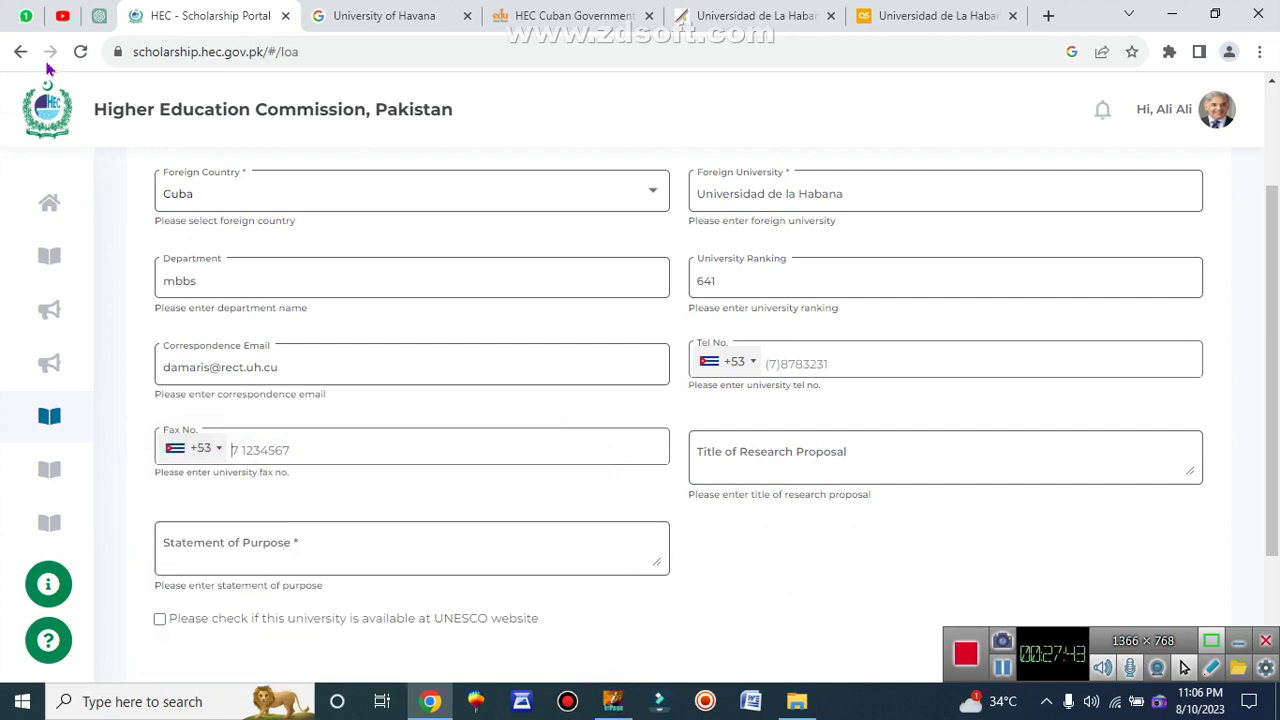
Copy the university's fax number without its country code from the directory page and enter it in the application's fax field.
click(575, 15)
click(712, 13)
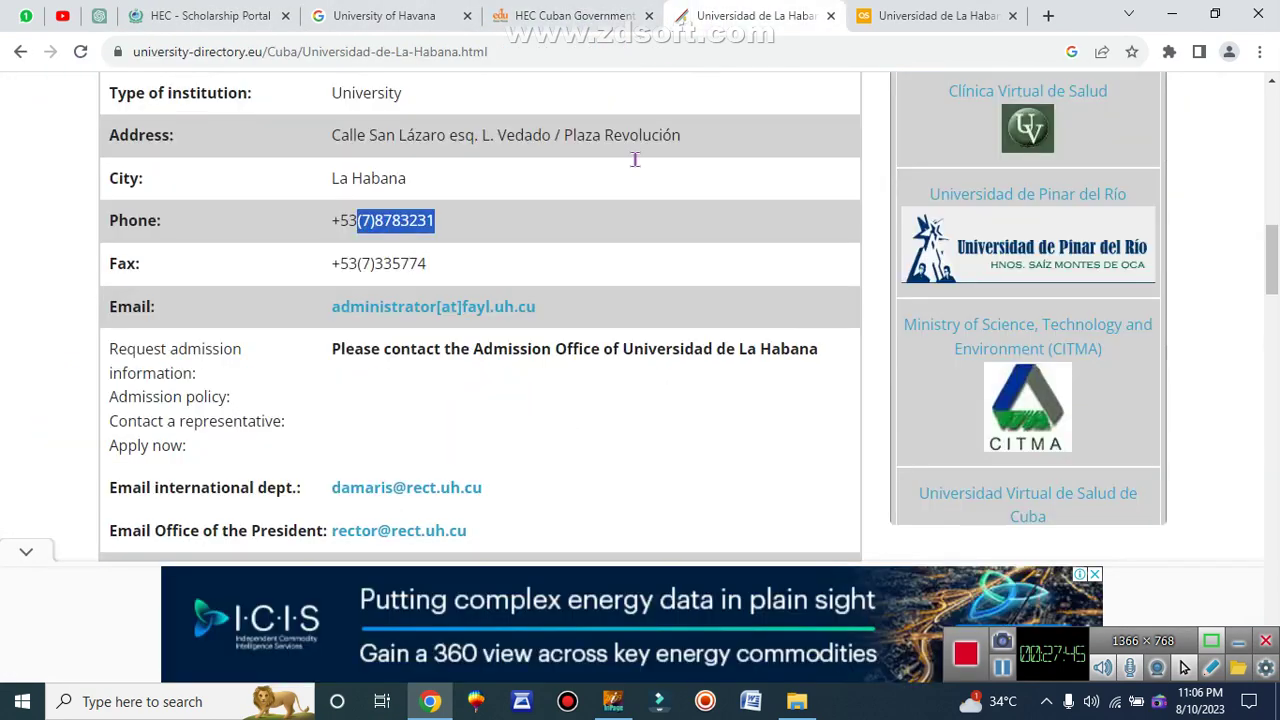
drag(428, 264, 356, 258)
key(ctrl+c)
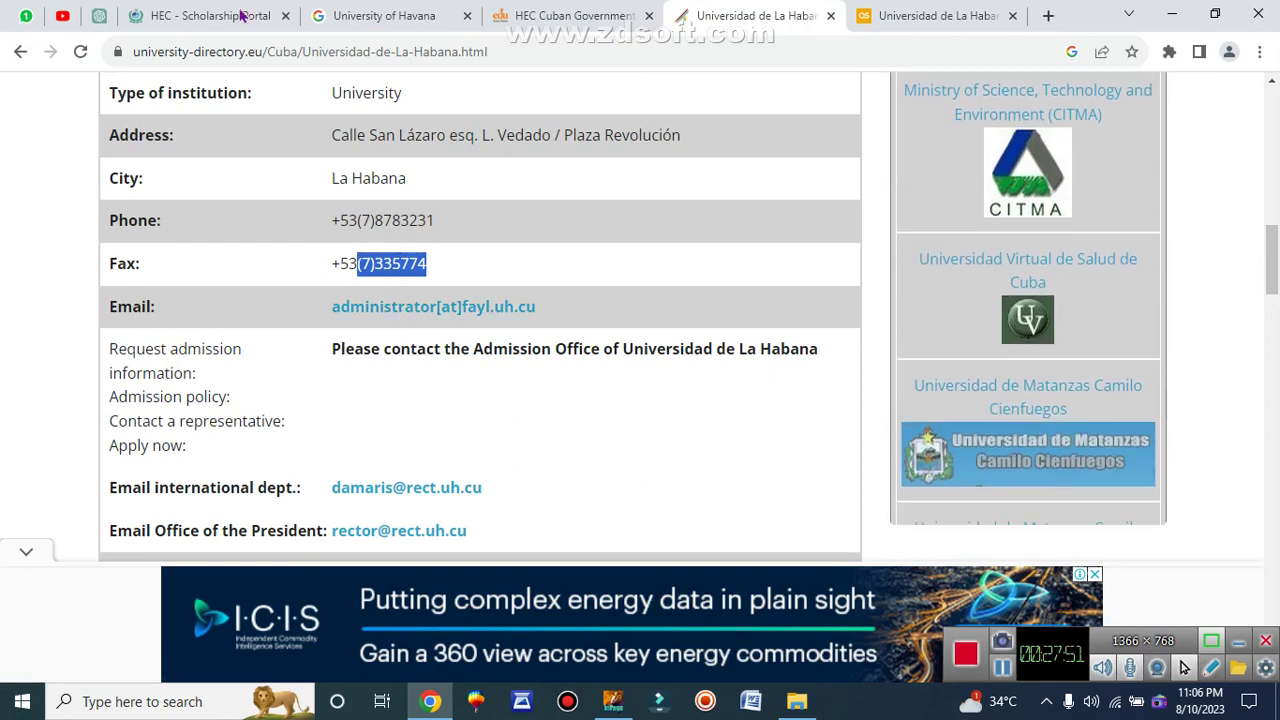
click(170, 28)
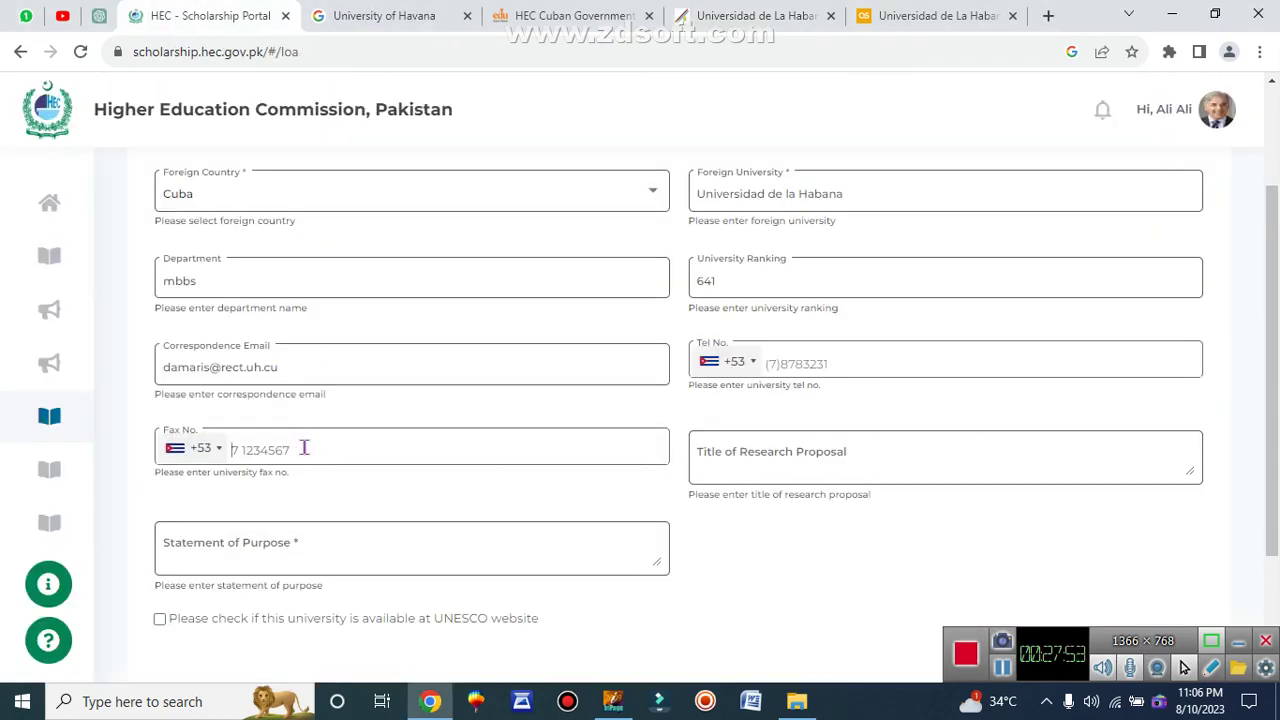
key(ctrl+v)
click(772, 449)
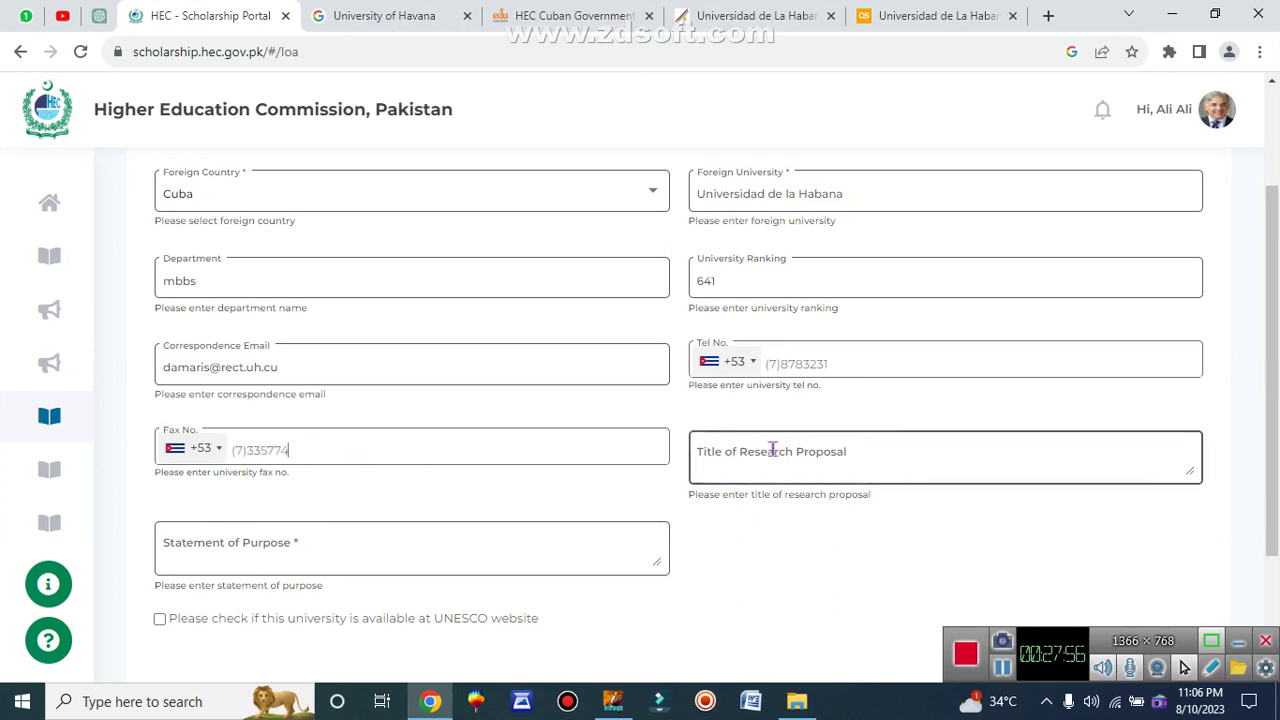
click(855, 500)
triple_click(846, 494)
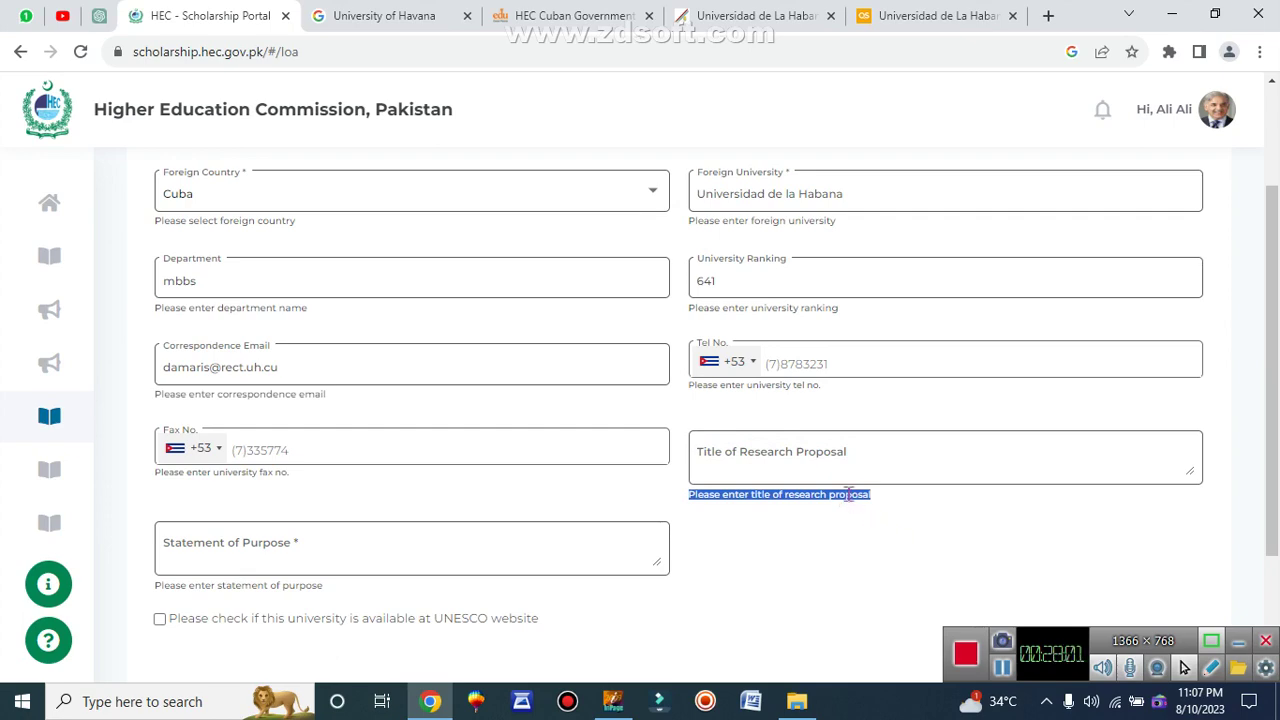
Search the web for "cuba scholarship research purposal" from the page showing the university's QS ranking.
click(757, 15)
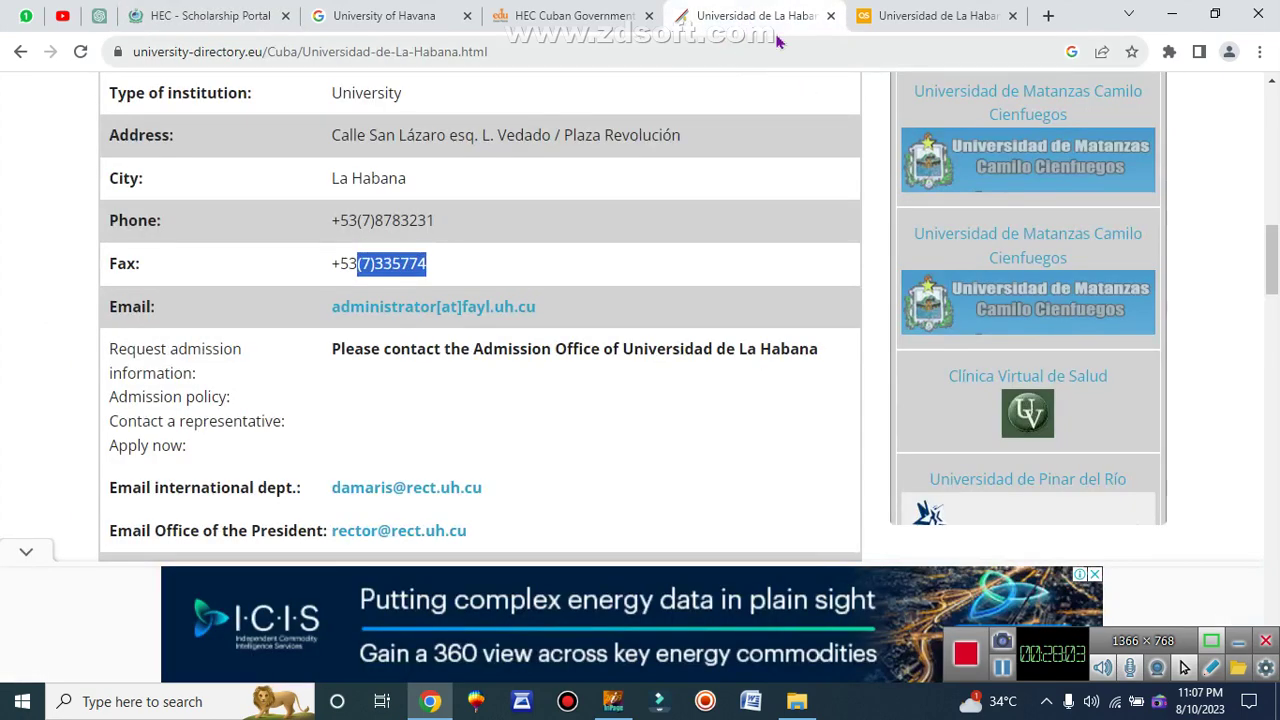
click(900, 15)
click(766, 51)
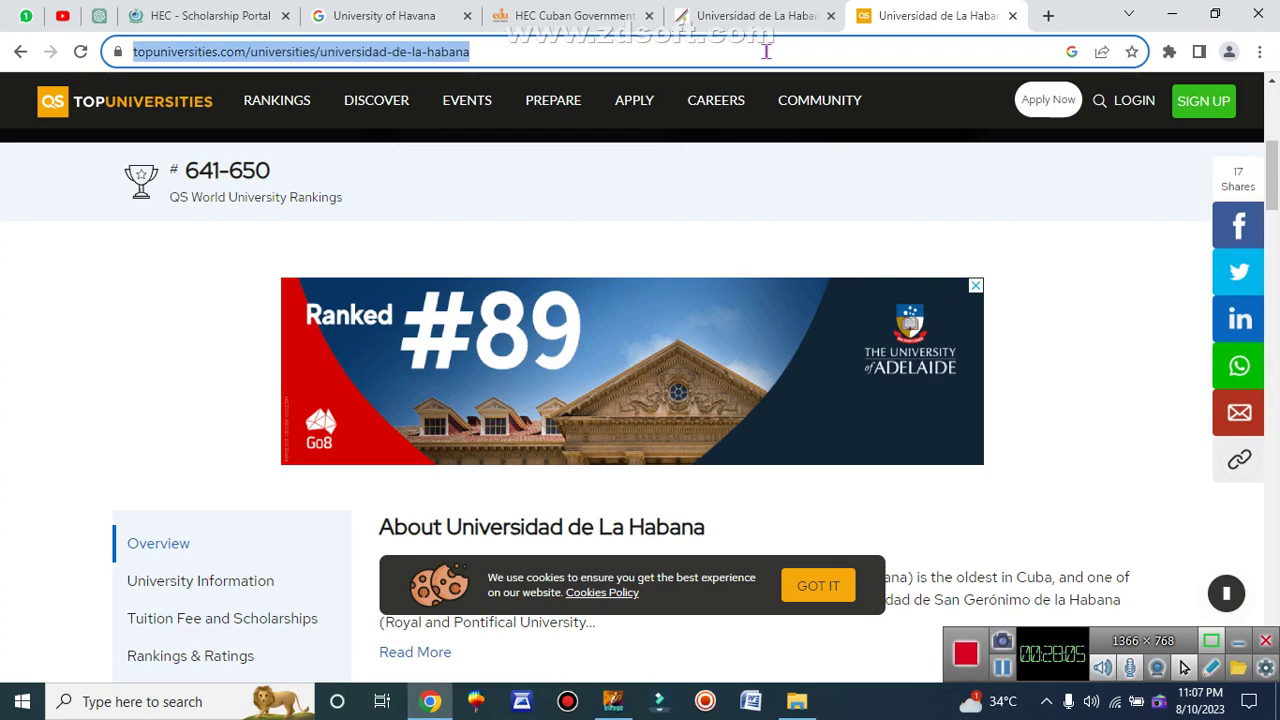
text(cuba)
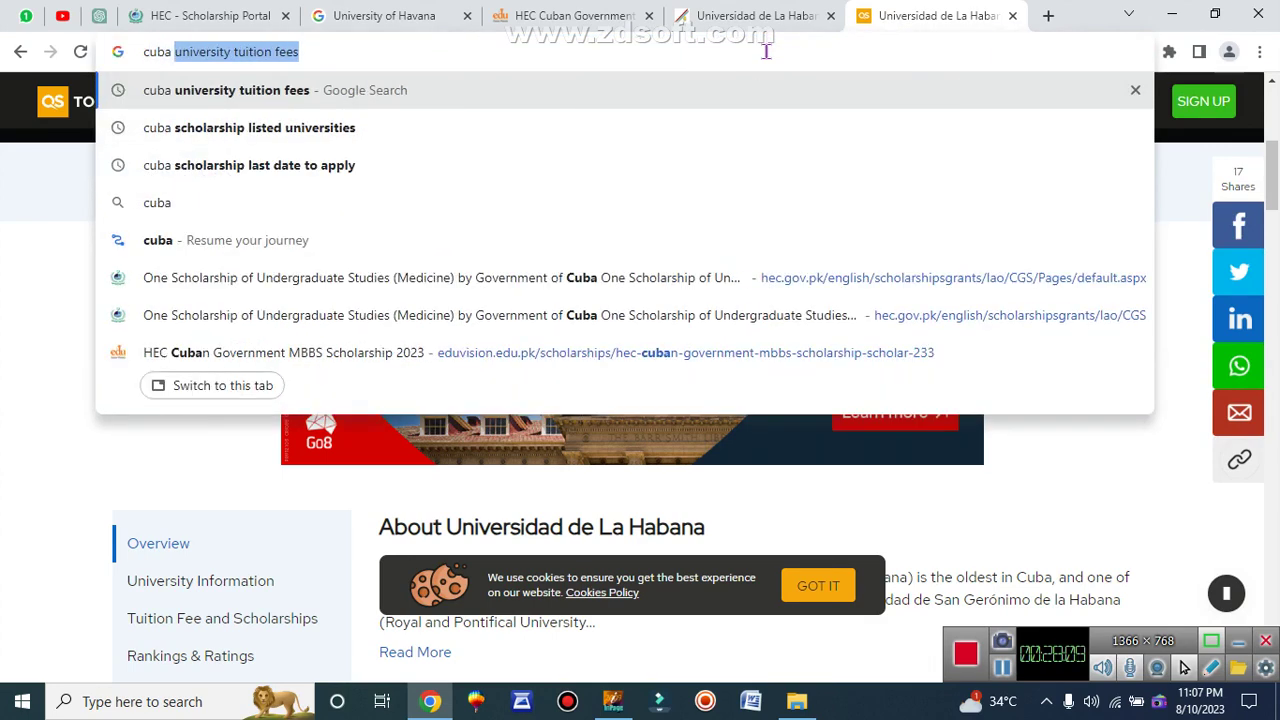
text( c)
key(BackSpace)
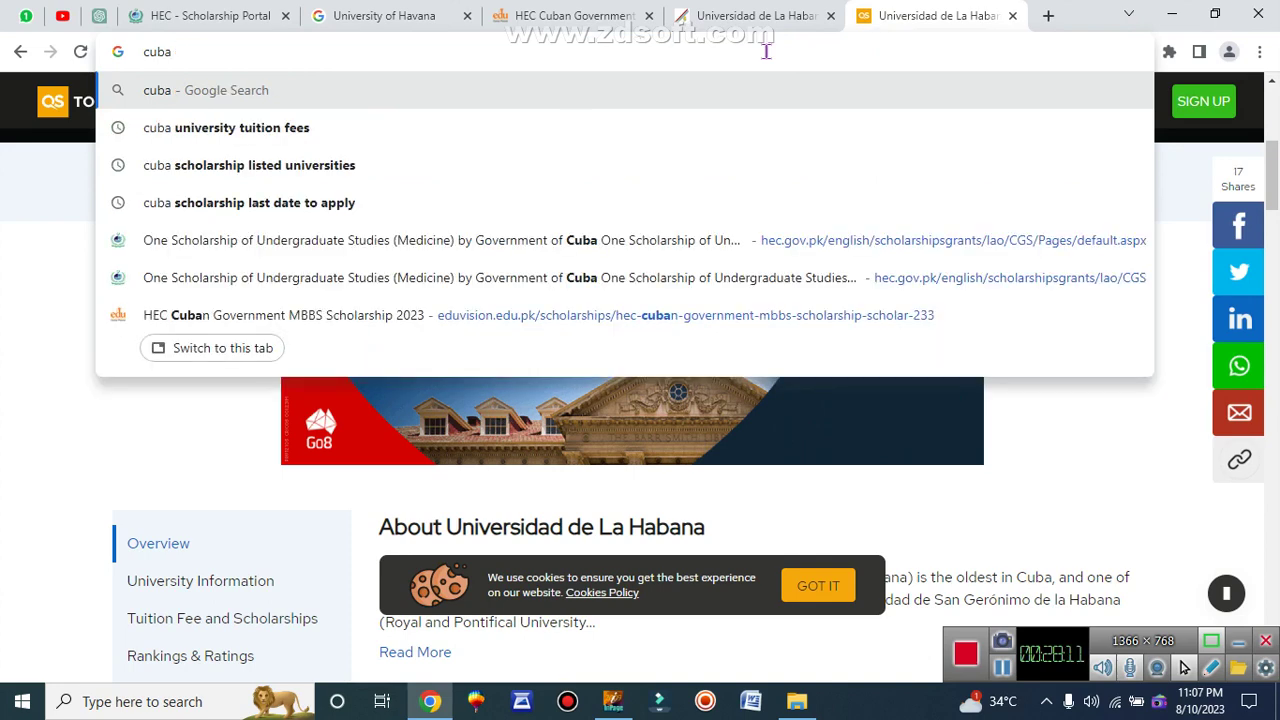
text(scholars)
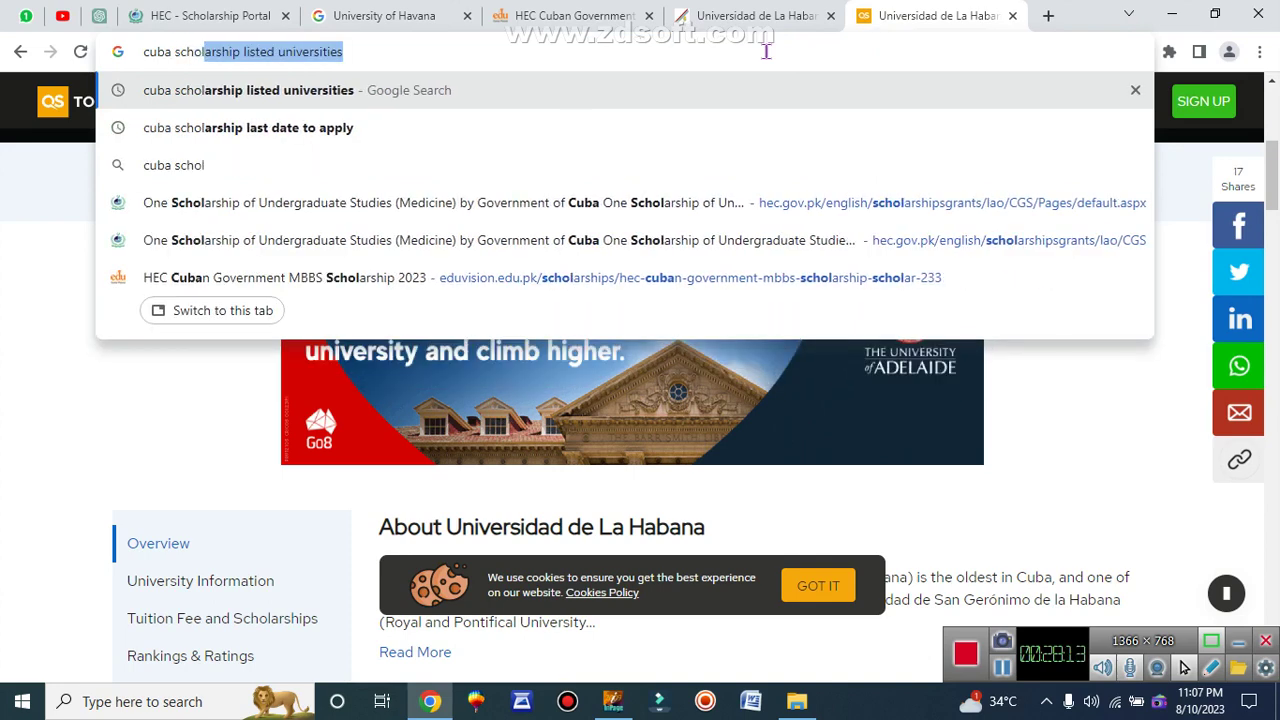
click(406, 51)
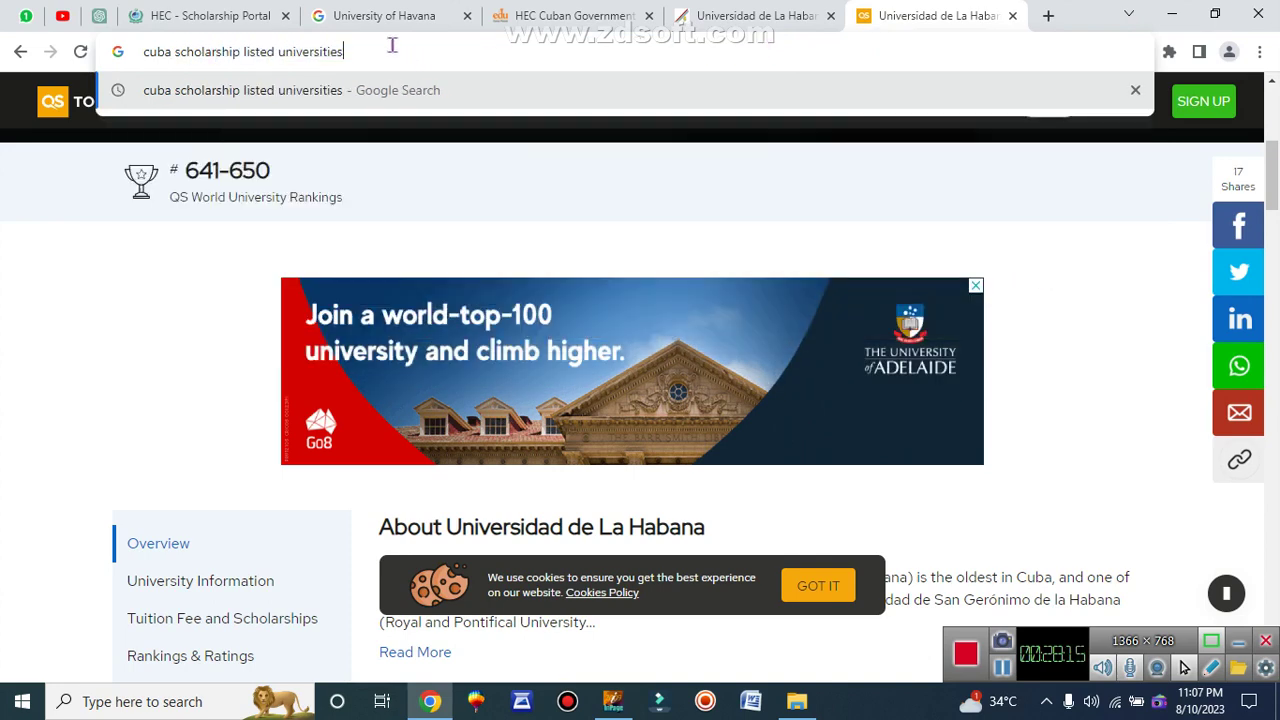
drag(297, 51, 251, 51)
double_click(245, 51)
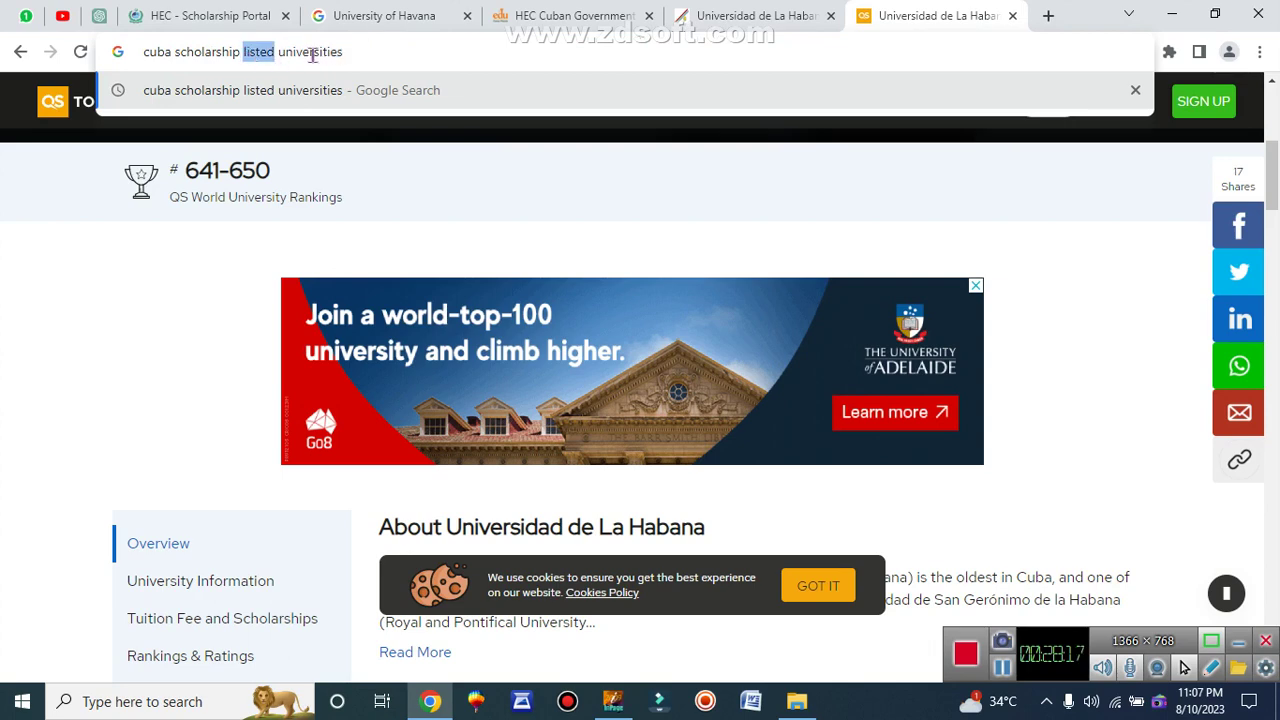
key(BackSpace)
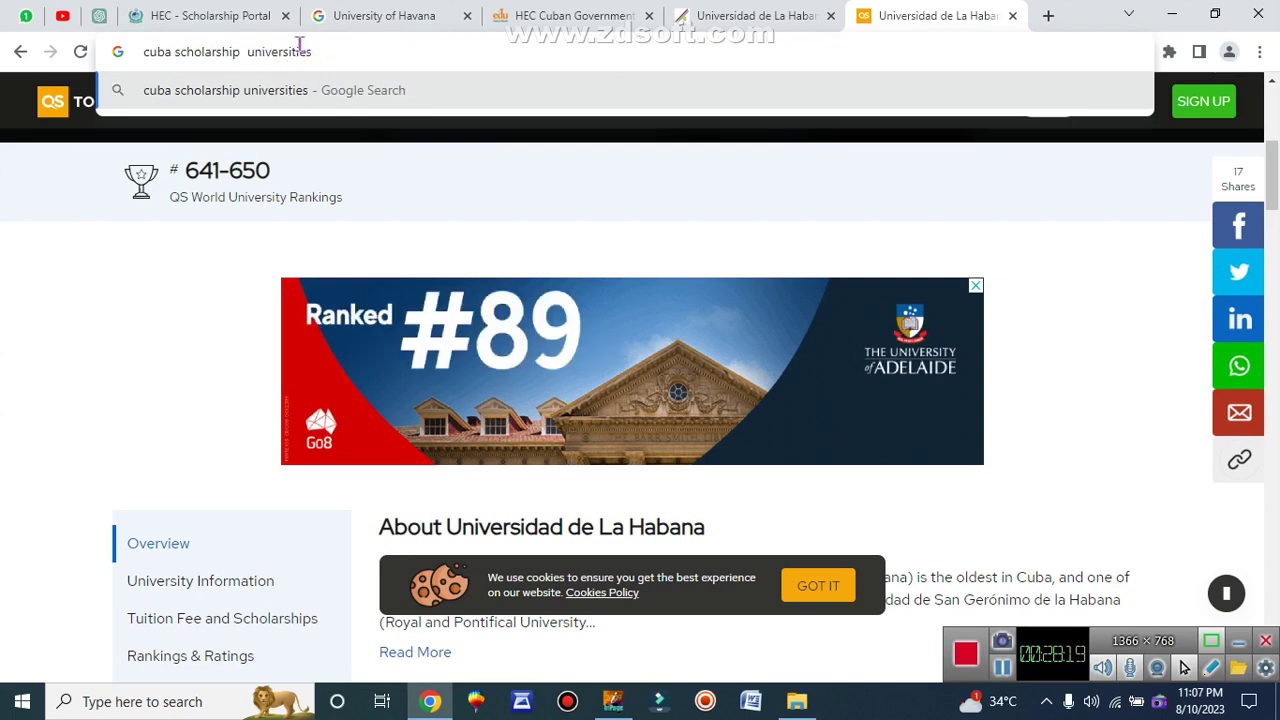
double_click(297, 51)
key(BackSpace)
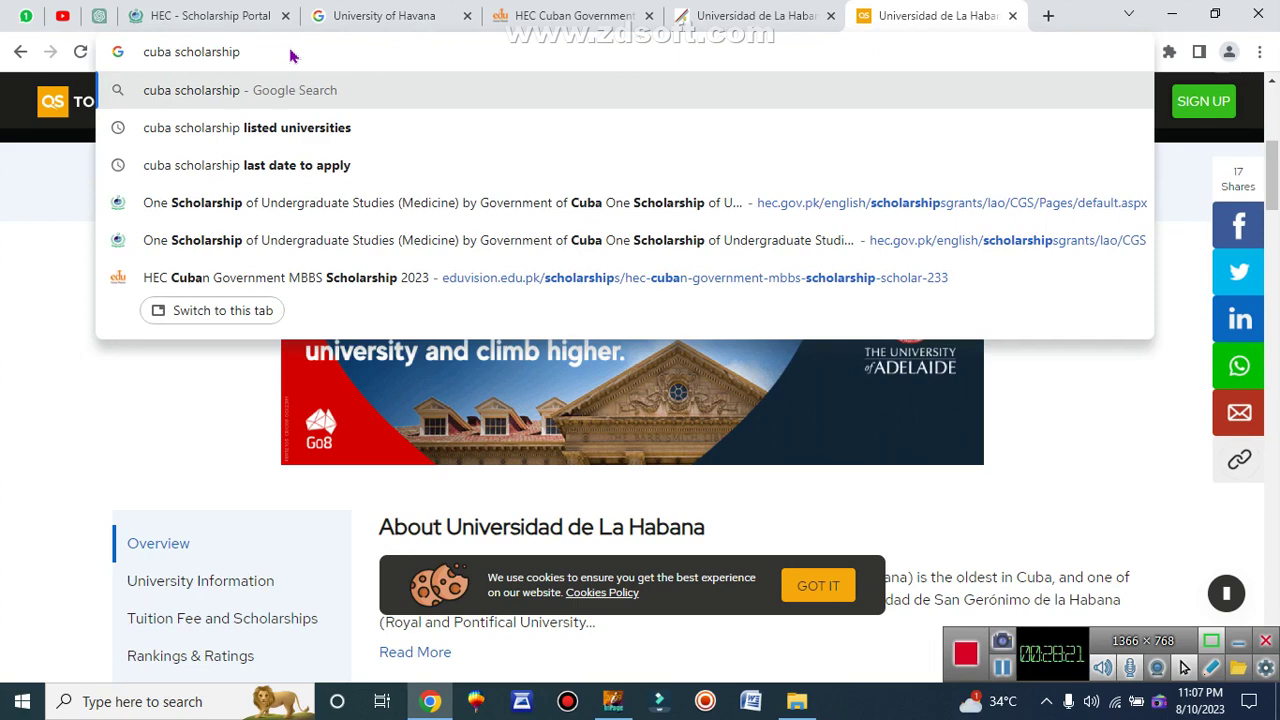
text(research pur)
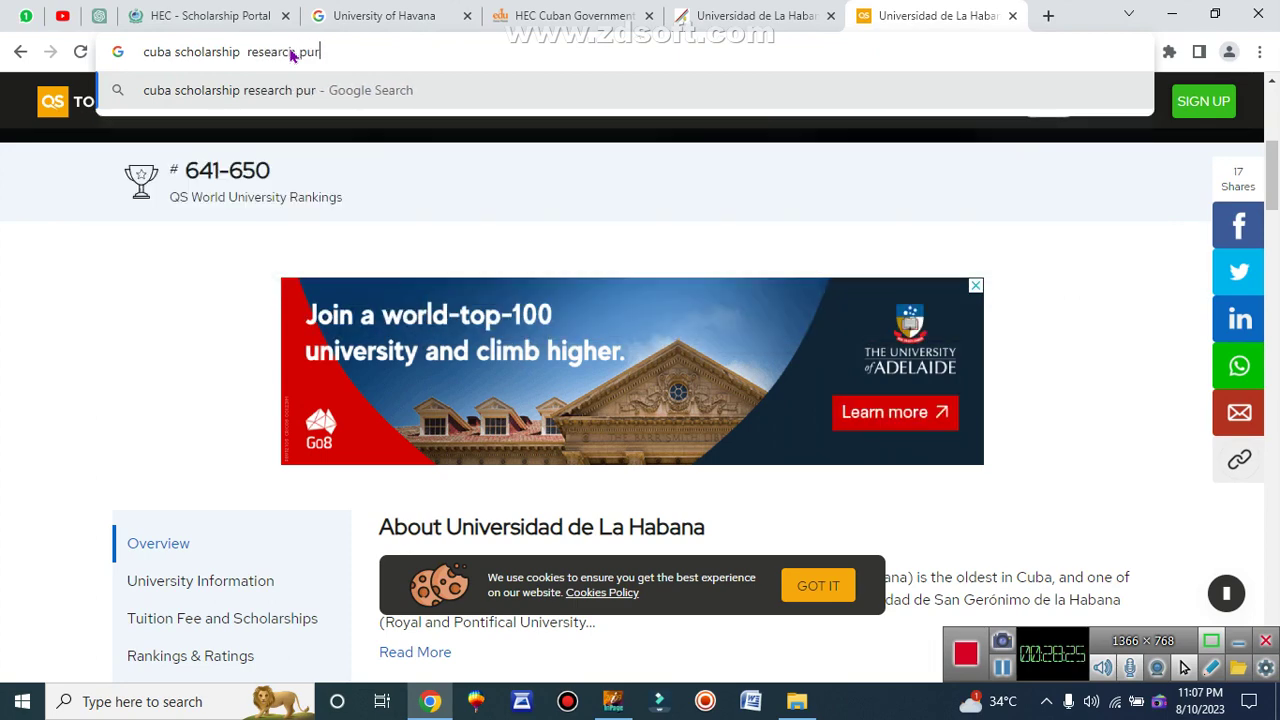
text(posal)
key(Return)
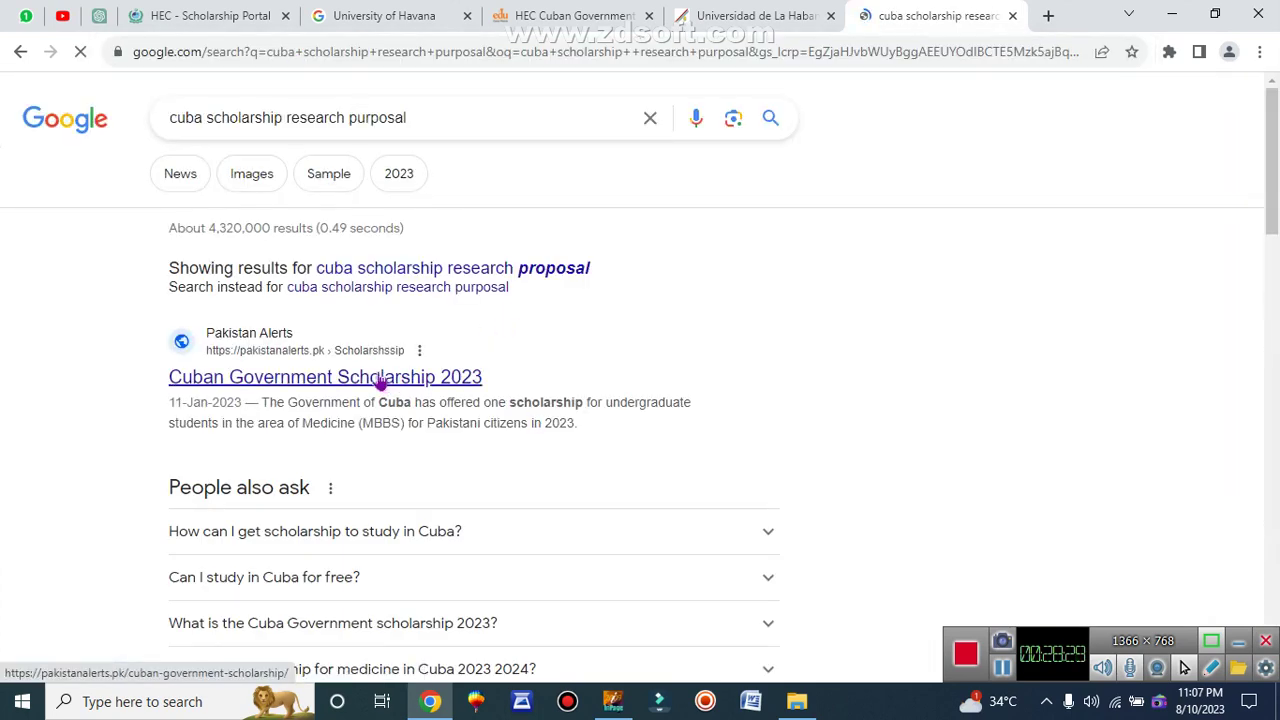
Find the SlideShare sample scholarship research proposal among the image results and open its image and source page separately.
click(256, 180)
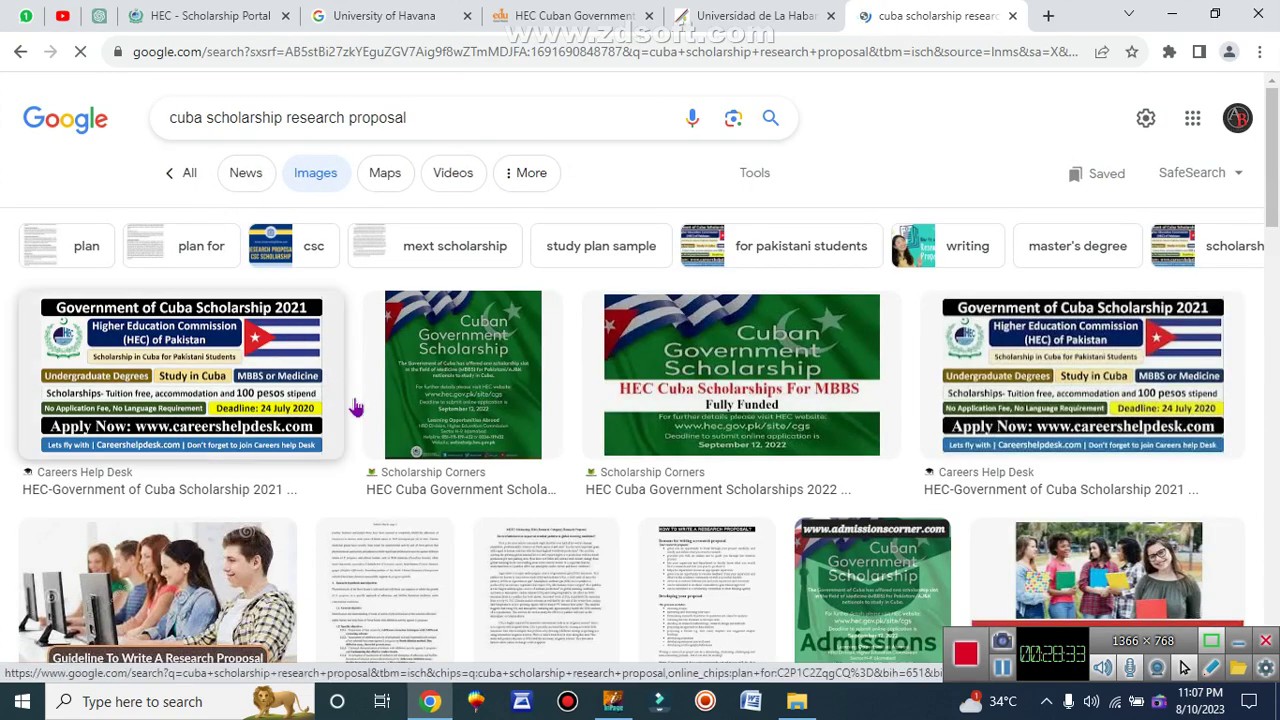
scroll(500, 465, down, 2)
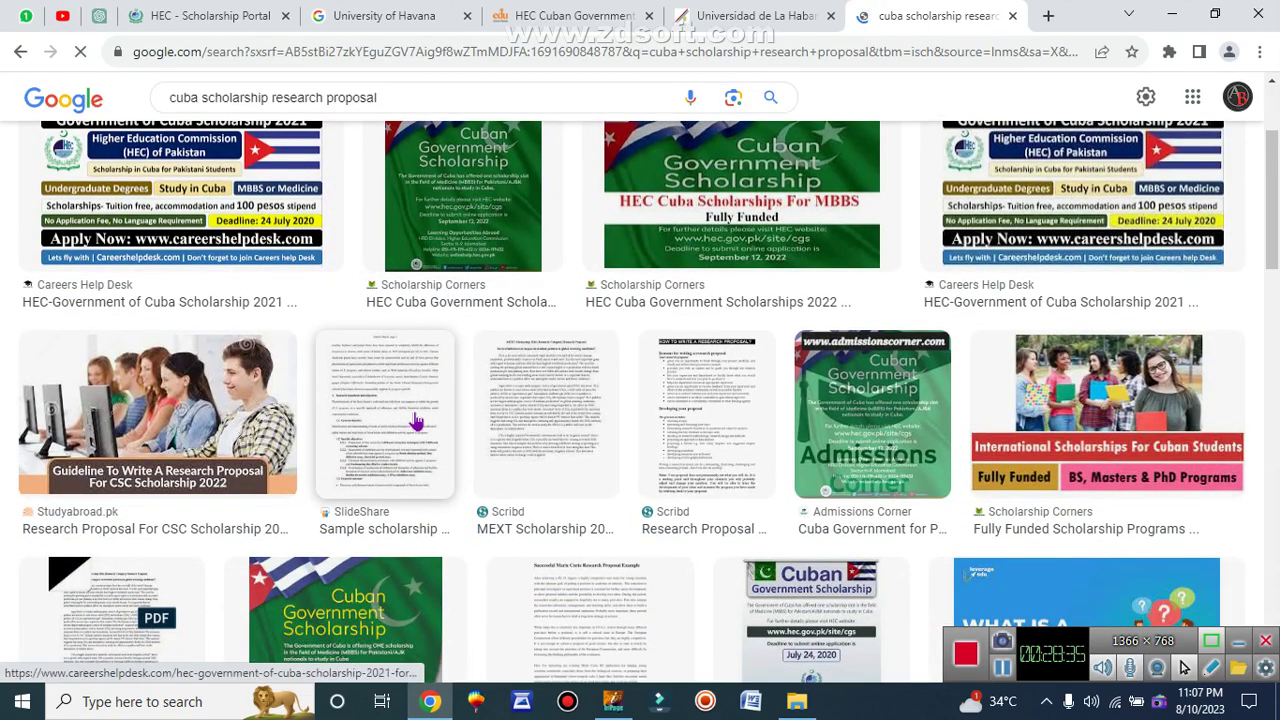
click(417, 423)
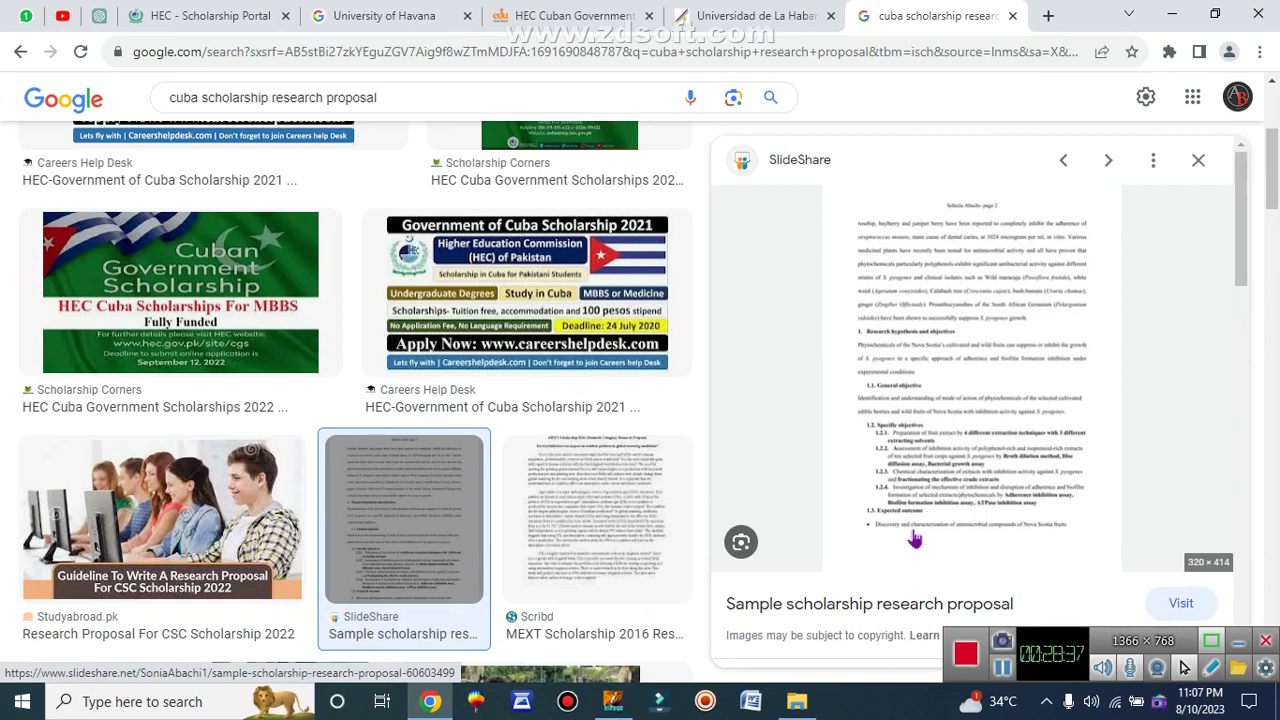
right_click(925, 288)
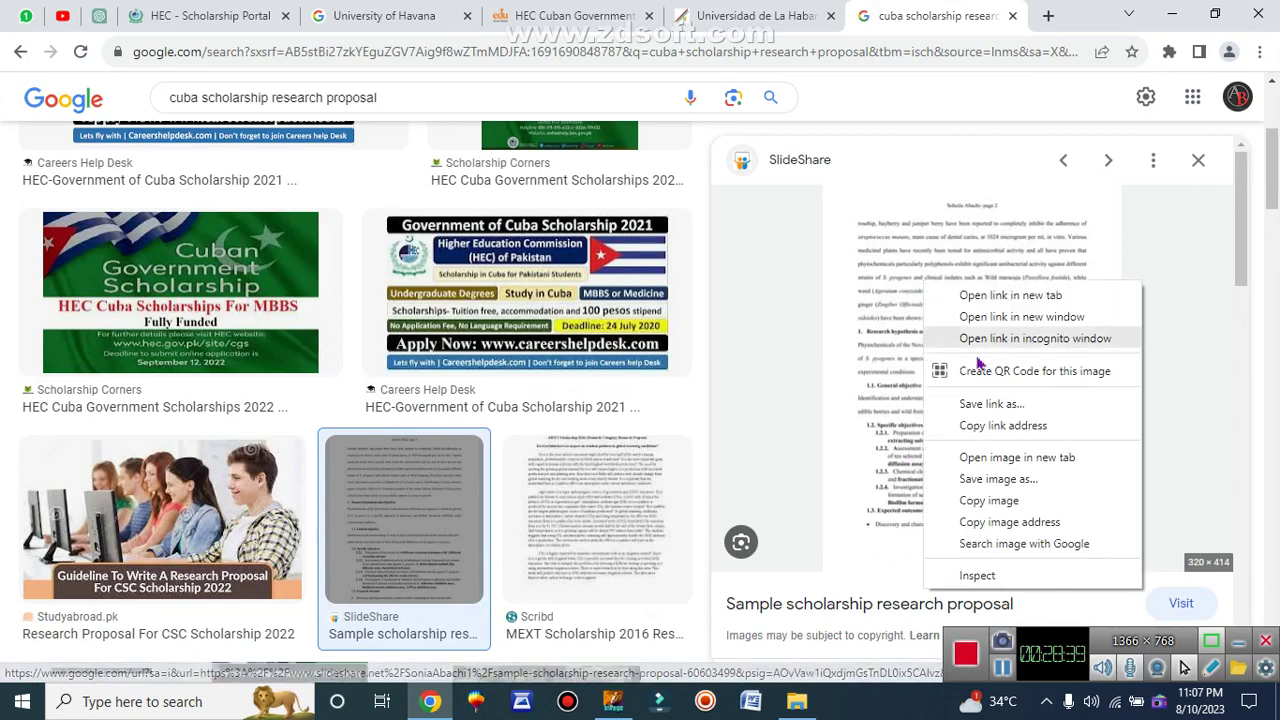
click(993, 459)
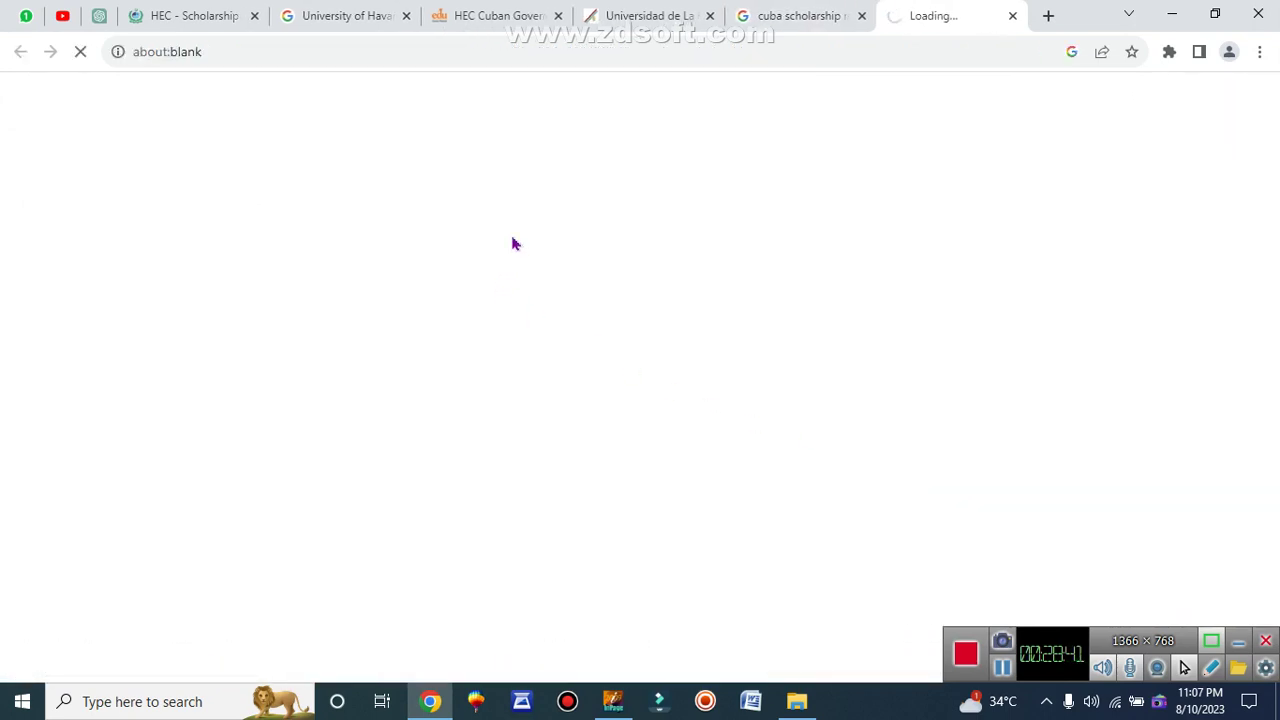
click(467, 418)
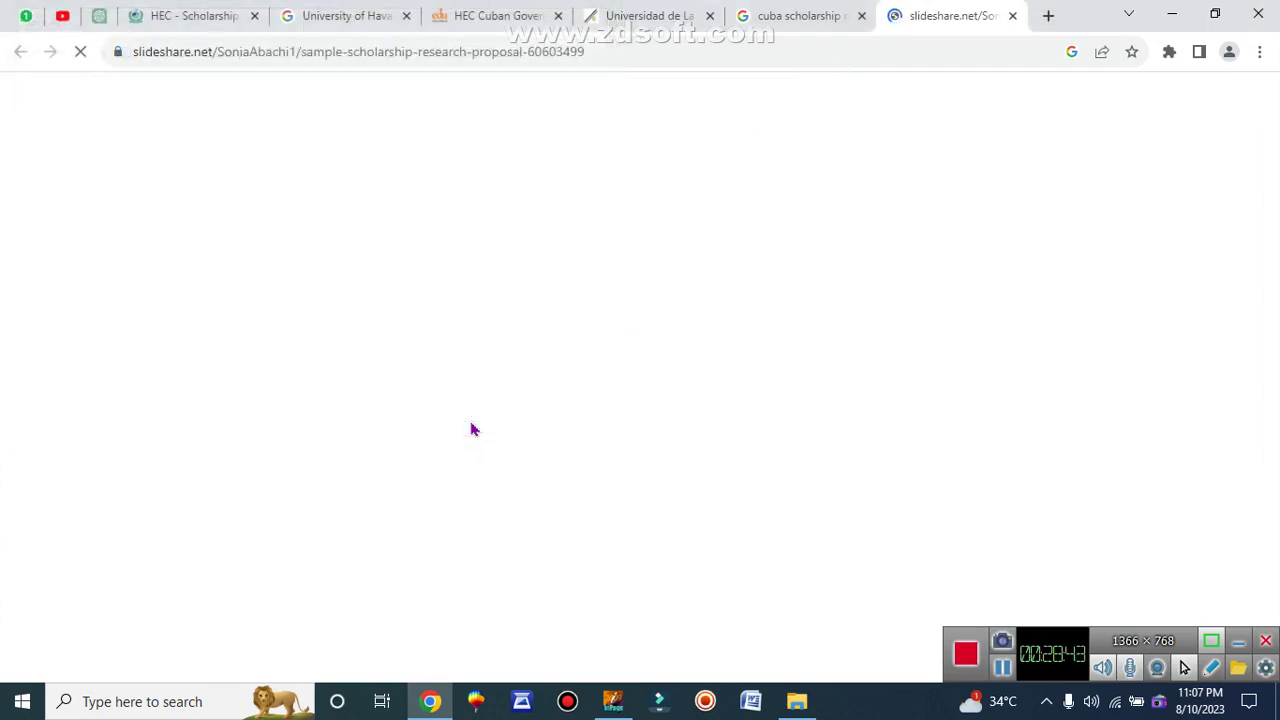
click(1169, 52)
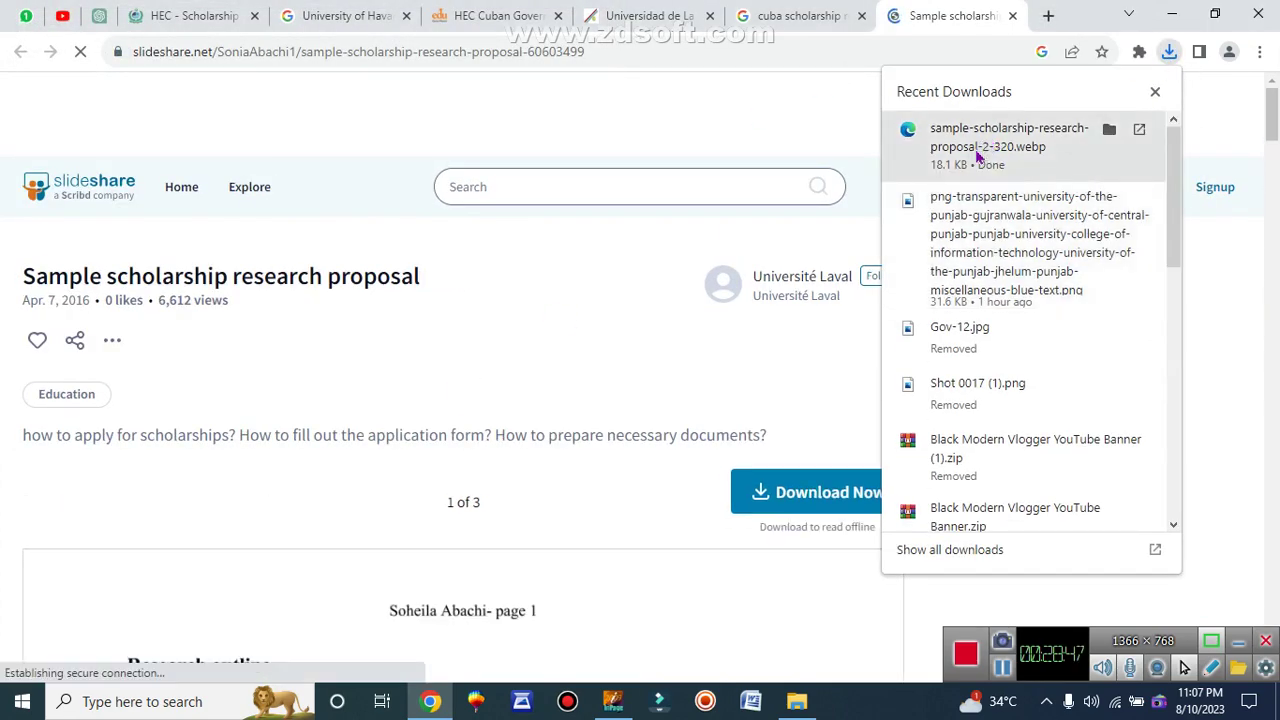
click(978, 150)
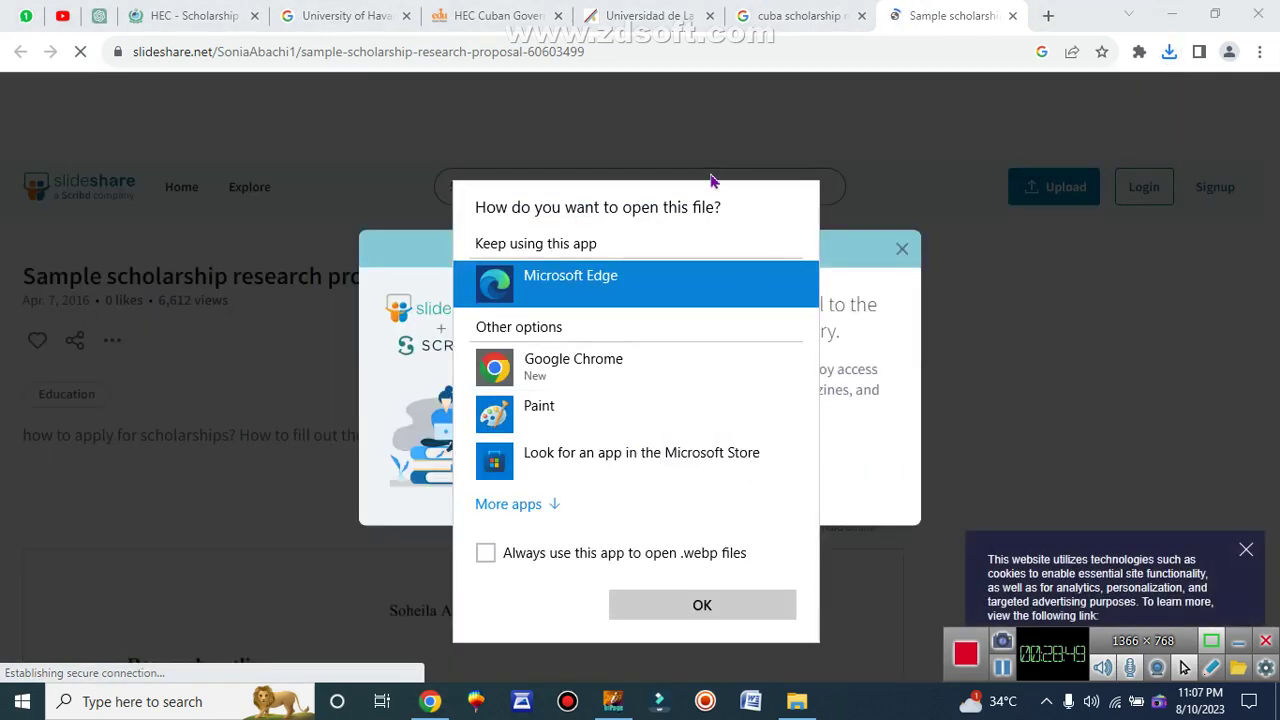
click(905, 256)
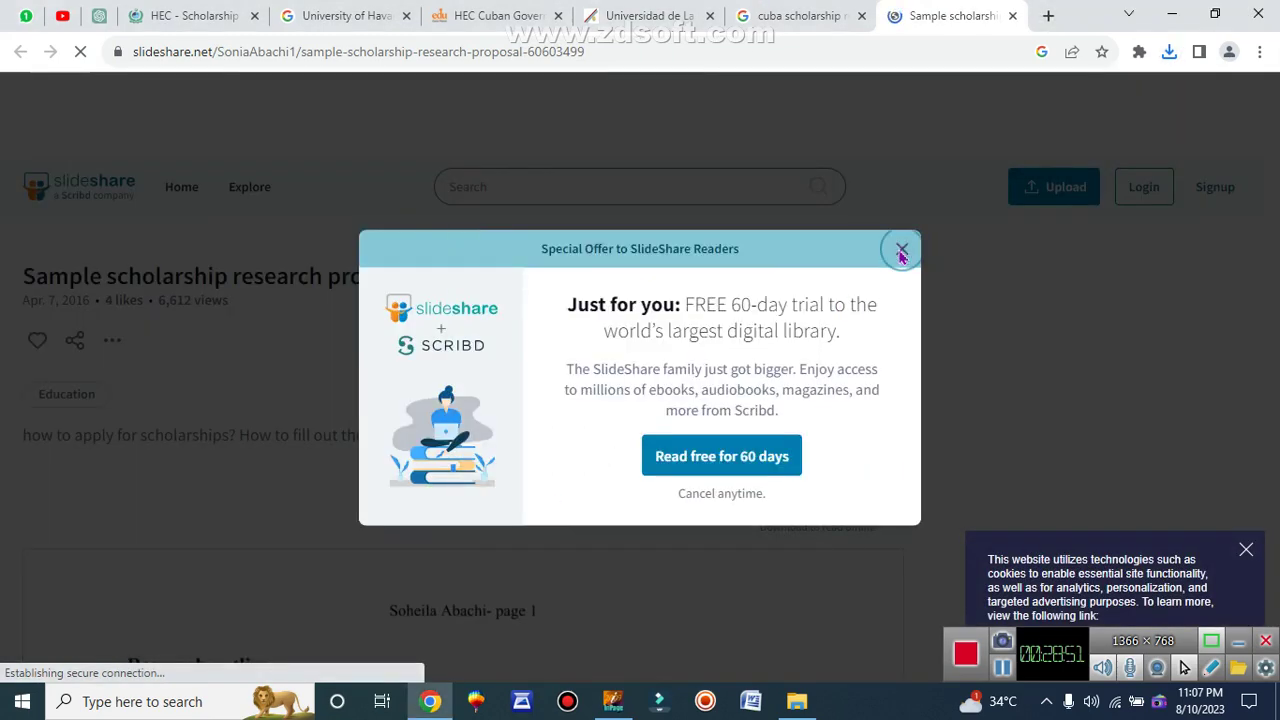
Dismiss the SlideShare trial offer and examine the sample proposal's research outline, title and body text.
click(902, 250)
scroll(632, 473, down, 4)
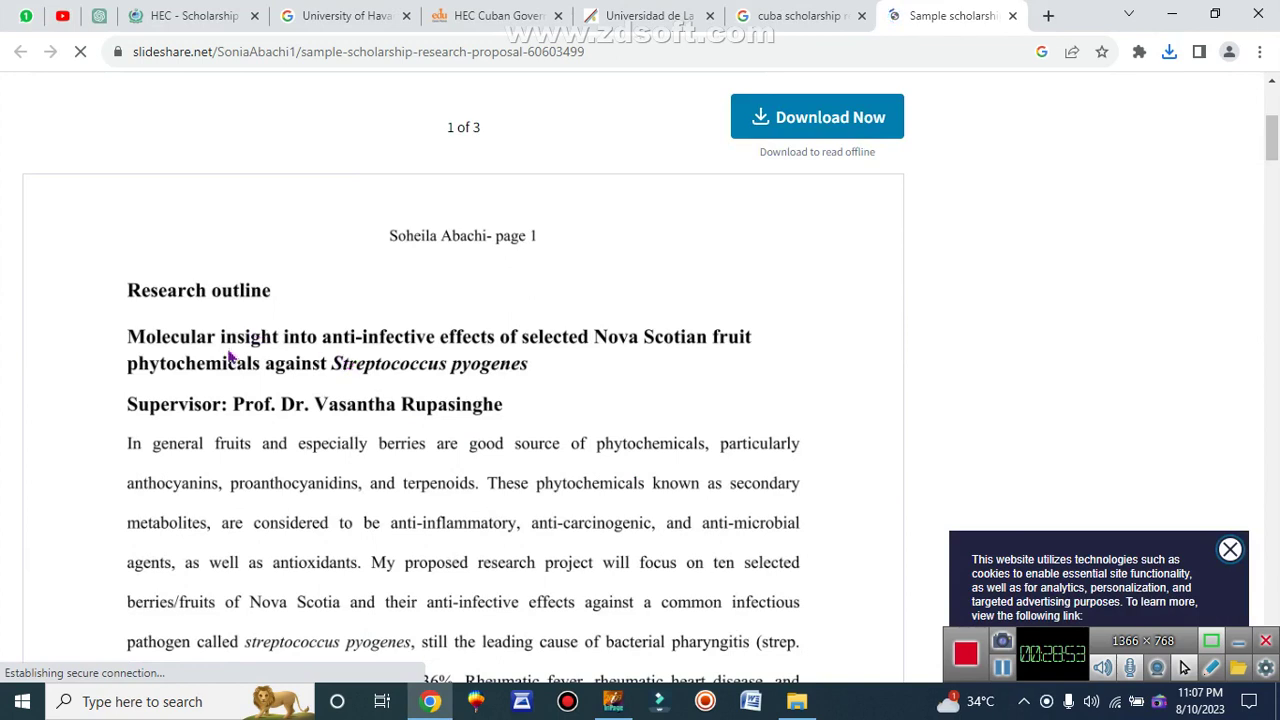
scroll(228, 358, down, 1)
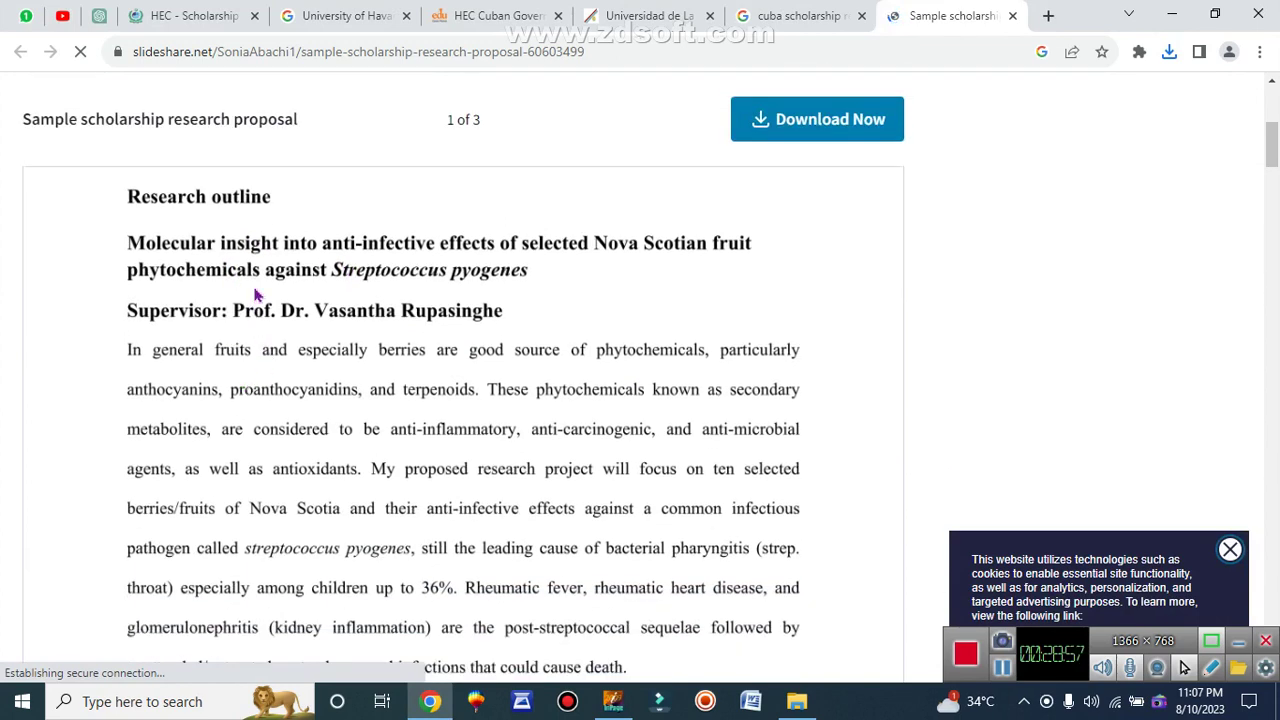
scroll(256, 294, down, 7)
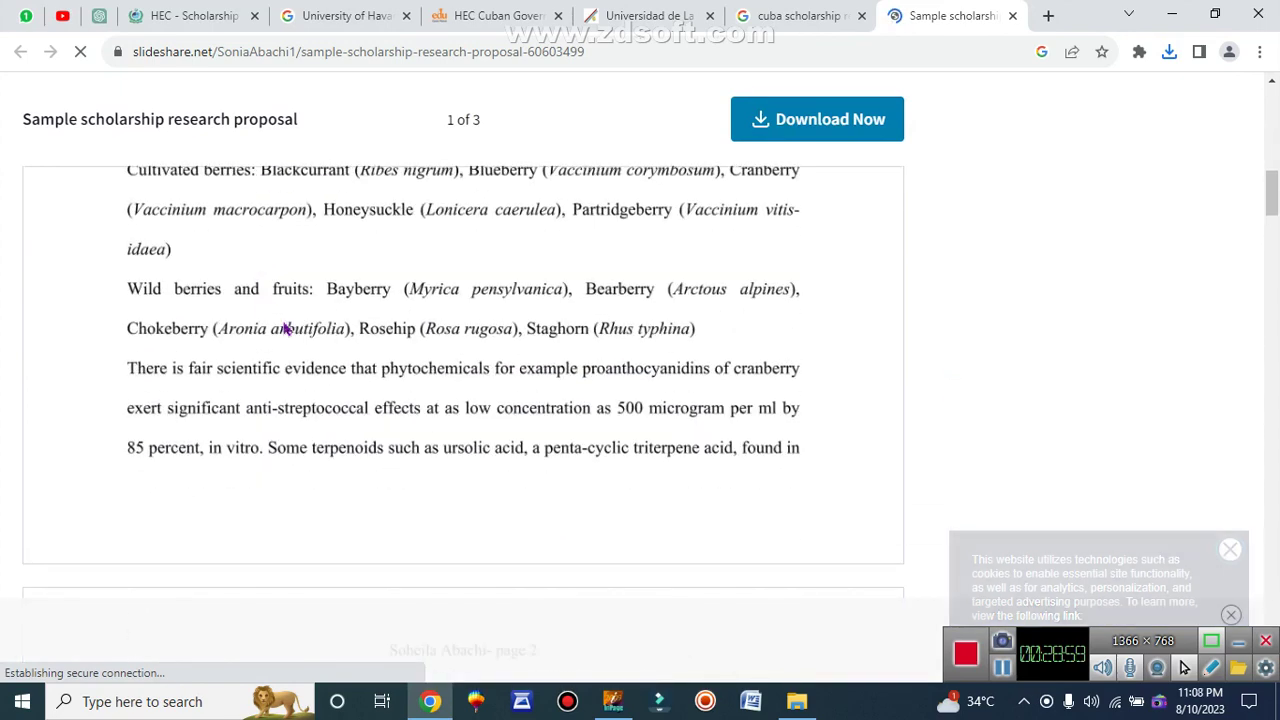
scroll(430, 450, up, 3)
scroll(435, 445, up, 2)
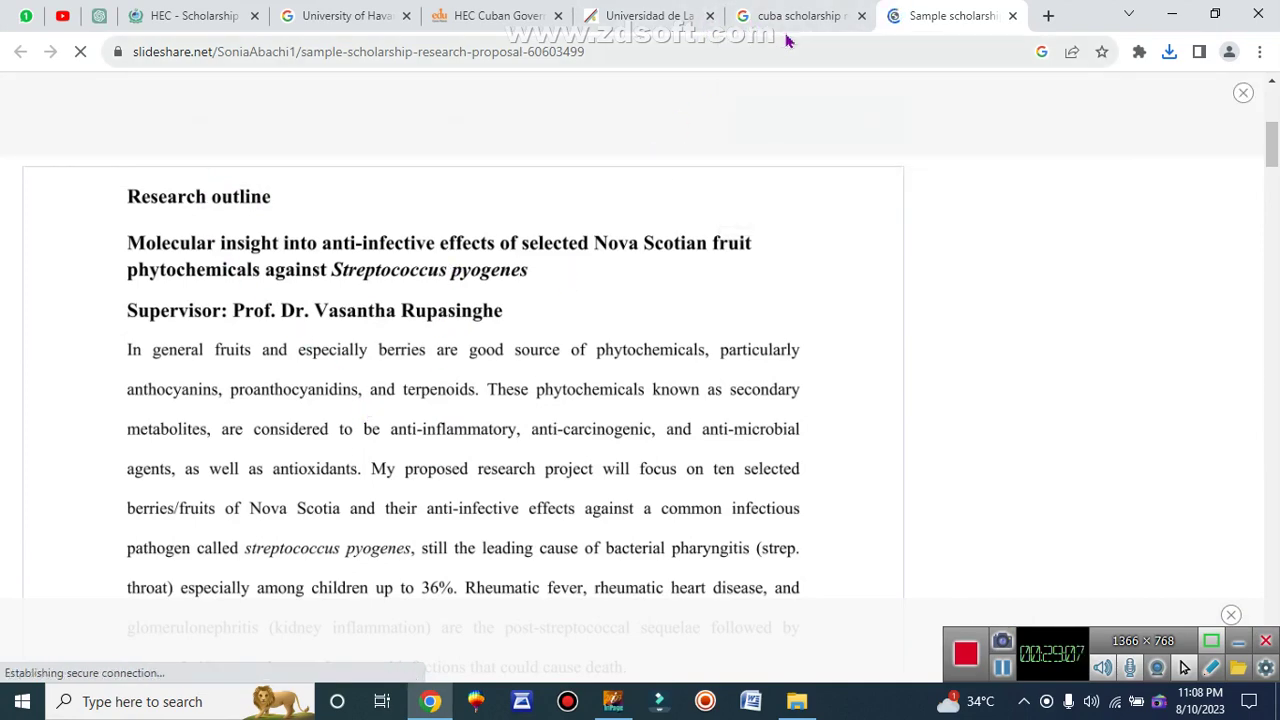
Return to the HEC application and enter "nill" as both the title of research proposal and the statement of purpose.
click(790, 27)
click(632, 15)
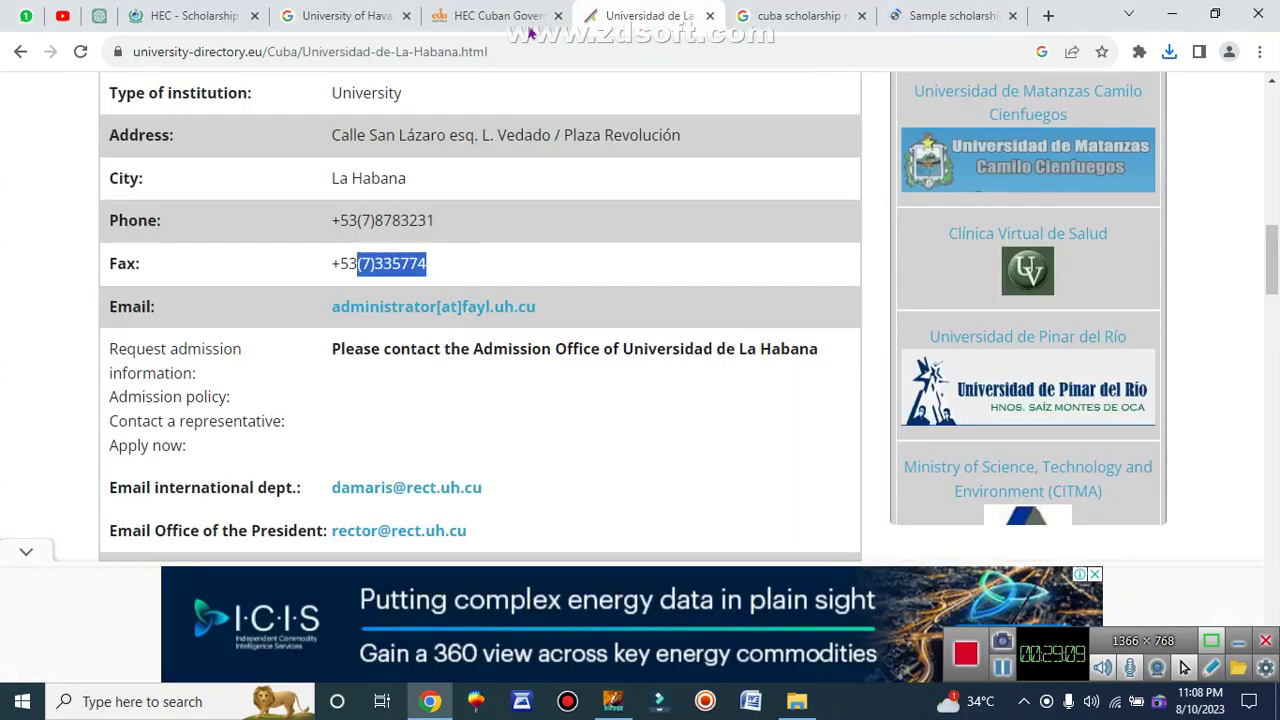
click(463, 16)
click(185, 16)
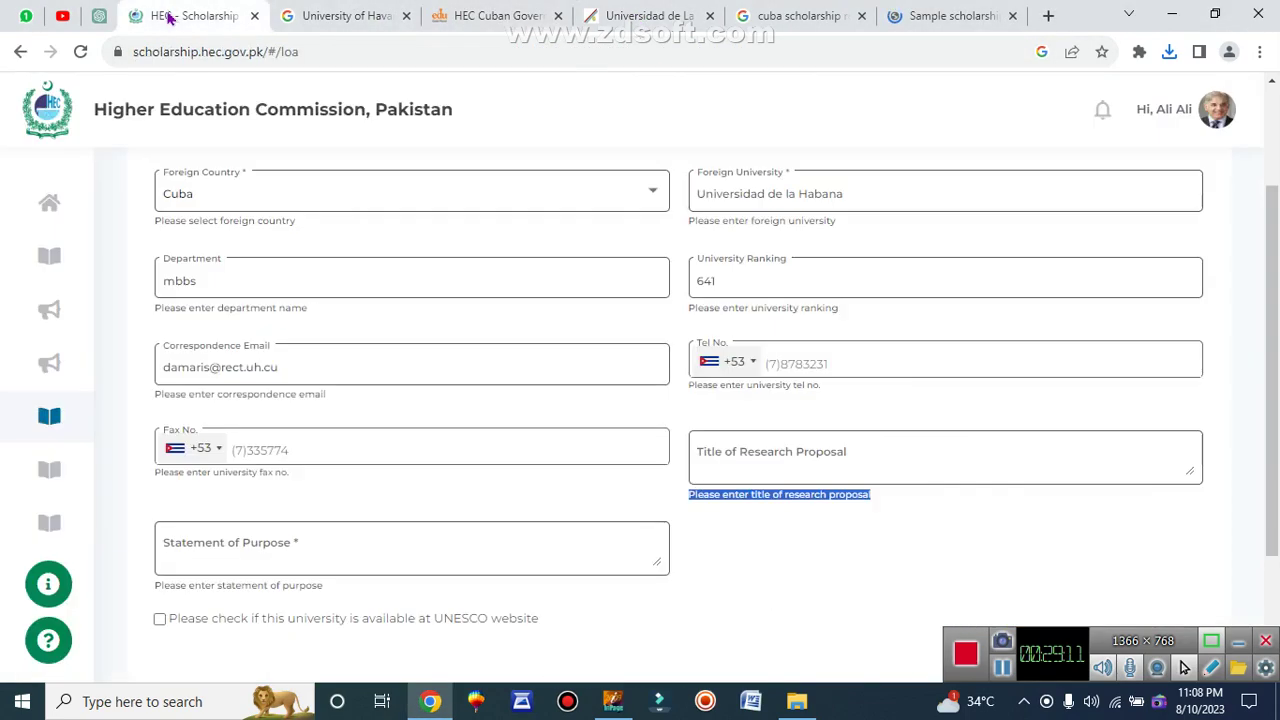
click(748, 453)
text(nill)
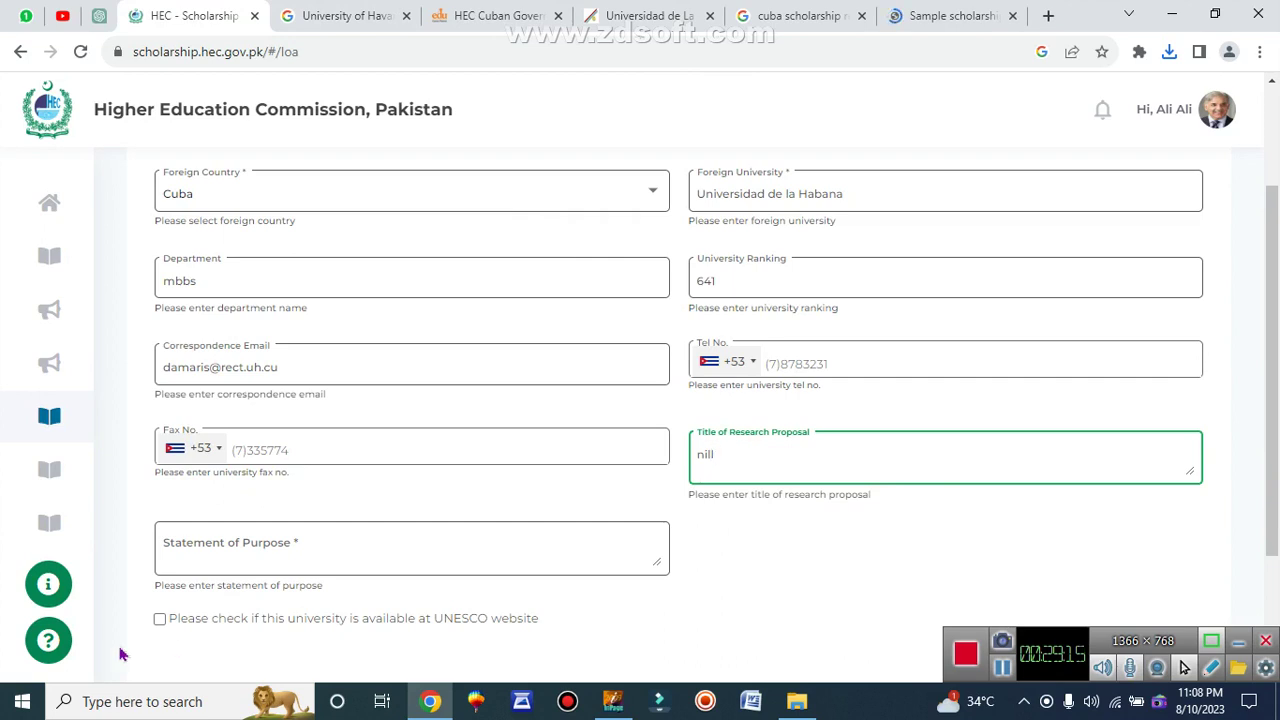
click(222, 545)
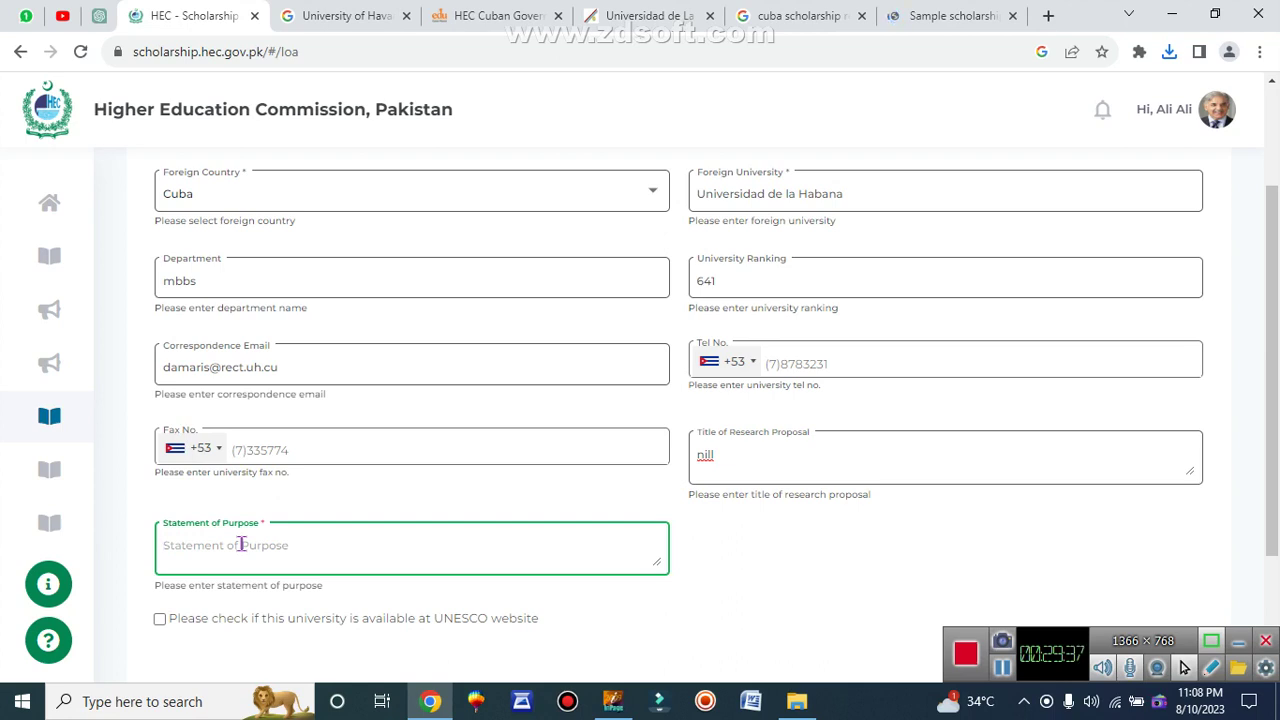
text(nill)
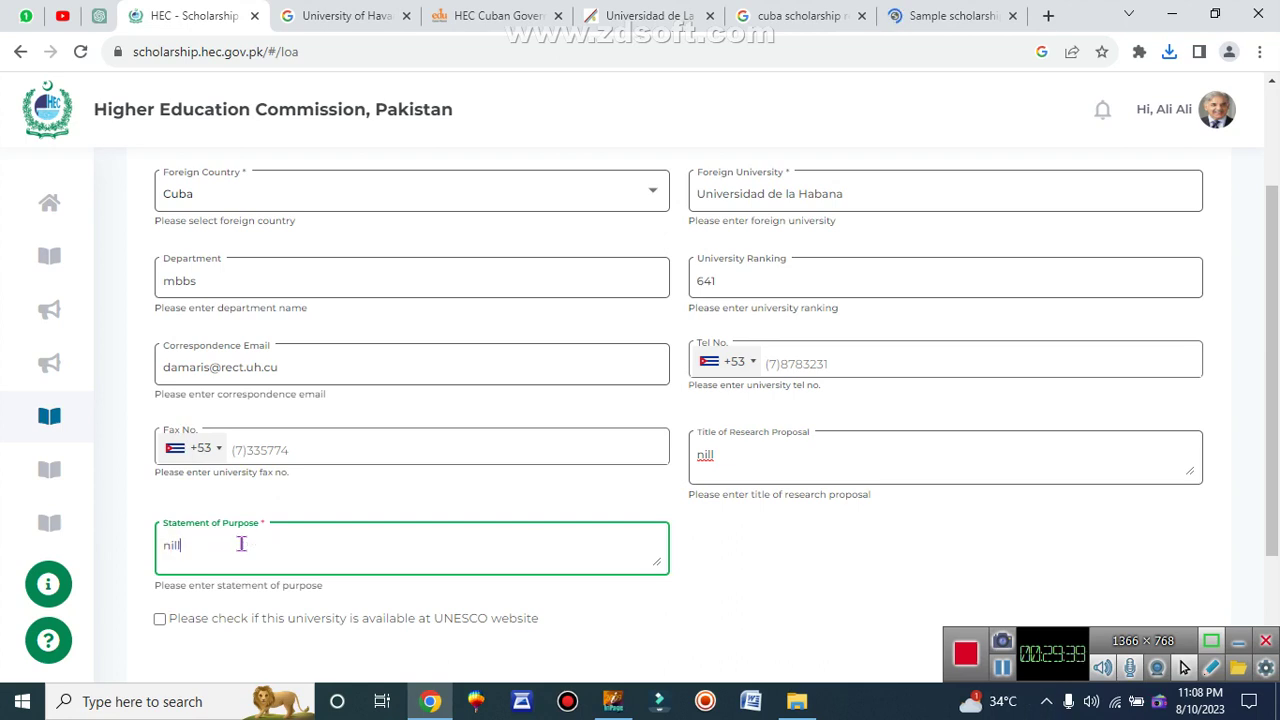
Mark the university as available at the UNESCO website and proceed to the application's Document Details stage.
scroll(240, 580, down, 1)
click(160, 525)
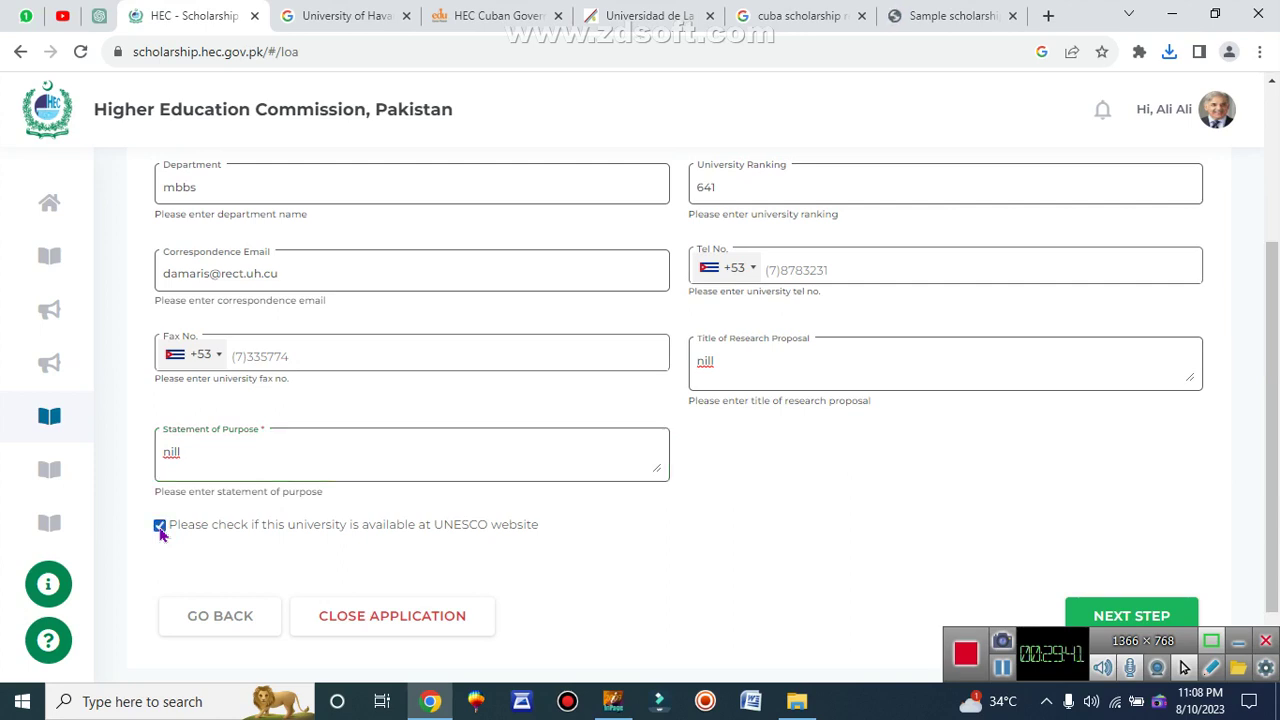
scroll(746, 517, down, 1)
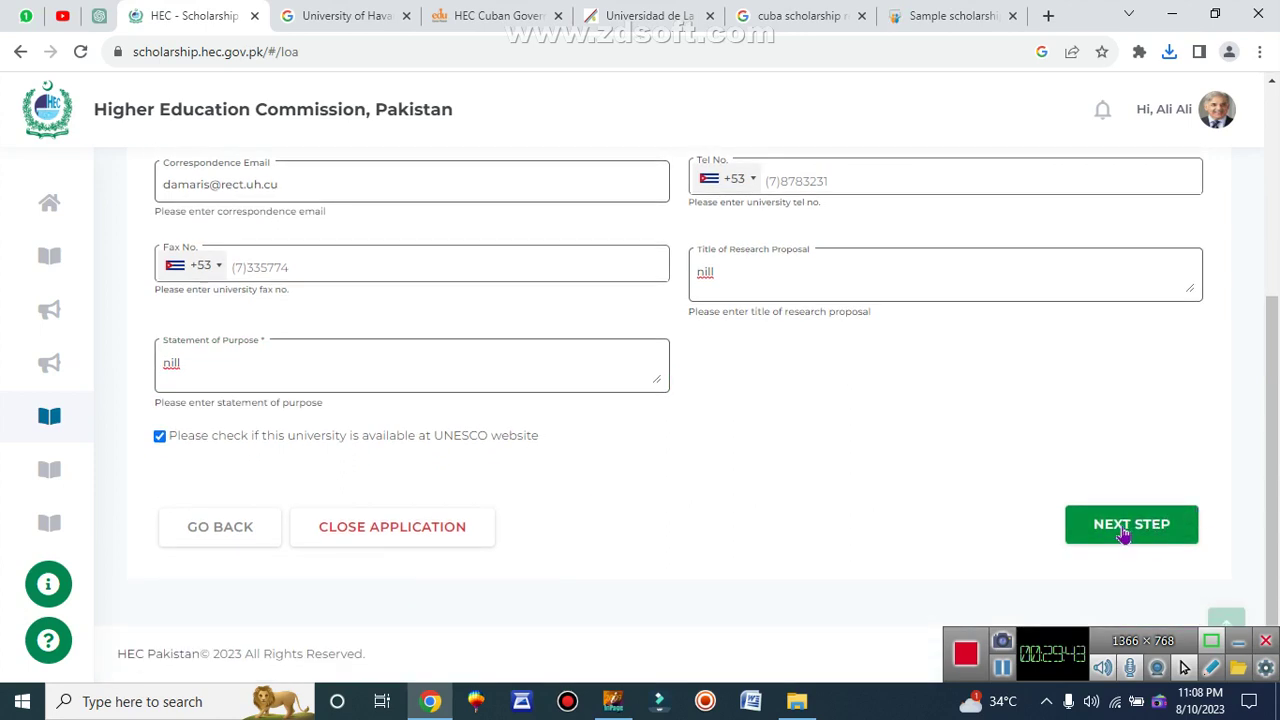
click(1094, 545)
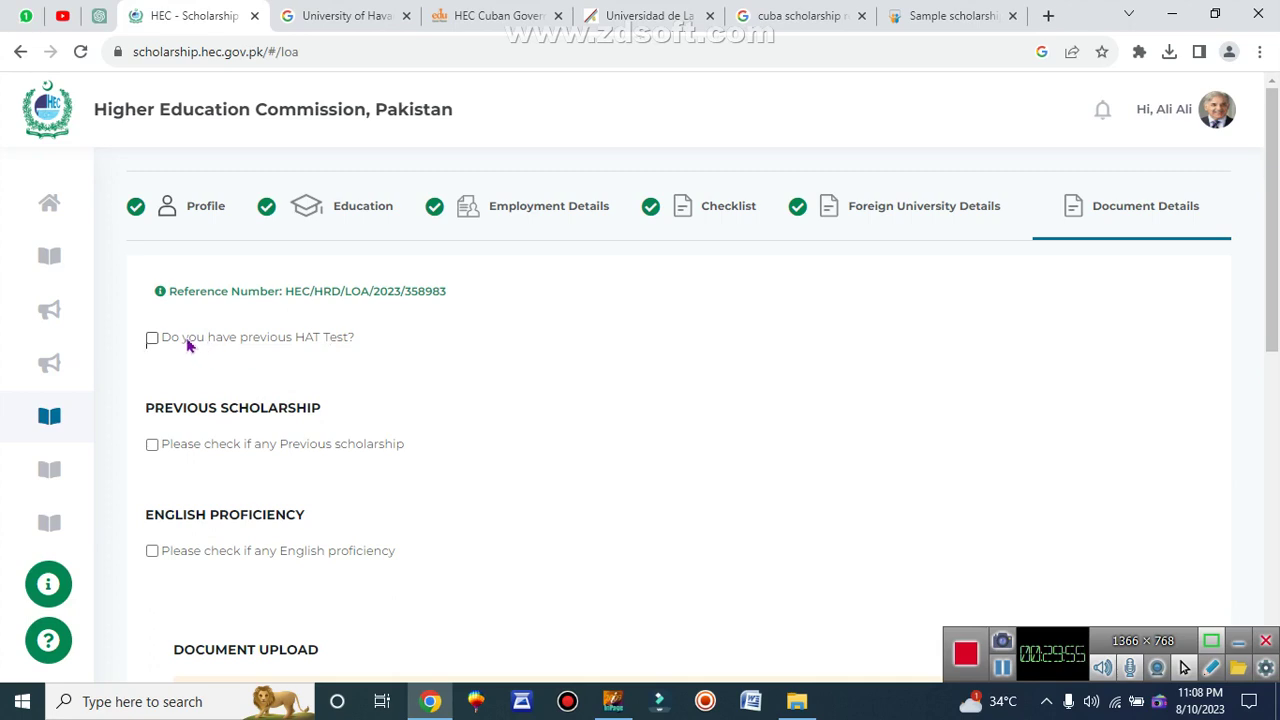
Declare English proficiency in the application's Document Details.
scroll(190, 355, down, 1)
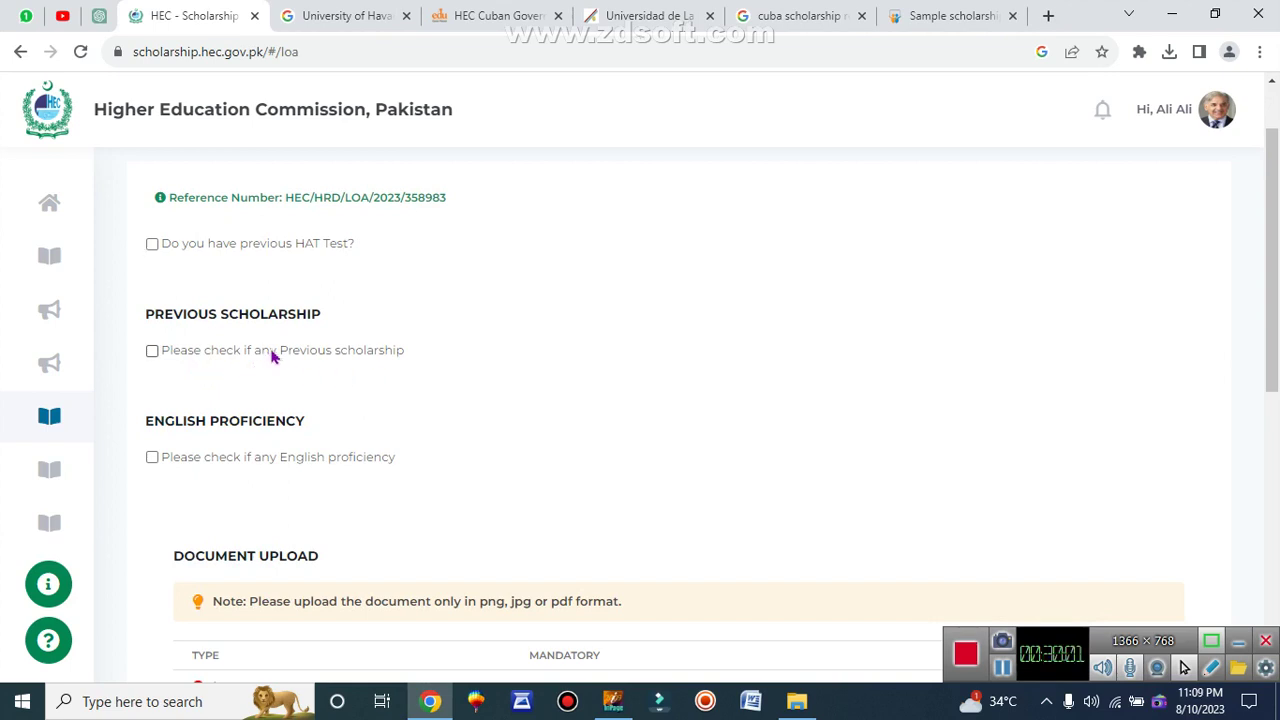
scroll(268, 400, down, 1)
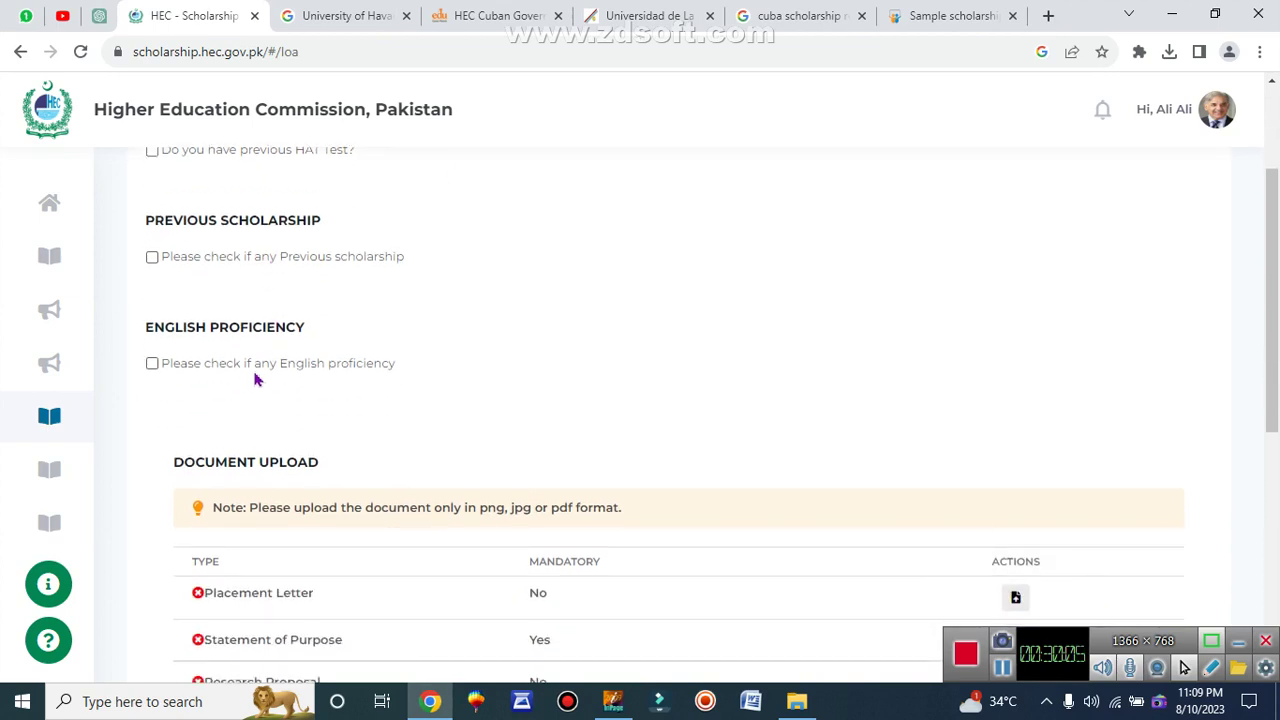
click(152, 365)
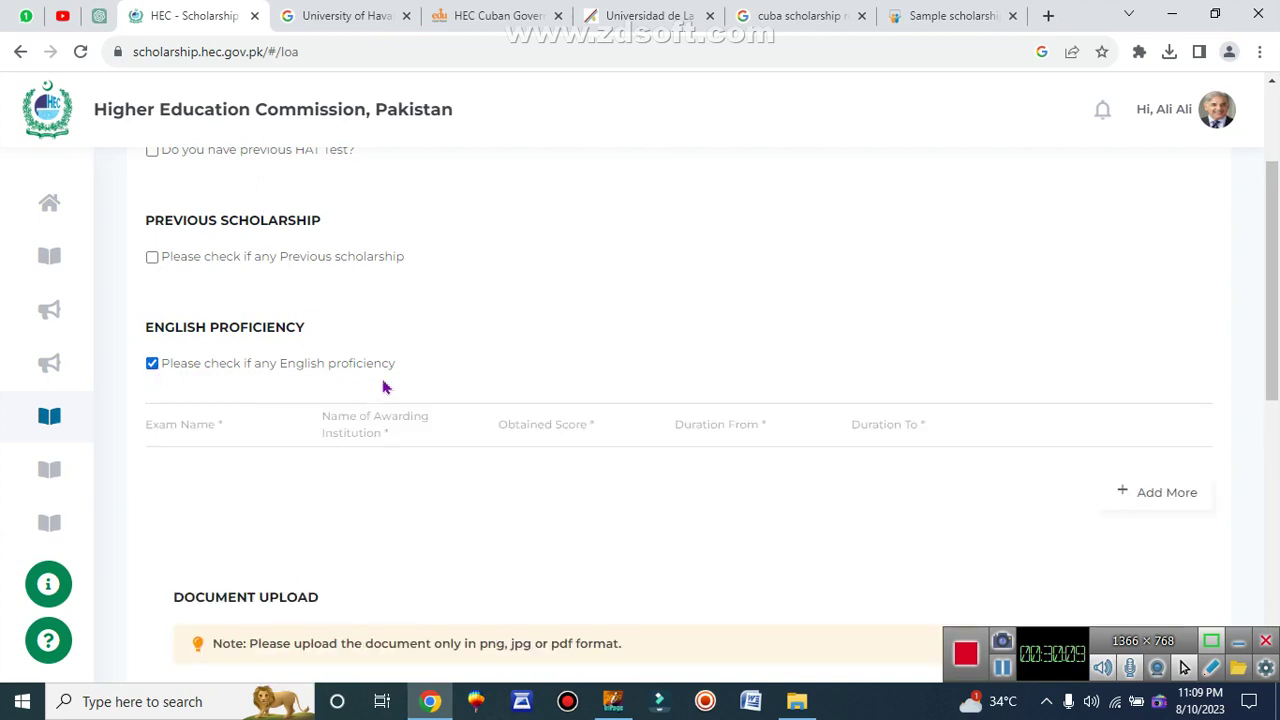
Review the English proficiency exam columns and withdraw the English proficiency declaration.
scroll(436, 373, down, 2)
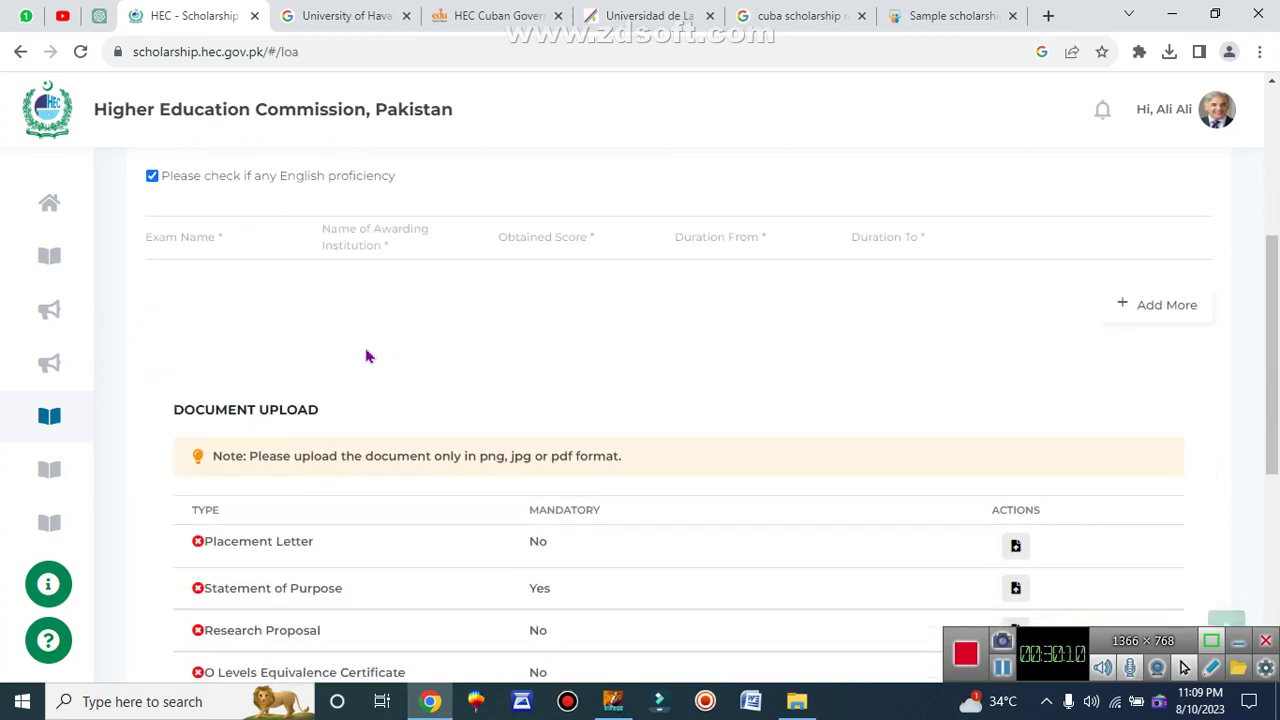
double_click(348, 244)
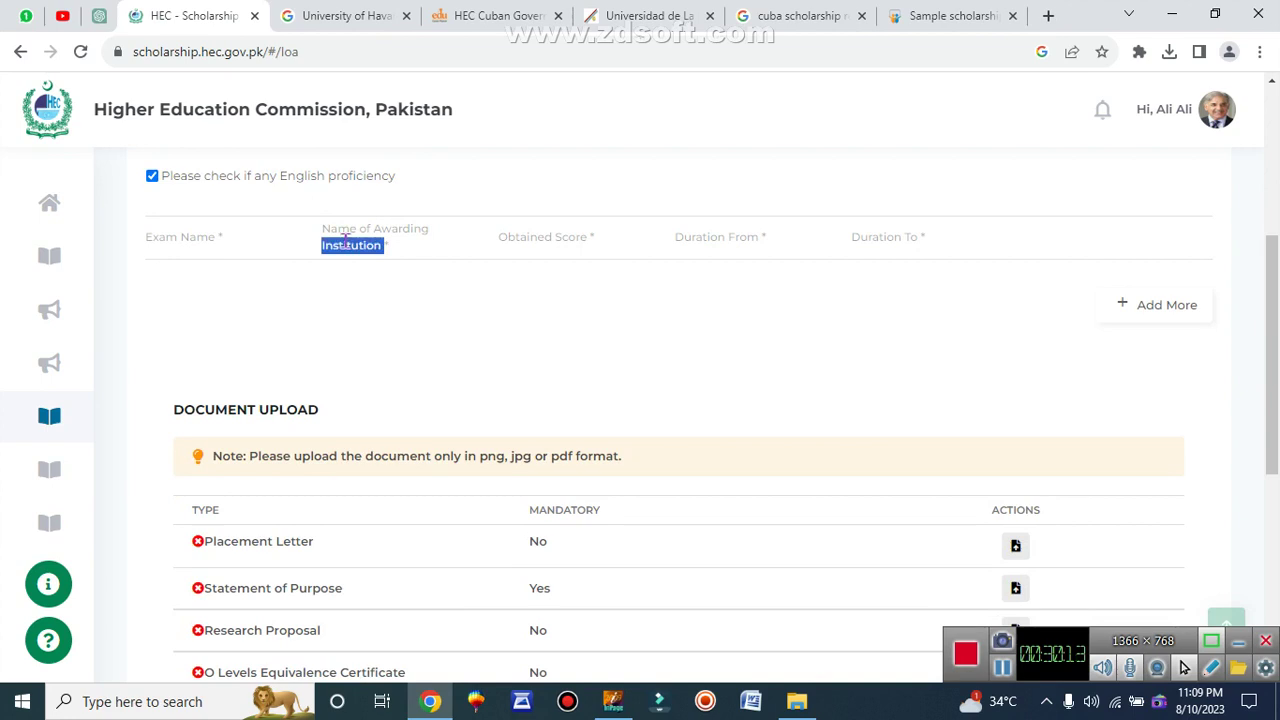
double_click(180, 177)
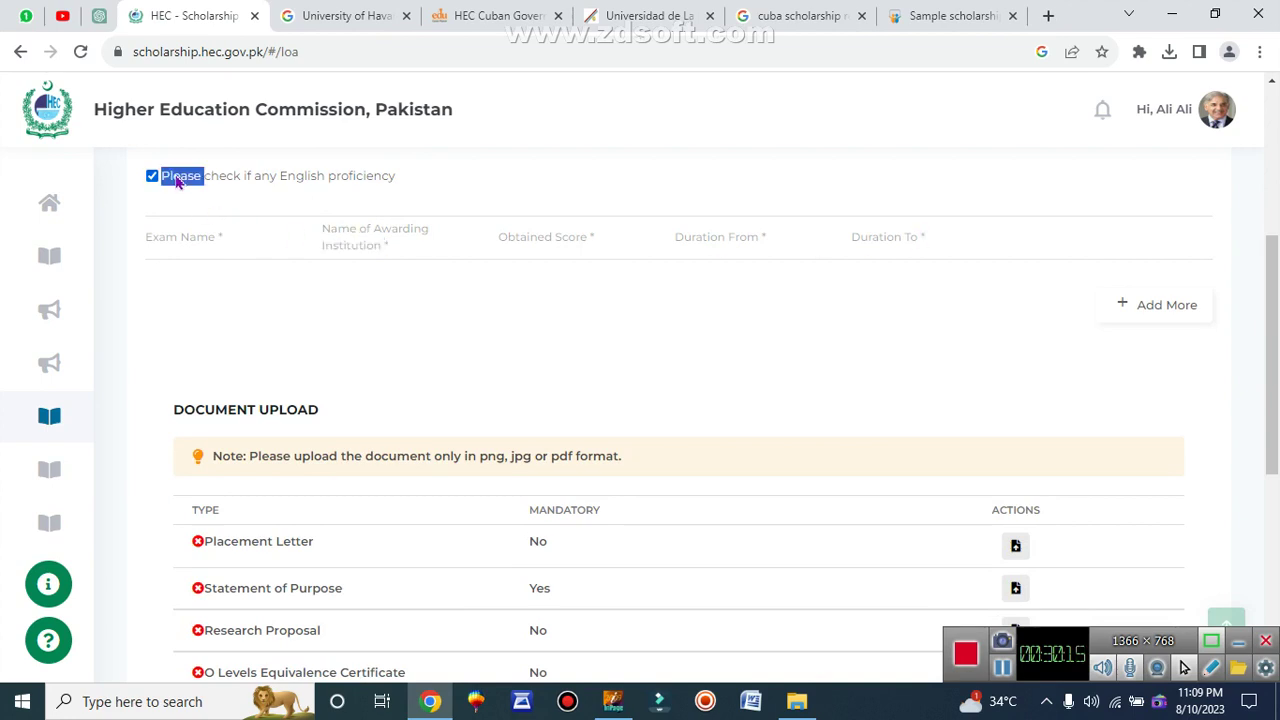
click(153, 177)
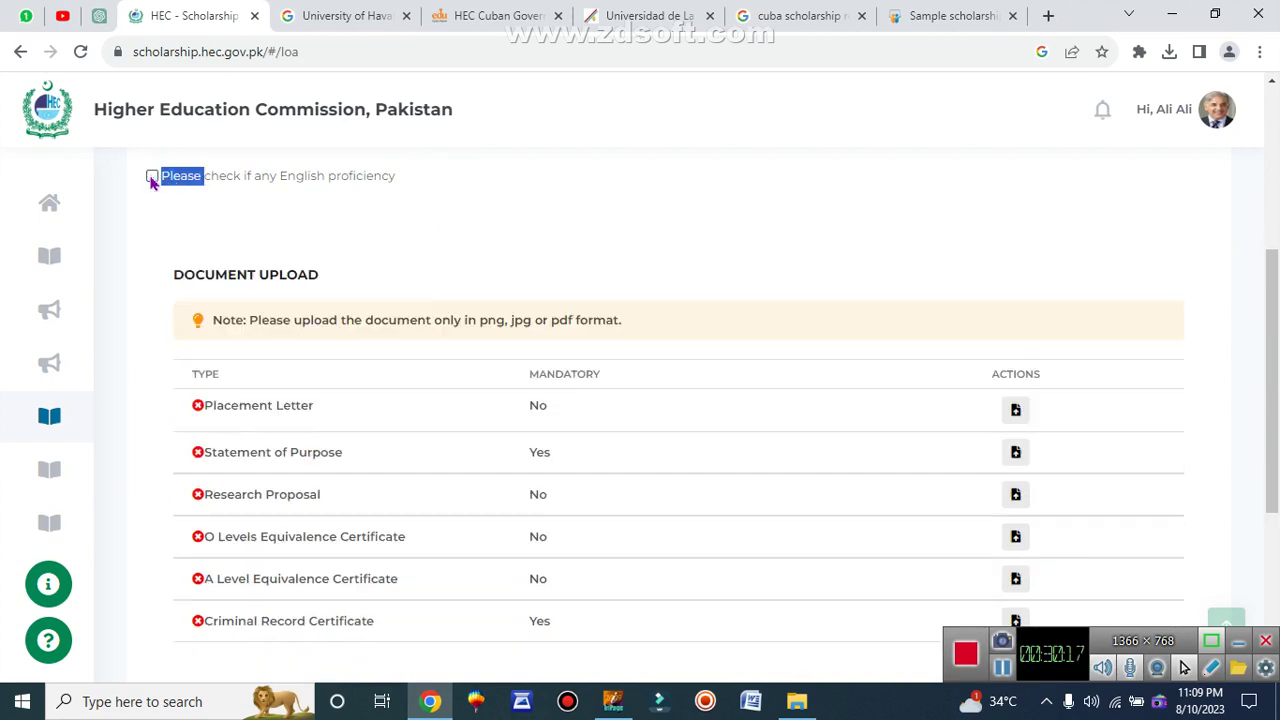
Examine the Document Upload list to identify which documents are mandatory, checking the Statement of Purpose and Criminal Record Certificate entries.
scroll(395, 349, down, 1)
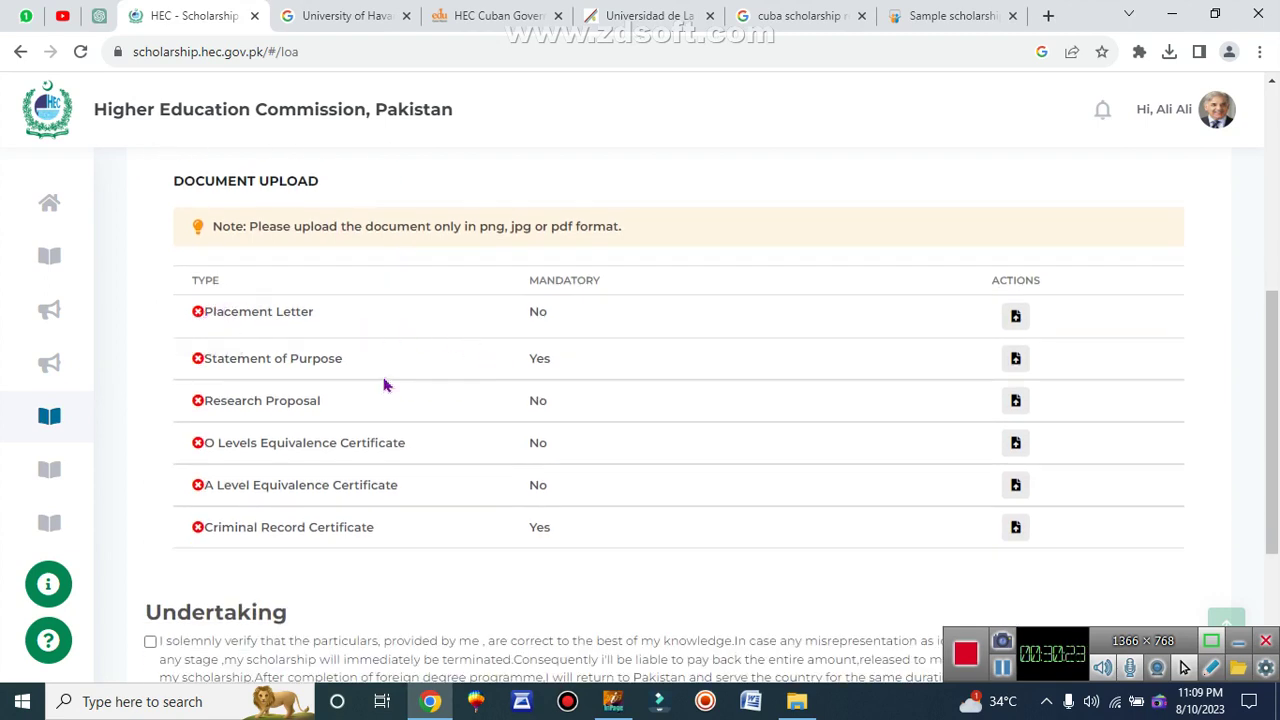
triple_click(329, 358)
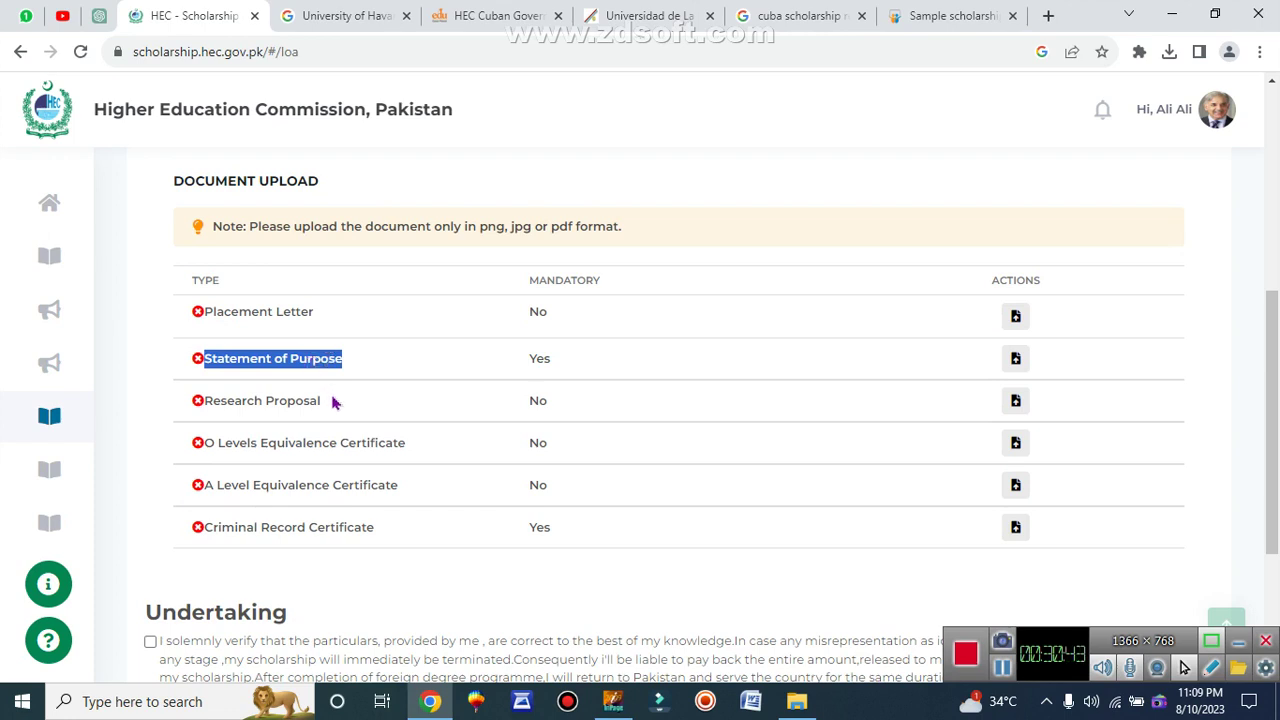
click(345, 523)
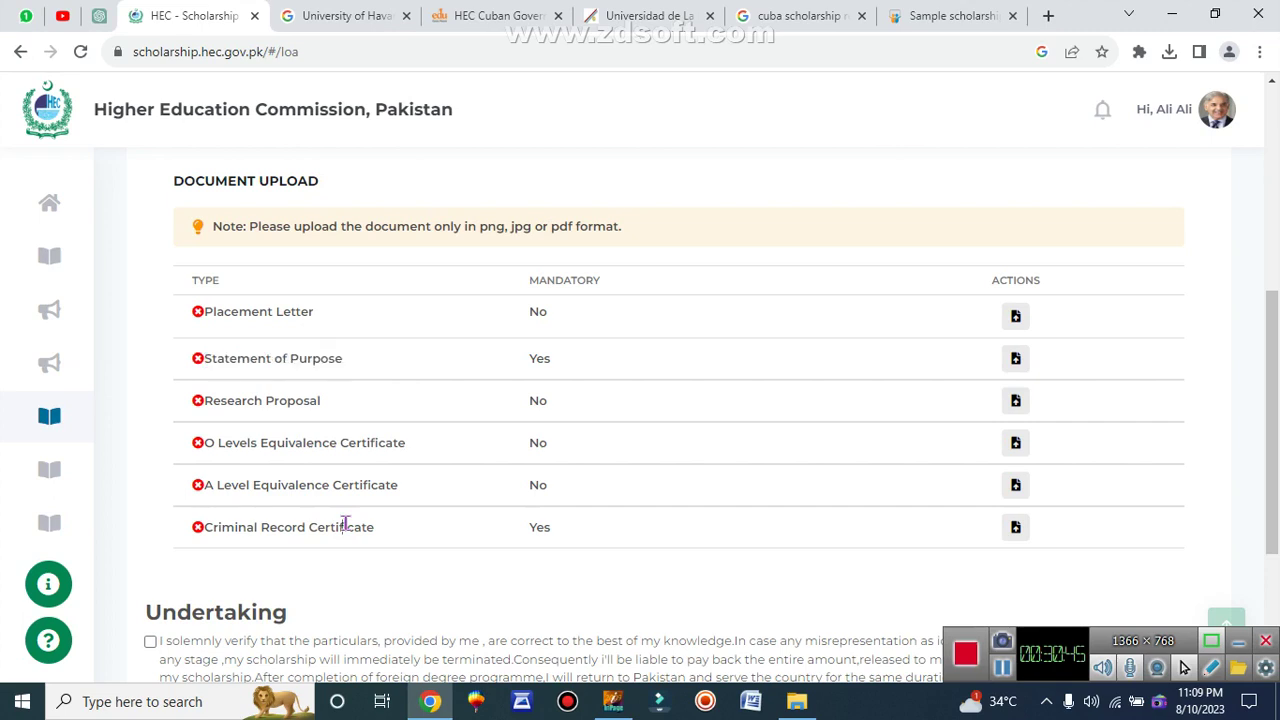
triple_click(345, 523)
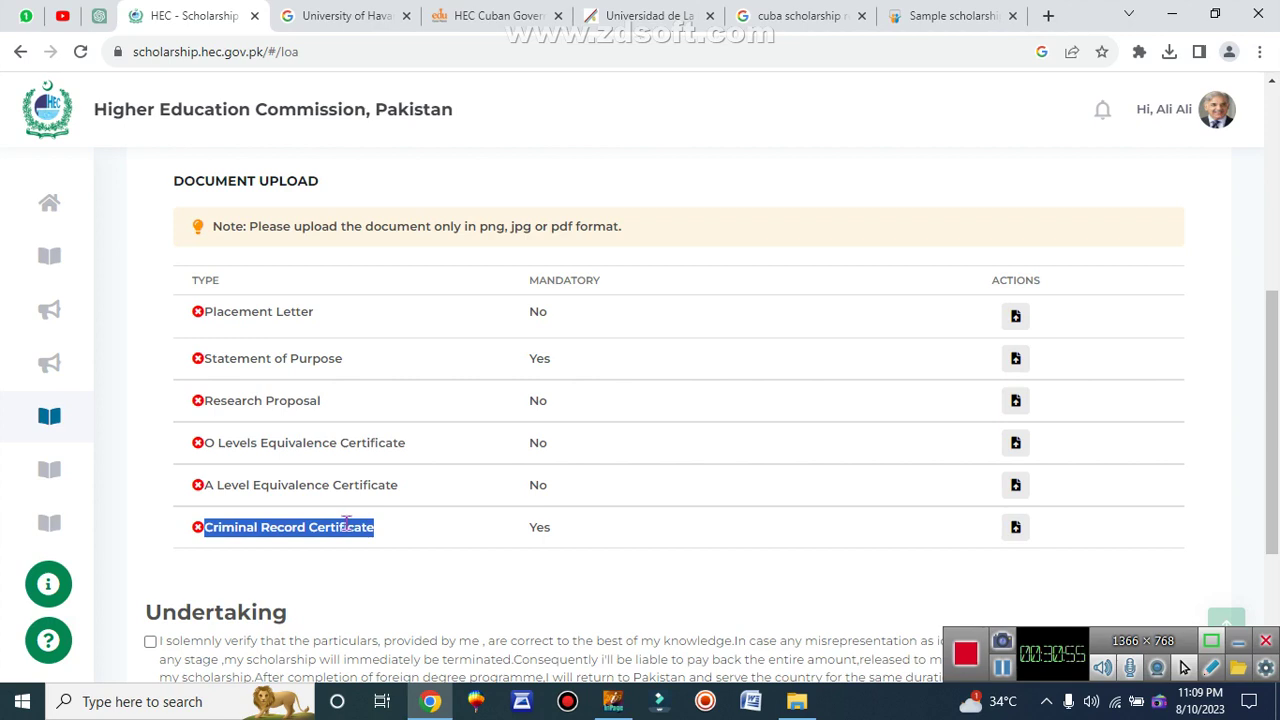
click(537, 355)
double_click(537, 355)
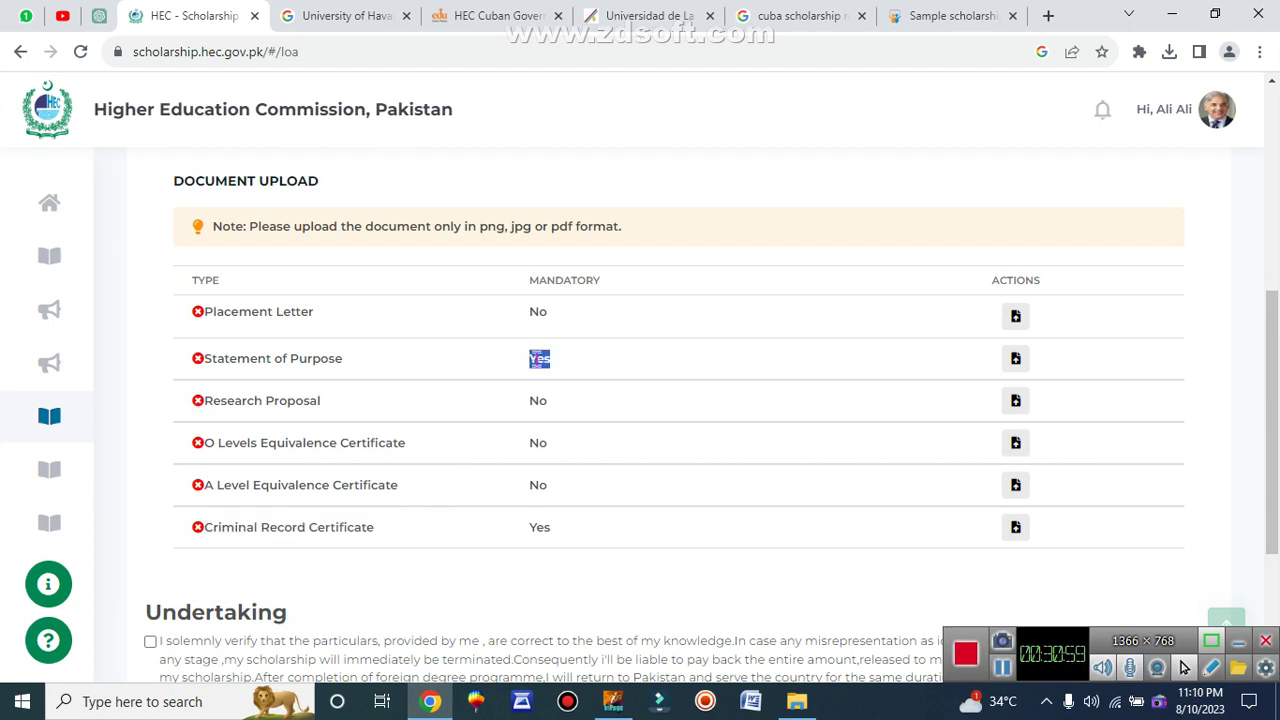
click(537, 526)
double_click(535, 524)
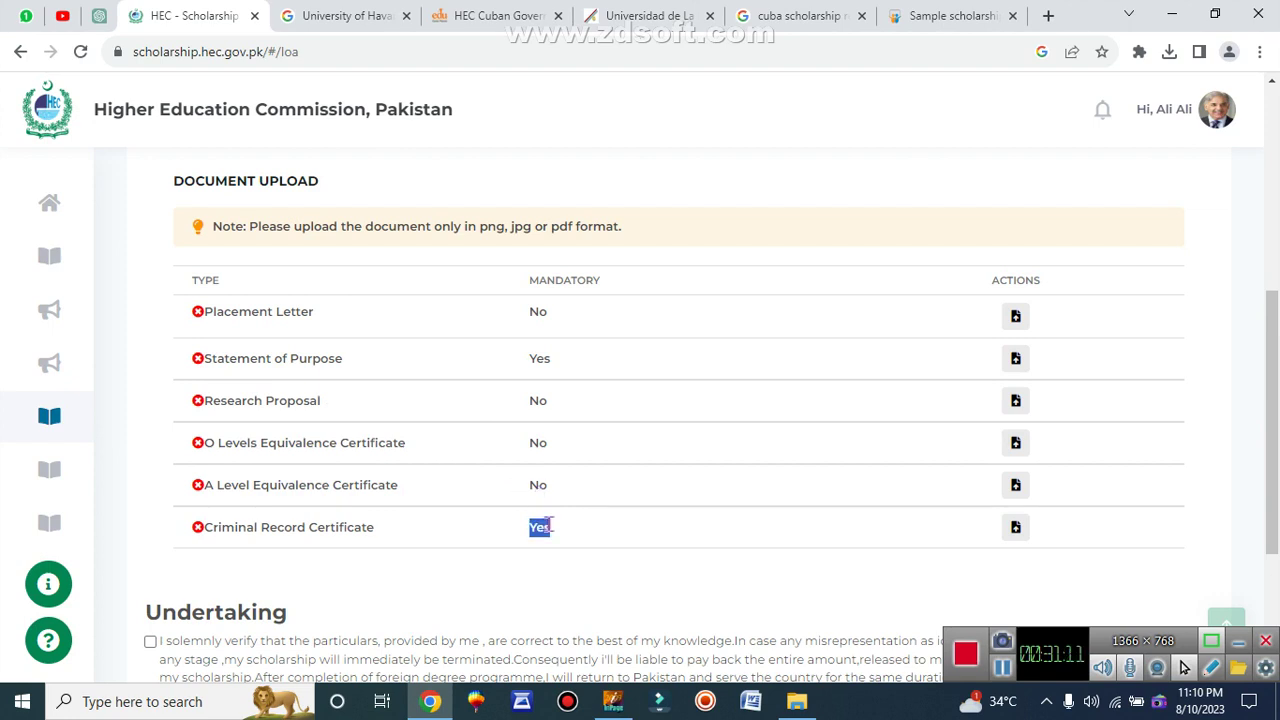
double_click(537, 358)
click(537, 524)
double_click(537, 524)
triple_click(277, 357)
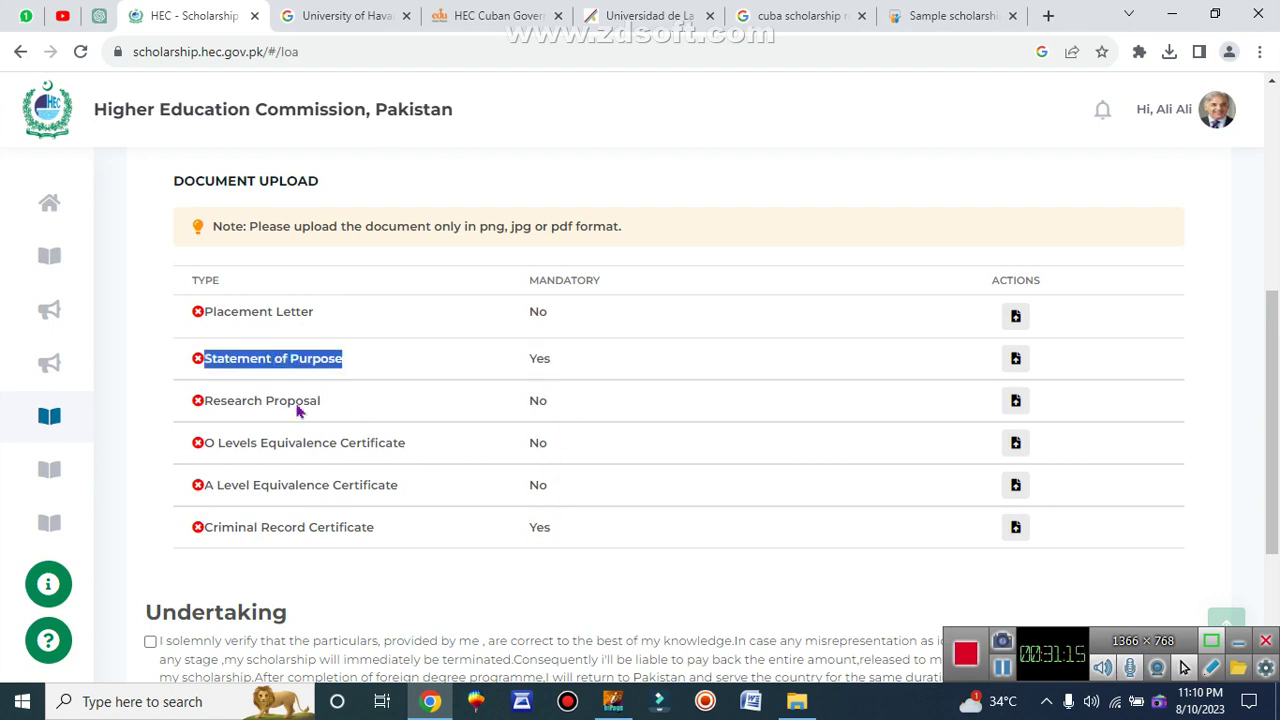
triple_click(276, 527)
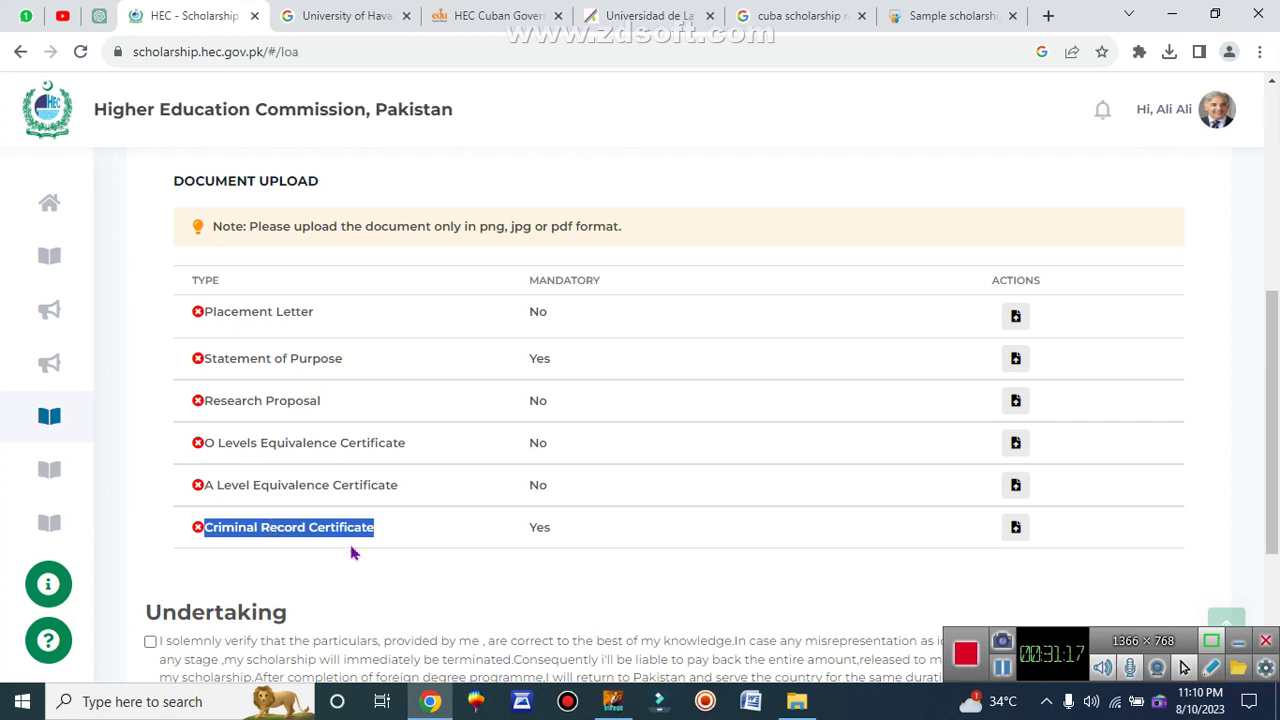
triple_click(283, 358)
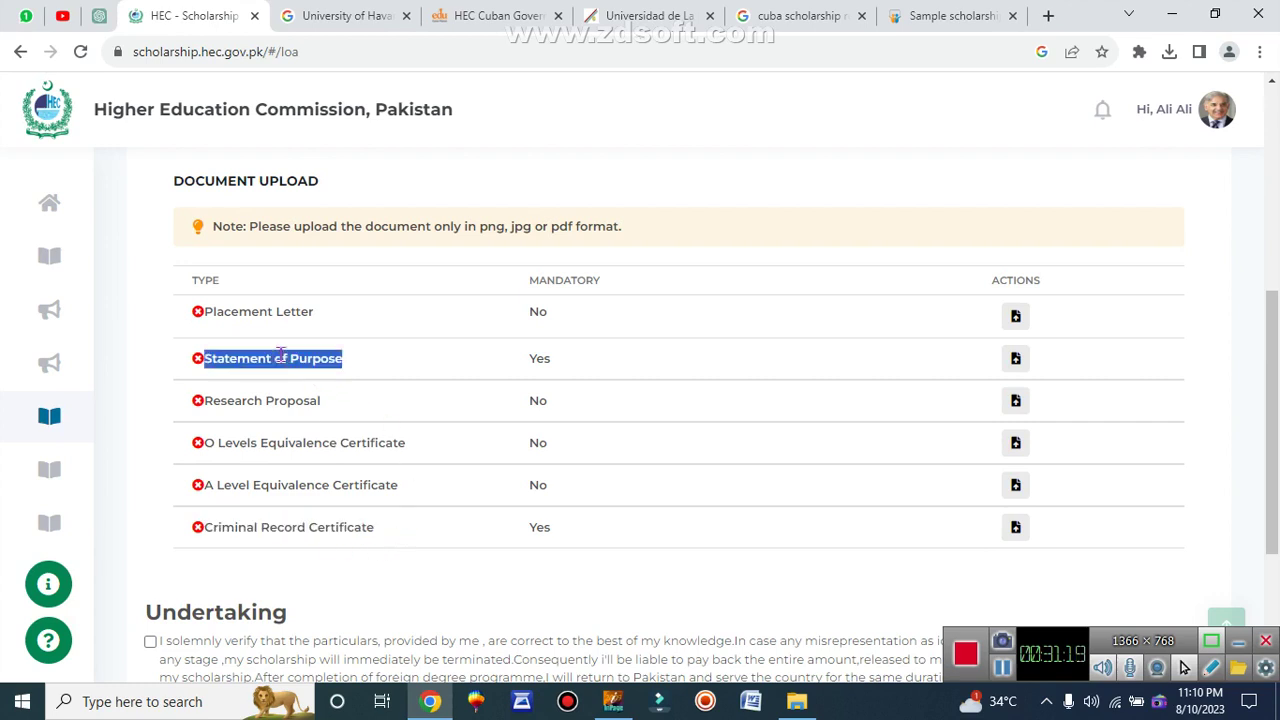
triple_click(297, 524)
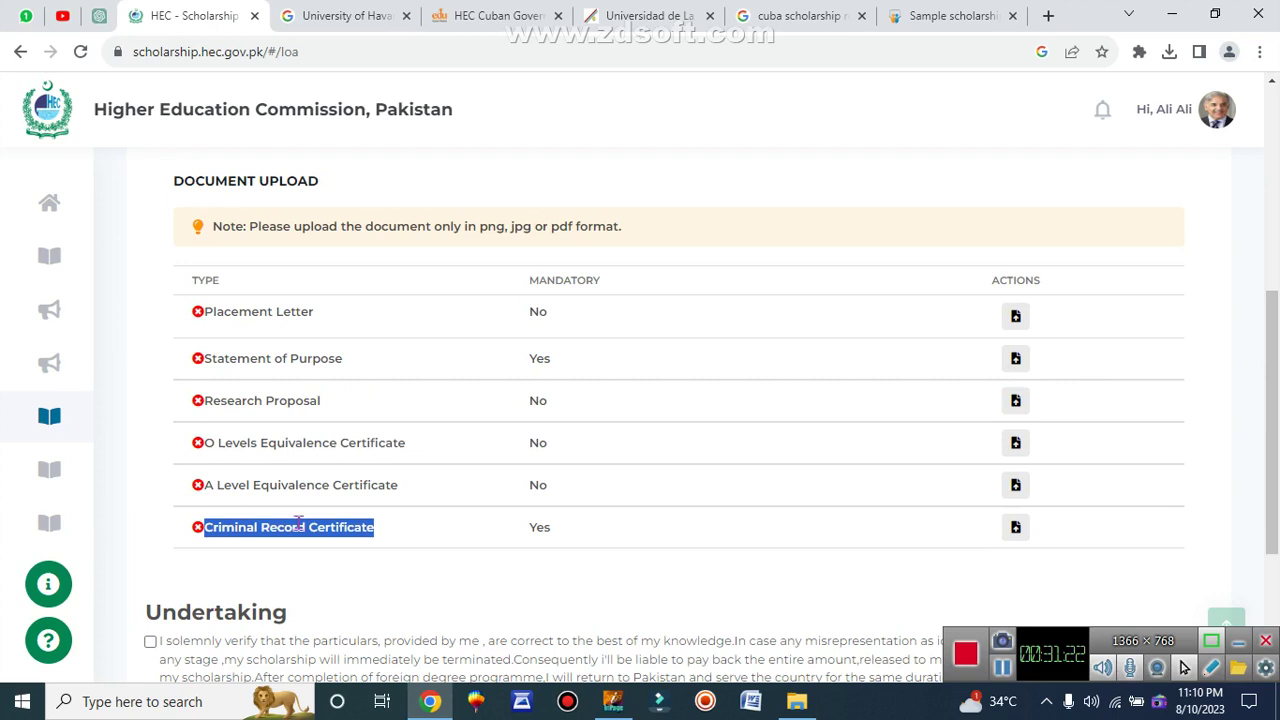
Accept the undertaking and try to submit the application, dismissing the resulting message.
scroll(351, 403, down, 2)
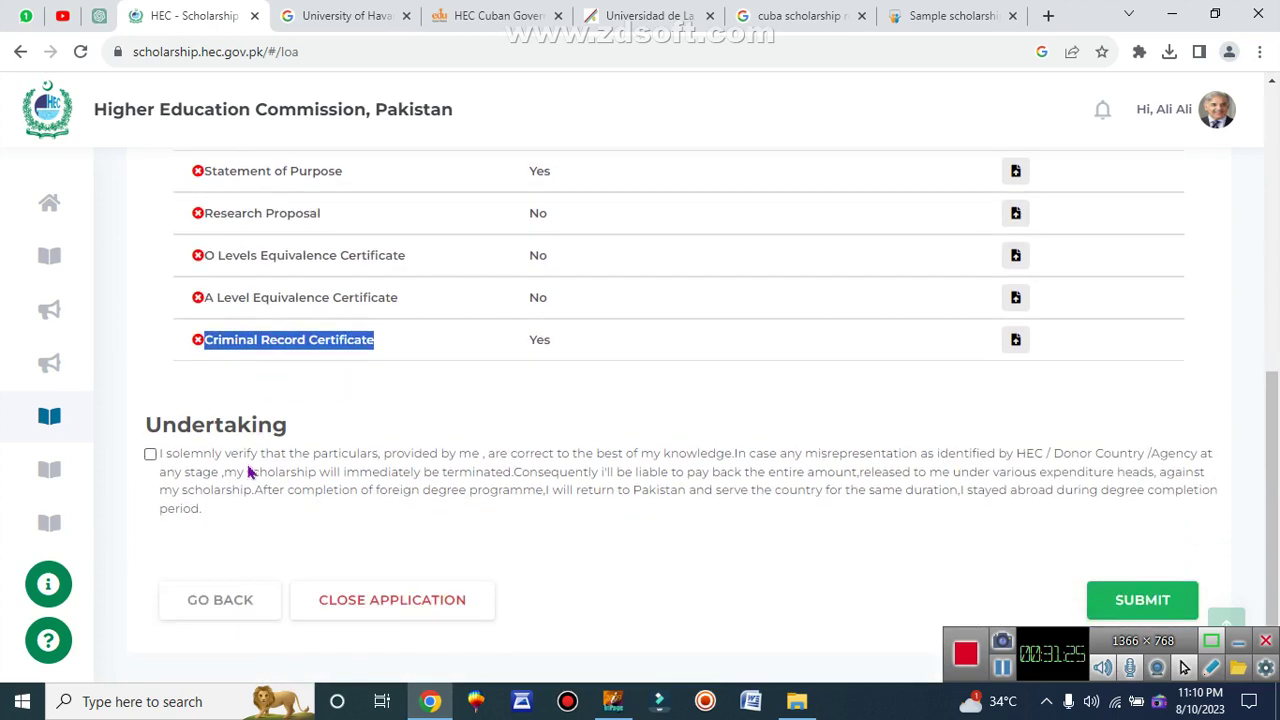
click(150, 455)
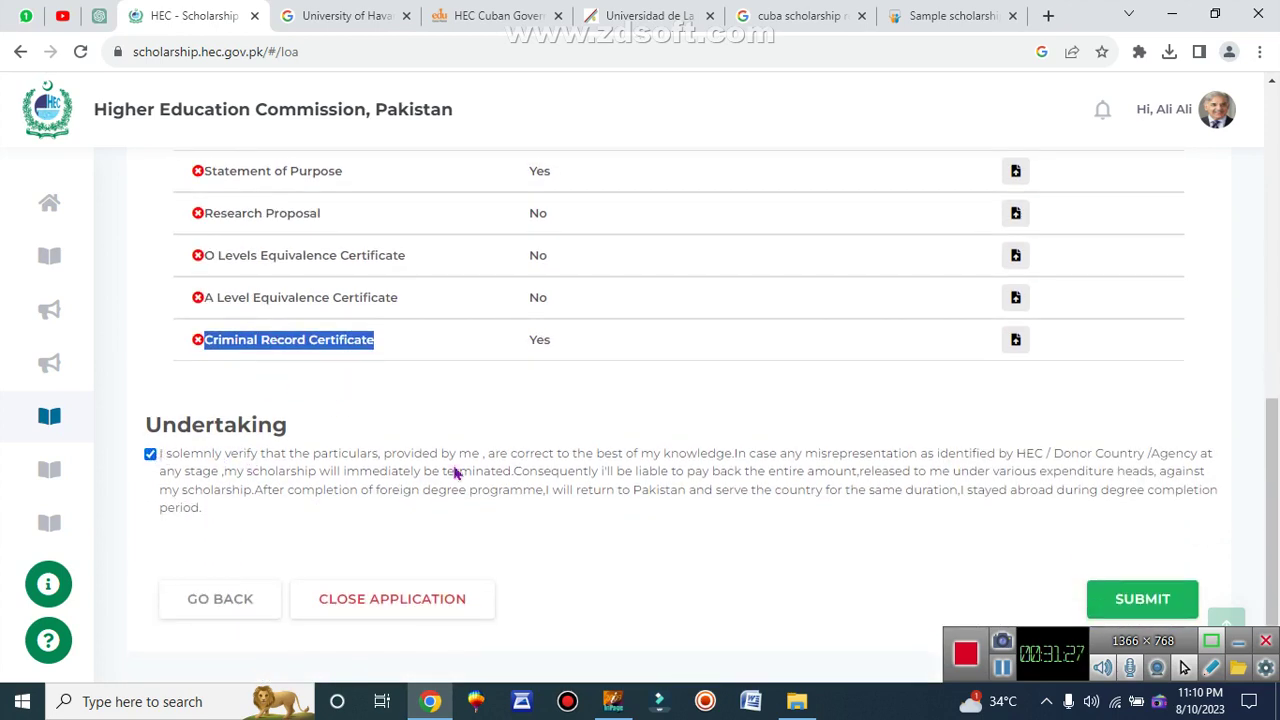
click(1145, 598)
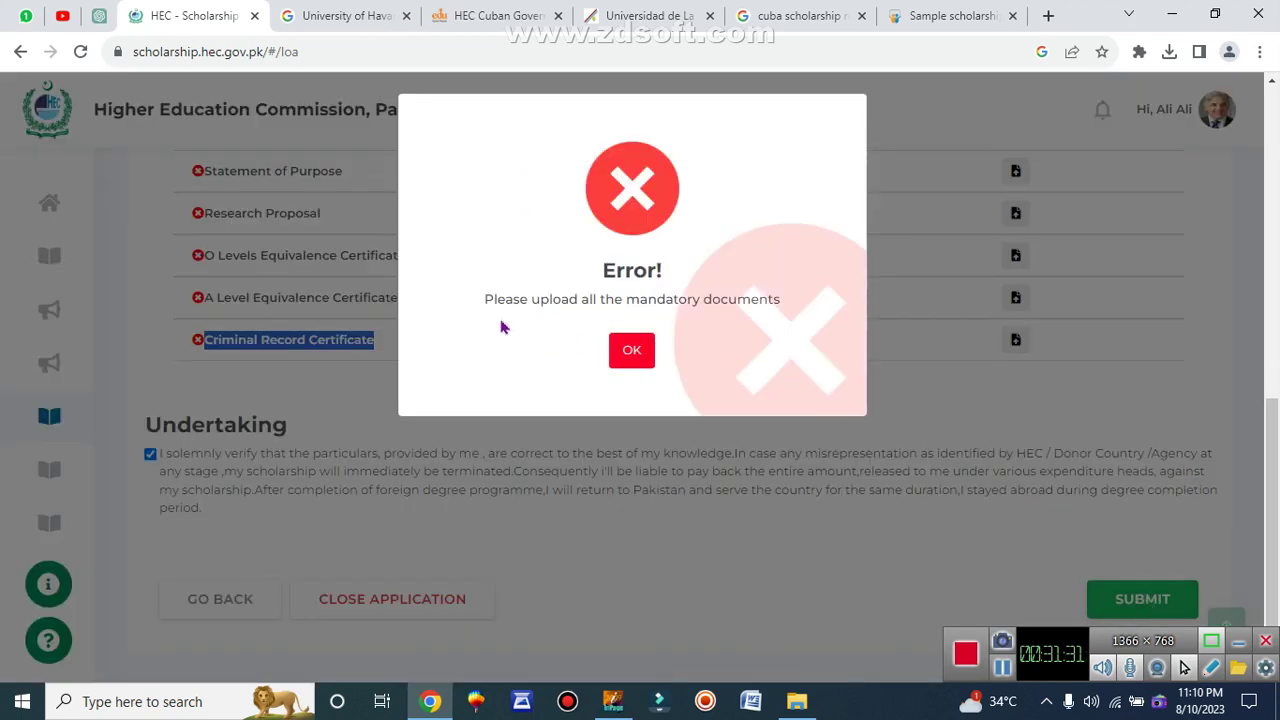
click(632, 352)
Upload the "images" file from the Desktop as the Statement of Purpose.
scroll(409, 337, up, 1)
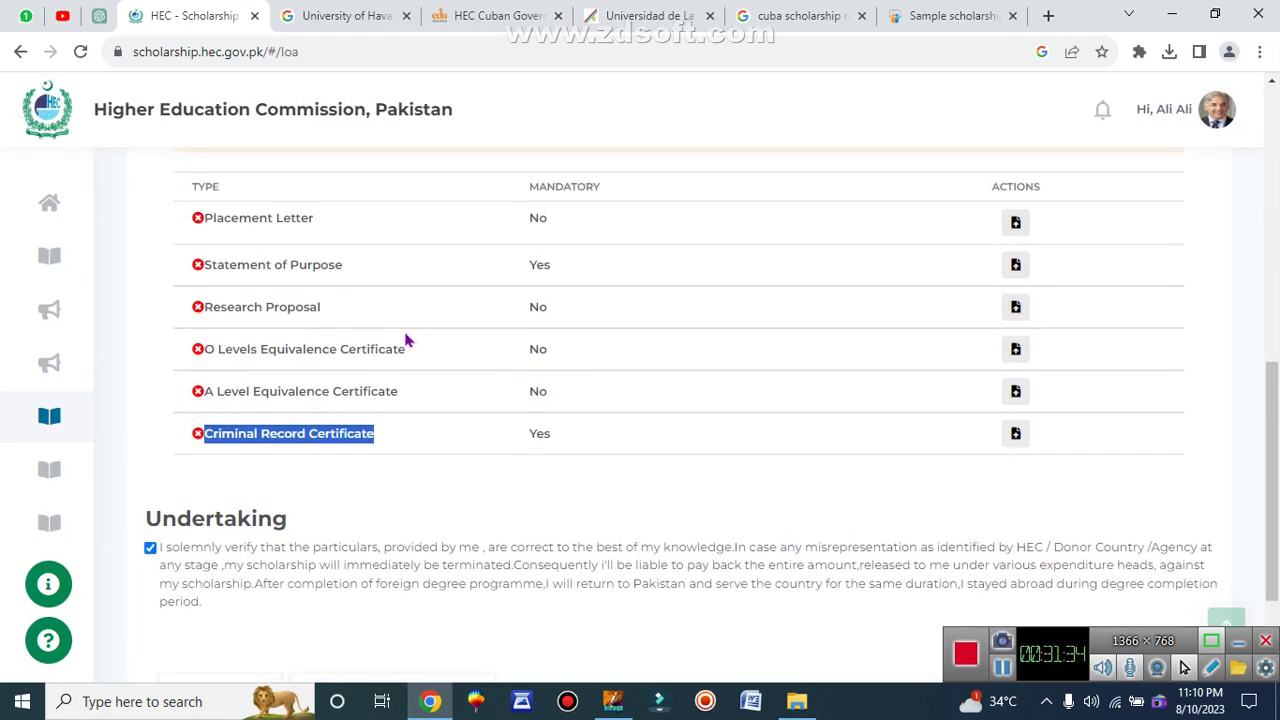
triple_click(272, 262)
click(268, 264)
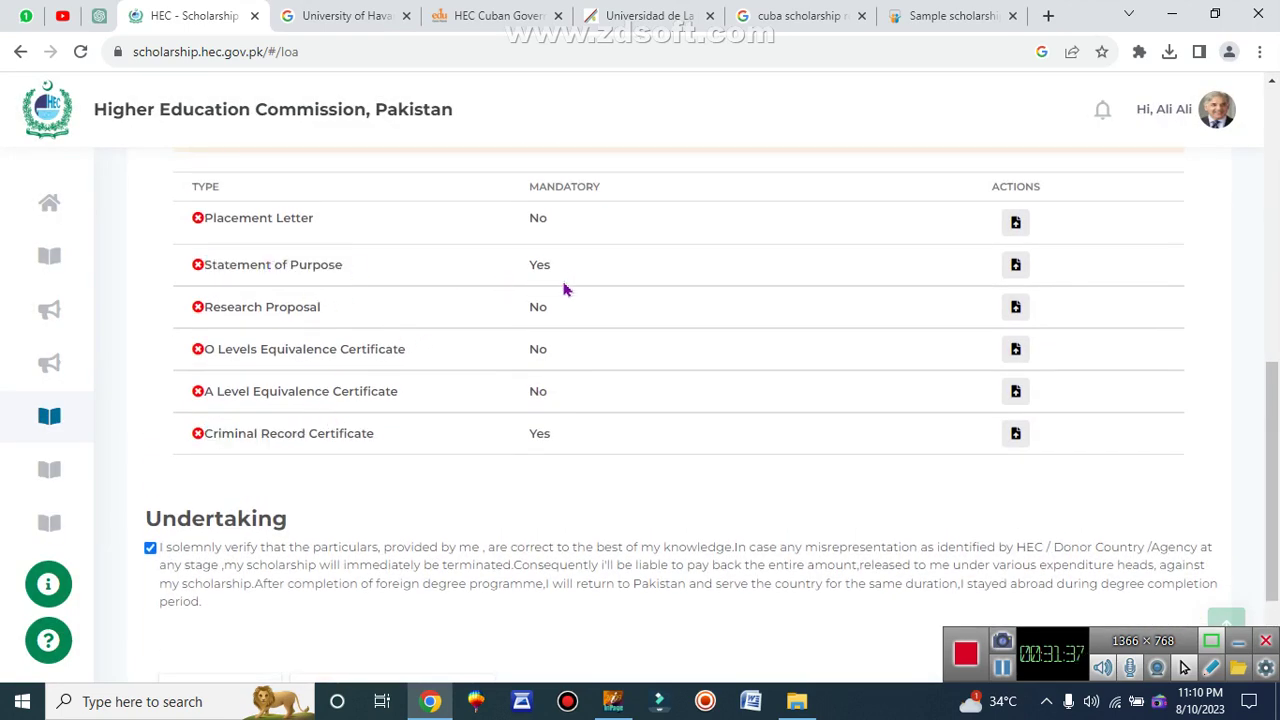
click(1016, 266)
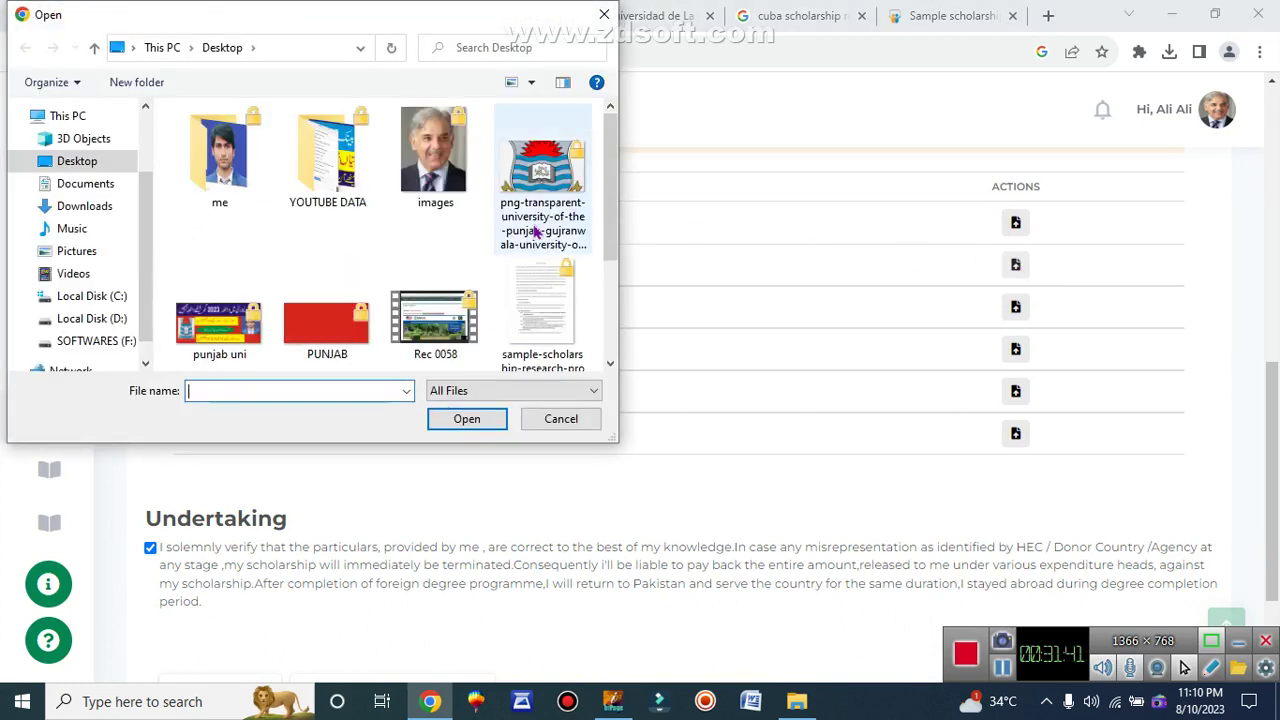
click(445, 183)
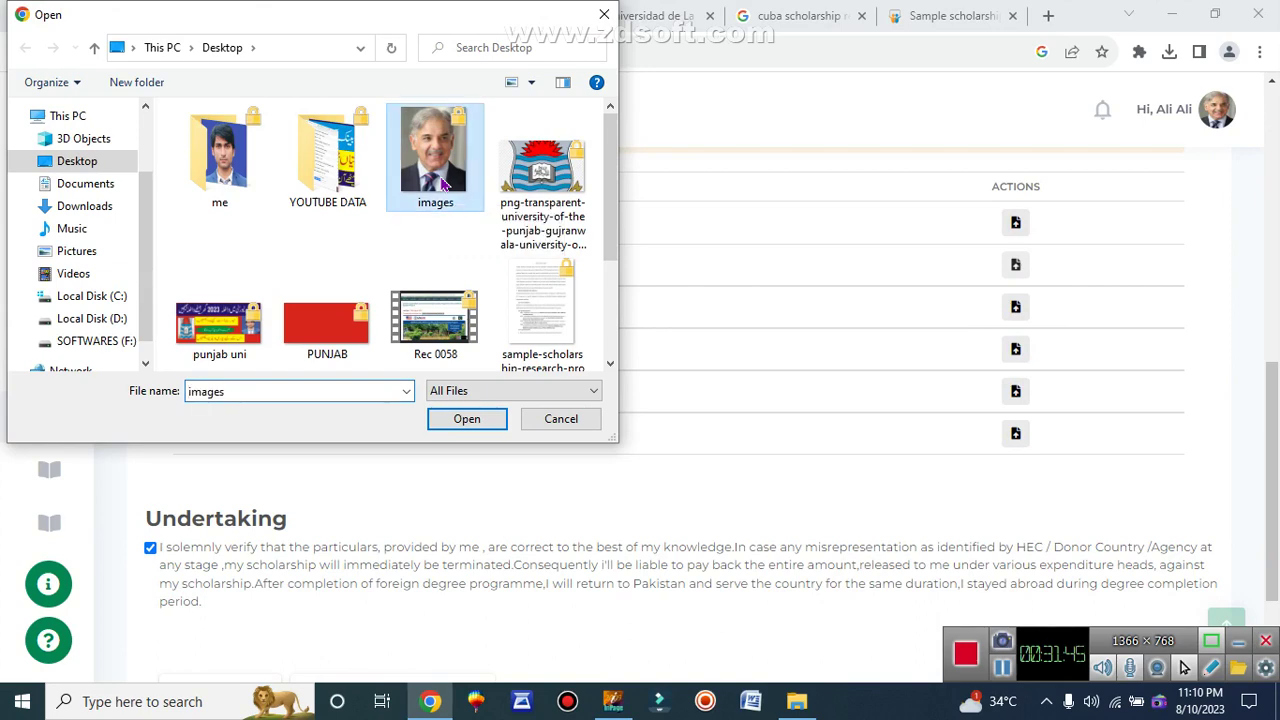
click(467, 419)
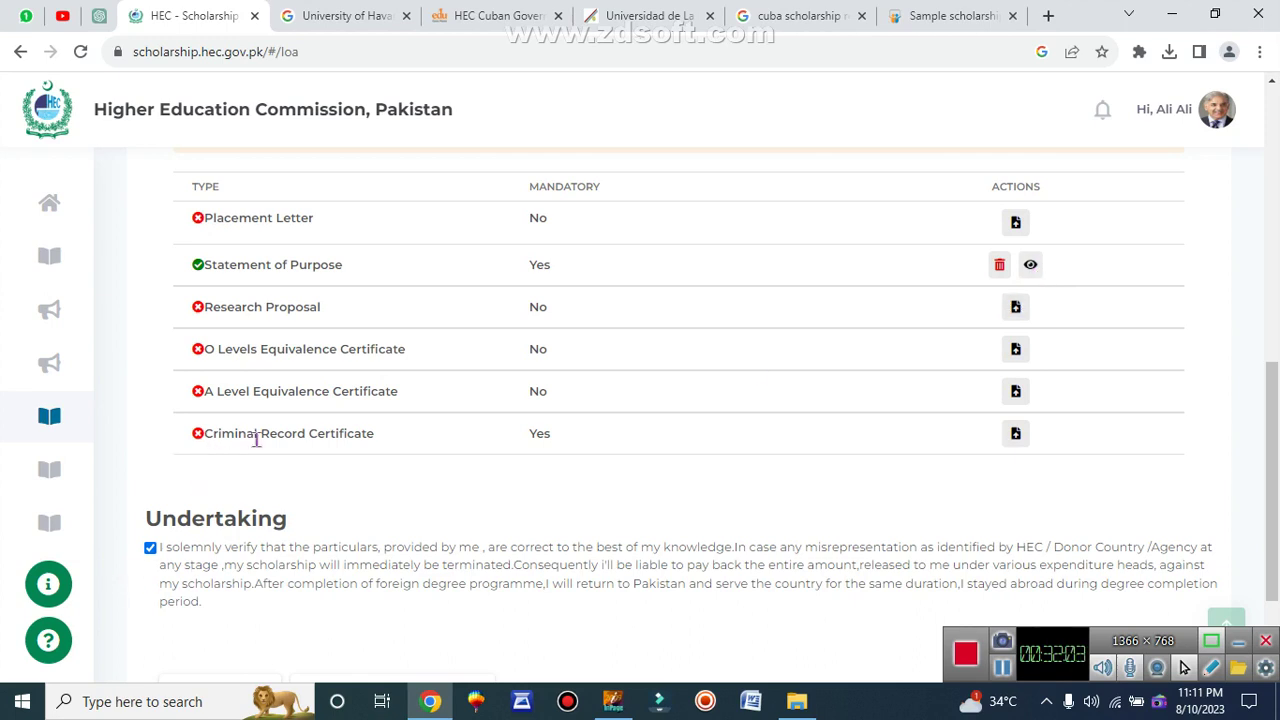
Try to upload the sample scholarship research proposal file from the Desktop as the Criminal Record Certificate.
click(1018, 436)
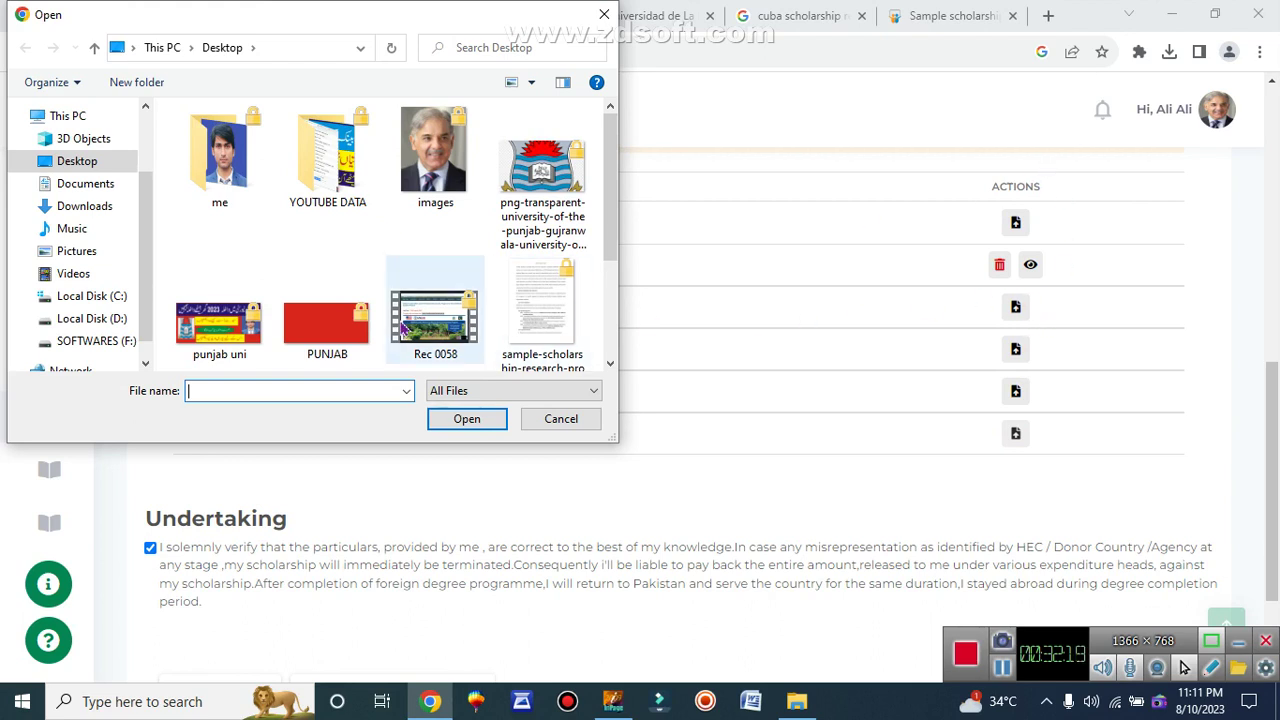
double_click(540, 318)
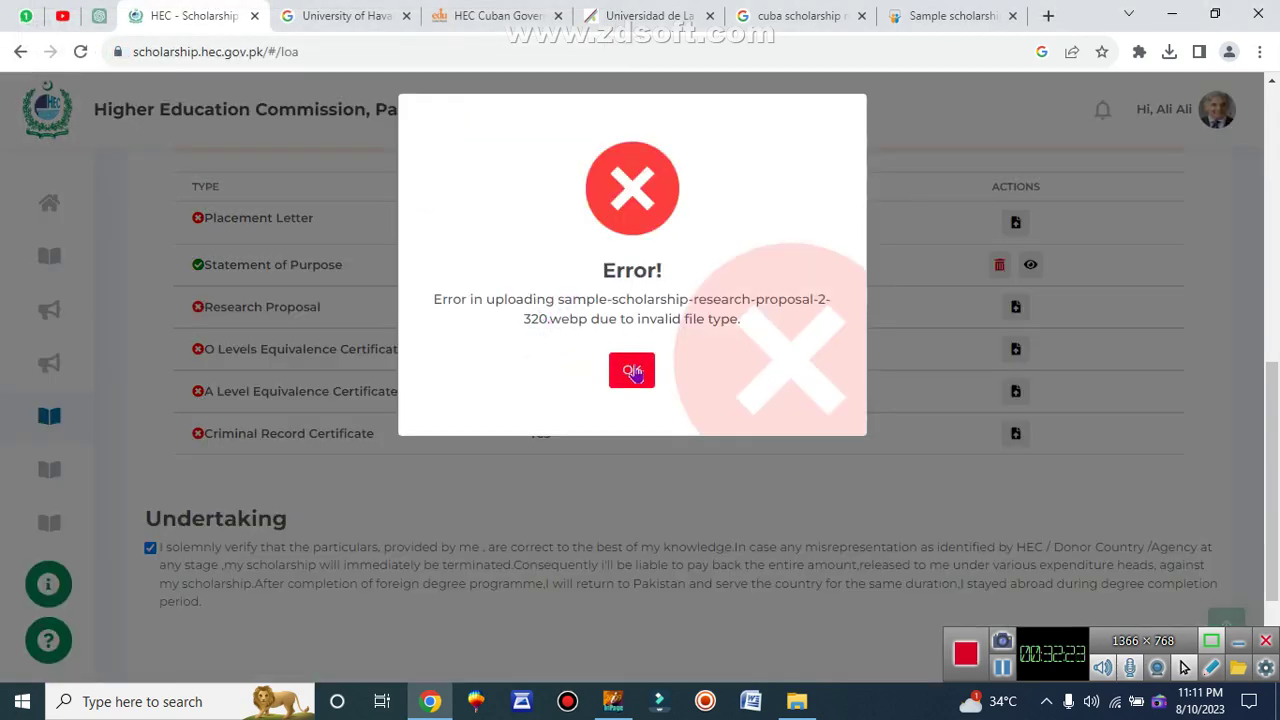
click(631, 370)
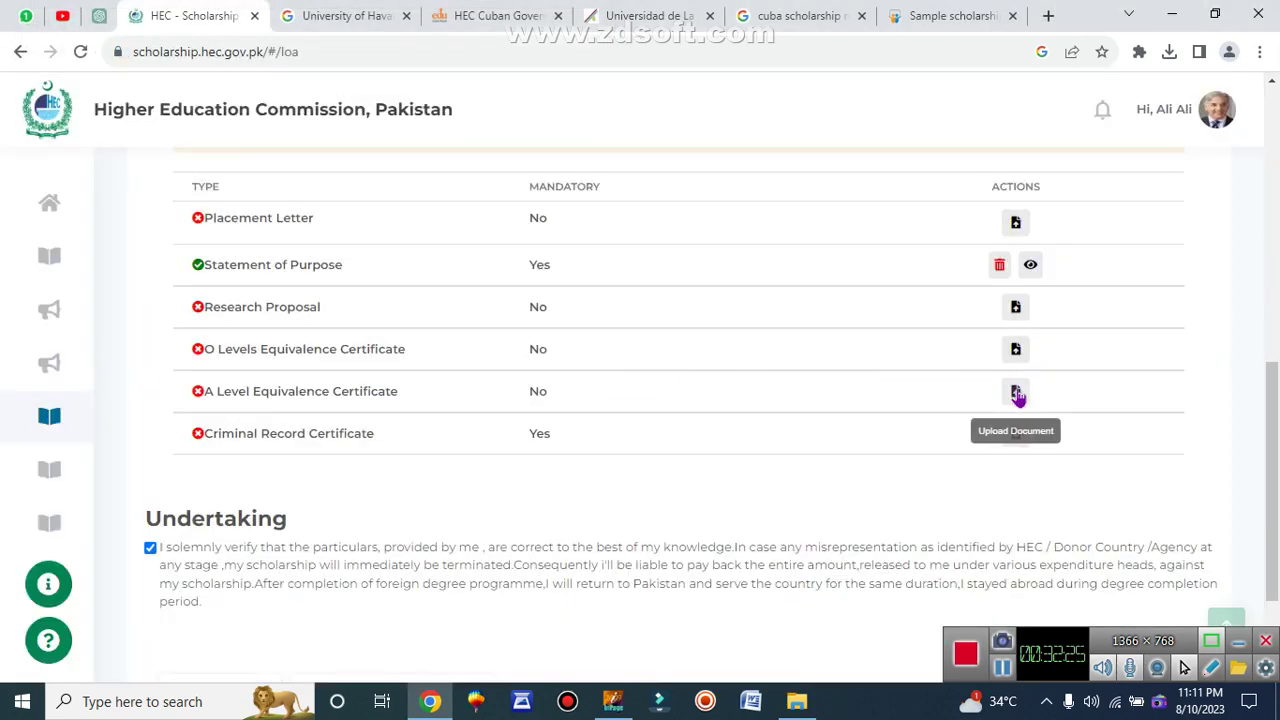
Upload the "images" file from the Desktop as the Criminal Record Certificate.
click(1015, 435)
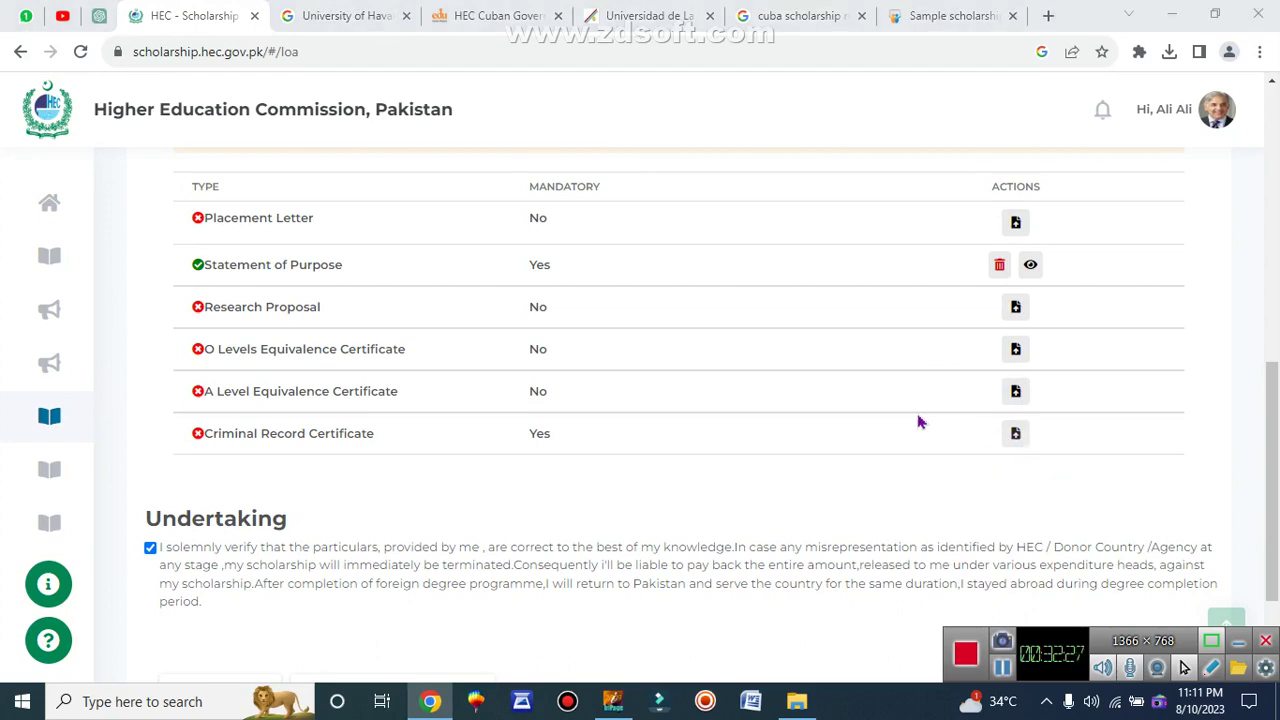
click(437, 160)
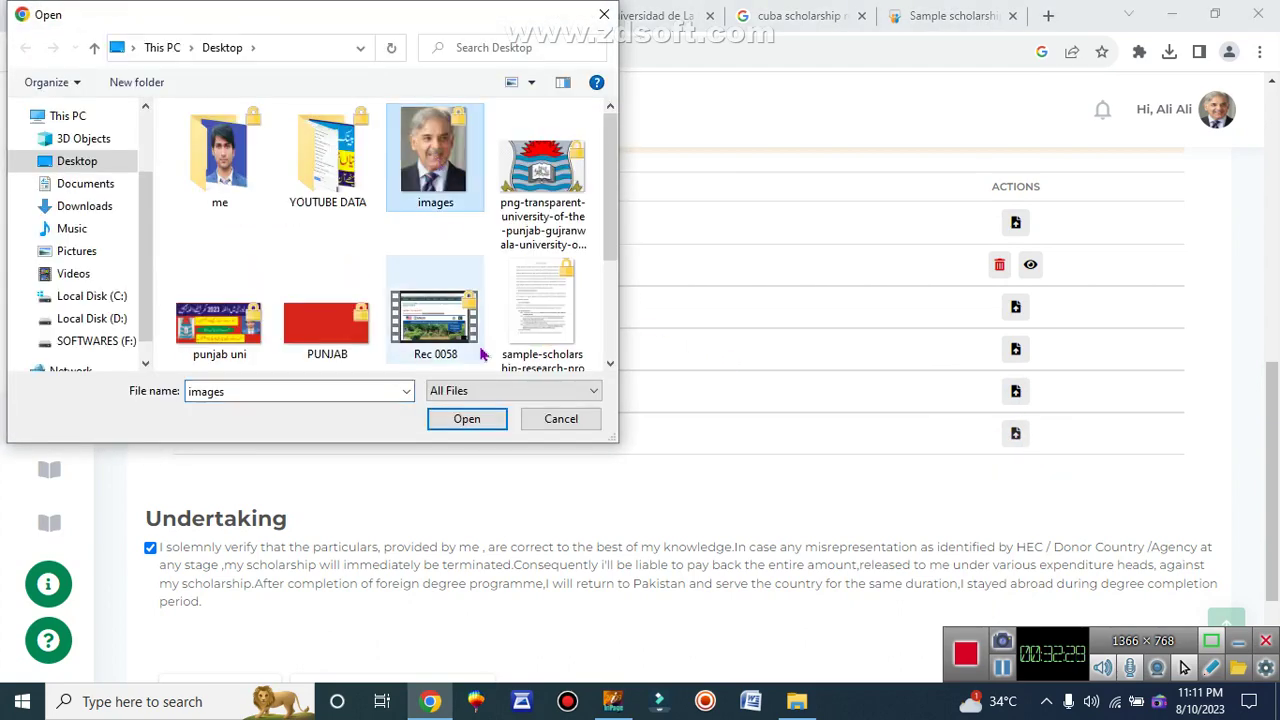
click(466, 418)
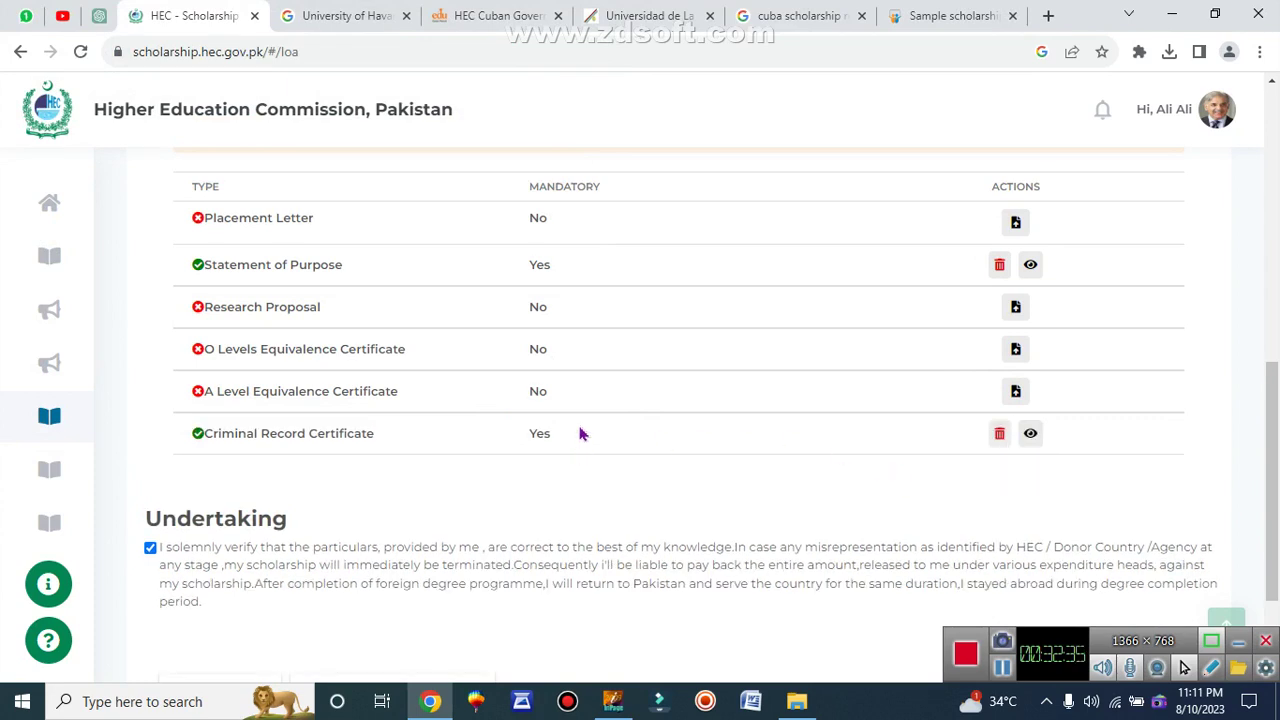
Submit the completed scholarship application, read the reference number message and dismiss it.
double_click(552, 185)
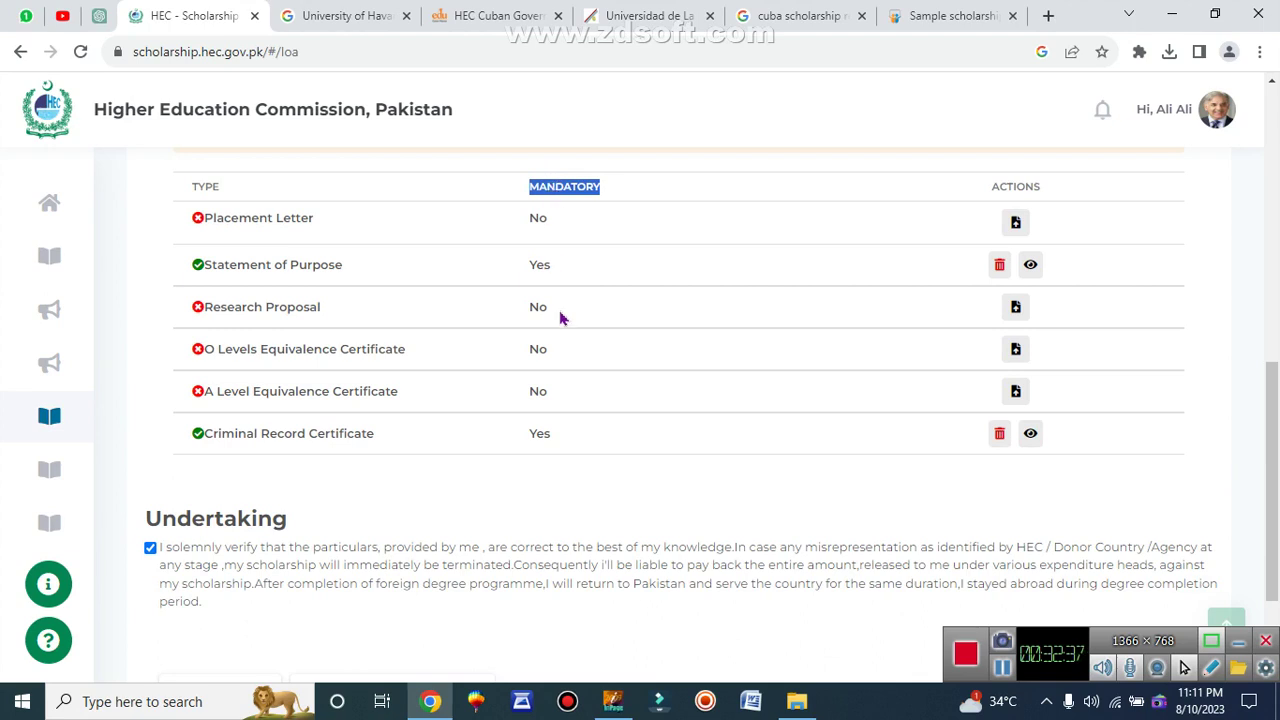
scroll(430, 460, down, 2)
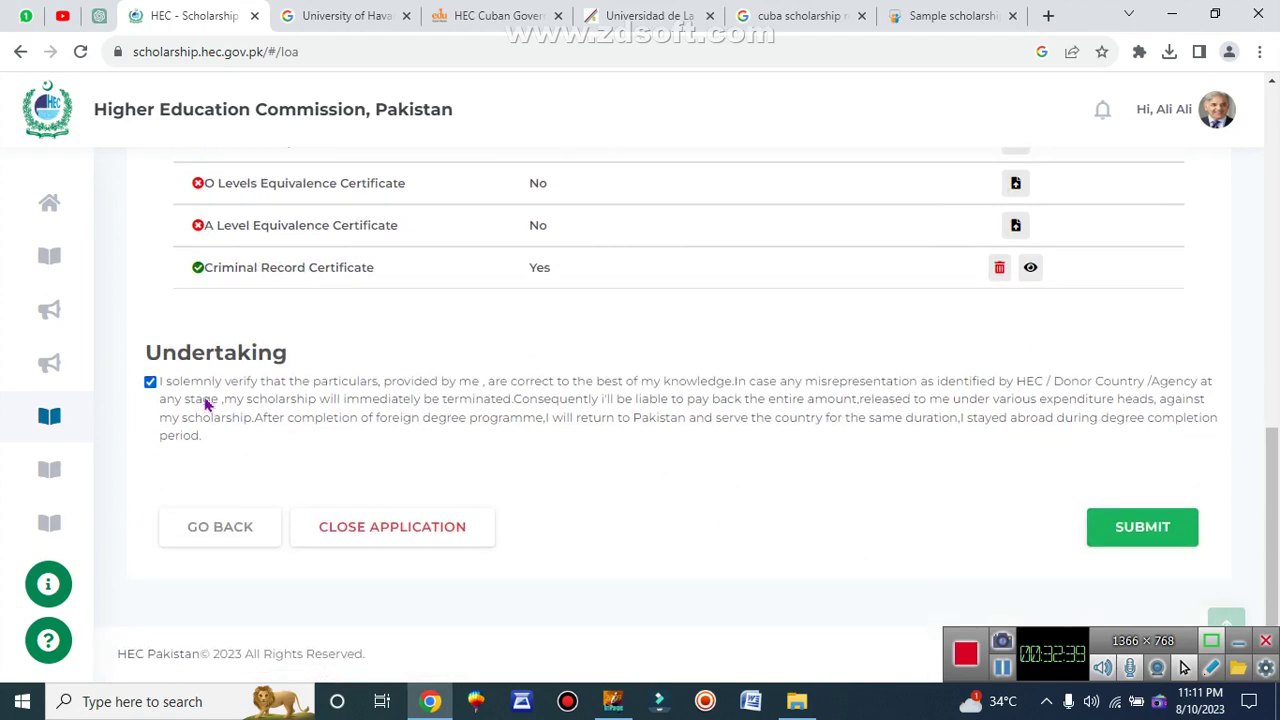
click(1143, 527)
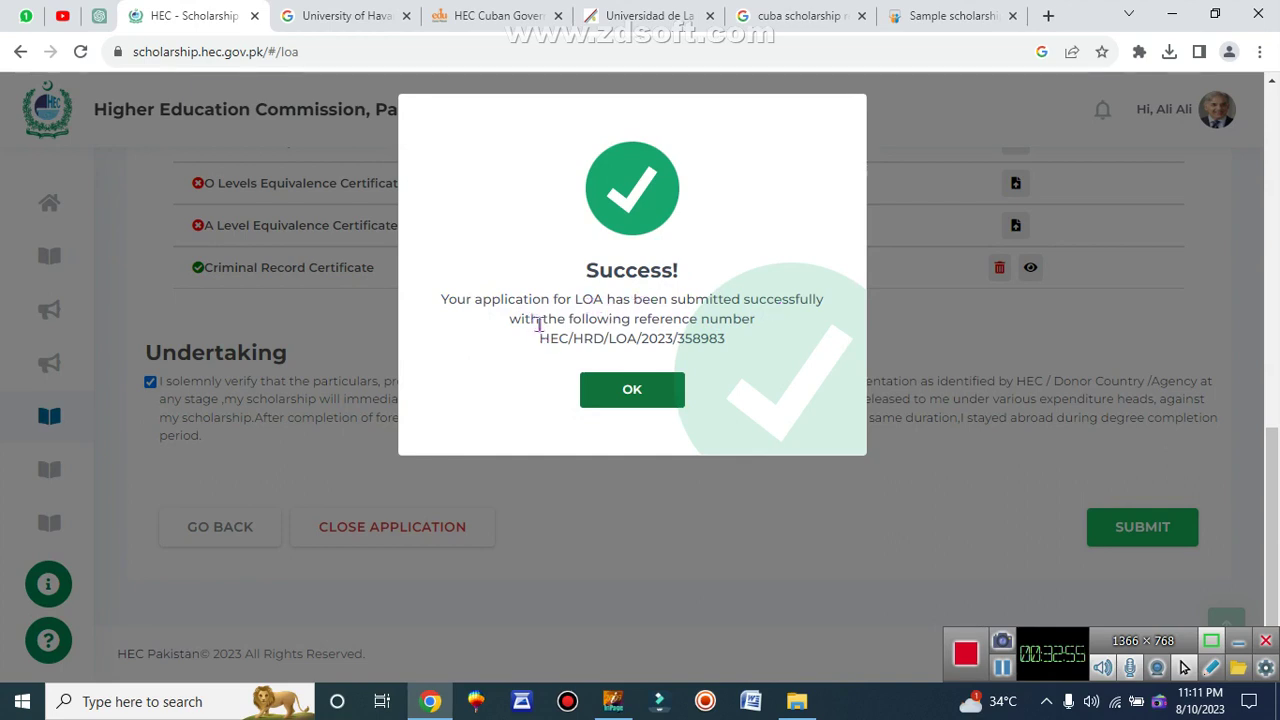
double_click(627, 333)
triple_click(627, 333)
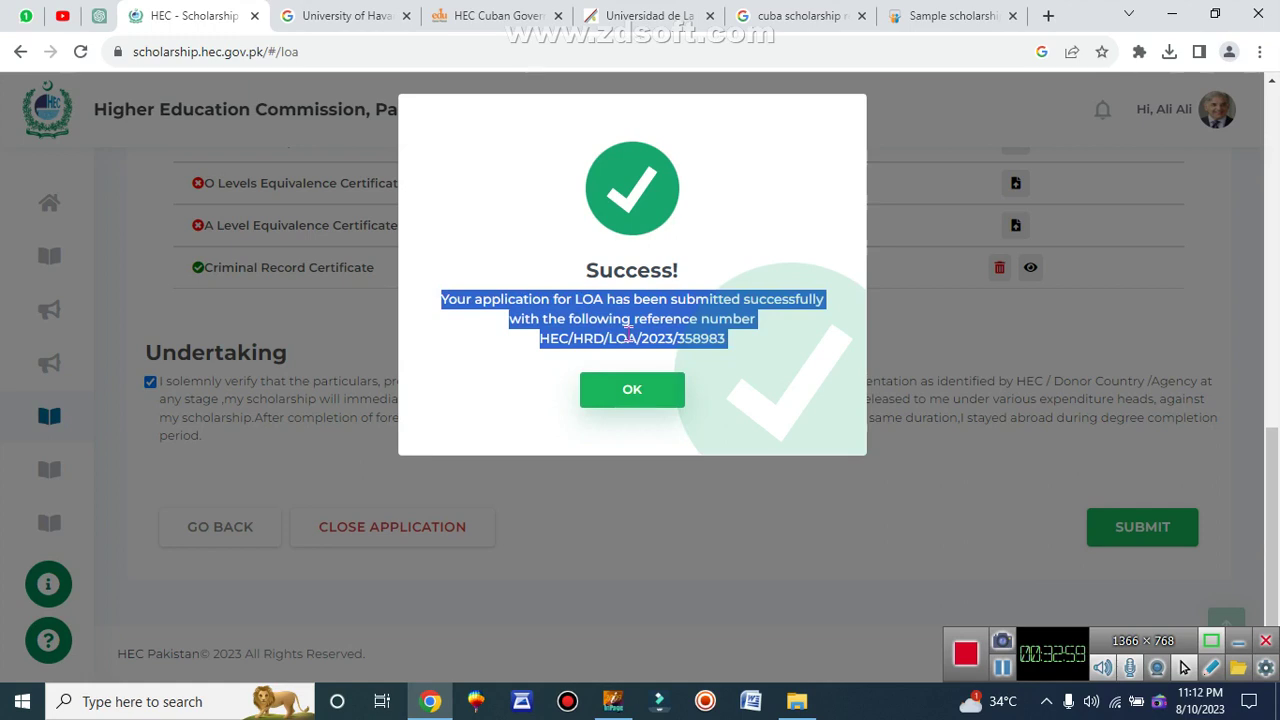
click(632, 393)
Check the application ID and application type of the entry under My Applications on the dashboard.
scroll(655, 500, down, 1)
double_click(165, 447)
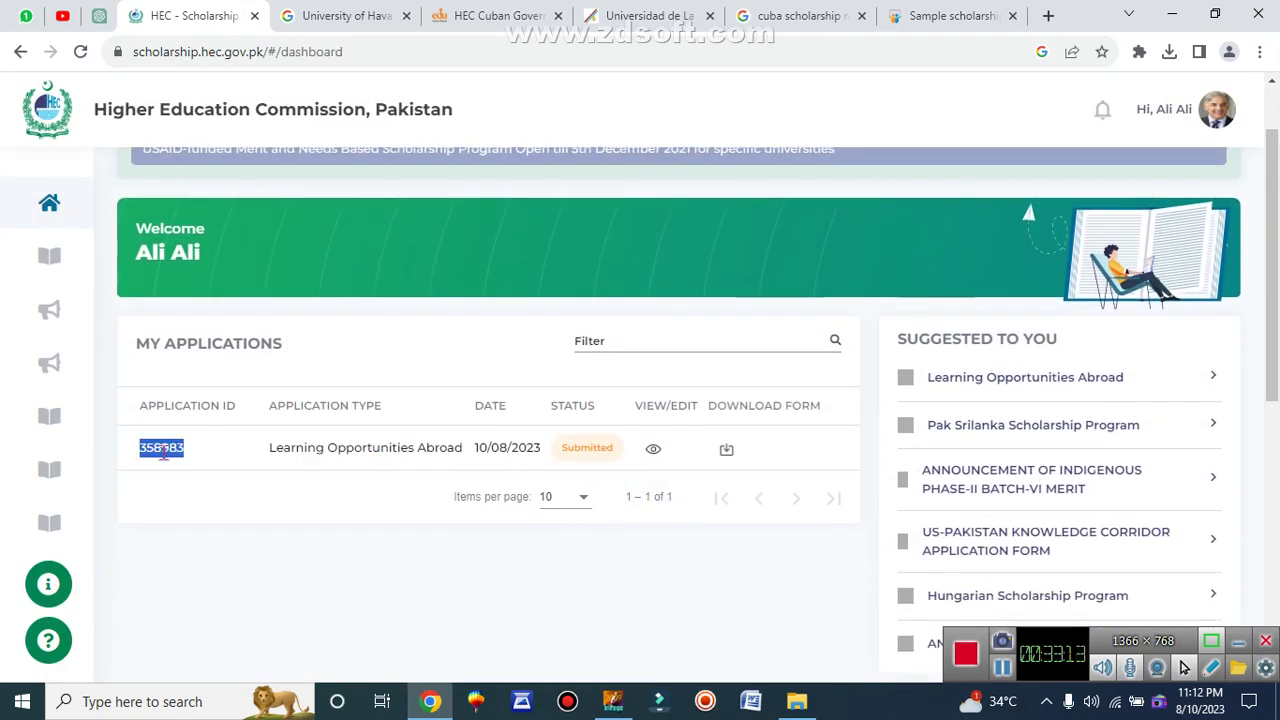
double_click(300, 449)
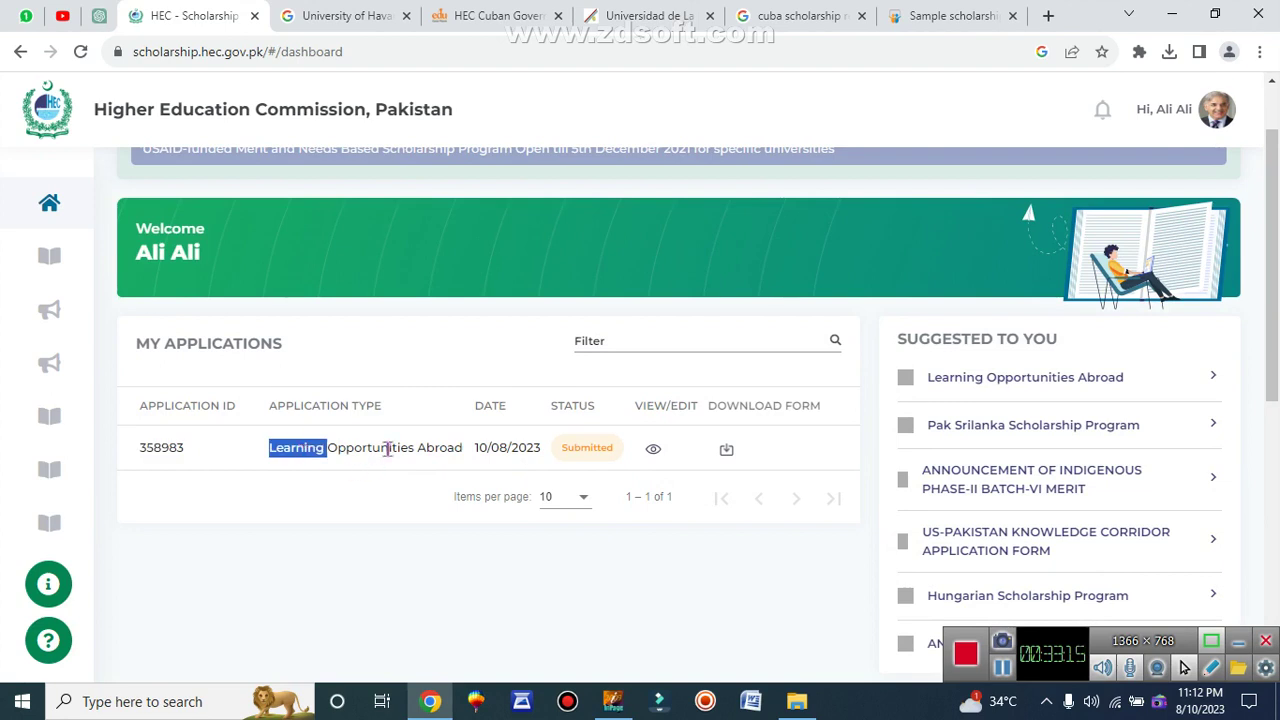
triple_click(388, 449)
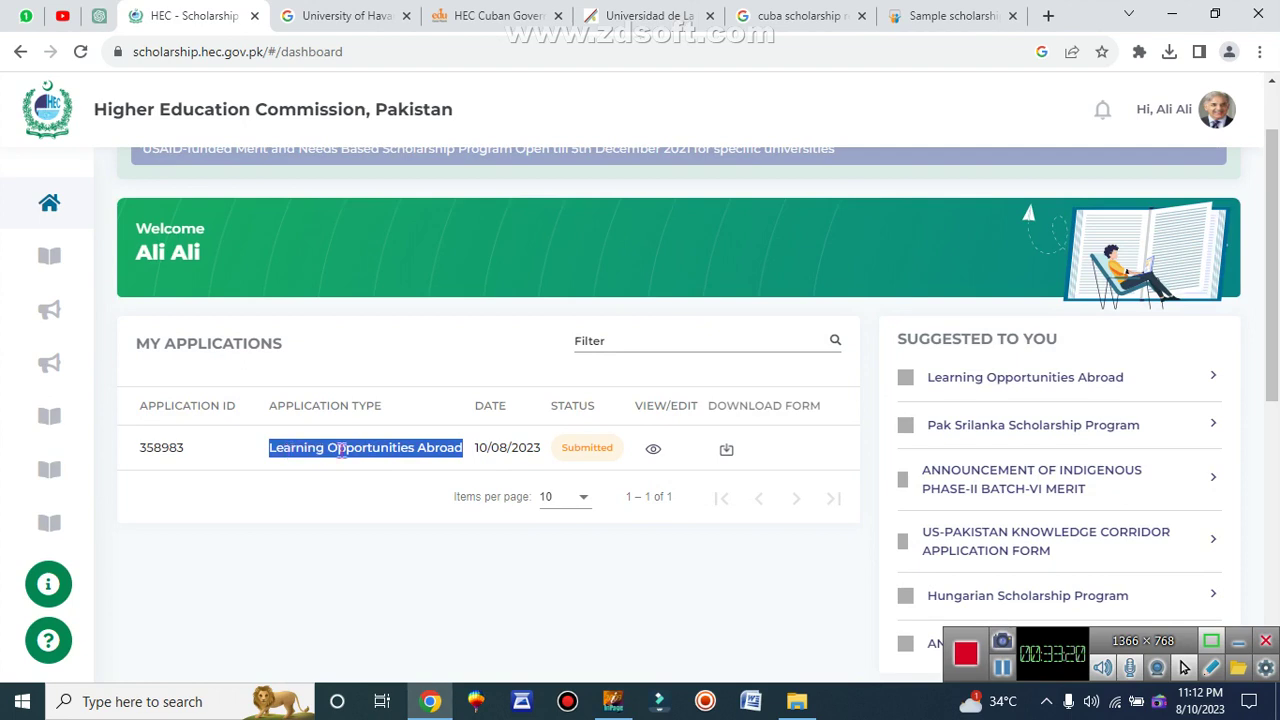
Try to download the application form of the submitted Learning Opportunities Abroad entry under My Applications.
click(489, 443)
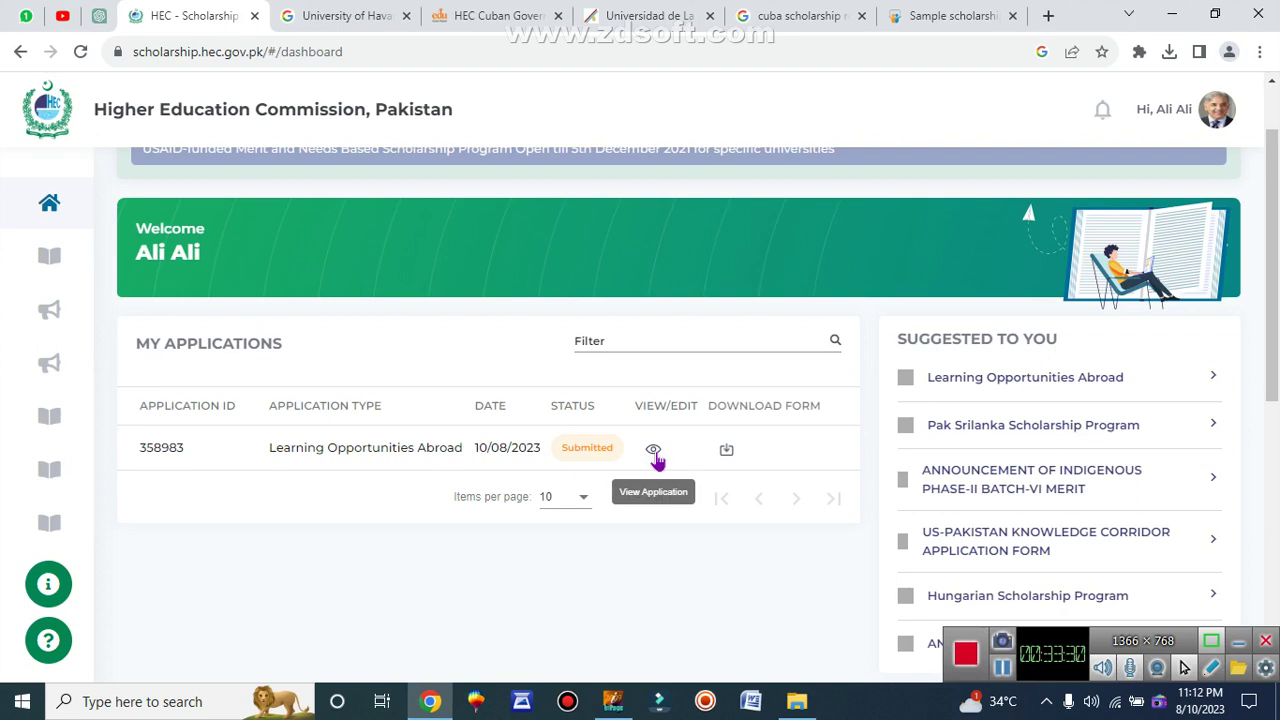
triple_click(734, 408)
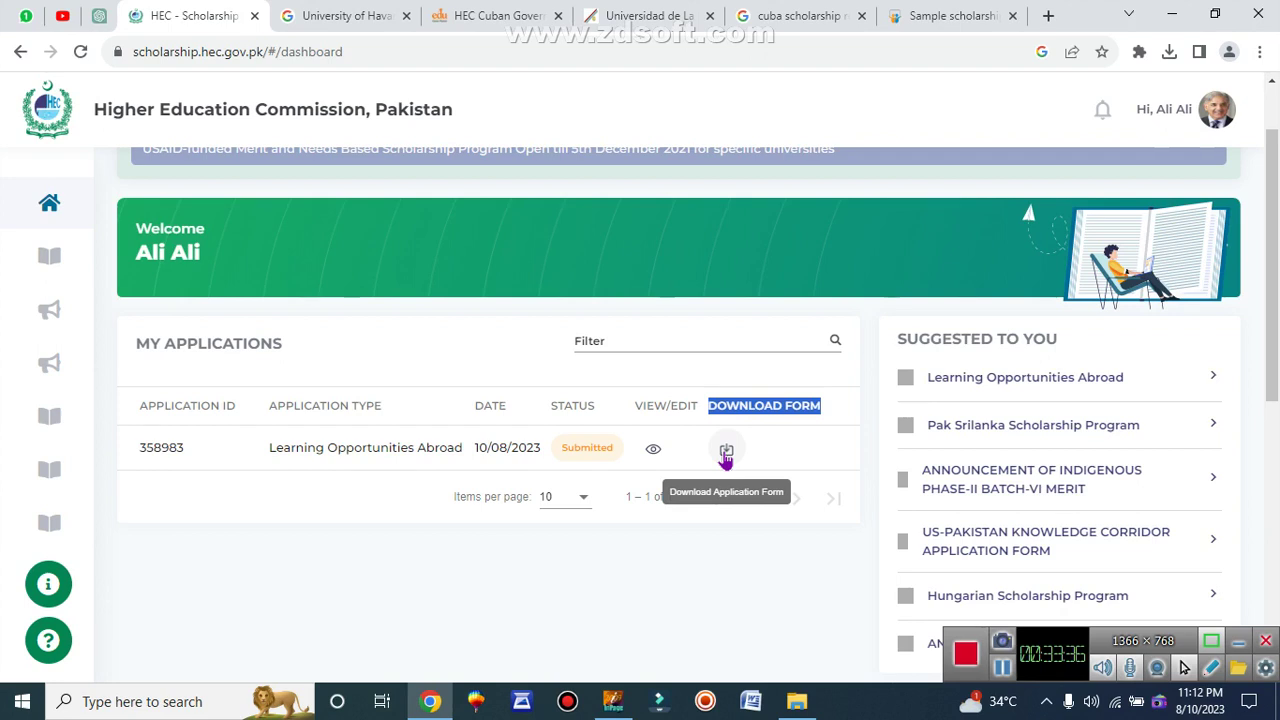
click(726, 455)
click(726, 462)
click(726, 465)
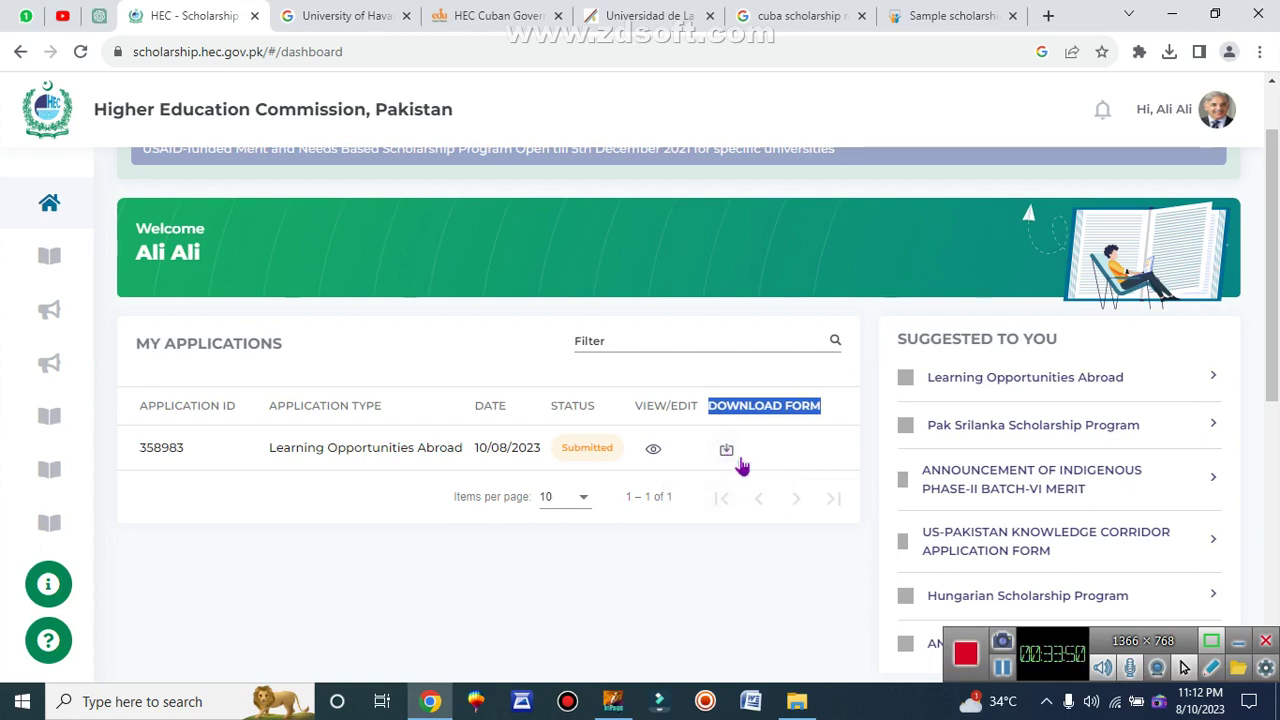
click(726, 455)
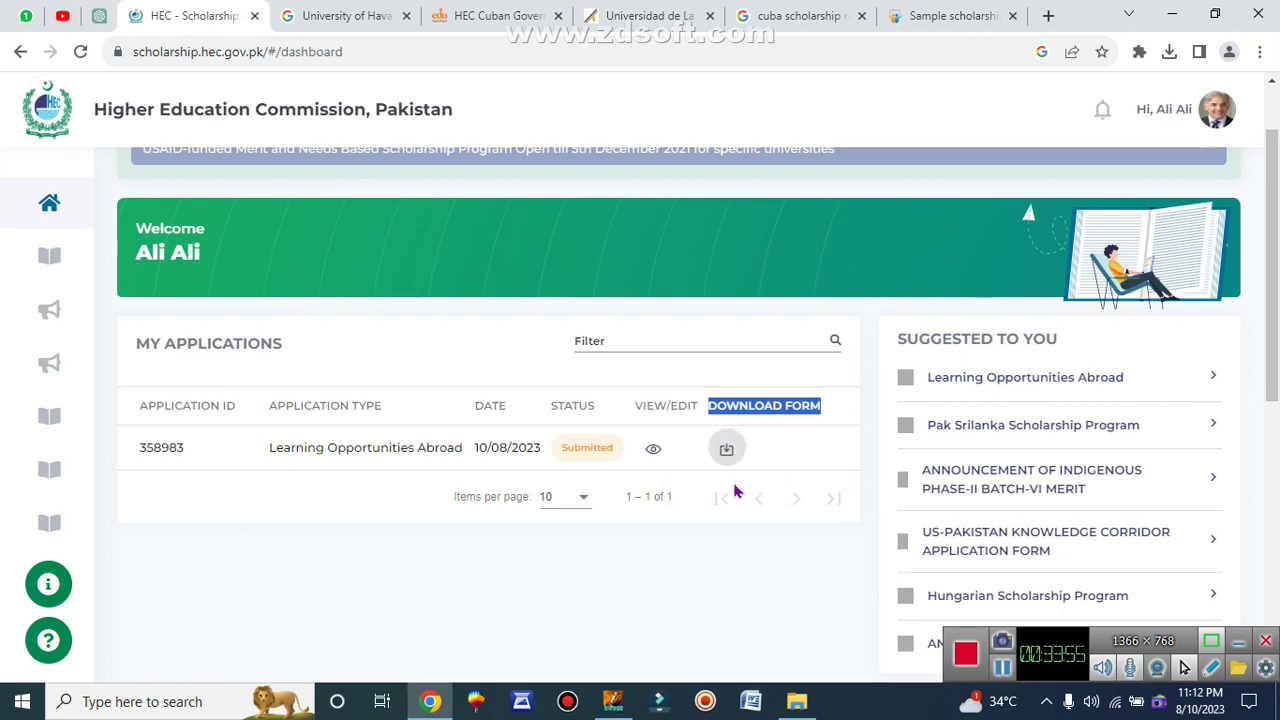
click(726, 455)
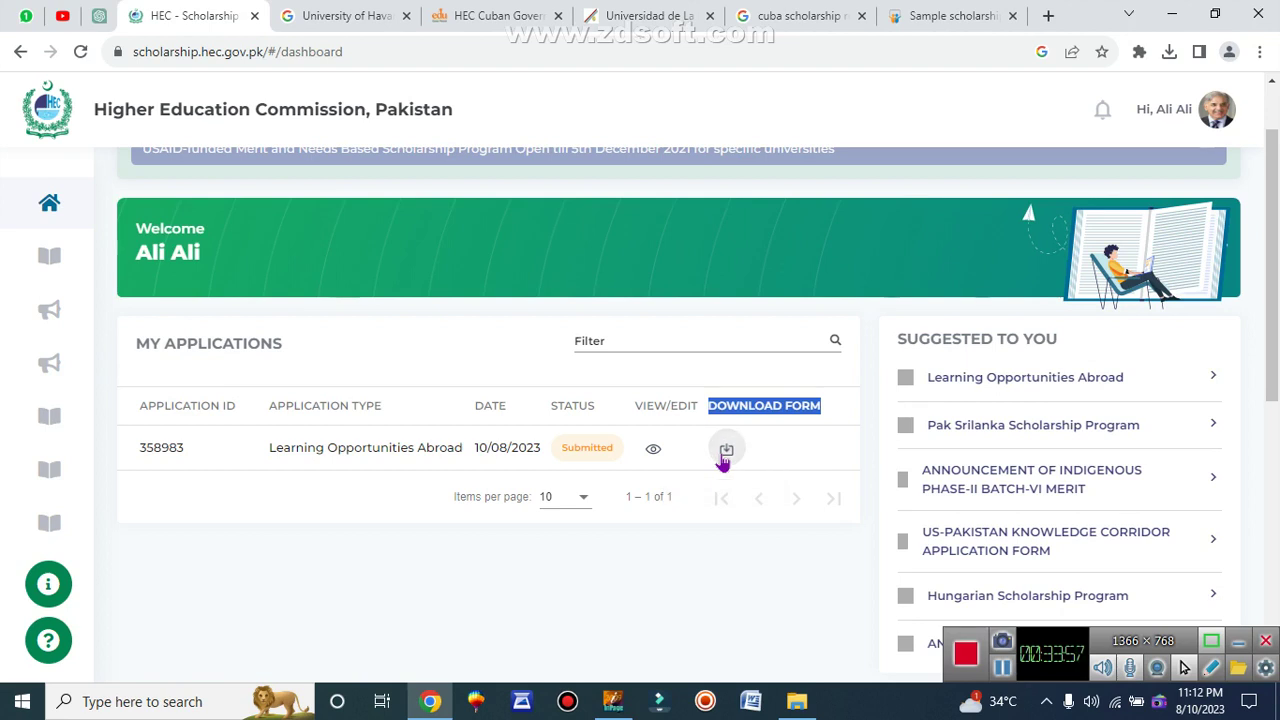
click(724, 458)
click(725, 457)
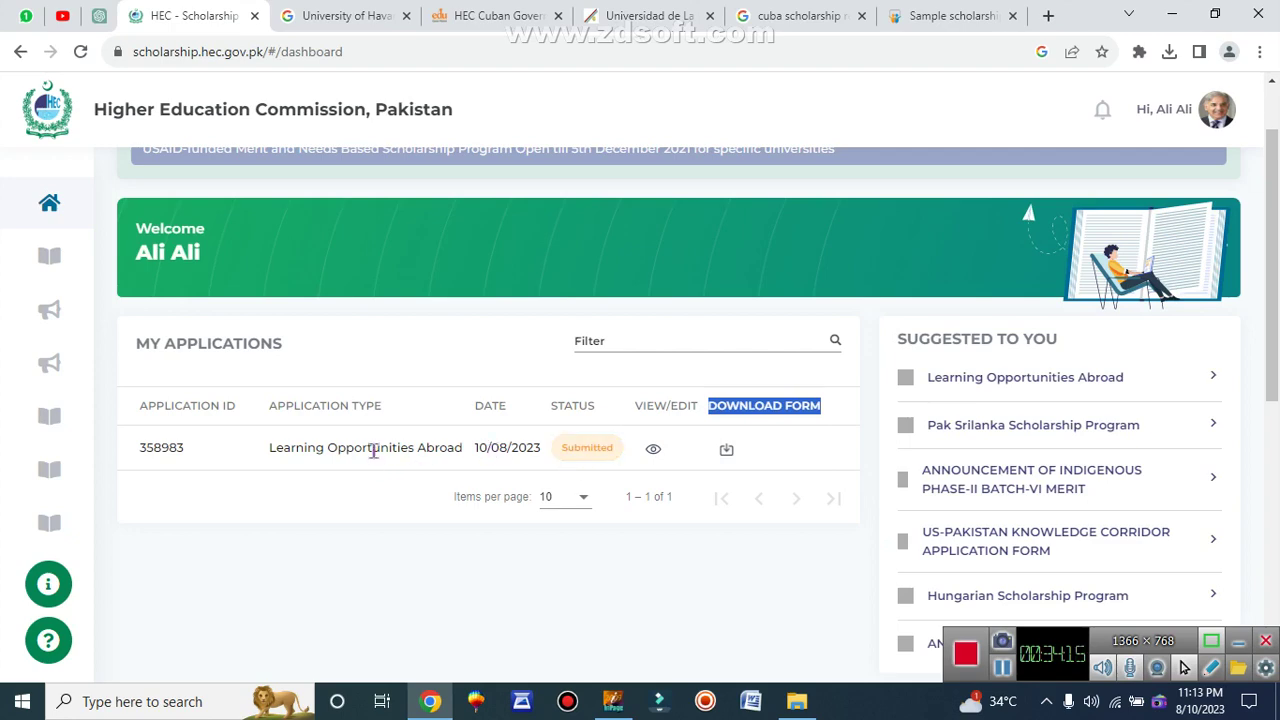
Switch to YouTube Studio, highlight the channel name and open the channel dashboard.
click(62, 15)
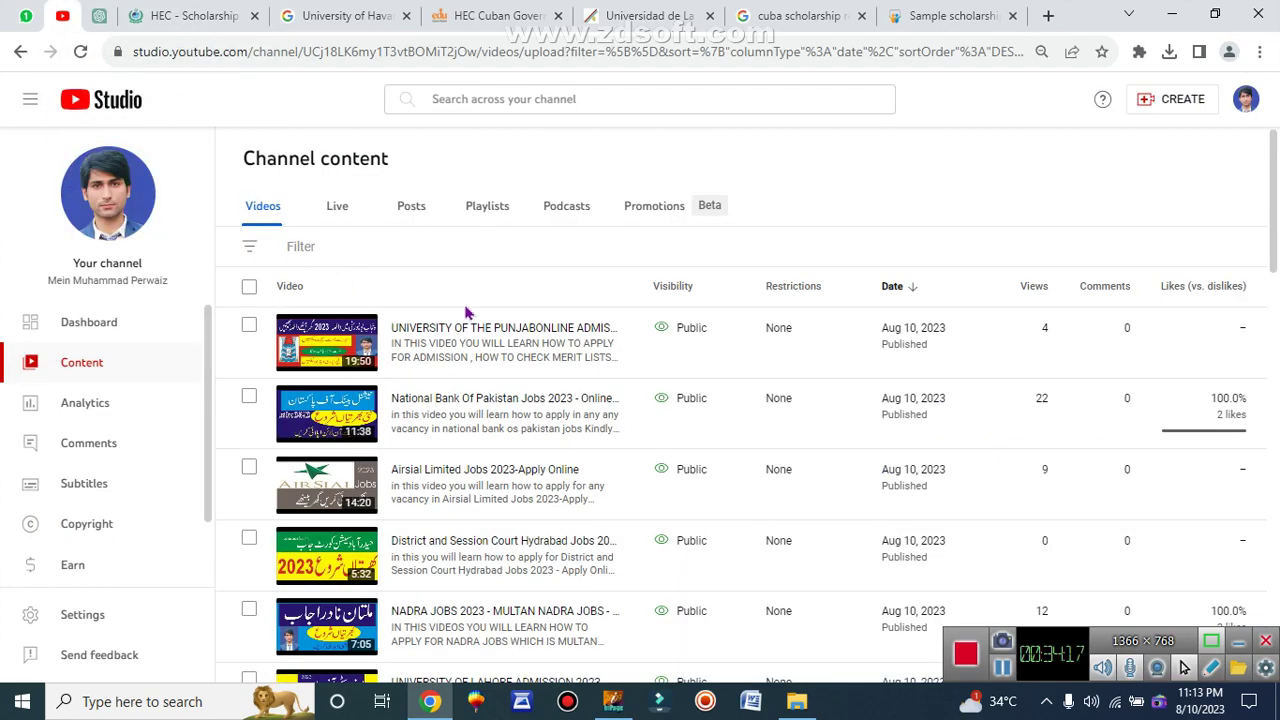
triple_click(115, 280)
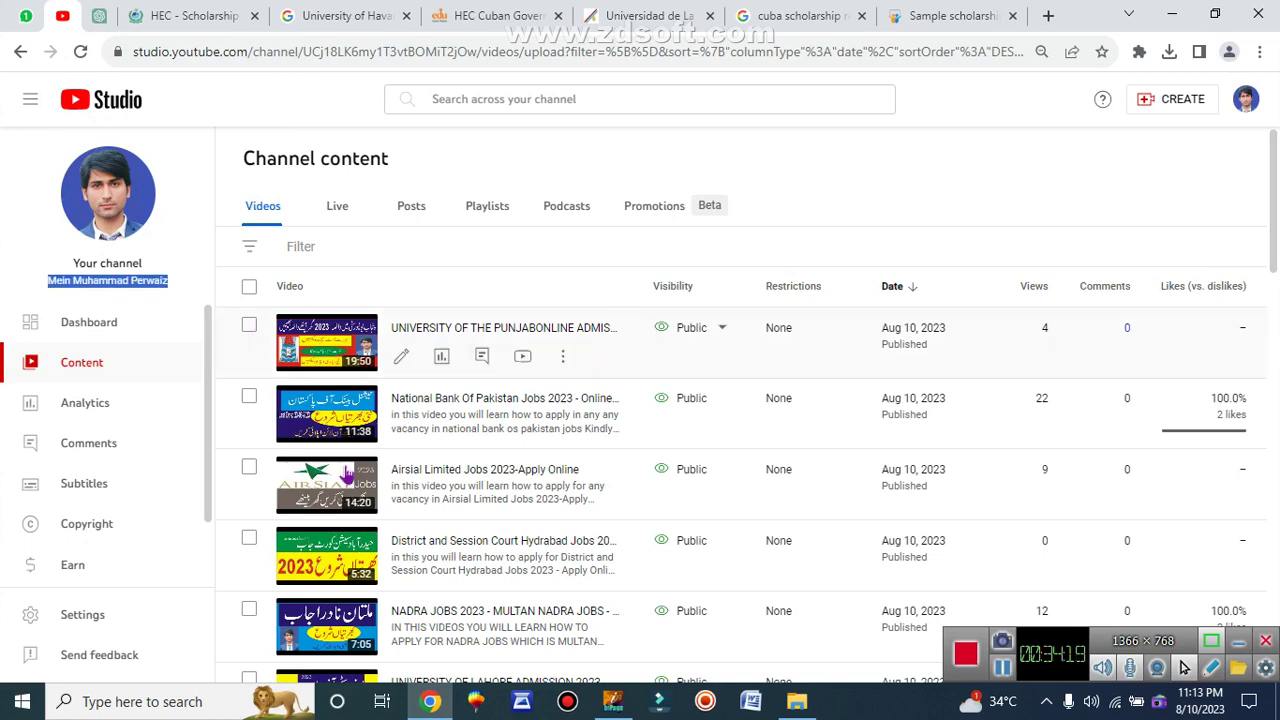
click(136, 322)
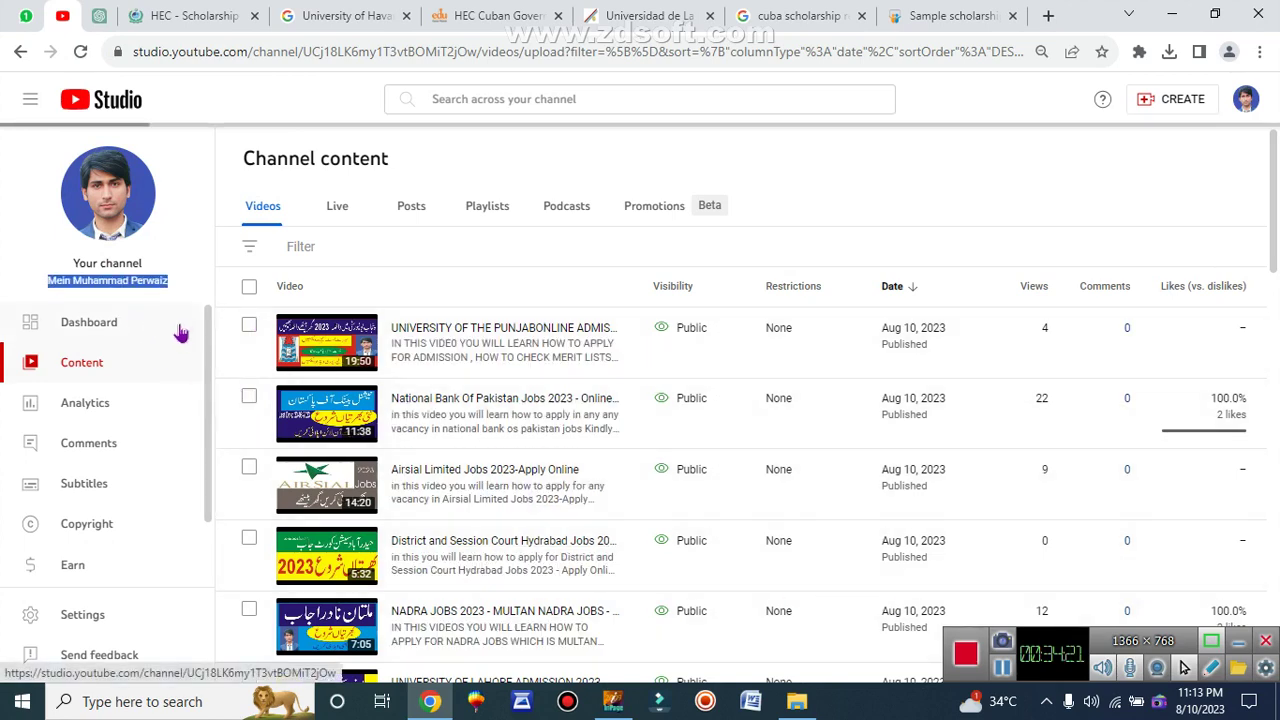